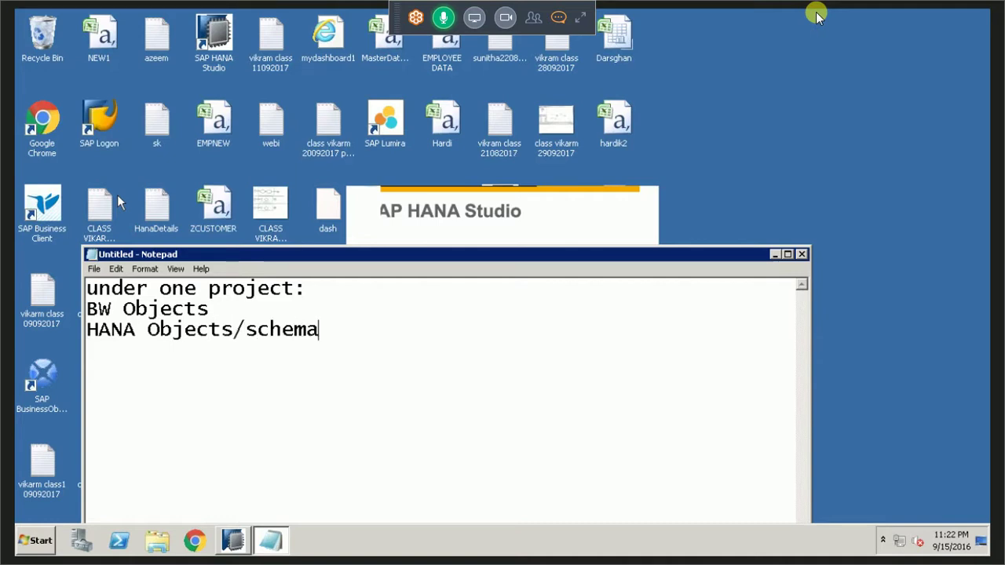
Step: Complete the third line as "HANA Objects/schemas" and add the line "Standard DataSources(DXC)" below it
type("s")
key("Return")
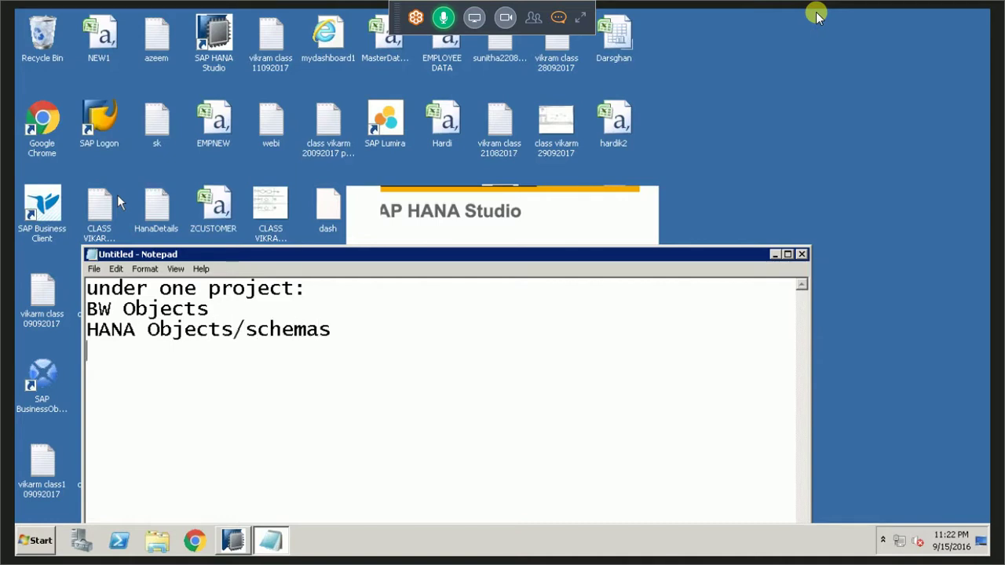
type("DataS")
key("BackSpace")
key("BackSpace")
key("BackSpace")
key("BackSpace")
key("BackSpace")
type("Stand")
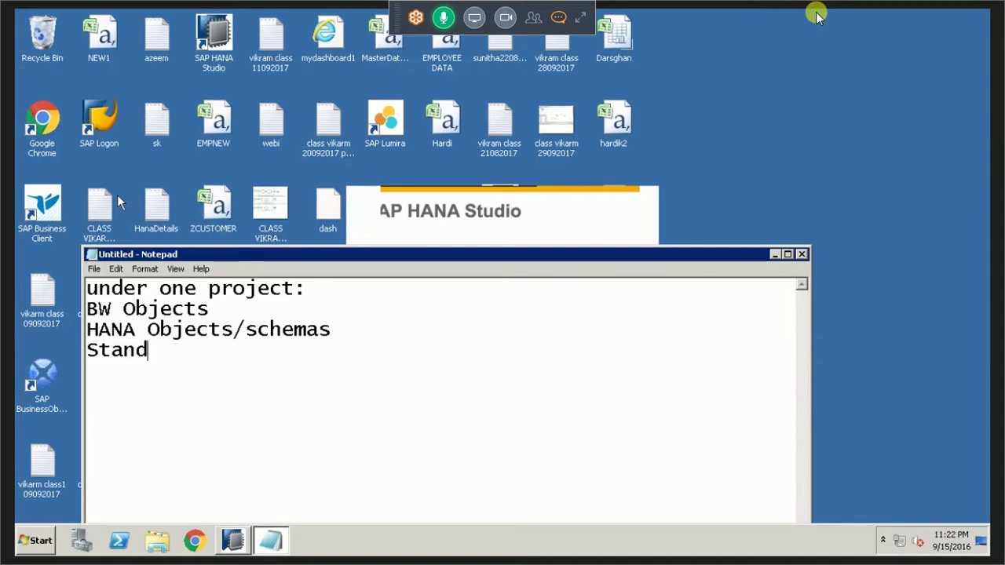
type("ard ")
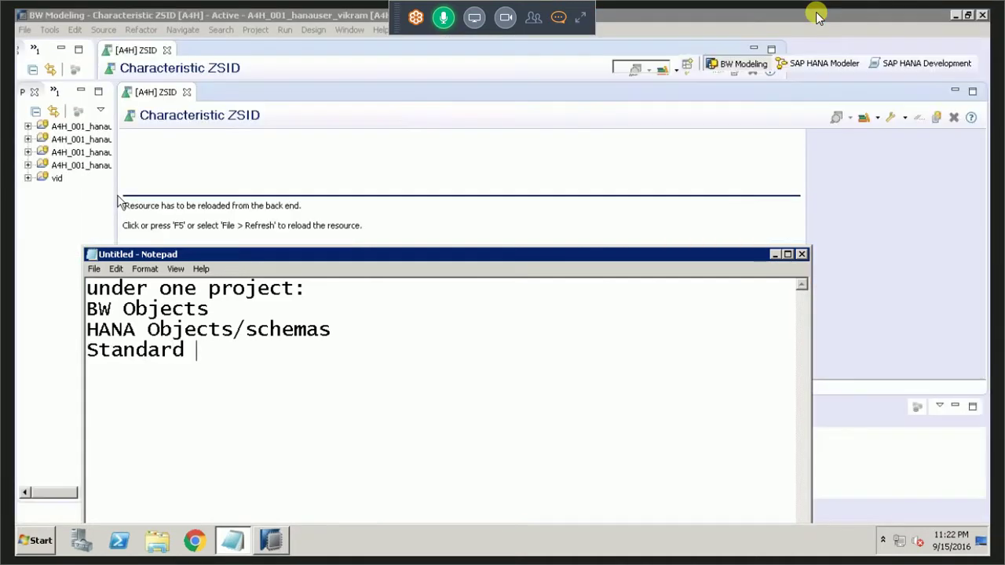
type("Data")
key("BackSpace")
key("BackSpace")
type("ataS")
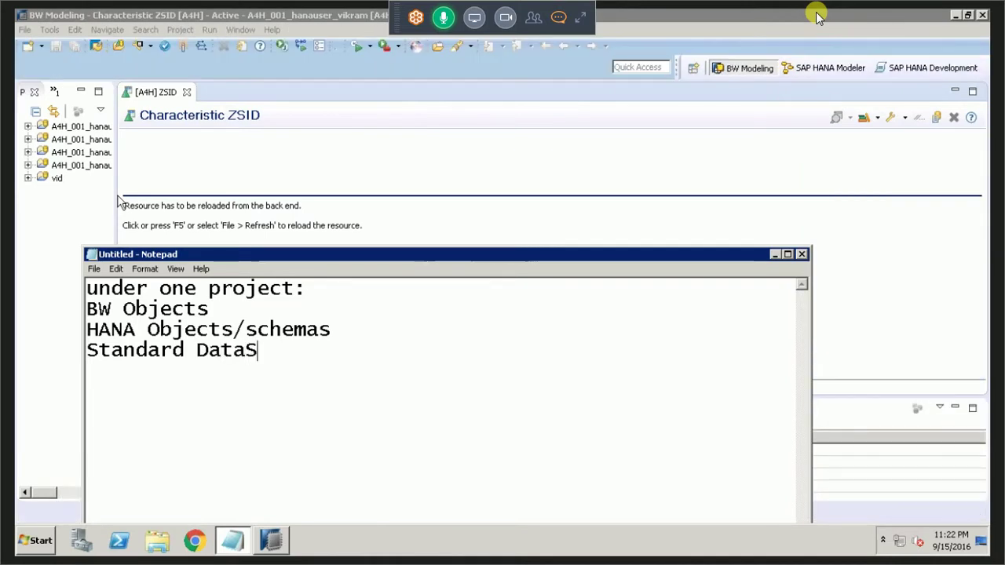
type("ources")
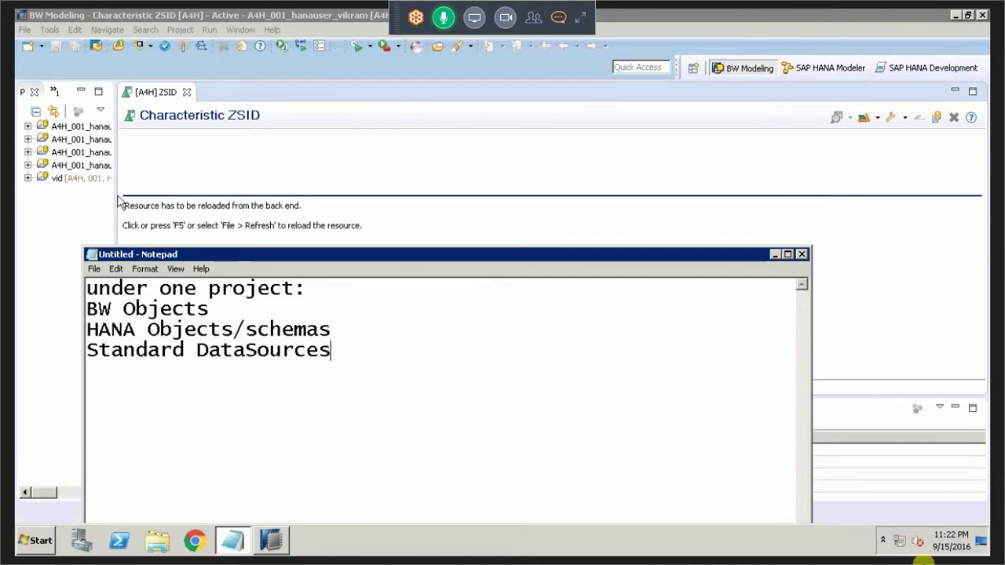
type("(DXC")
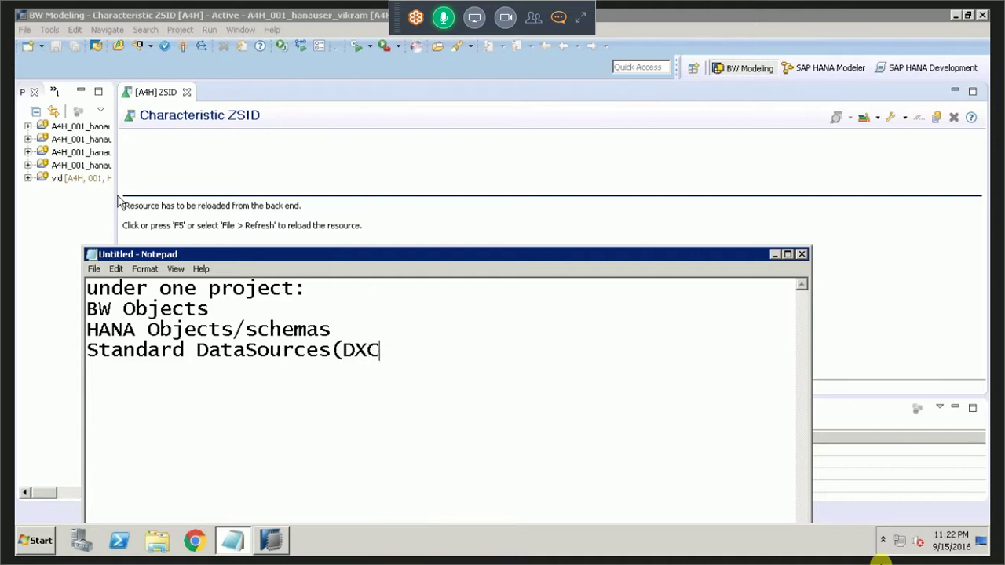
type(")")
key("Return")
Step: Insert a blank line between the heading "under one project:" and the "BW Objects" line
key("Up")
key("Up")
key("Up")
key("Return")
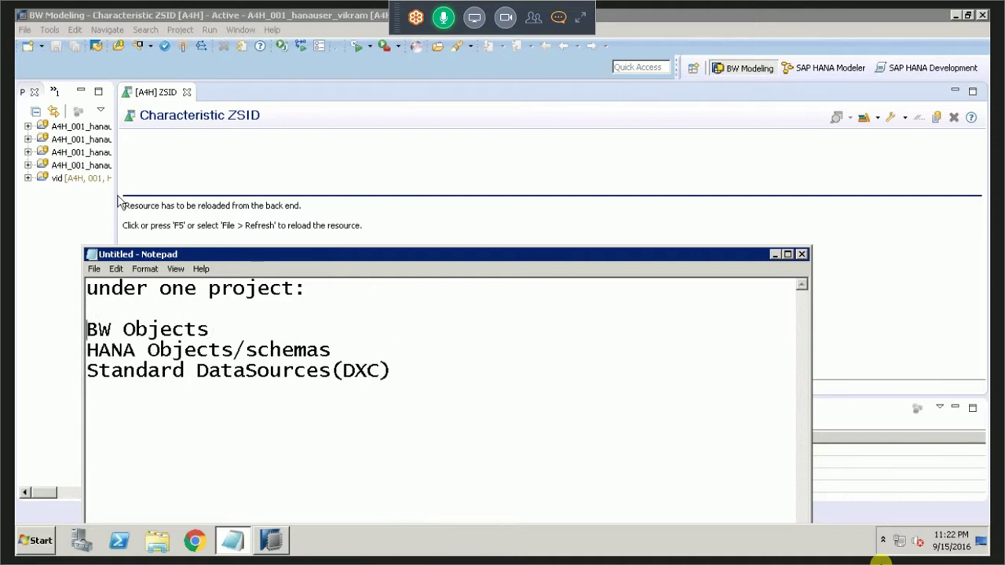
Step: Number the three lines under the heading as "1.", "2." and "3."
type("1.")
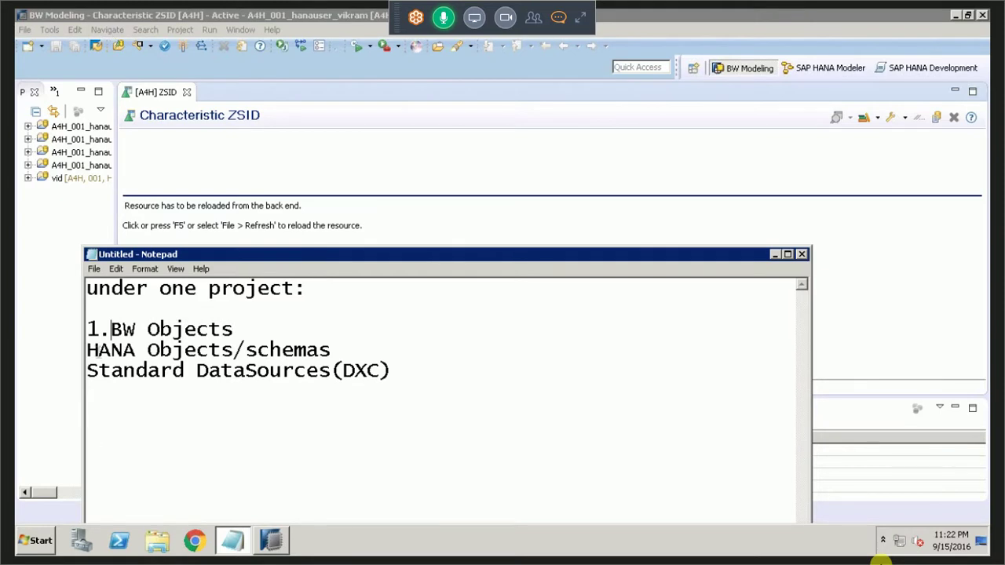
key("Down")
key("Home")
type("2")
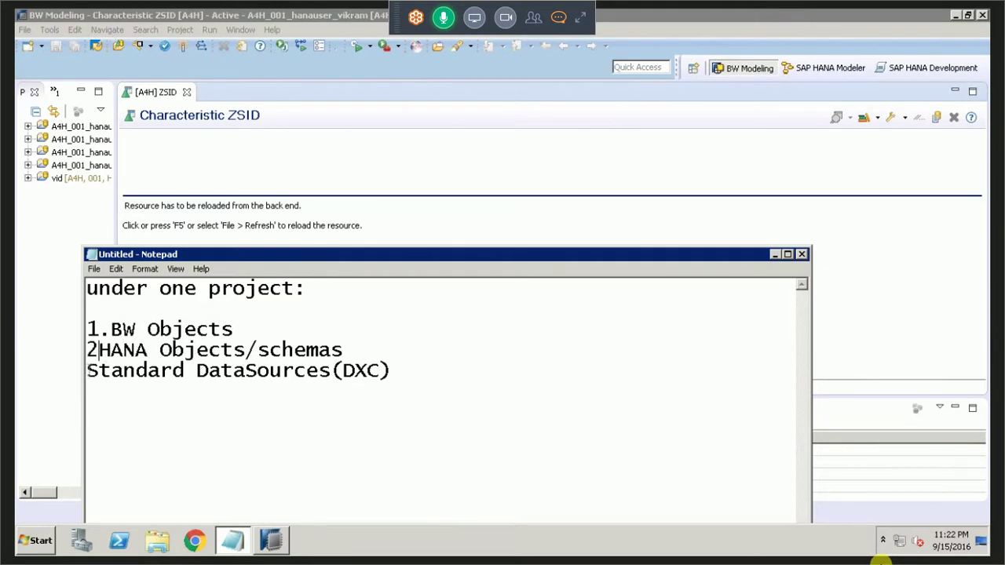
key("Down")
key("Home")
type("3")
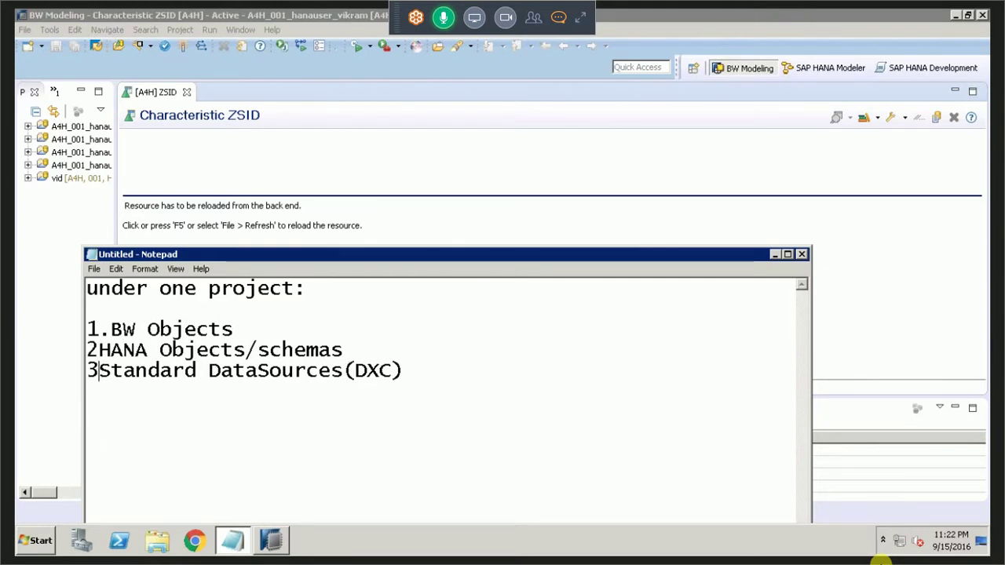
type(".")
key("Up")
key("Left")
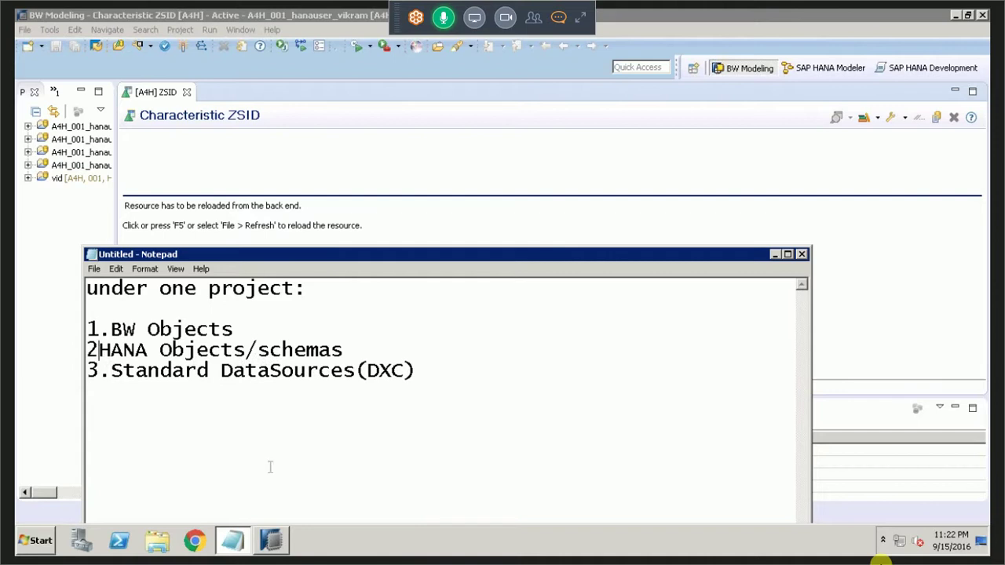
type(".")
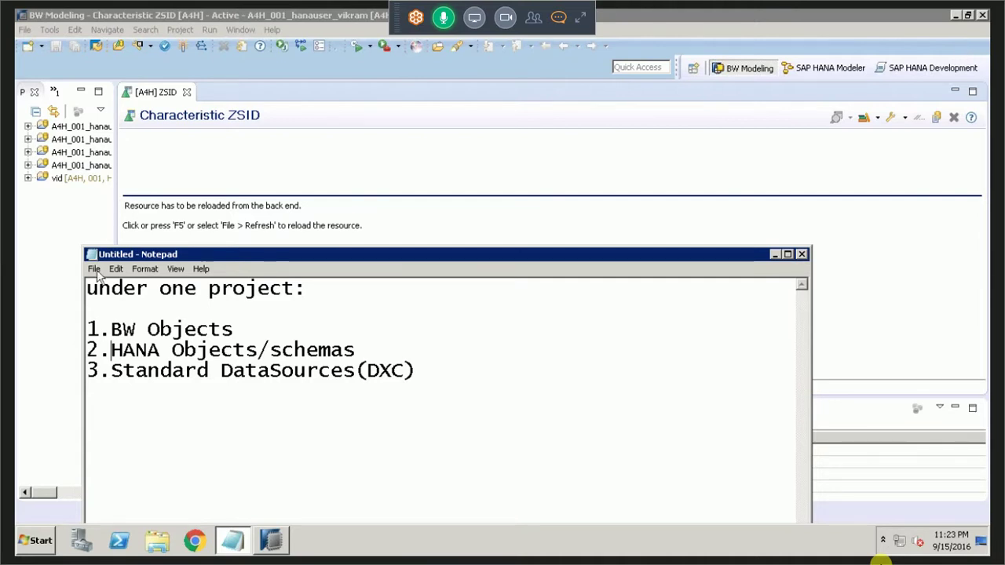
Step: Switch to SAP HANA Studio, widen the project explorer and open the wizard for creating a new project
left_click(60, 234)
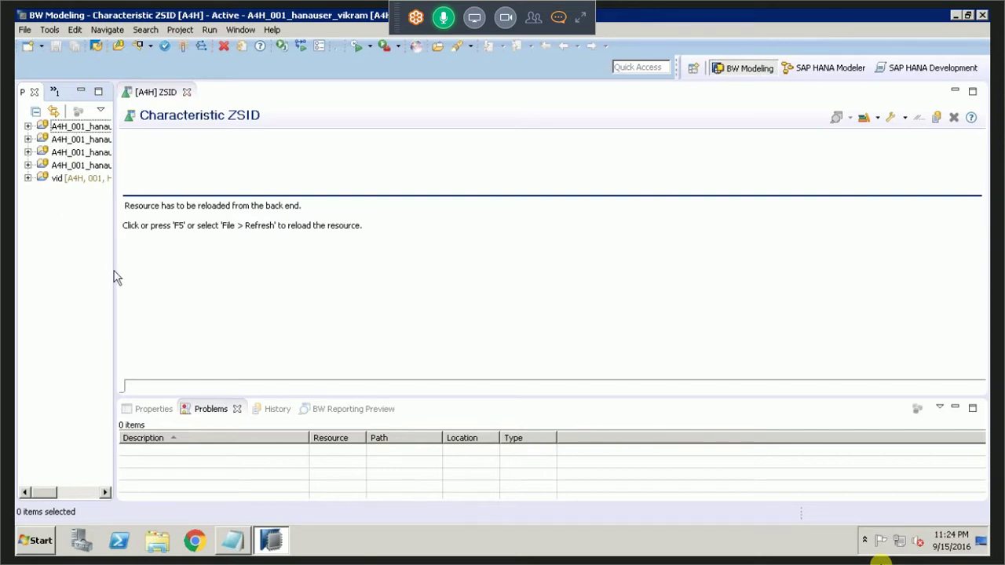
left_click_drag(114, 270, 150, 274)
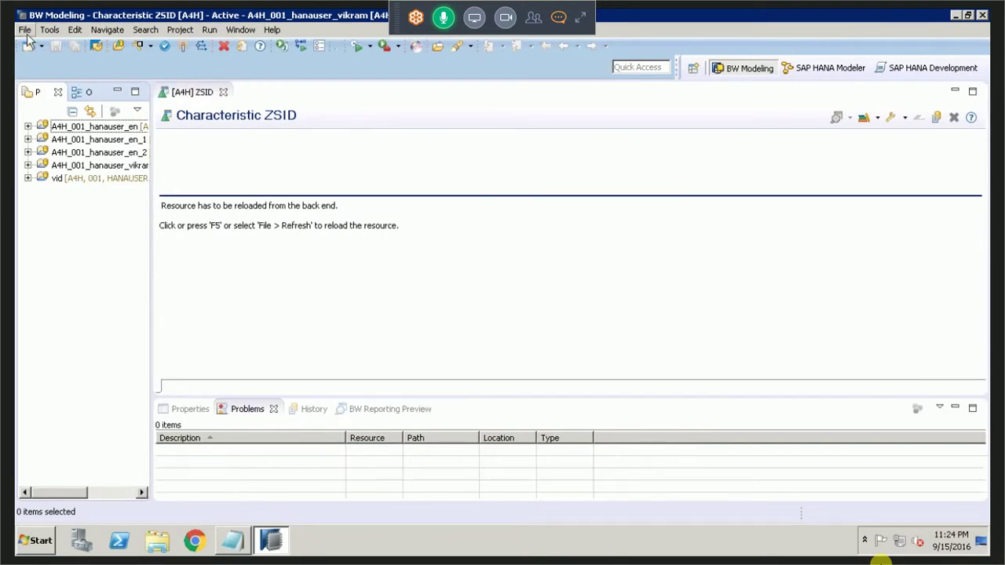
left_click(26, 30)
mouse_move(131, 52)
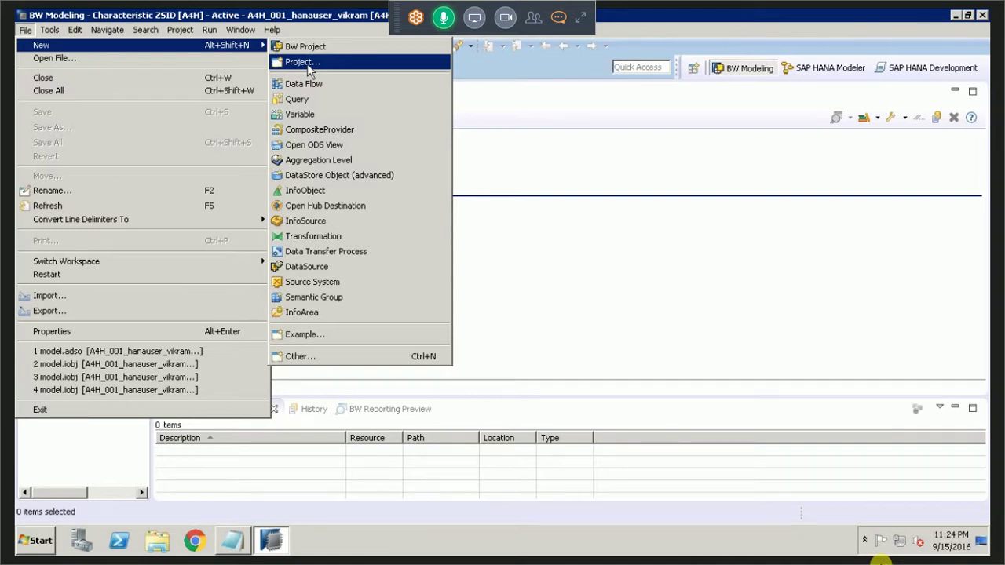
left_click(307, 67)
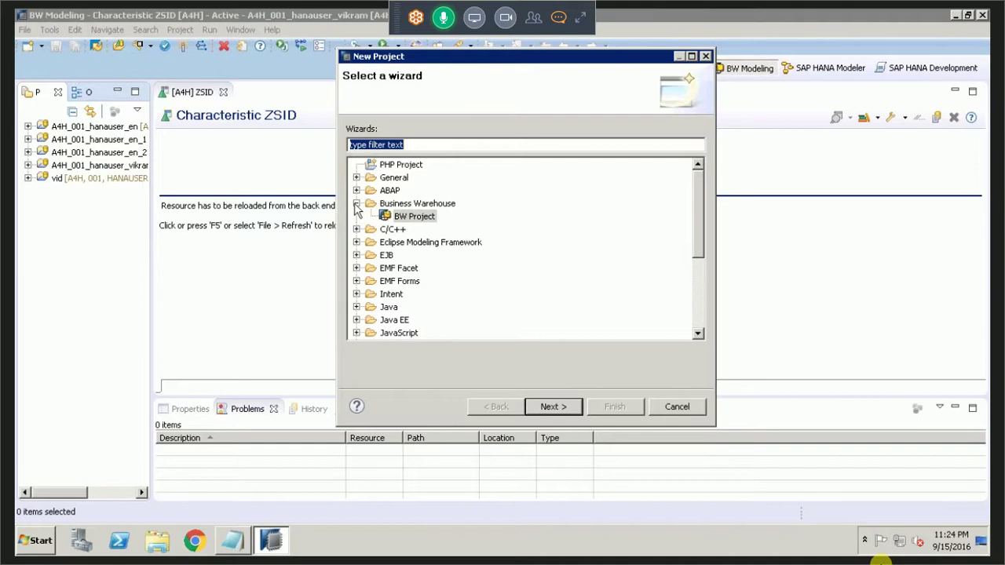
Step: Examine the available project types in the wizard list, including SAPUI5 Application Development, Xcore, C/C++, Java EE and PHP Project
left_click(356, 203)
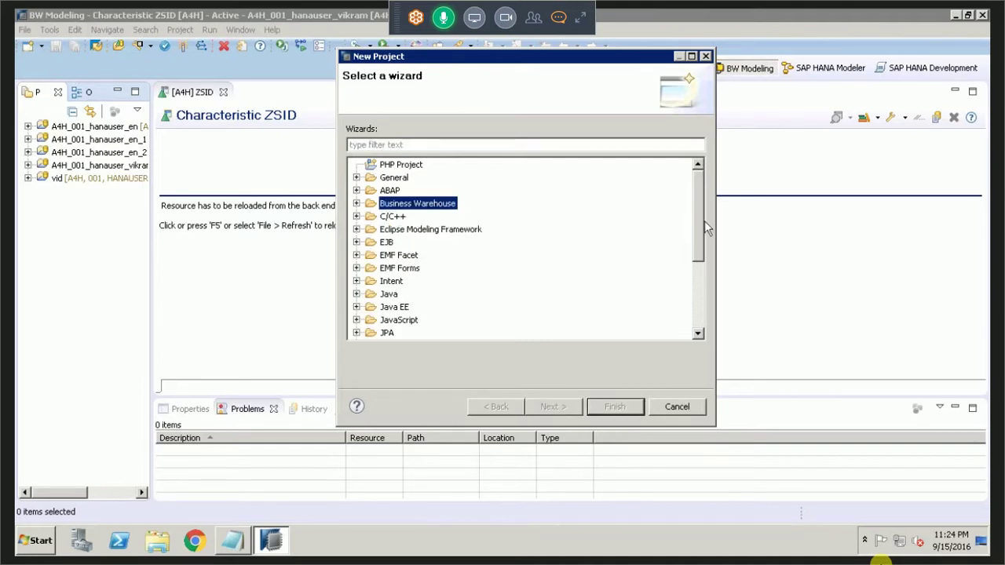
left_click_drag(698, 261, 697, 325)
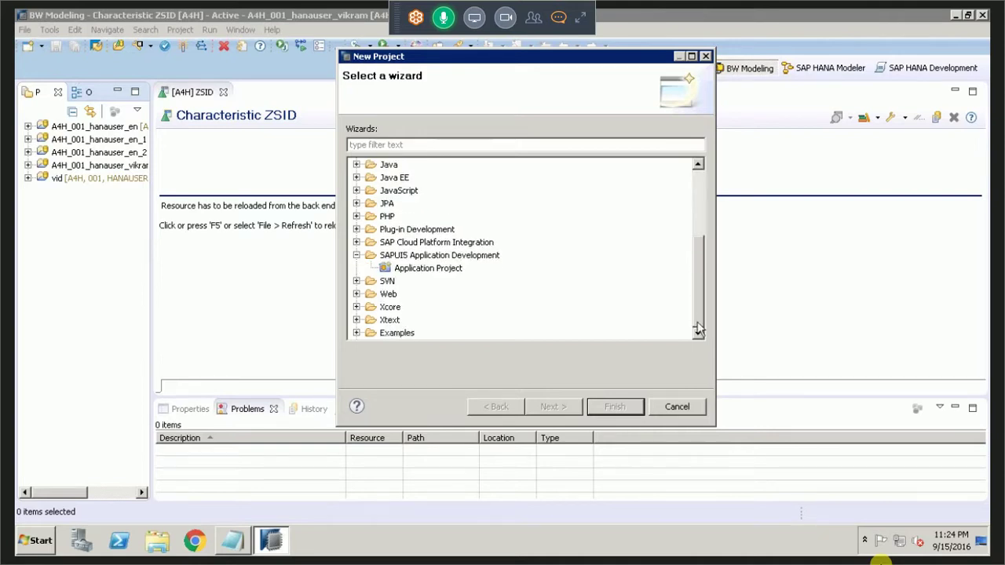
left_click(357, 255)
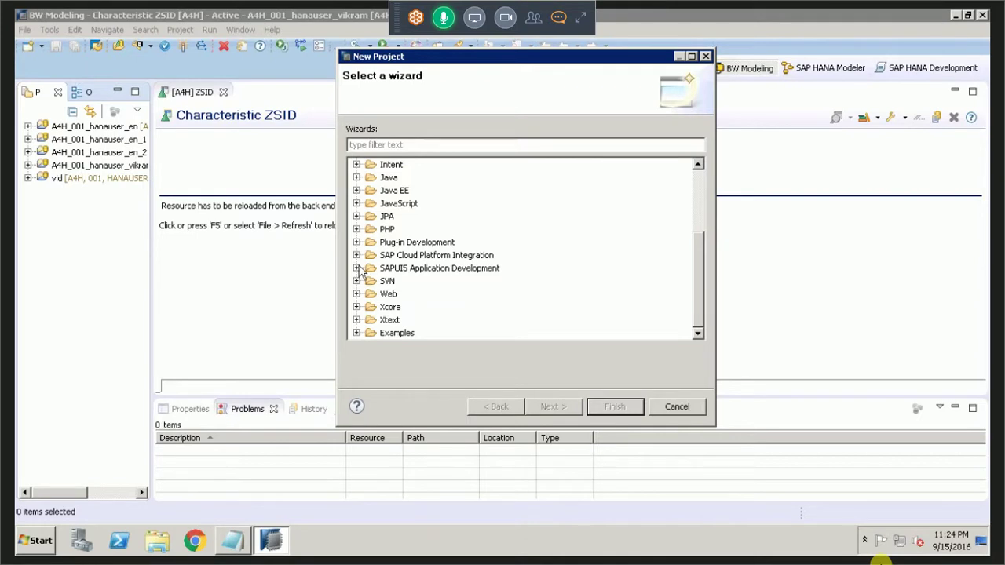
left_click(358, 268)
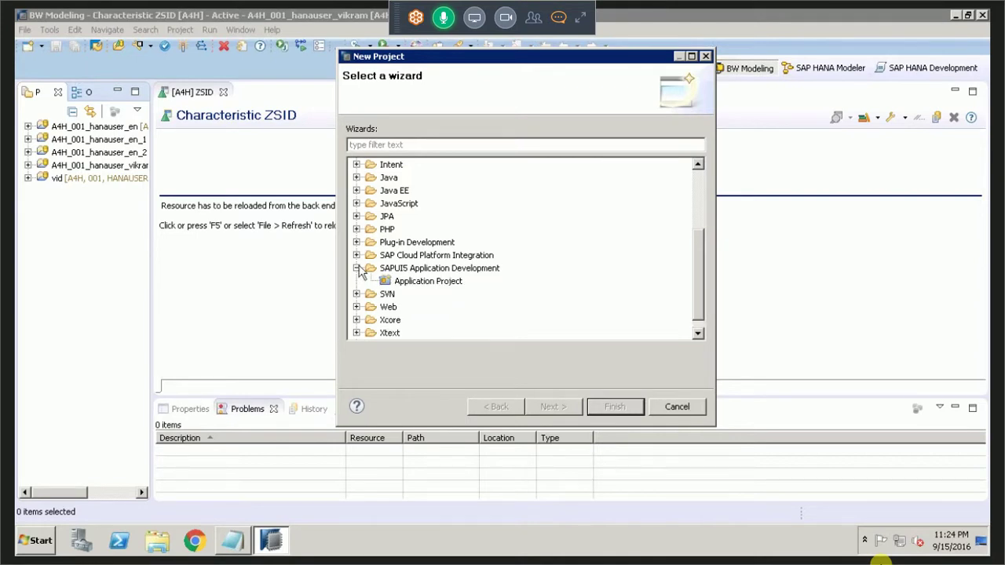
left_click(408, 285)
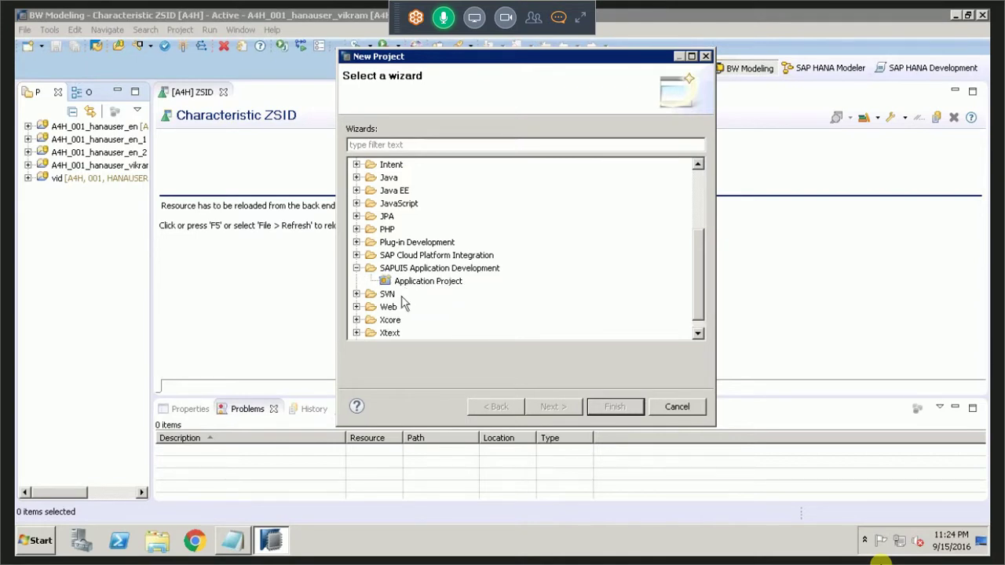
left_click(357, 321)
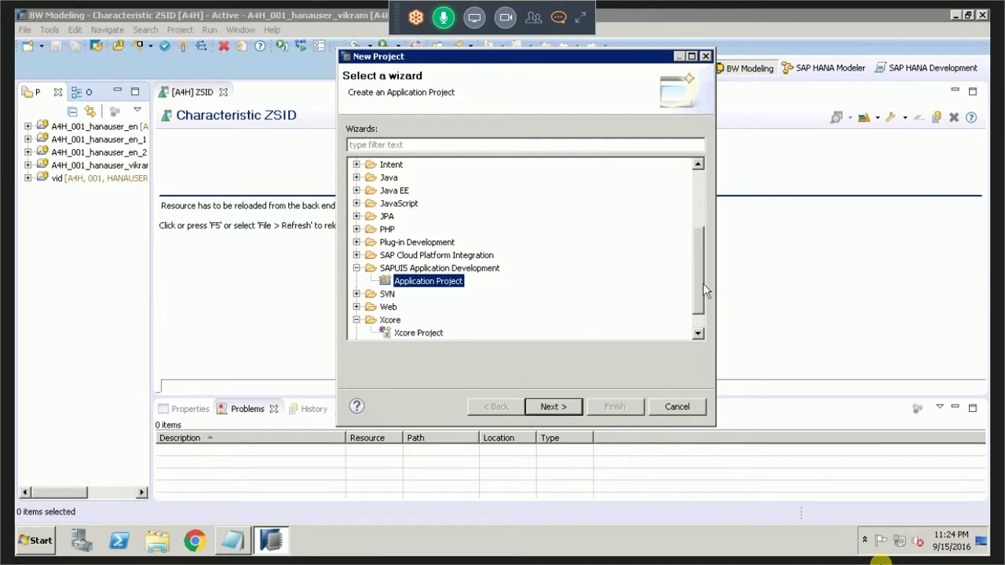
scroll(696, 224, "up", 1)
left_click_drag(697, 225, 697, 188)
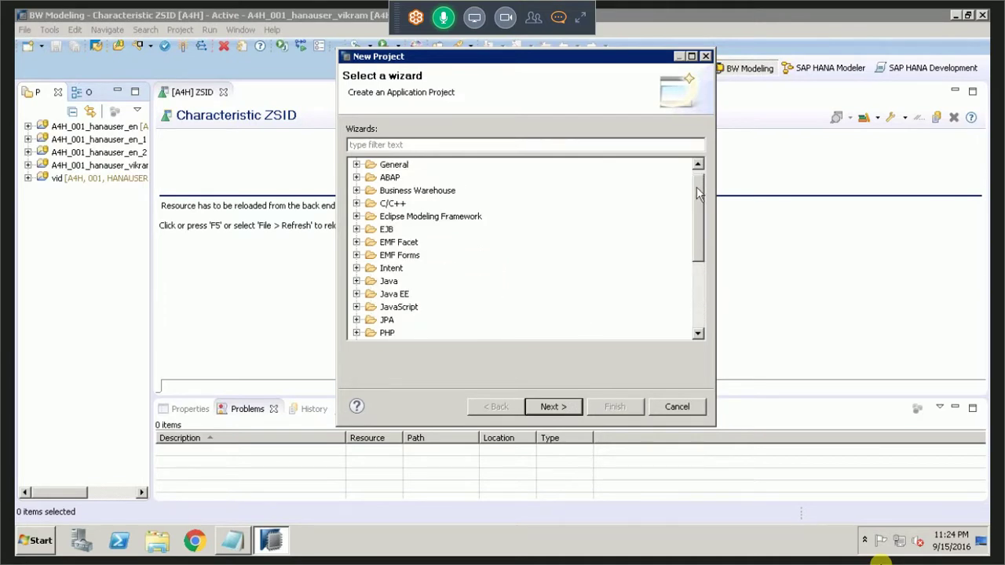
scroll(698, 194, "up", 1)
left_click(379, 219)
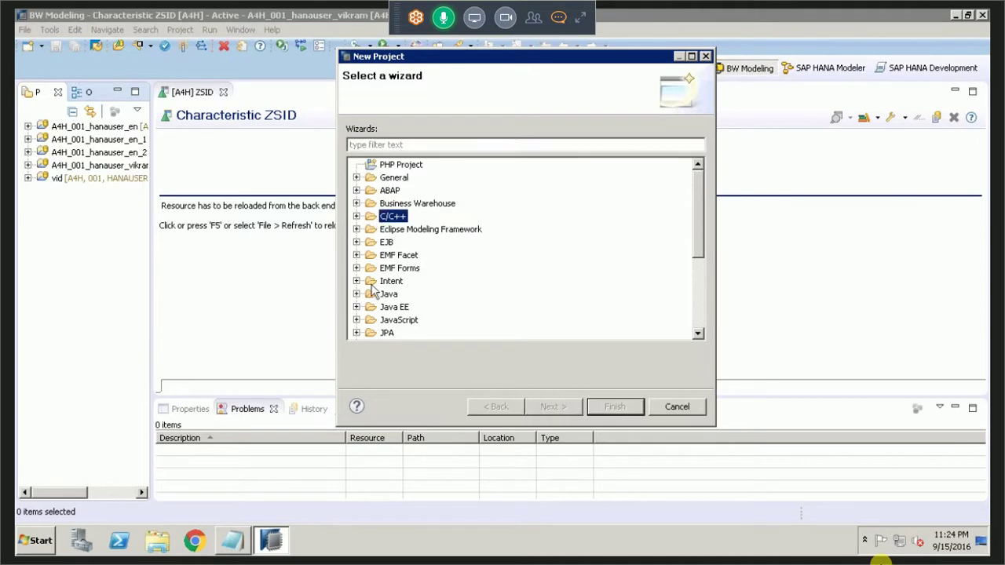
left_click(408, 310)
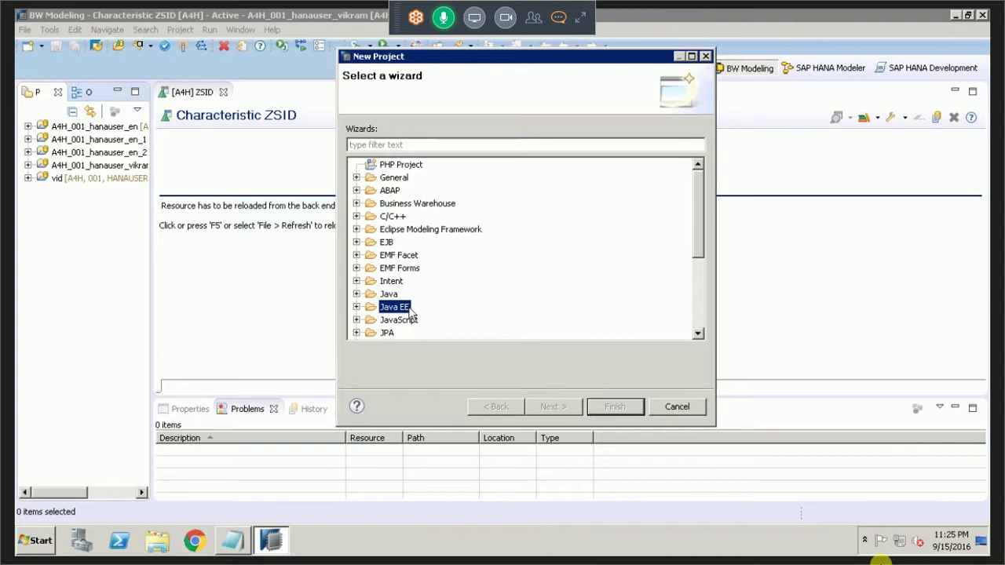
left_click(402, 167)
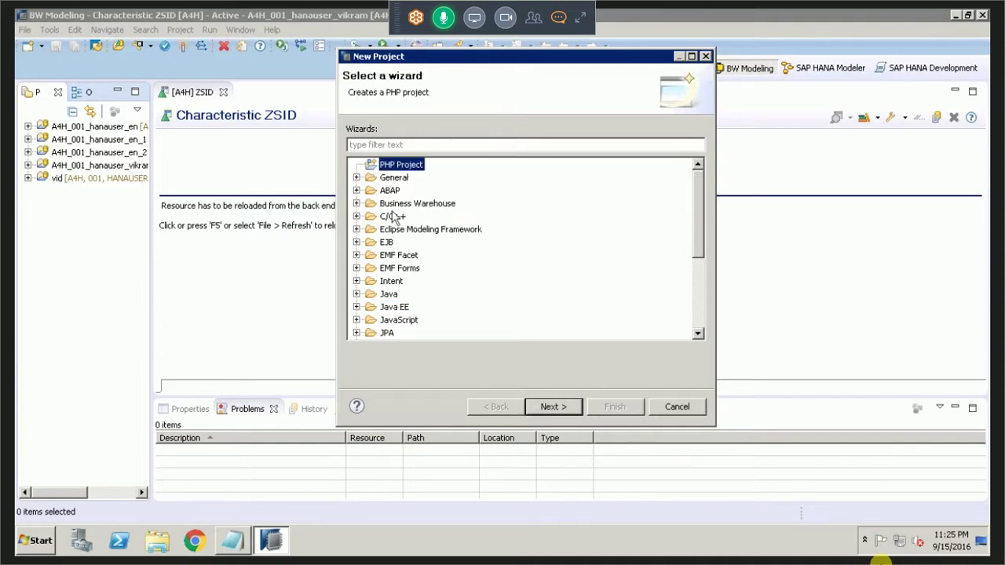
Step: Choose BW Project from the Business Warehouse category and proceed to the system connection
left_click(357, 204)
left_click(427, 220)
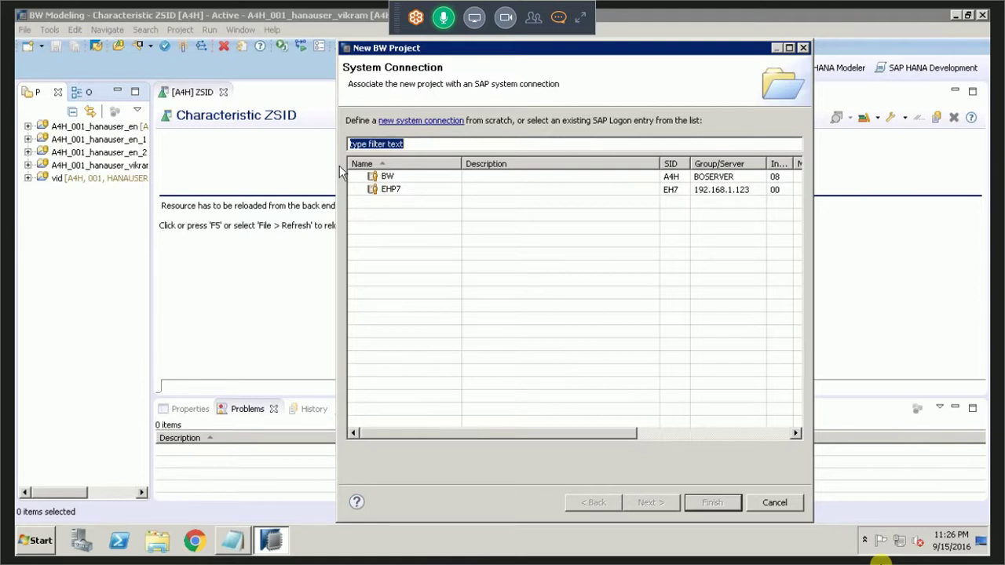
key("Escape")
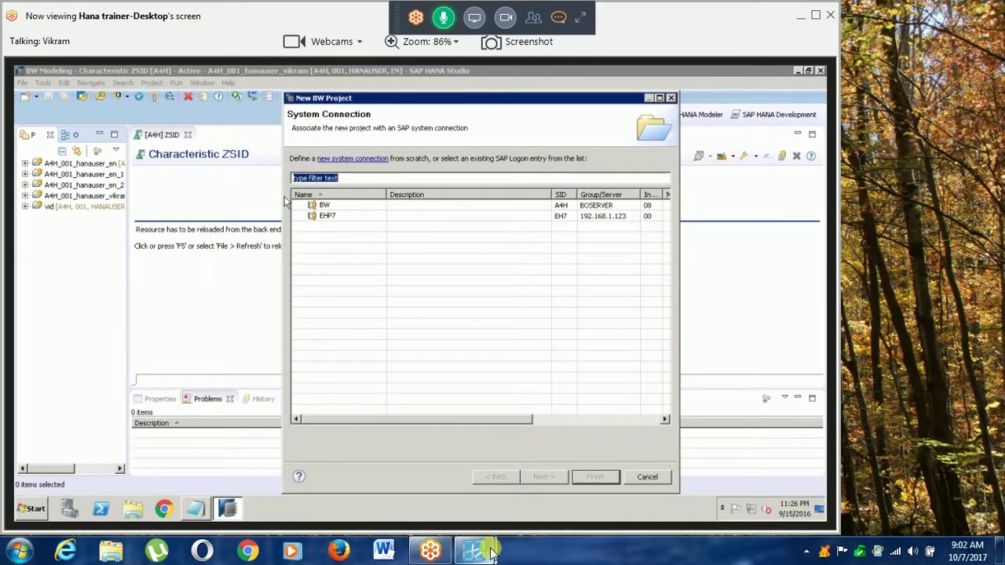
mouse_move(474, 546)
left_click(514, 524)
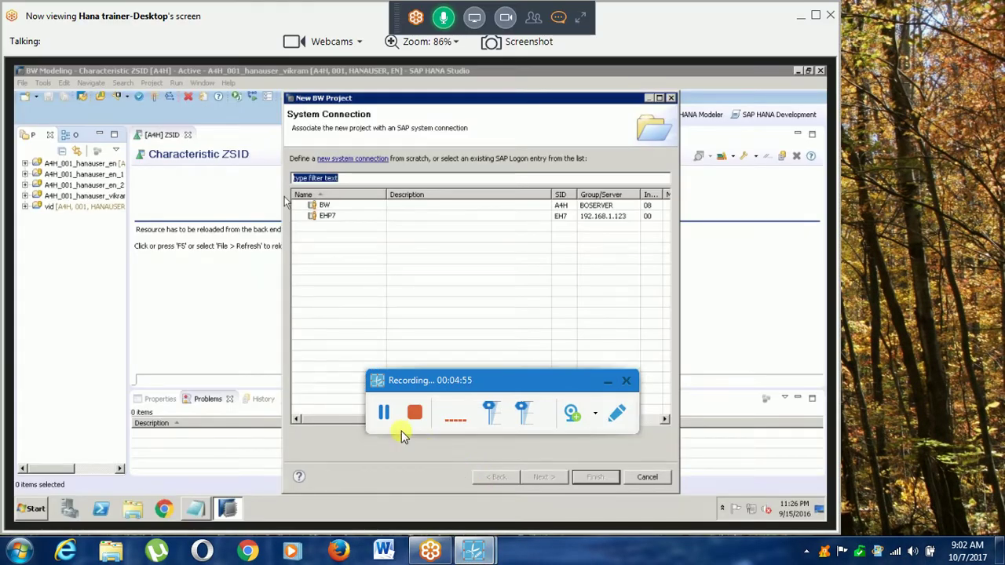
left_click(383, 413)
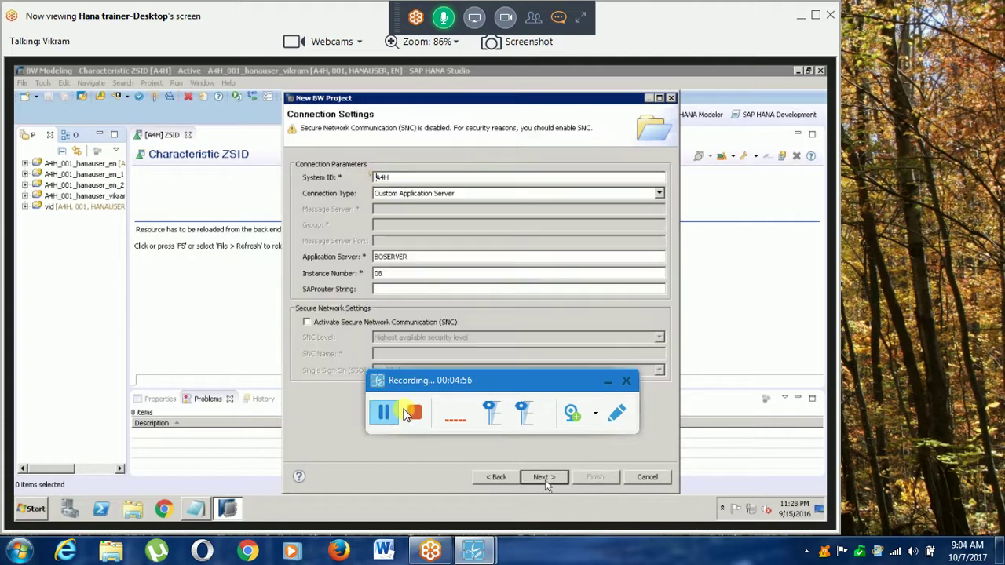
left_click(607, 382)
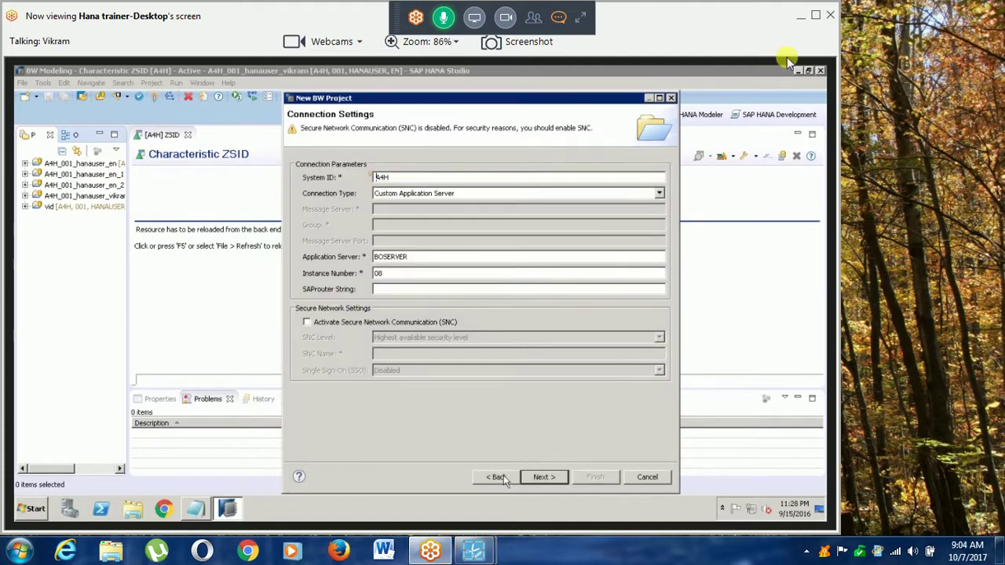
left_click(816, 17)
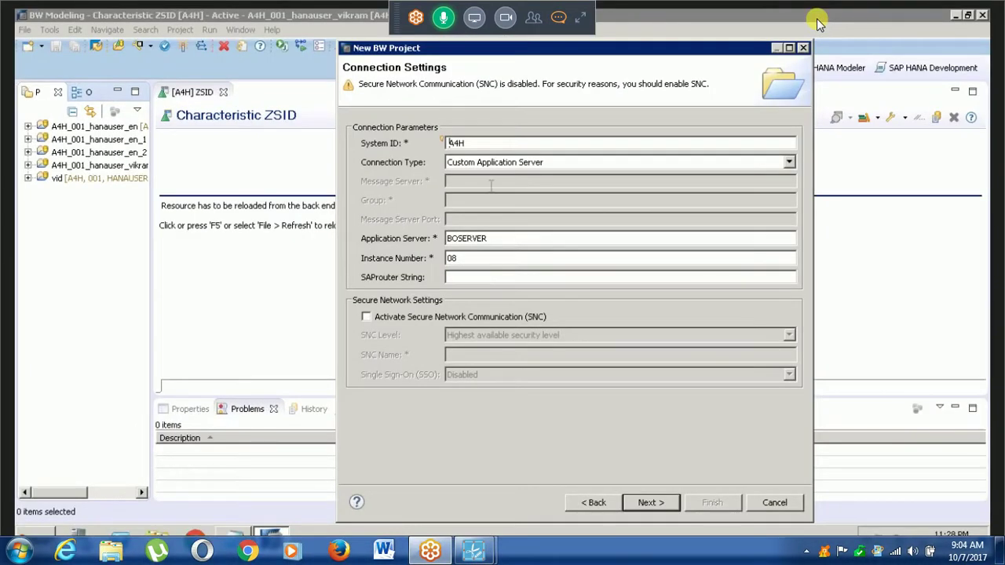
Step: Complete the new BW project by logging on to A4H client 001 with the password, leaving the SAP HANA system unattached
left_click(469, 273)
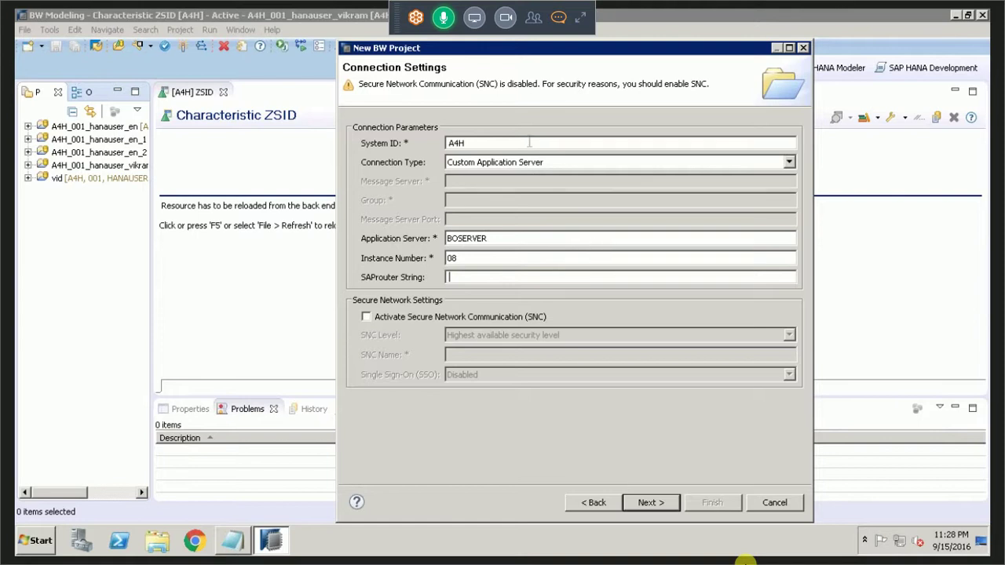
left_click(655, 504)
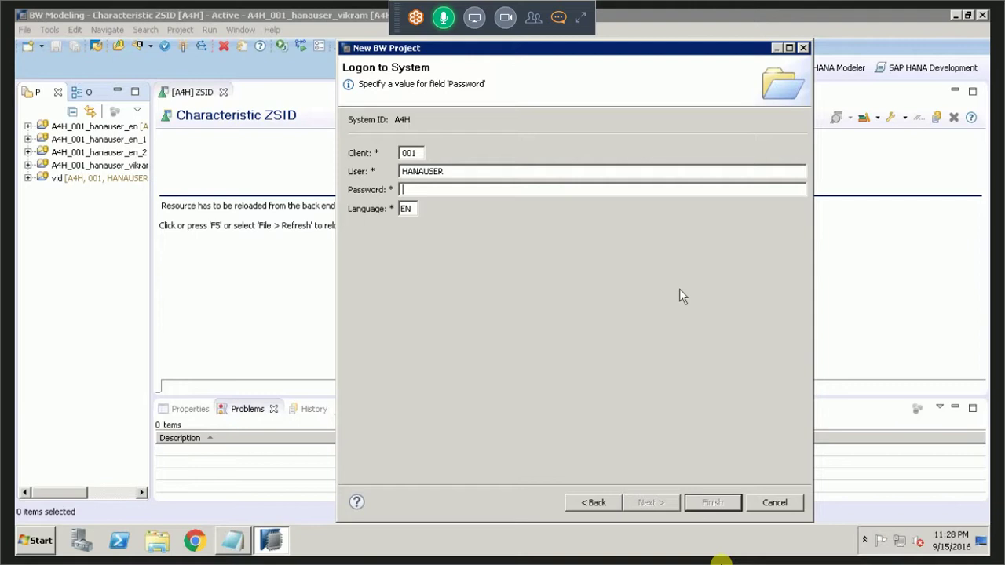
type("•")
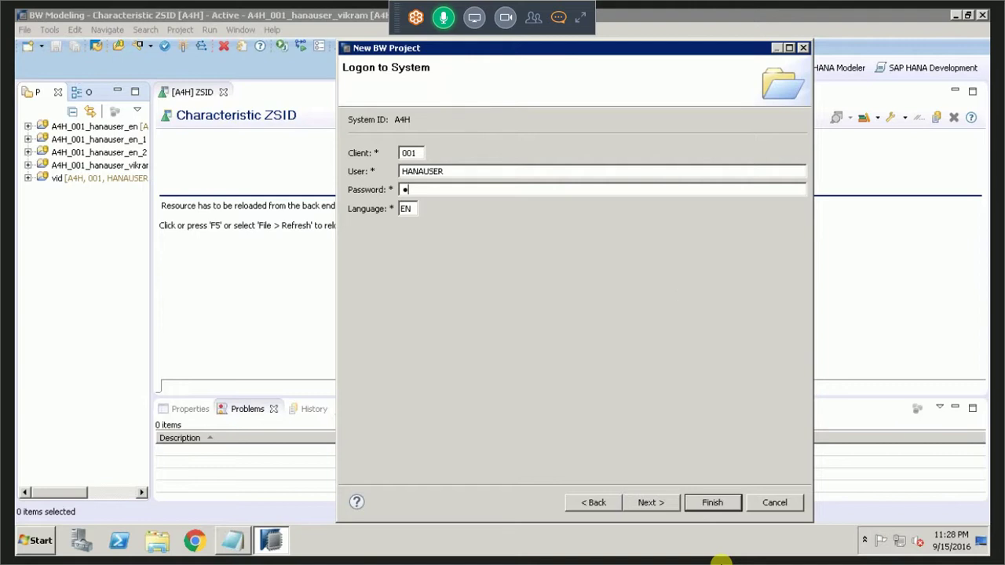
type("••••••••")
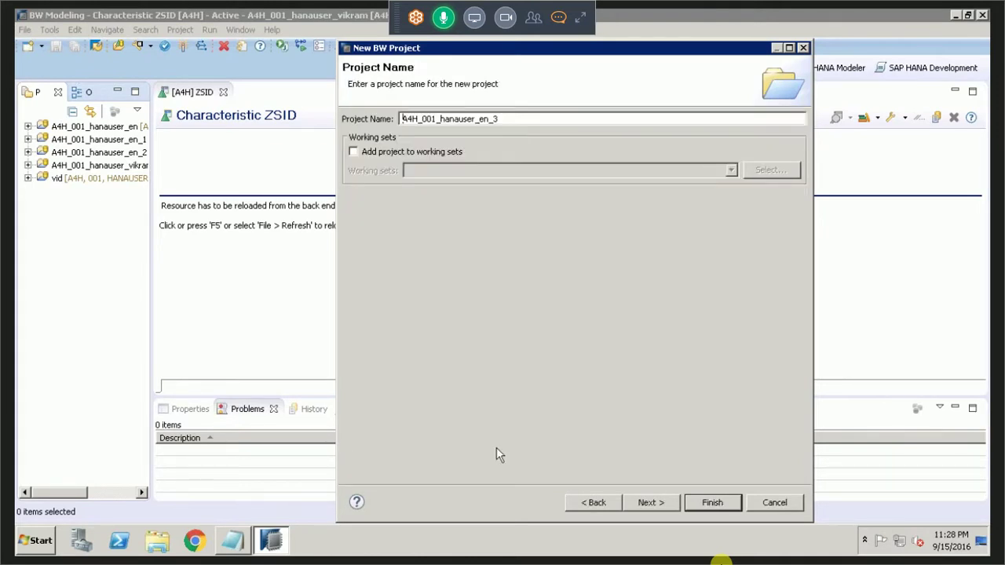
left_click(650, 503)
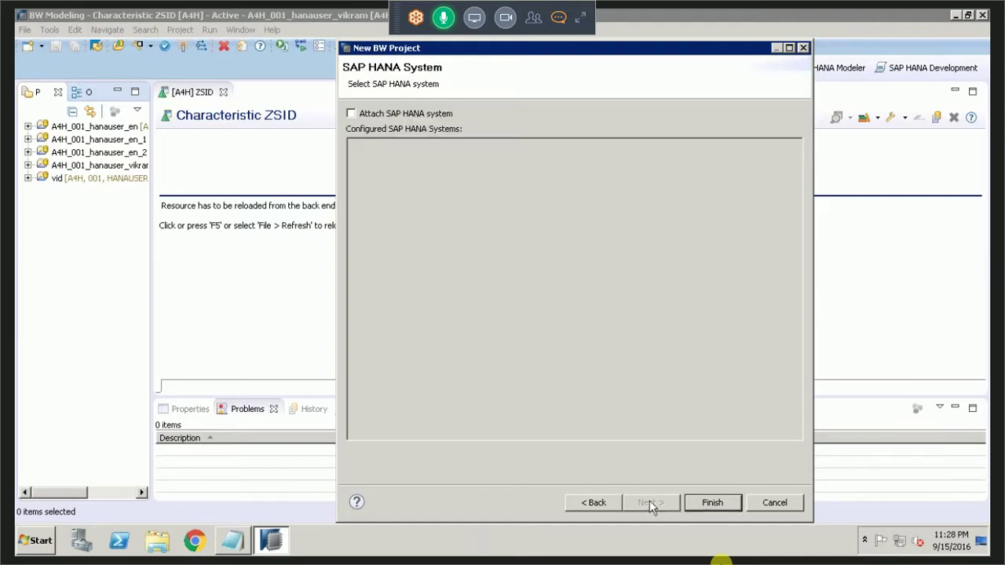
left_click(723, 505)
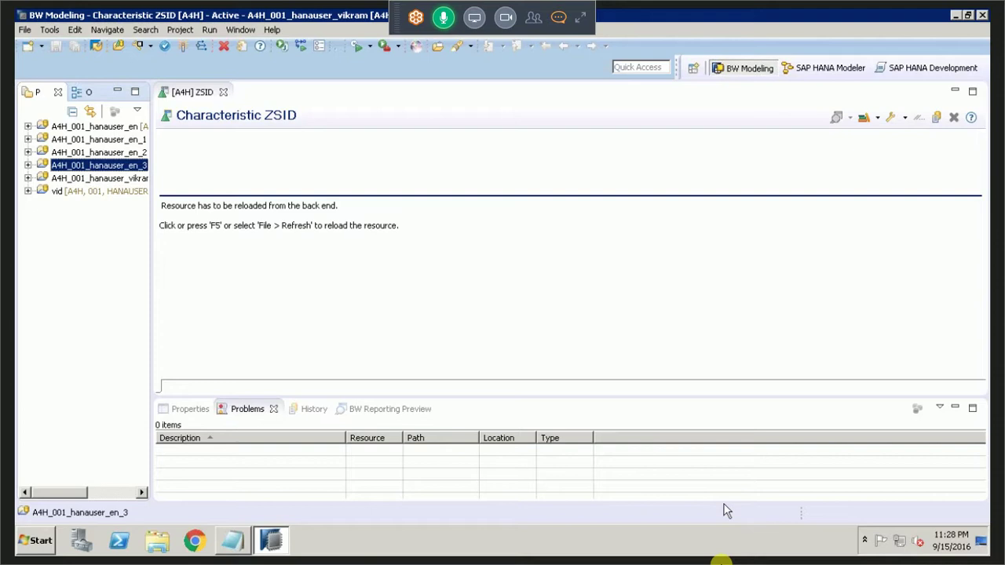
key("Escape")
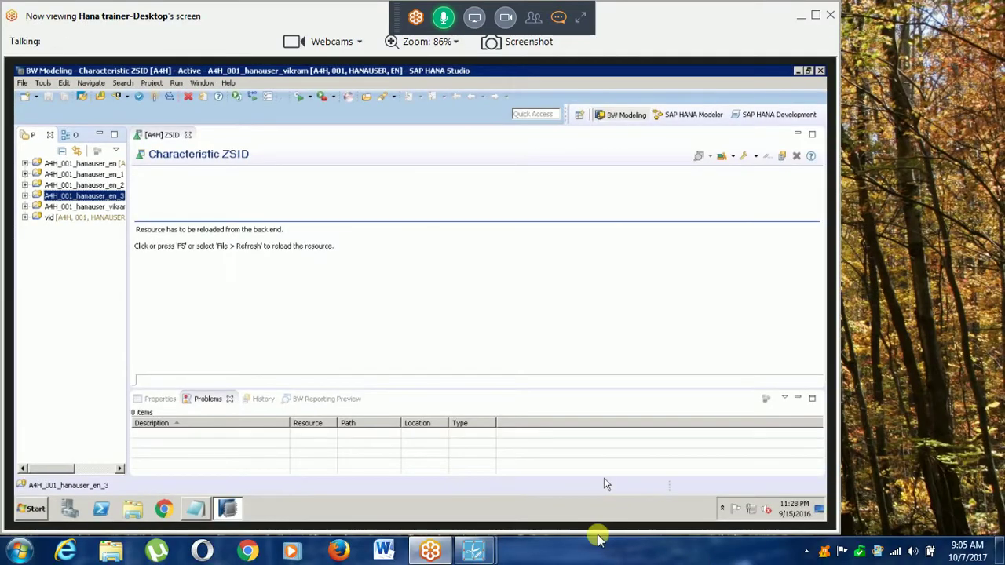
left_click(475, 549)
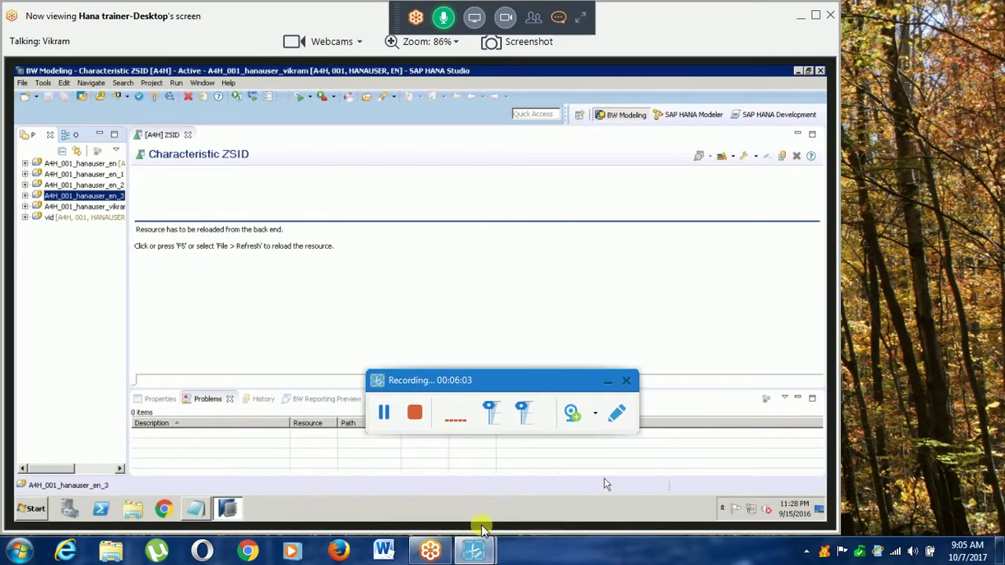
left_click(383, 413)
left_click(383, 413)
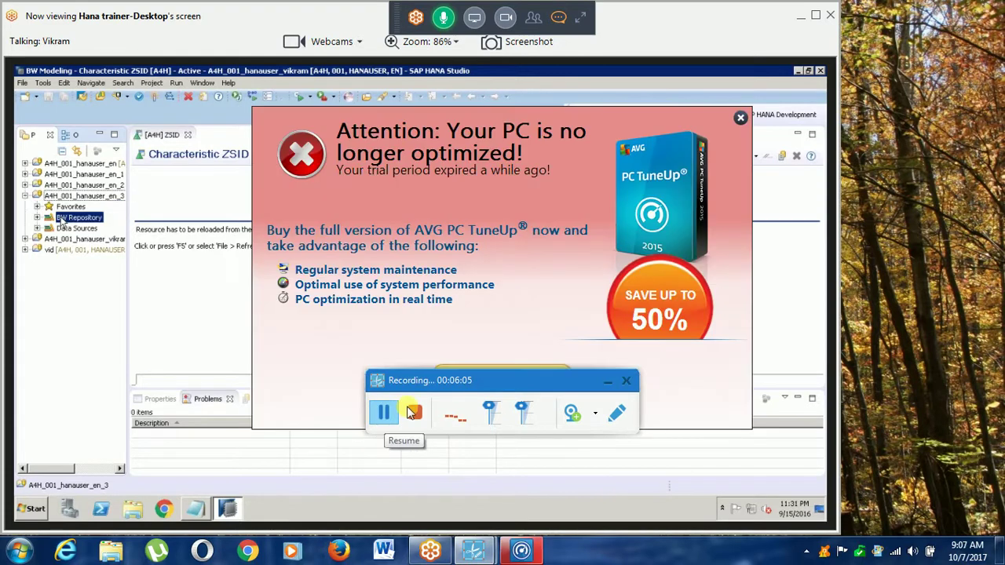
left_click(609, 381)
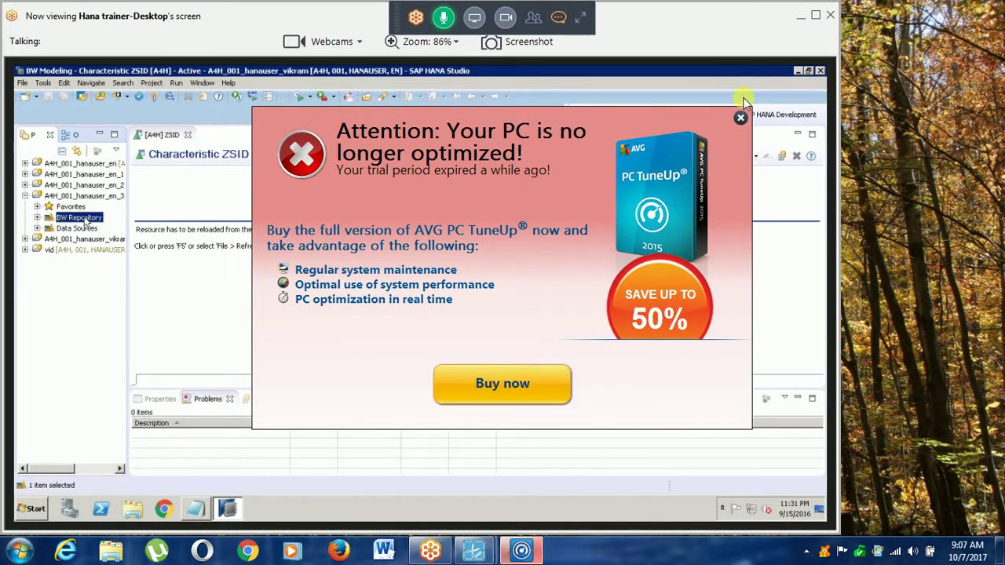
left_click(742, 119)
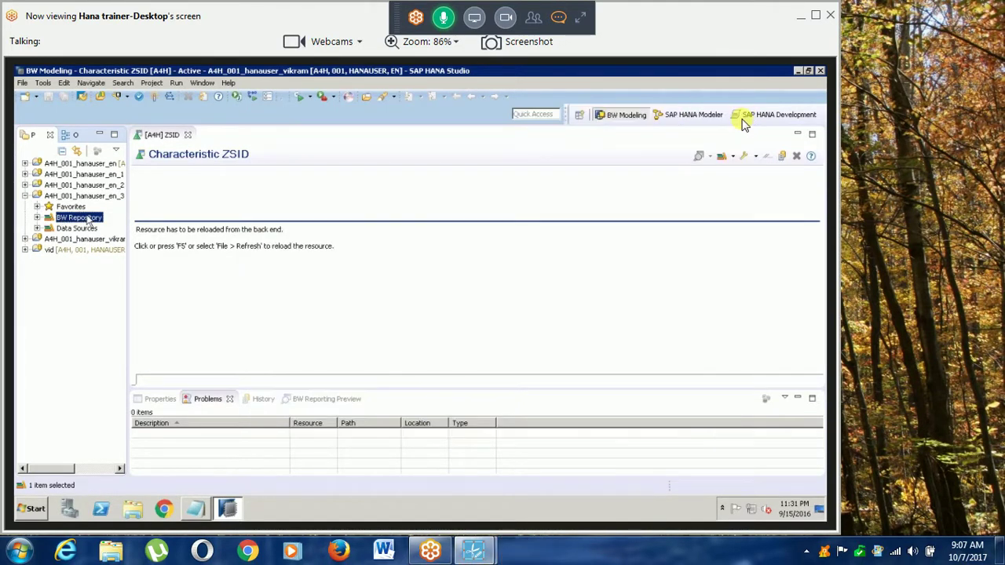
left_click(816, 15)
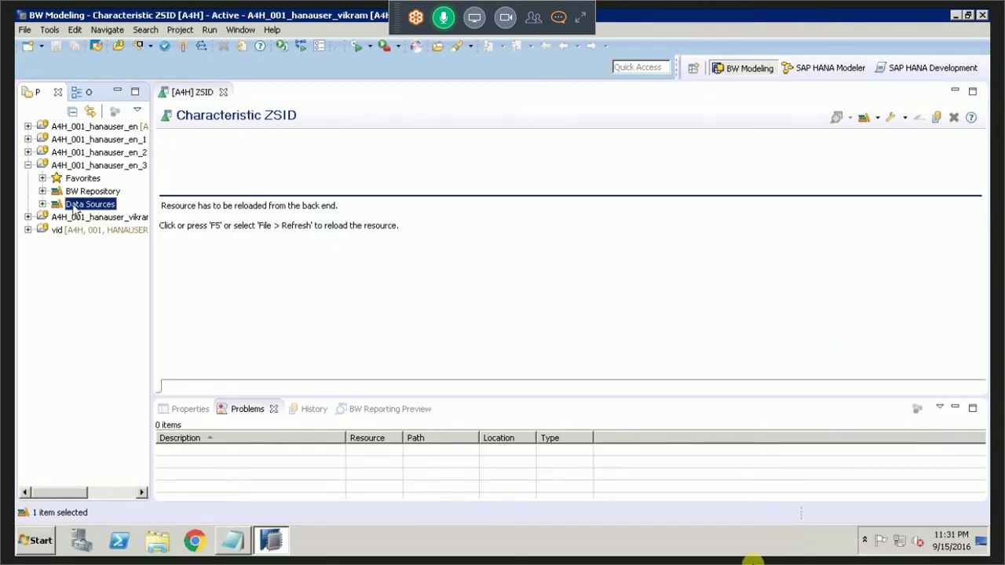
Step: Attach the SAP HANA system to project A4H_001_hanauser_en_3 and select its SAP HANA System Library
left_click(76, 167)
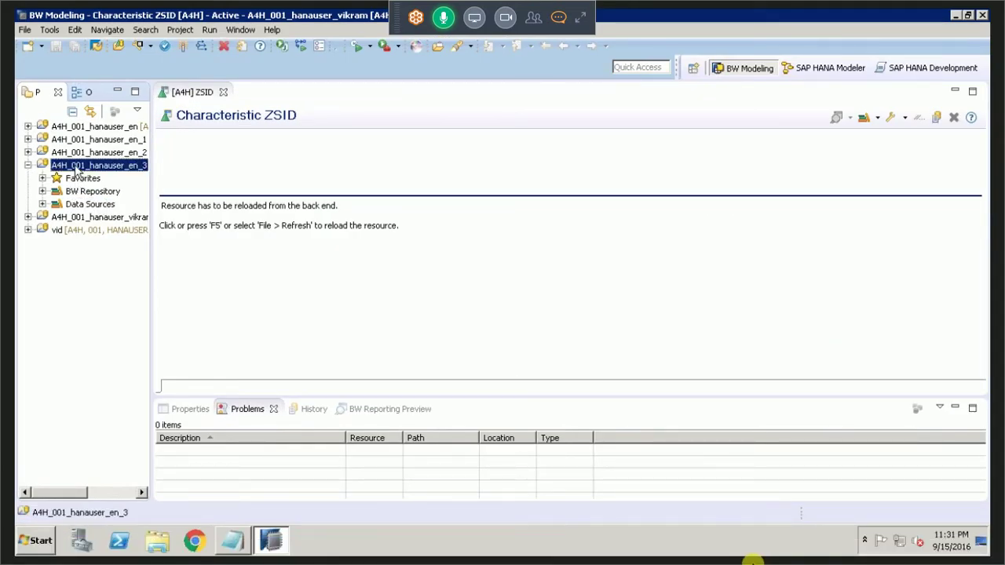
right_click(75, 168)
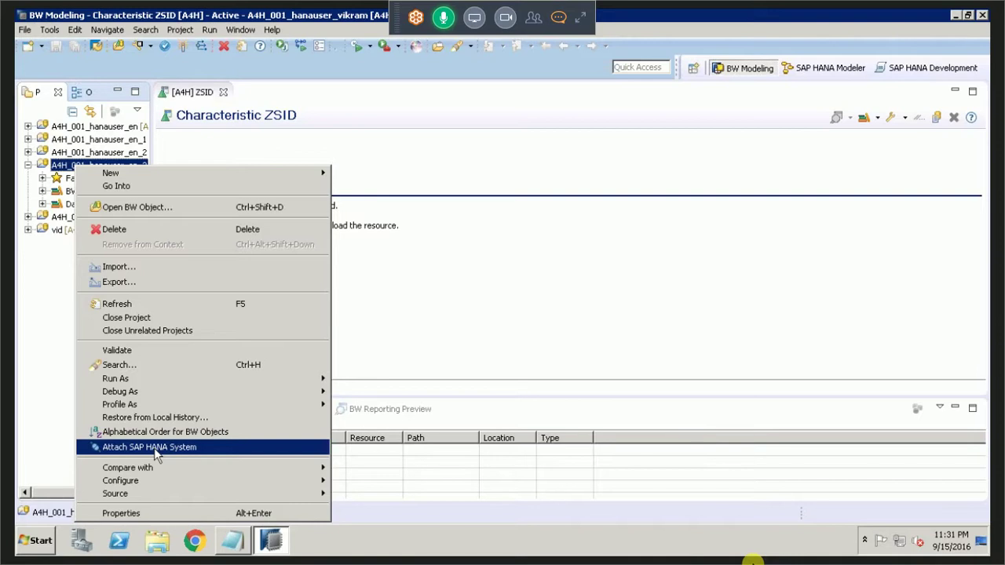
left_click(149, 448)
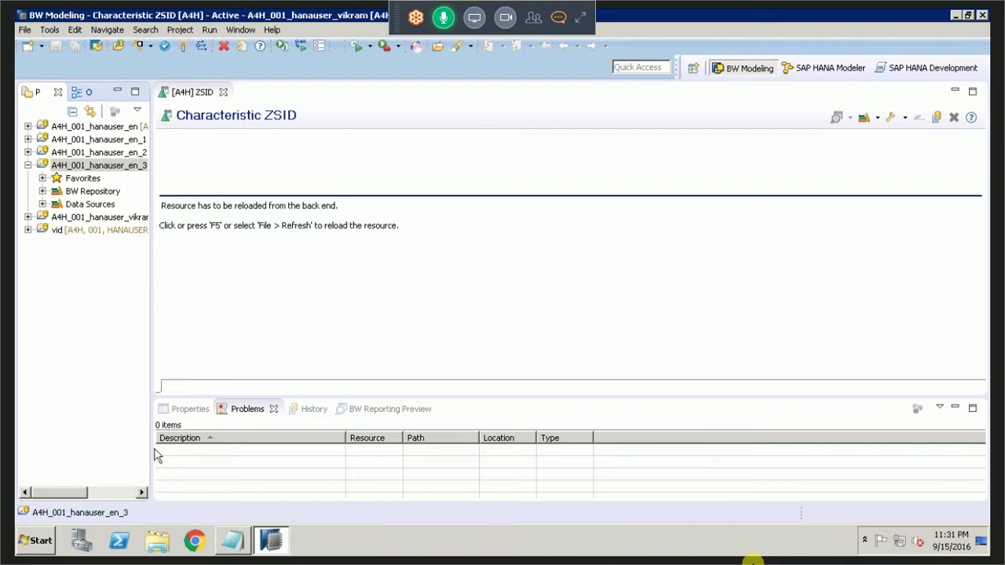
left_click(569, 350)
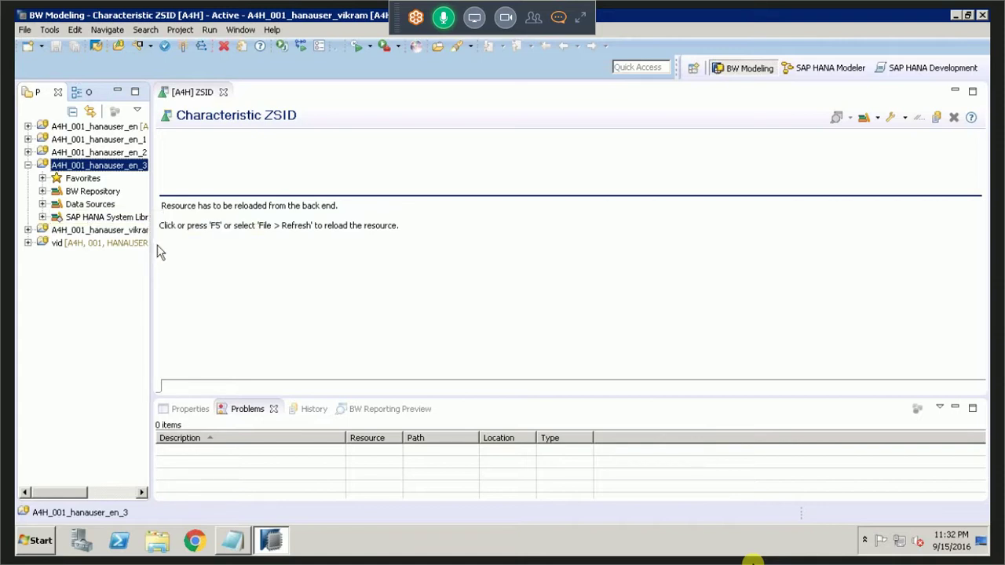
left_click(118, 219)
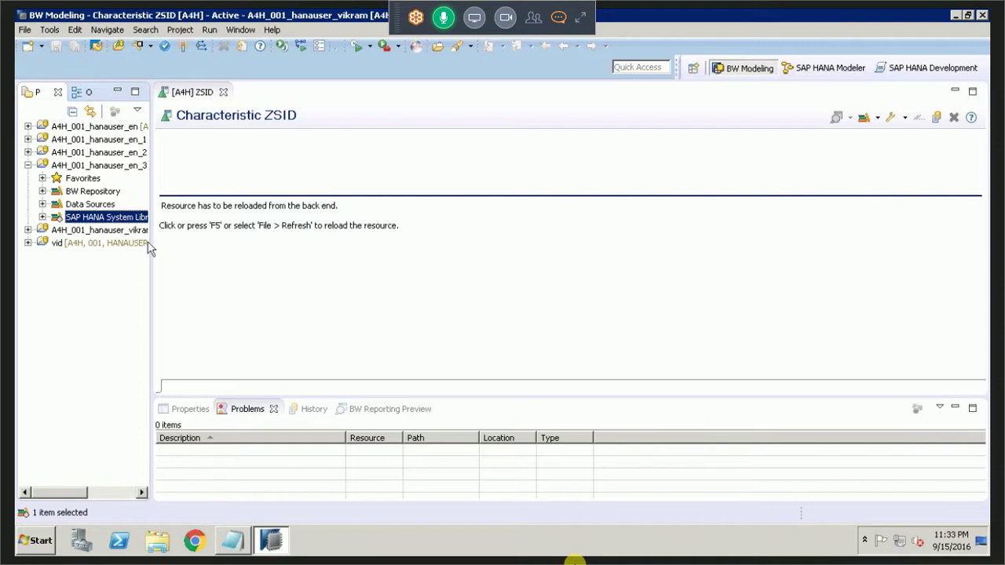
left_click(75, 166)
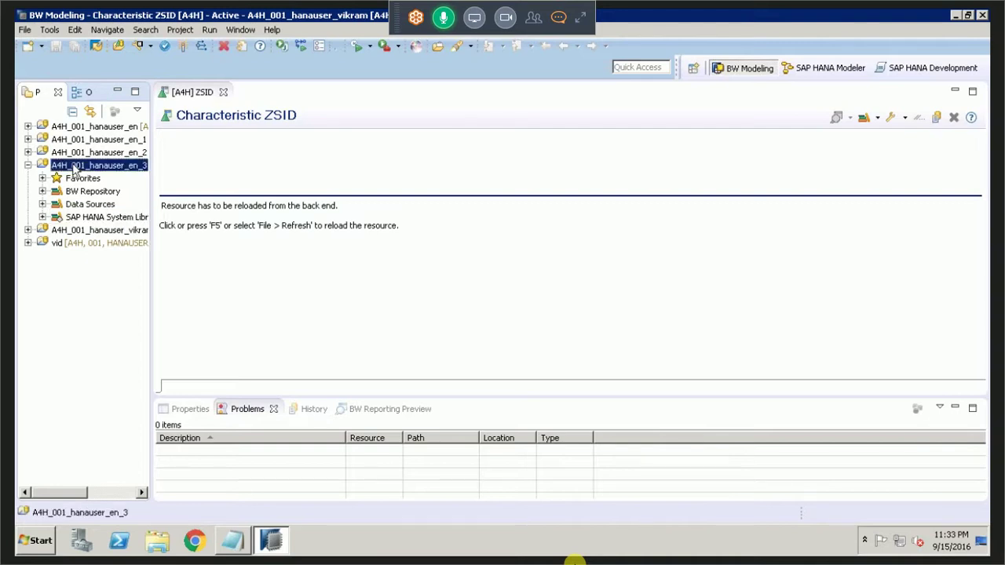
right_click(73, 167)
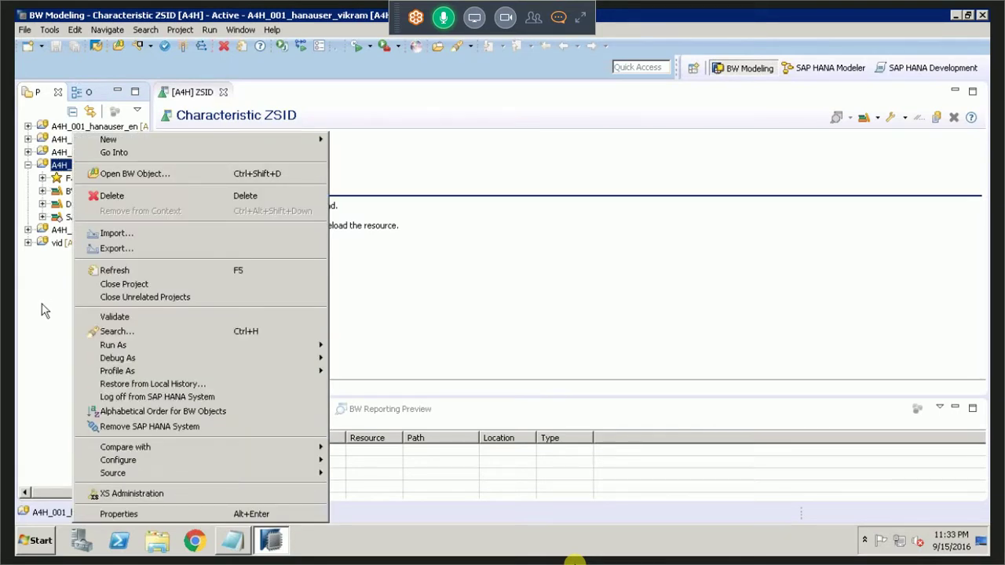
left_click(45, 311)
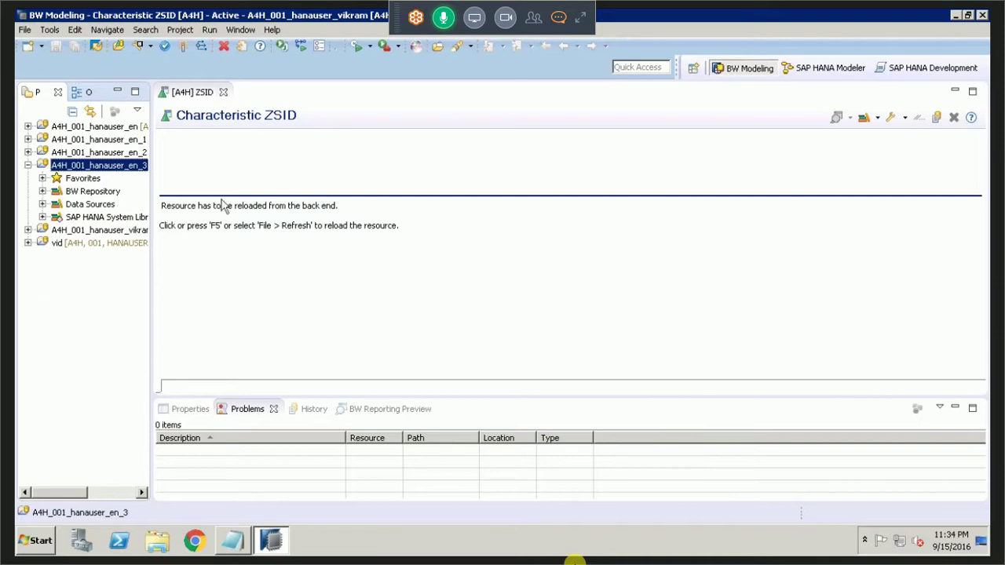
Step: Start a new InfoArea in A4H_001_hanauser_en_3 named ZBWHANA_VID with the description "bw hana vid"
left_click(93, 191)
left_click(25, 30)
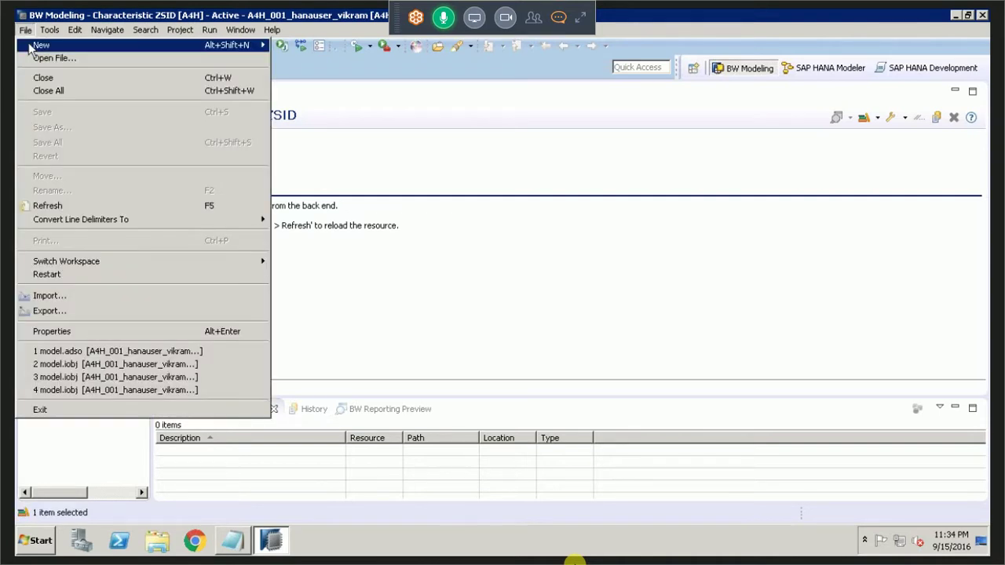
mouse_move(44, 49)
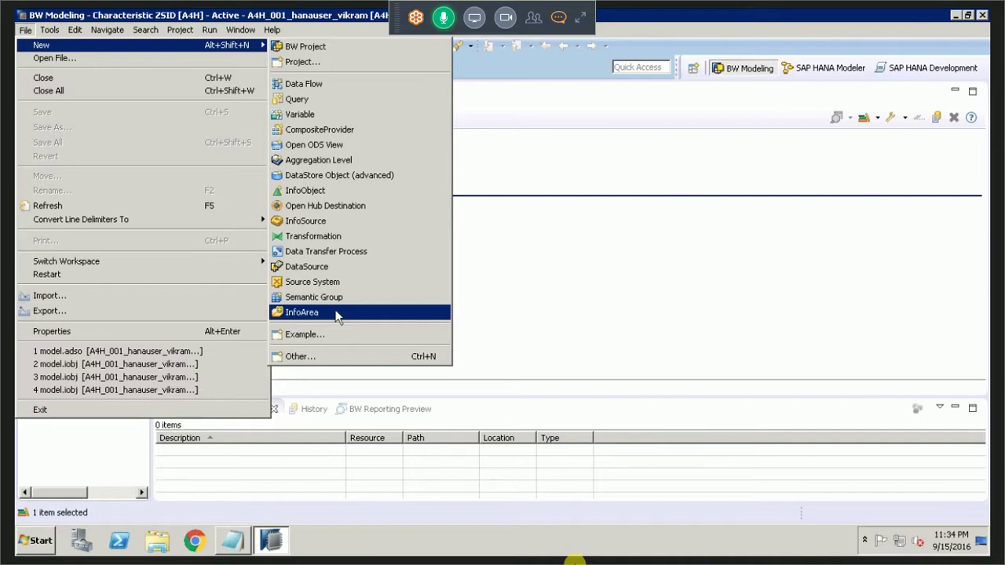
left_click(385, 313)
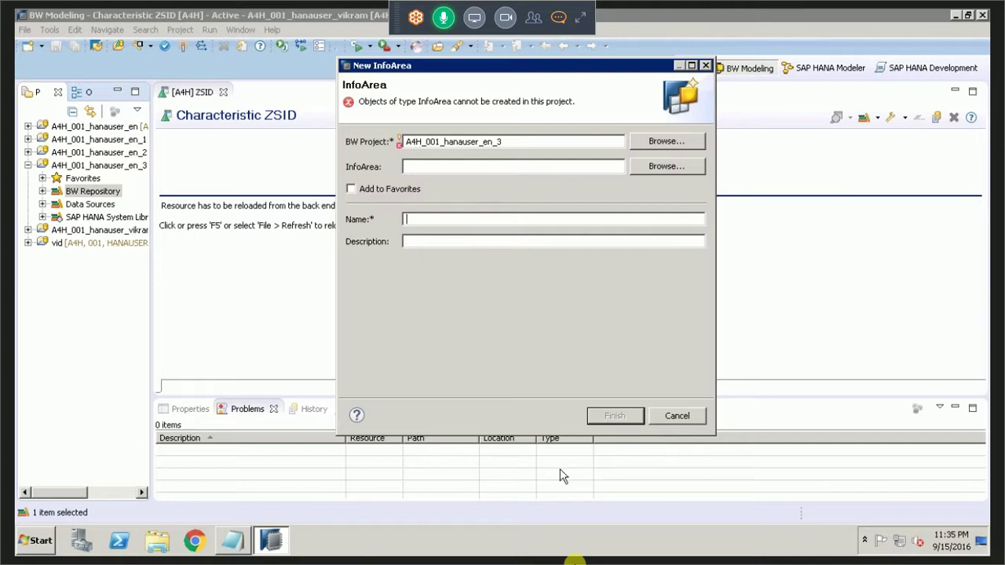
type("ZBWHANA_VID")
key("Tab")
type("bw hana ")
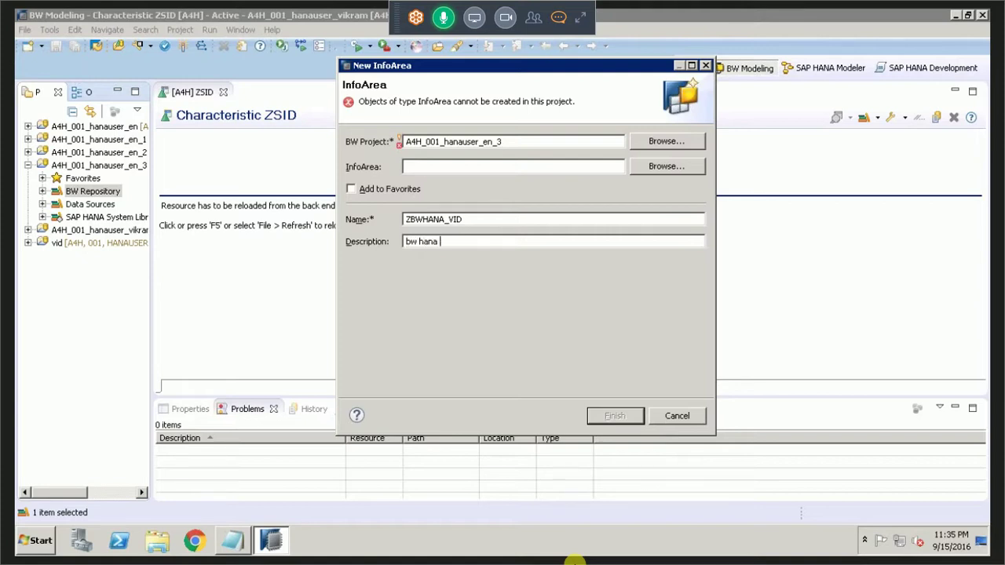
type("vid")
Step: Shorten the new InfoArea's name to ZB
left_click(491, 219)
key("BackSpace")
key("BackSpace")
key("BackSpace")
key("BackSpace")
key("BackSpace")
key("BackSpace")
key("BackSpace")
key("BackSpace")
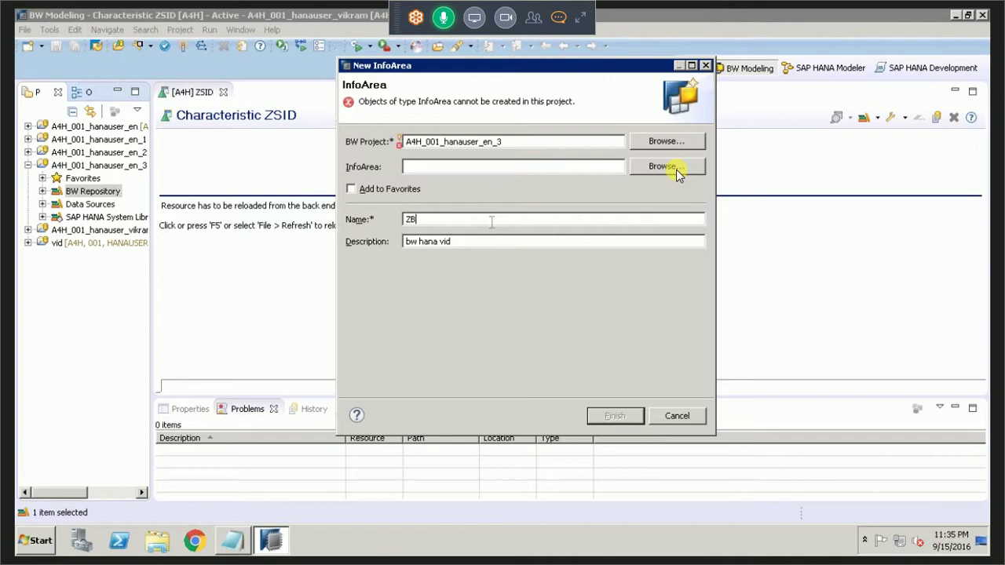
Step: Assign the customer infoarea ZCUST_IA as the parent of the new InfoArea
left_click(534, 165)
left_click(677, 174)
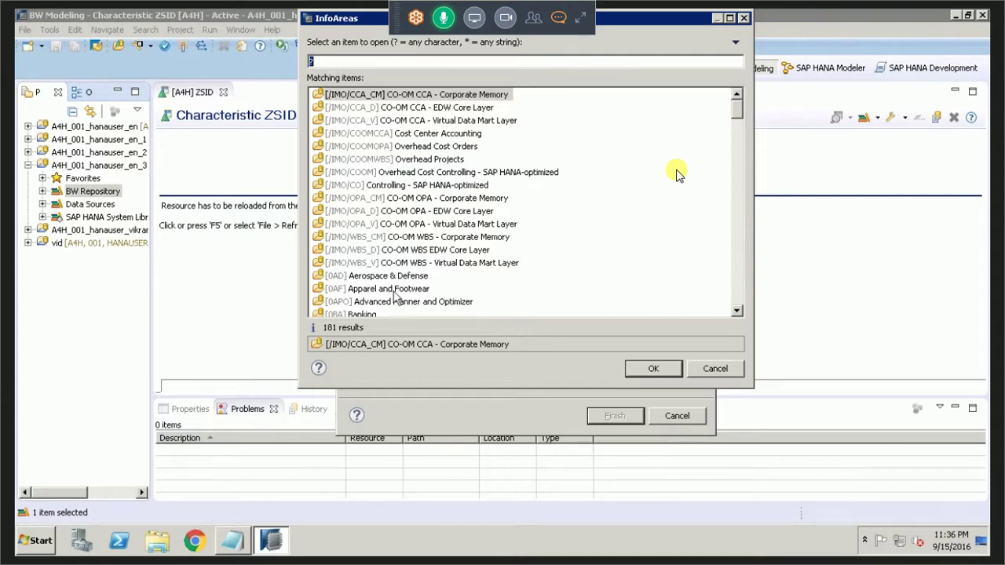
scroll(395, 292, "down", 2)
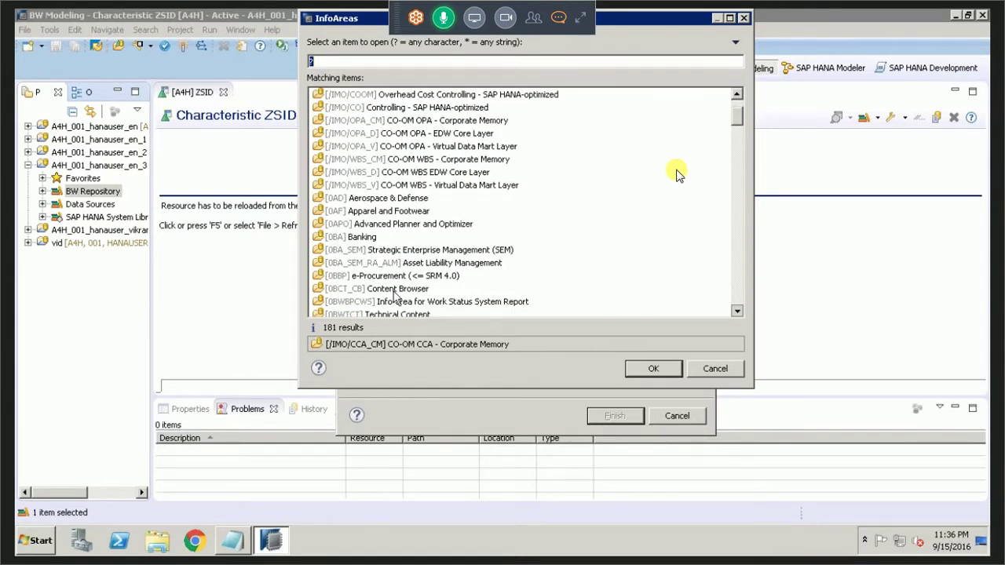
scroll(395, 294, "down", 5)
scroll(395, 297, "down", 8)
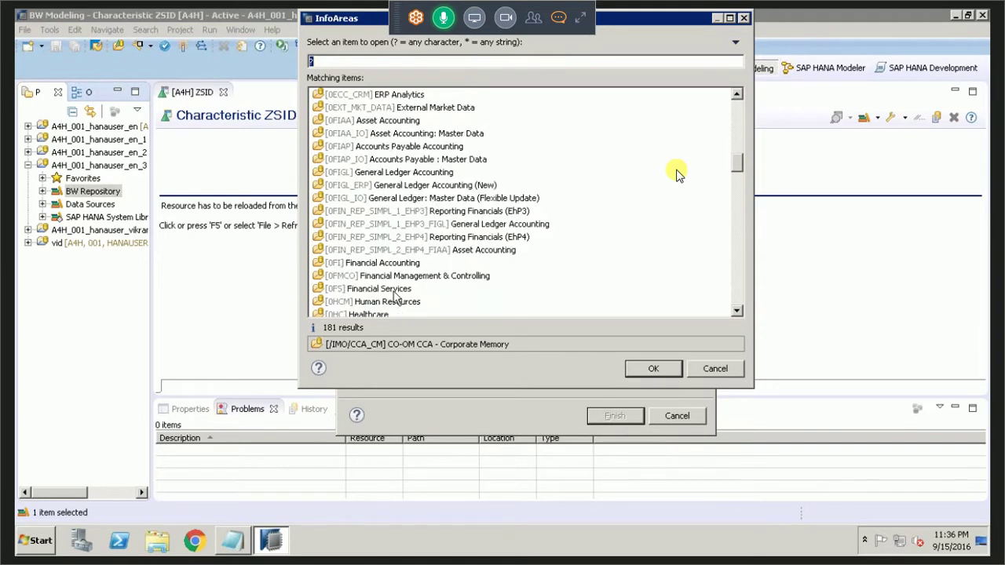
scroll(395, 296, "down", 16)
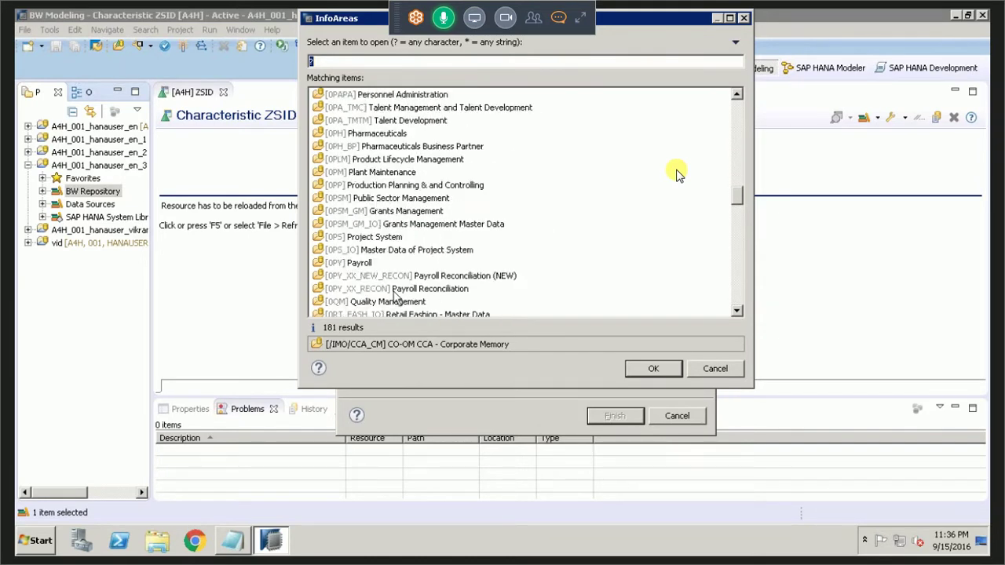
scroll(395, 296, "down", 6)
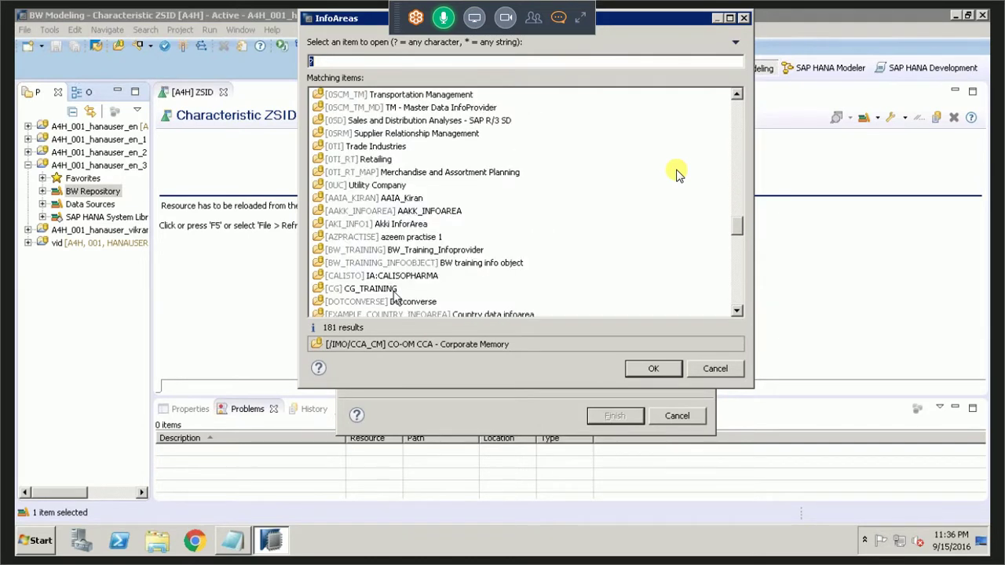
scroll(395, 297, "down", 5)
scroll(395, 296, "down", 3)
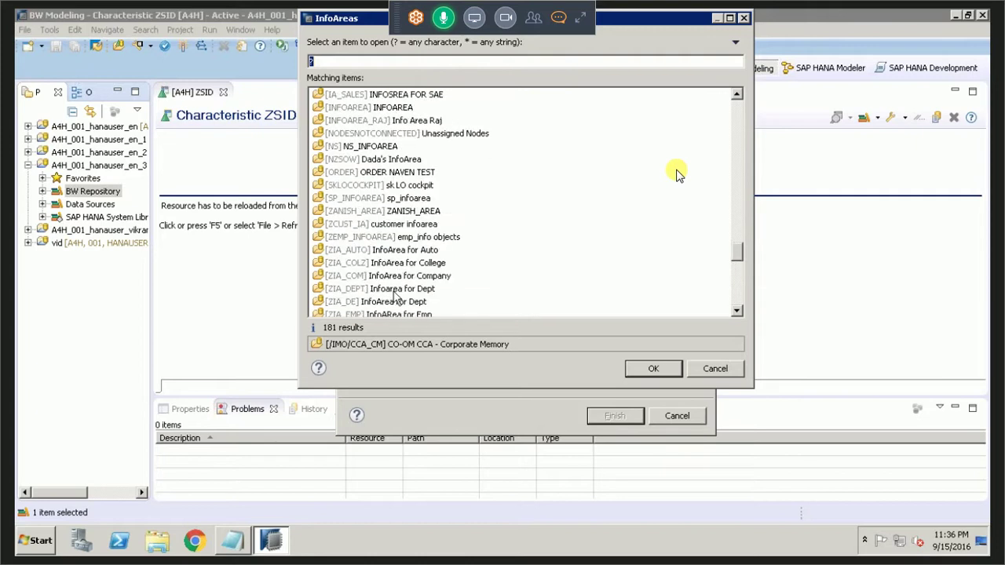
left_click(396, 224)
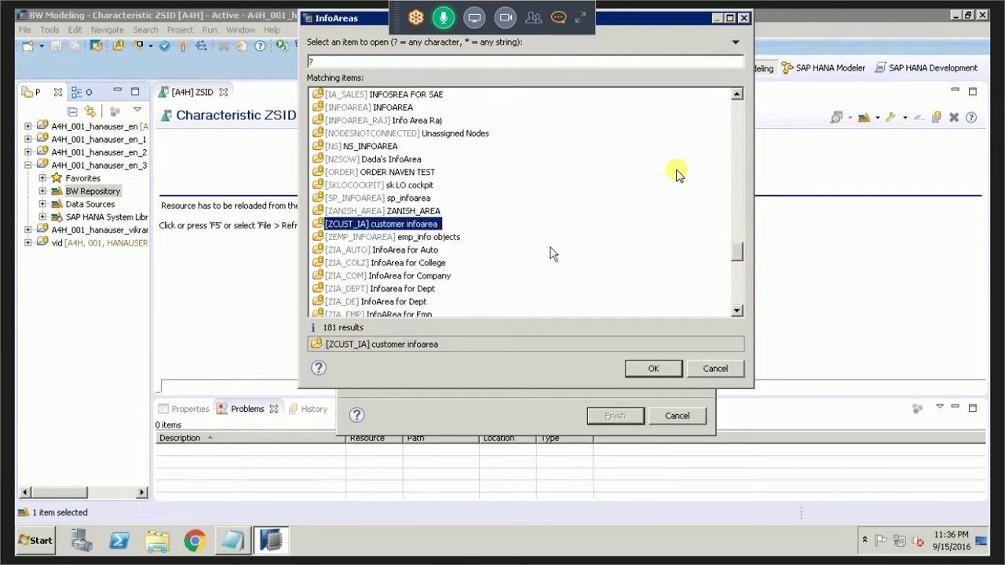
left_click(666, 371)
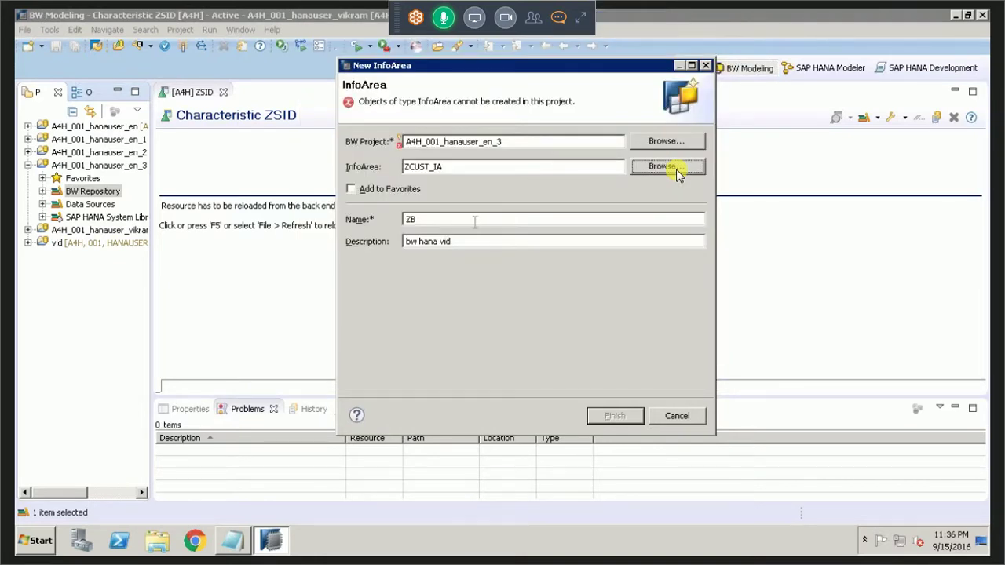
Step: Cancel the new InfoArea and select project A4H_001_hanauser_en_3 in the explorer
left_click(474, 220)
type("P")
left_click(677, 415)
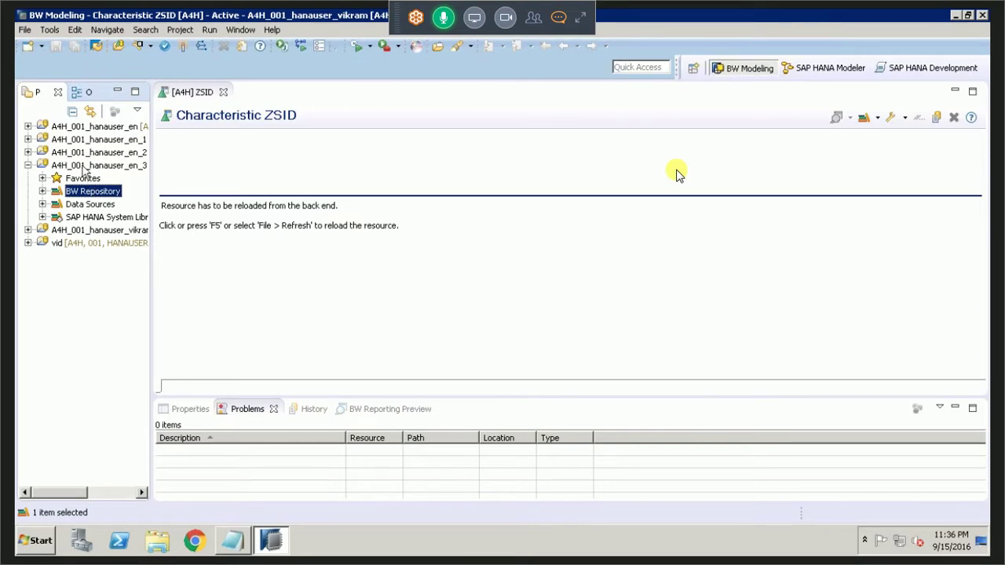
left_click(83, 166)
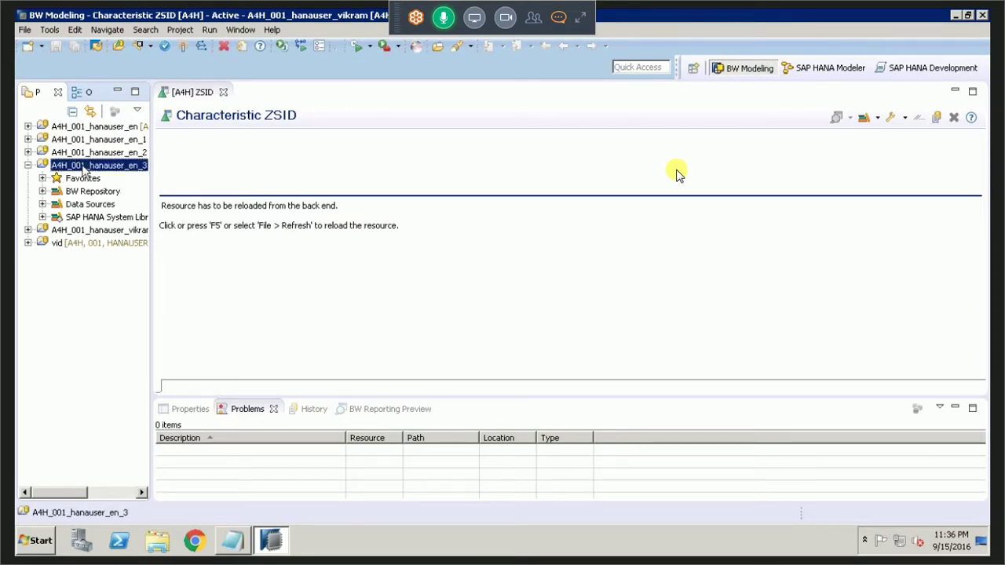
right_click(84, 168)
mouse_move(167, 141)
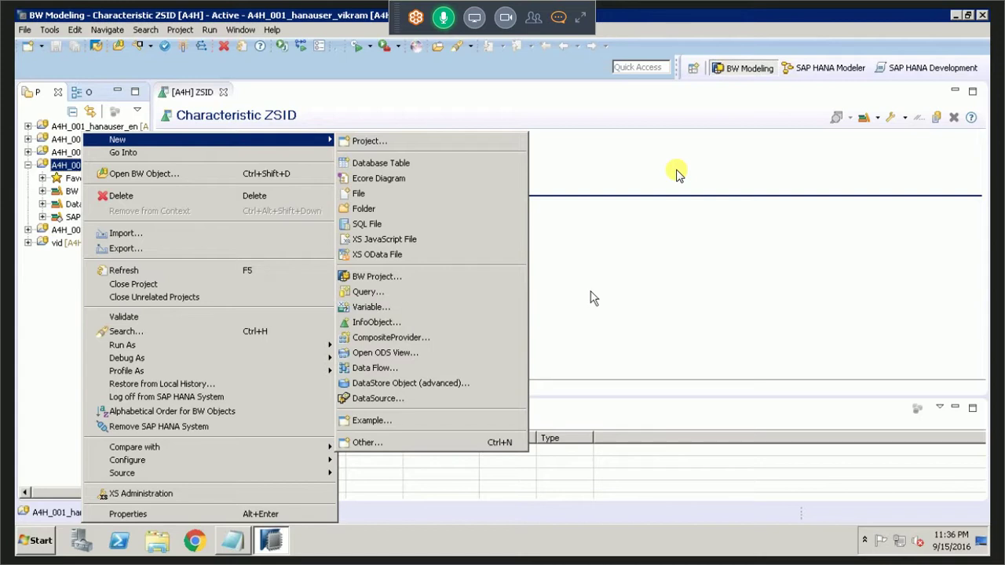
left_click(71, 179)
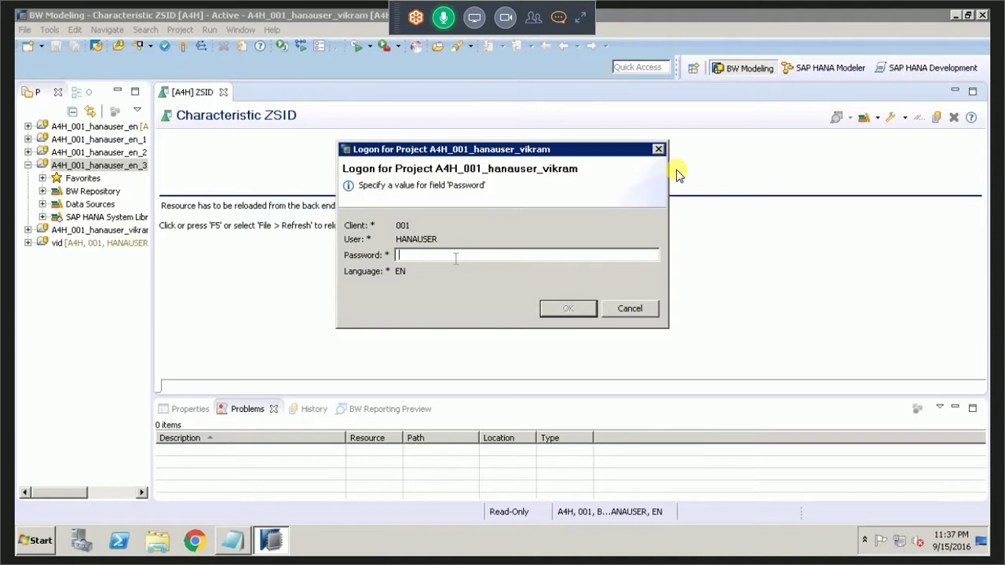
Step: Log on to the ZSID characteristic's project with the account password and close the ZSID editor
type("a")
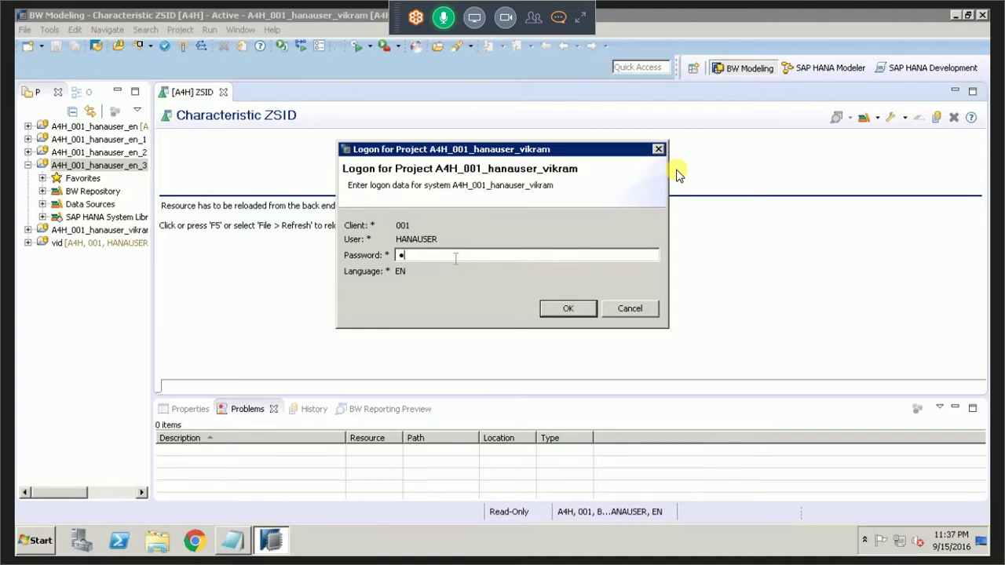
type("aaaaaaaa")
left_click(562, 308)
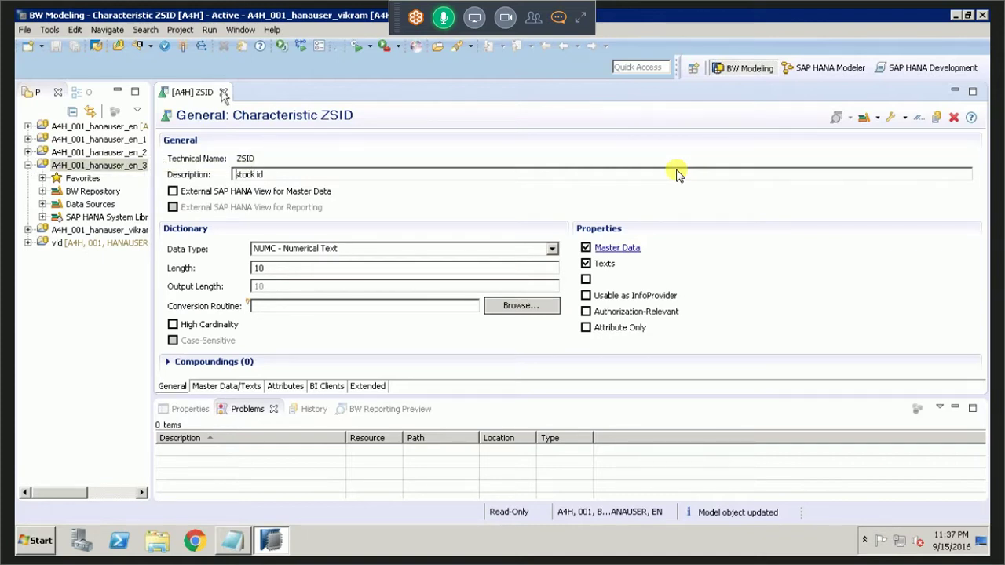
key("ctrl+w")
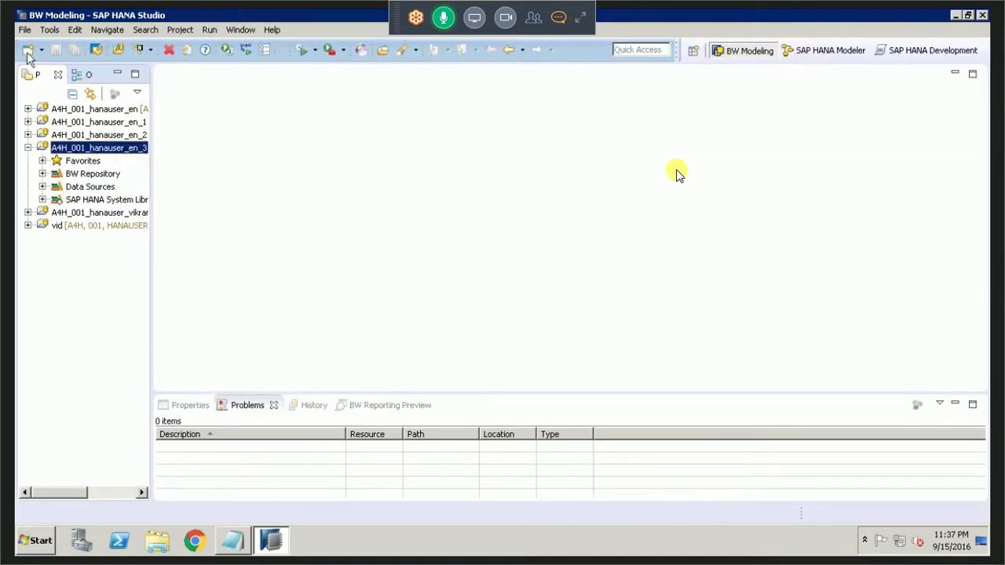
Step: Start a new InfoArea and switch its BW project to the one the ZSID characteristic belongs to
left_click(24, 29)
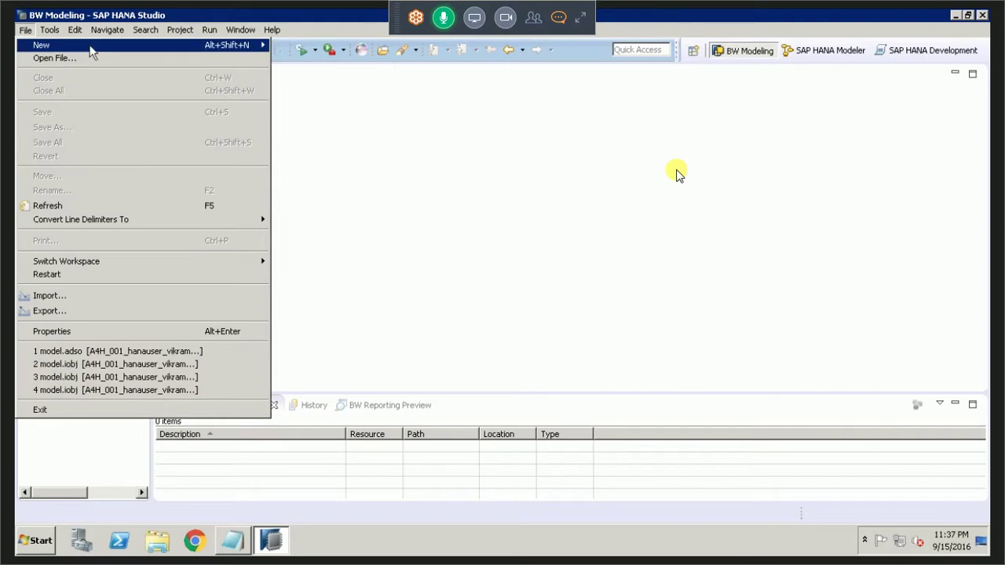
mouse_move(40, 46)
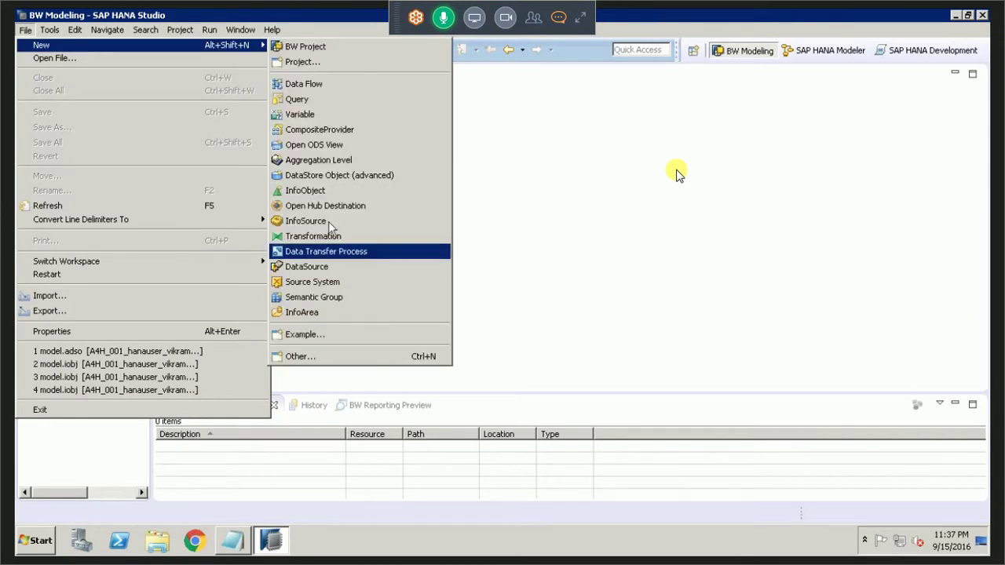
left_click(330, 319)
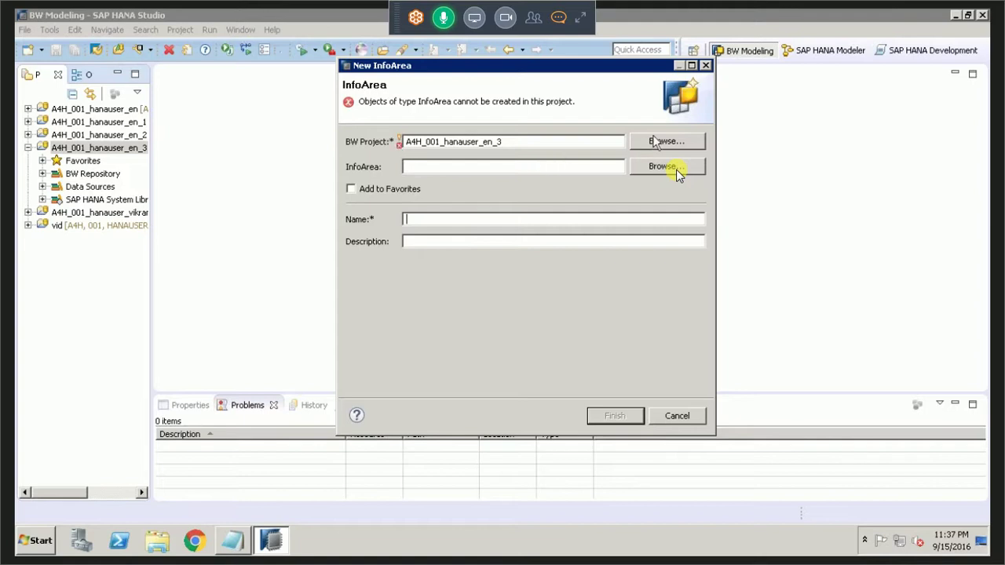
left_click(656, 142)
left_click(485, 179)
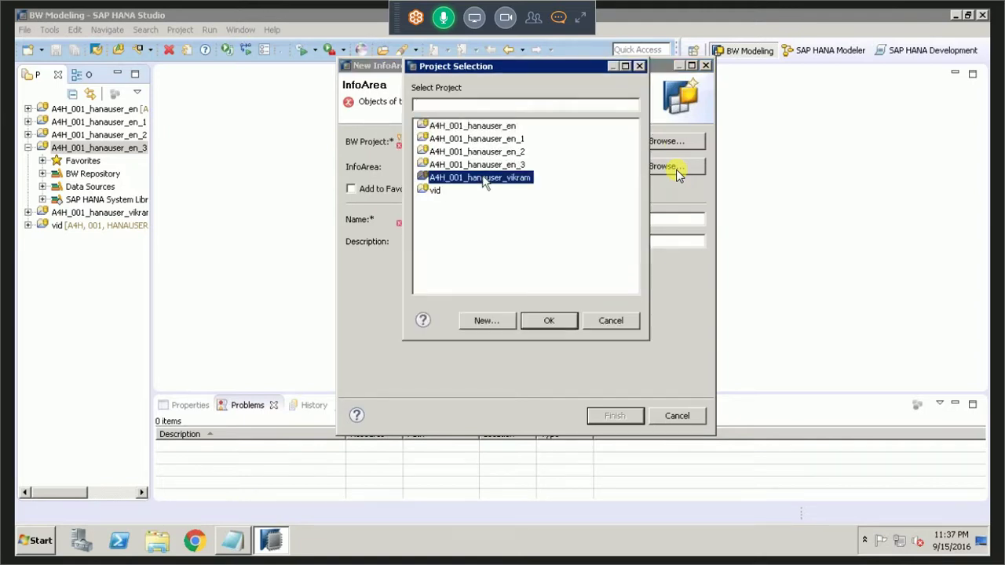
double_click(485, 179)
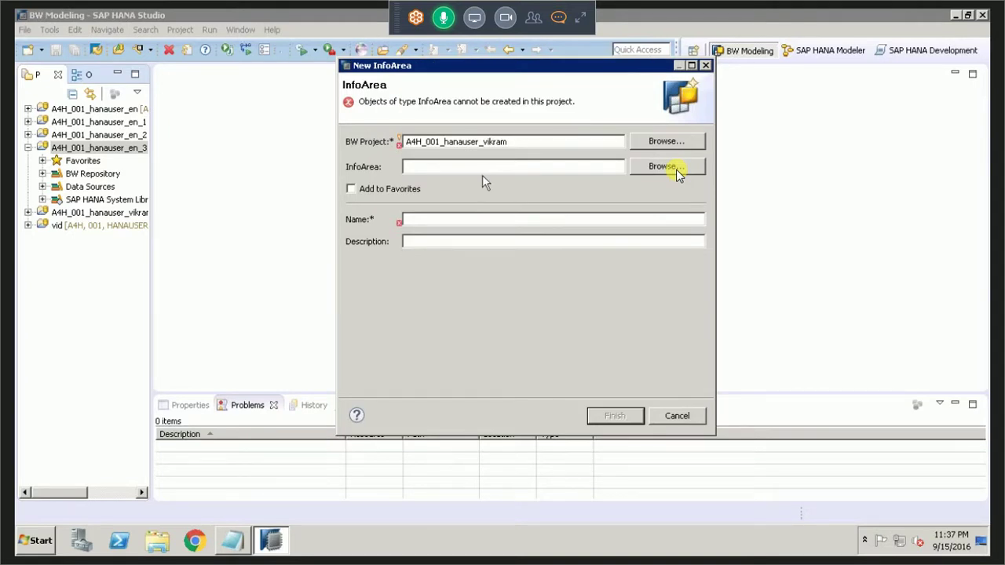
Step: Name the InfoArea AAAAAAAA with the description "aaaaaa", try Z and Y as the name's prefix, and cancel the creation
left_click(475, 220)
type("AAAAAAAA")
key("Tab")
type("aaaaaa")
left_click(410, 167)
type("Z")
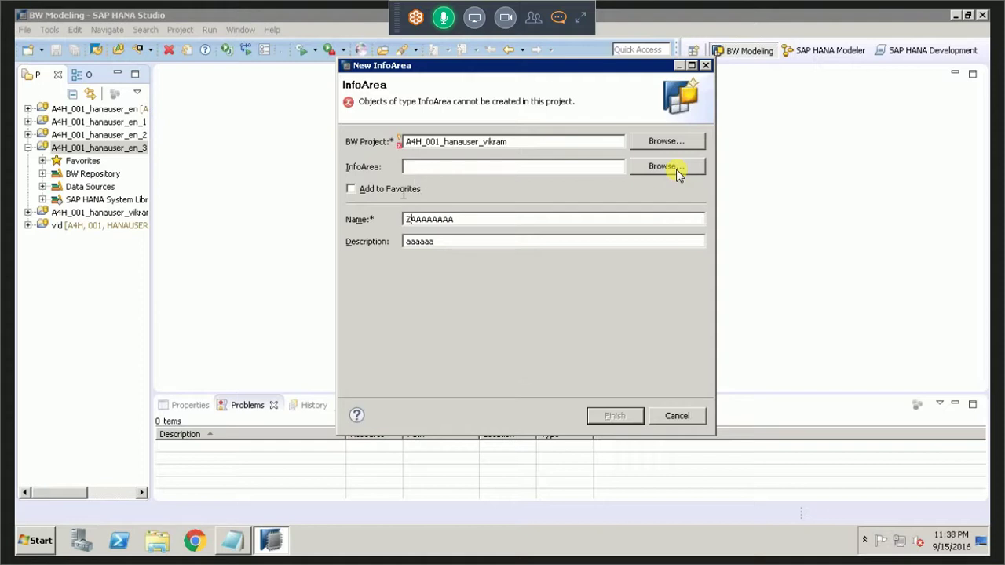
key("BackSpace")
type("Y")
left_click(657, 418)
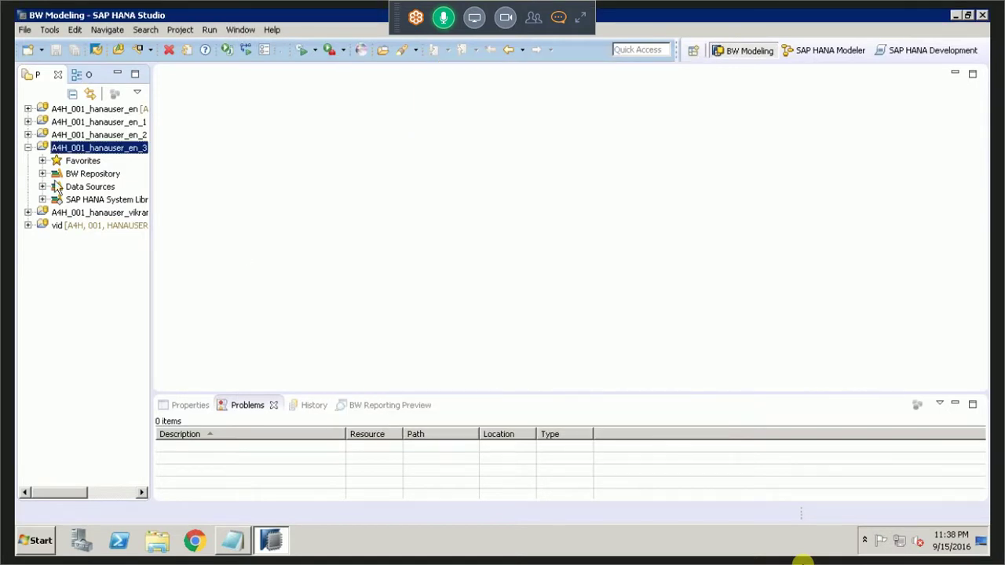
Step: Widen the project explorer and browse the BW Repository of A4H_001_hanauser_en_3 down to the InfoCubes in InfoArea for Mobile (ZIA_MB)
left_click(42, 174)
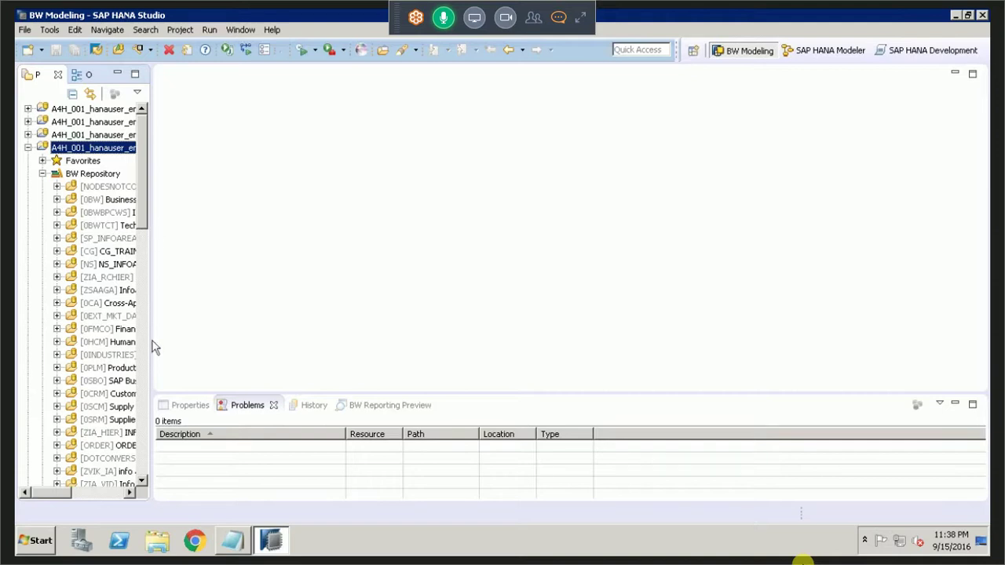
left_click_drag(151, 340, 276, 340)
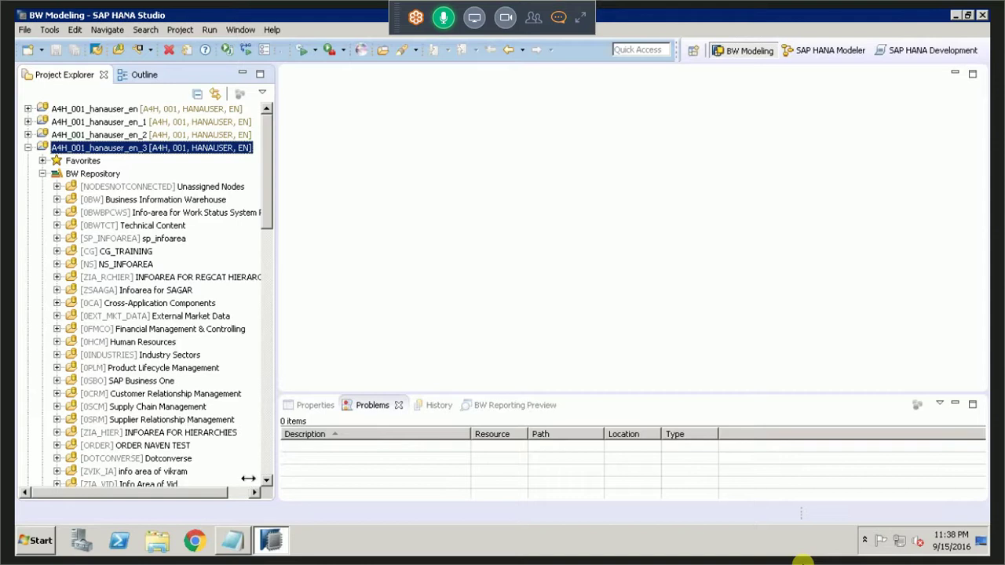
left_click(57, 471)
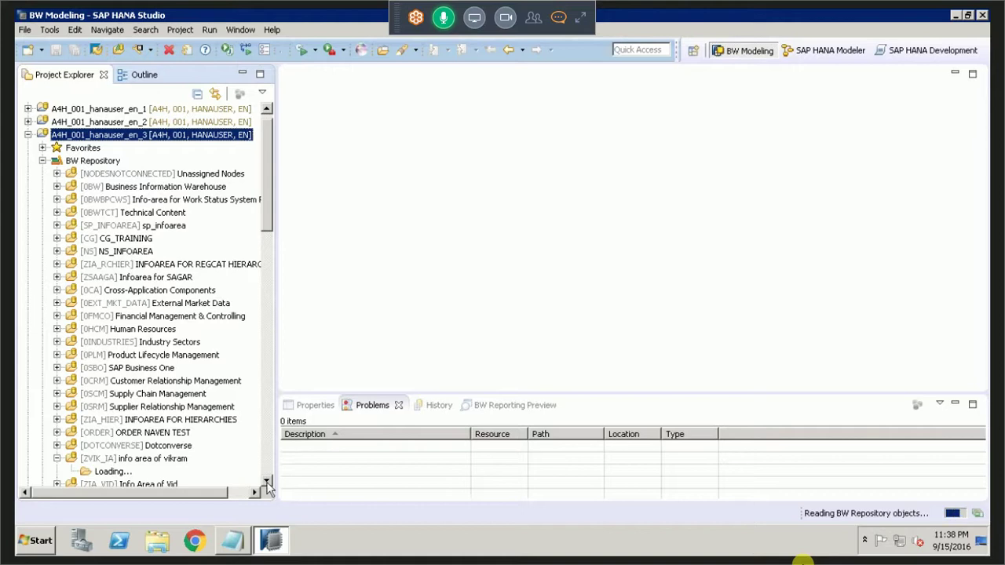
left_click(267, 482)
scroll(267, 471, "down", 3)
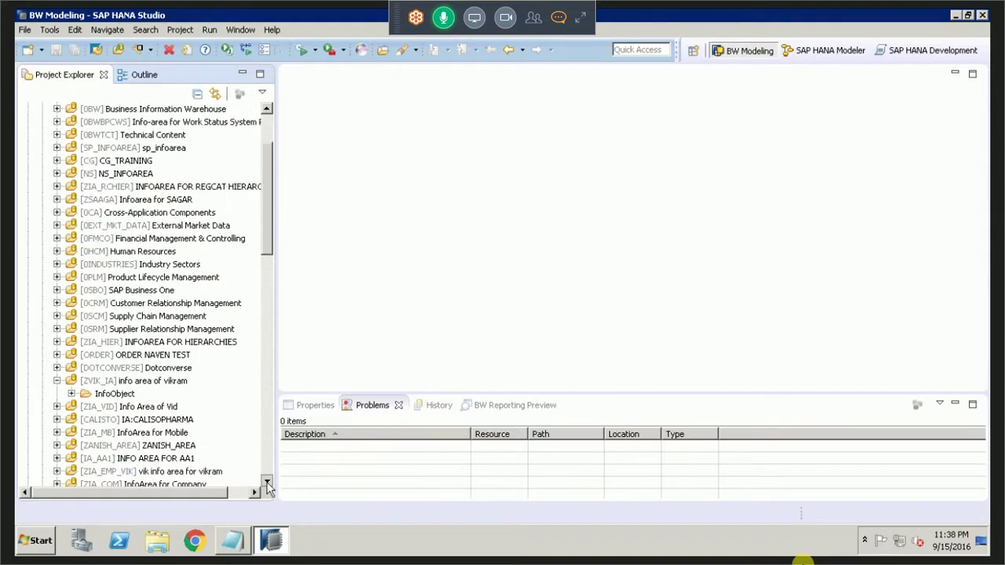
left_click(56, 355)
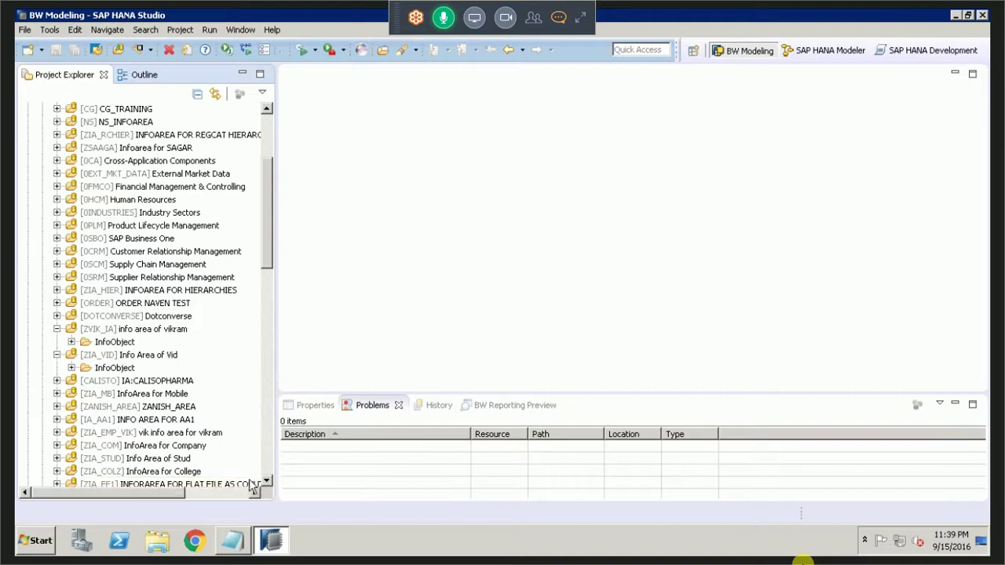
left_click(57, 394)
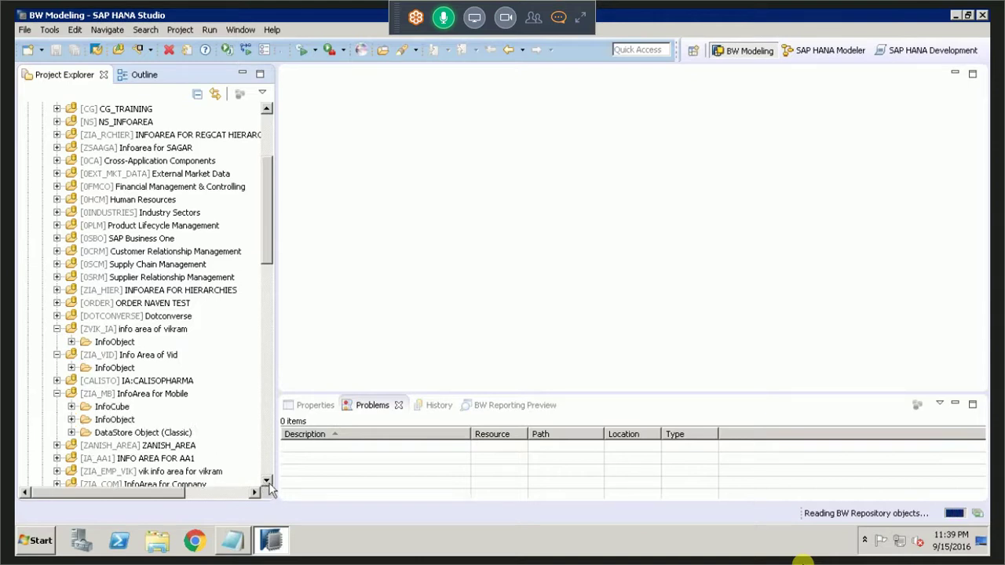
left_click(71, 407)
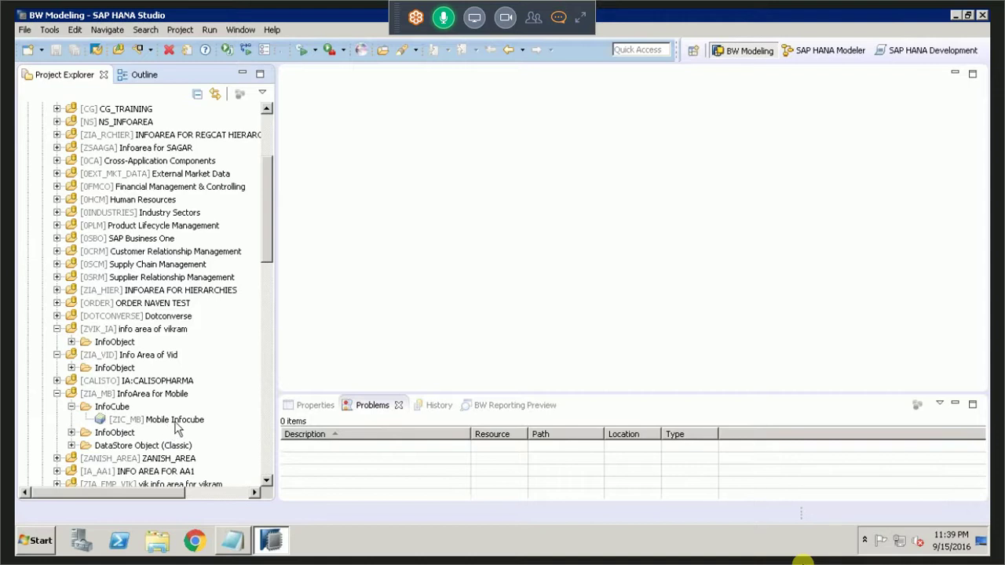
Step: Start a new query on the Mobile Infocube (ZIC_MB) and name it ZTEST
left_click(174, 421)
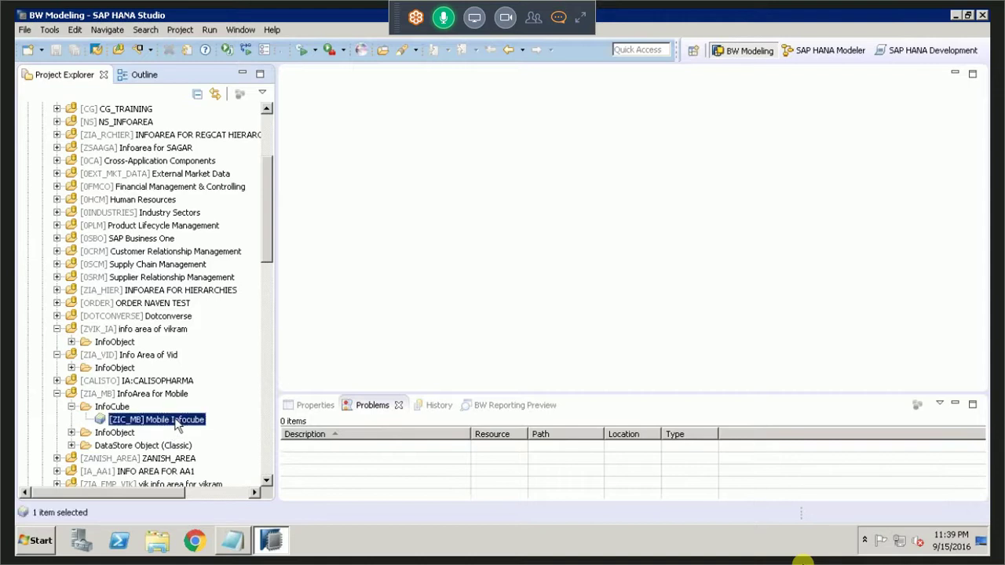
right_click(178, 422)
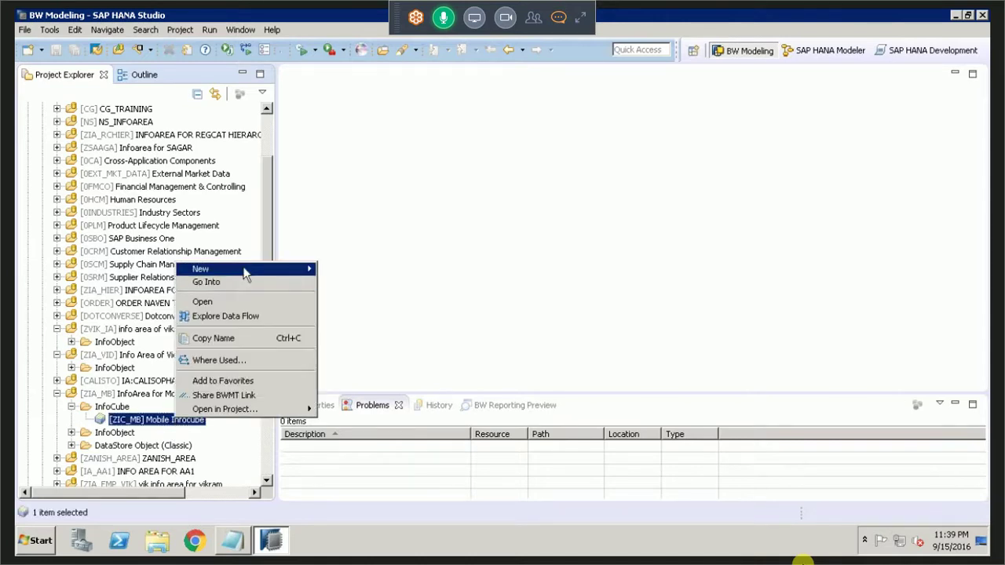
mouse_move(246, 272)
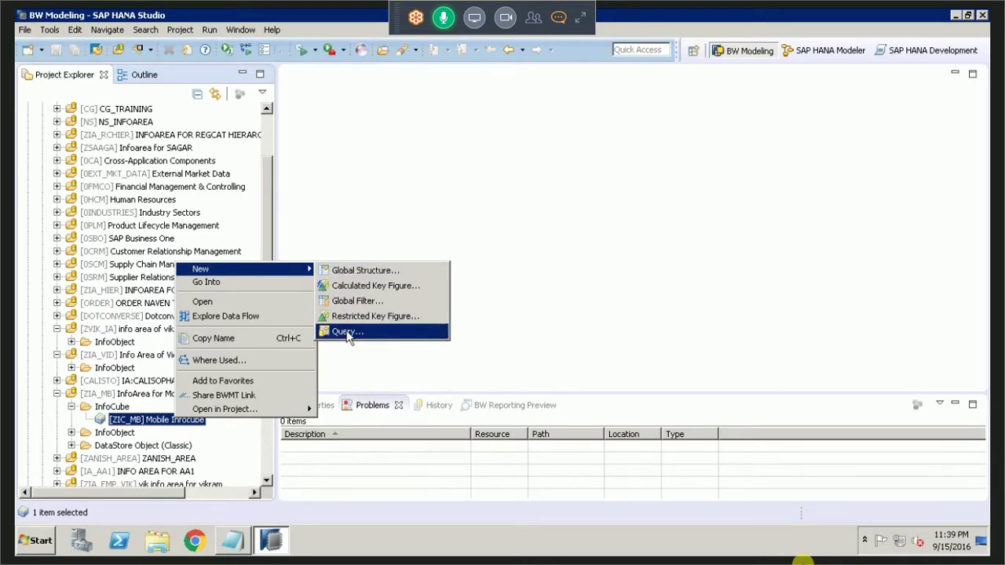
left_click(348, 333)
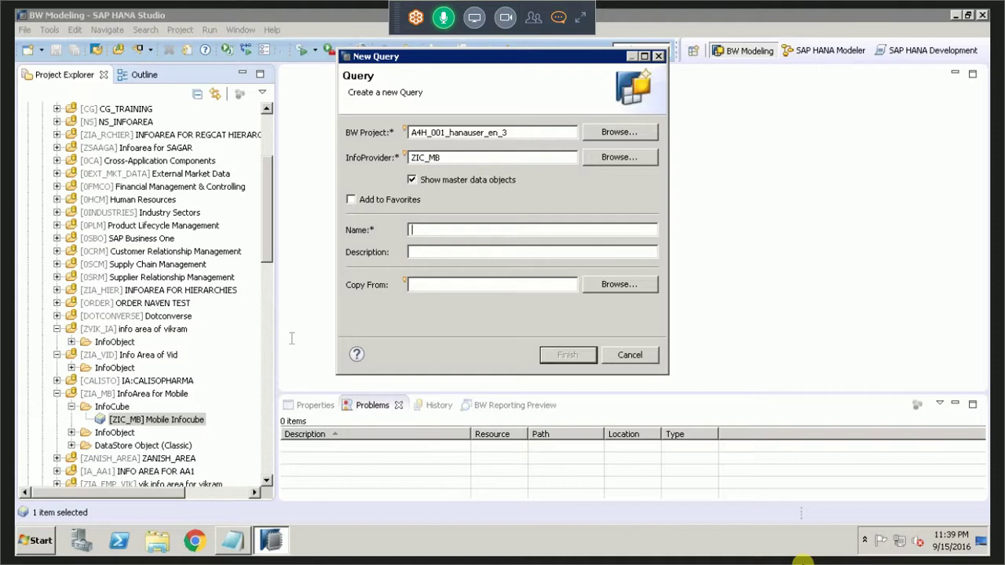
type("ZTEST")
key("Tab")
Step: Describe the query as "testinf of mobile cube", try to create it, and cancel the dialog
type("testinf of b")
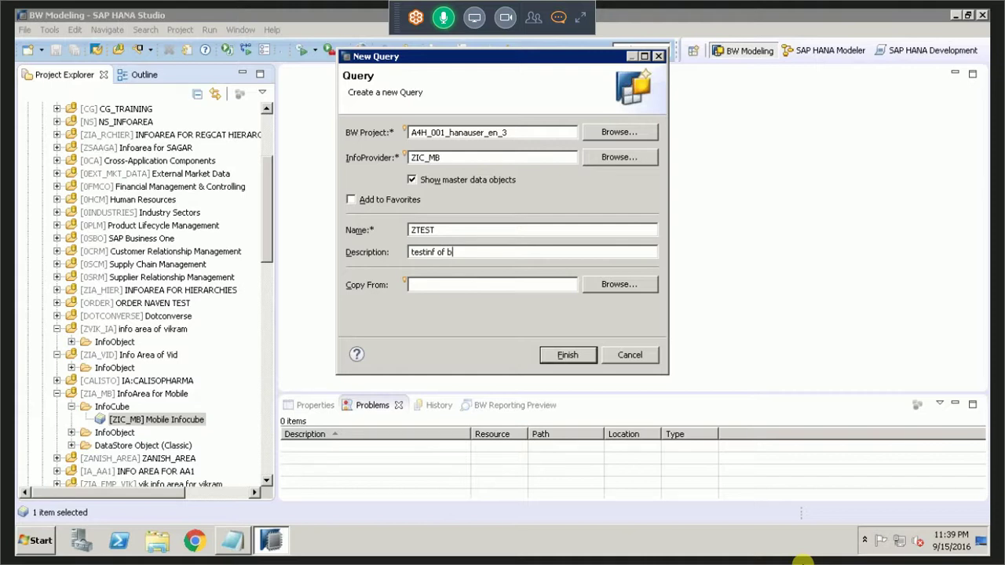
key("BackSpace")
type("i")
key("BackSpace")
type("mobile cube")
left_click(569, 355)
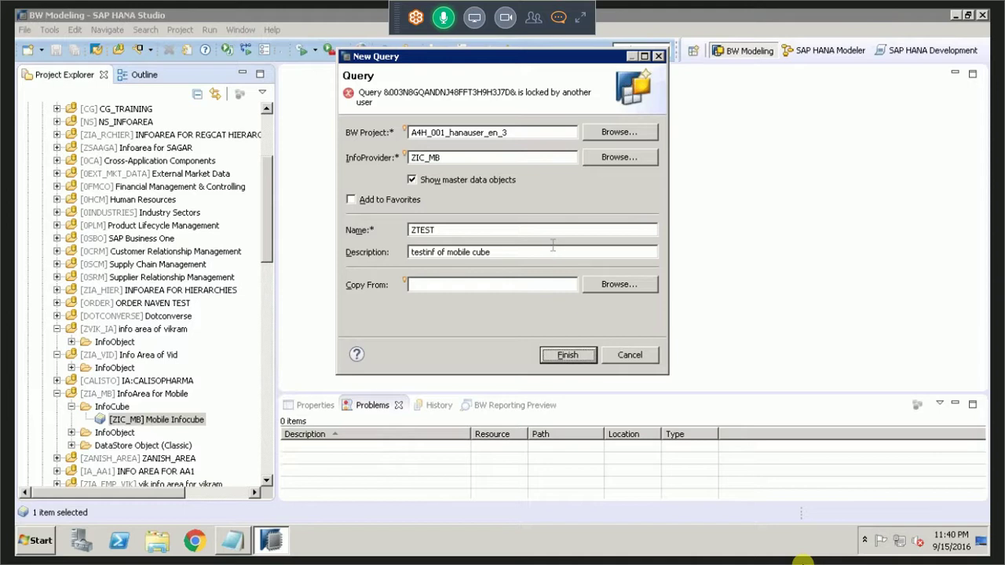
left_click(384, 92)
left_click_drag(477, 85, 501, 90)
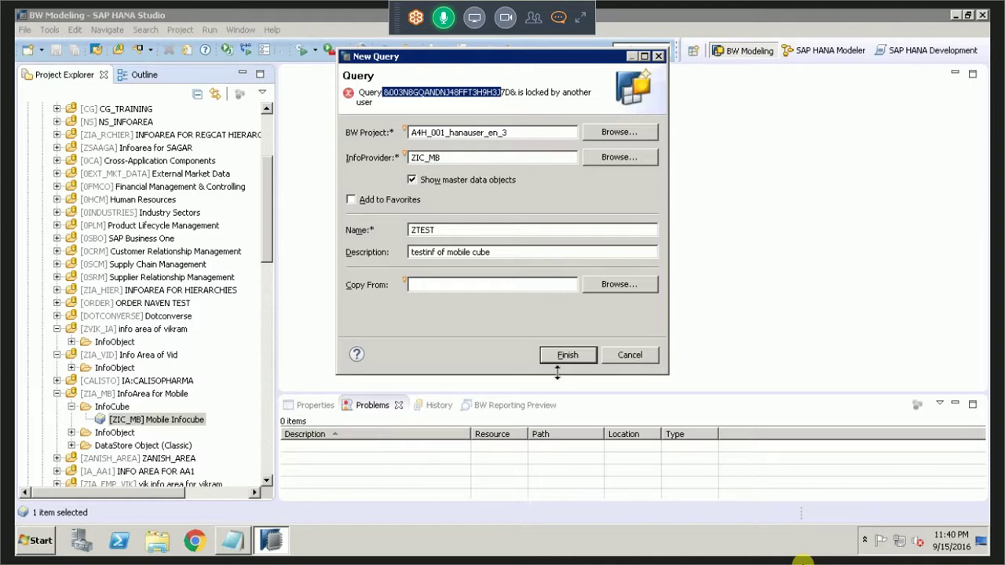
left_click(630, 355)
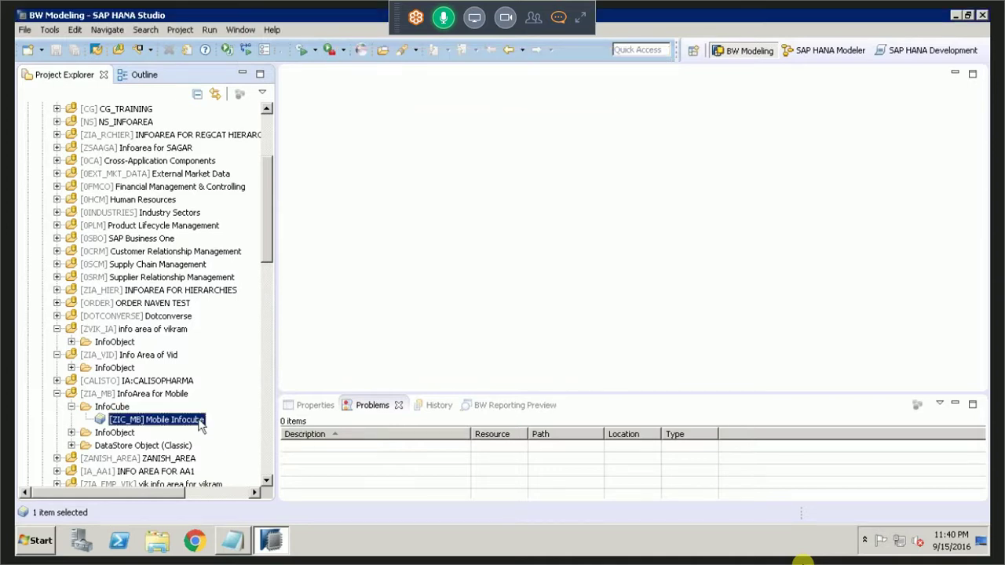
left_click(111, 408)
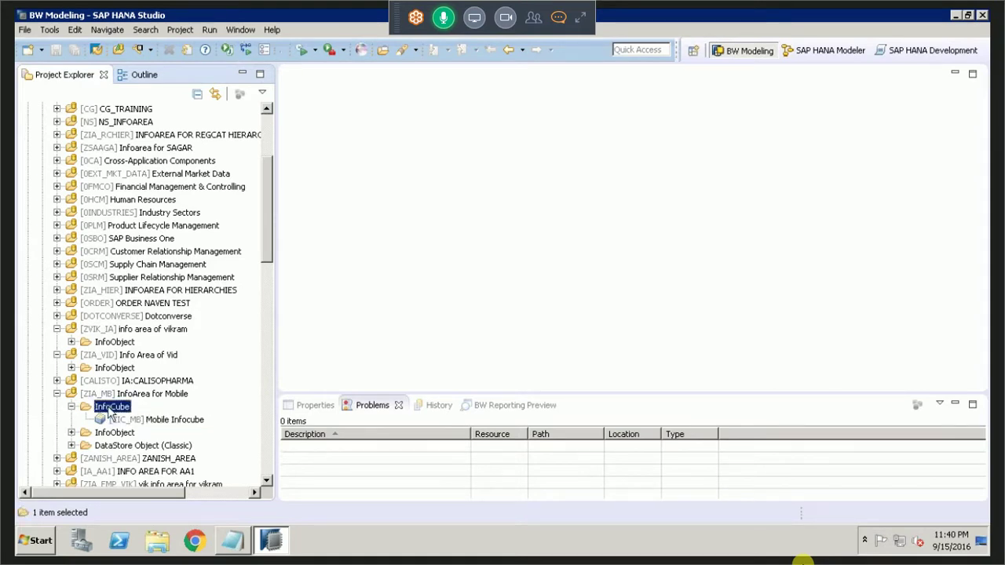
right_click(111, 409)
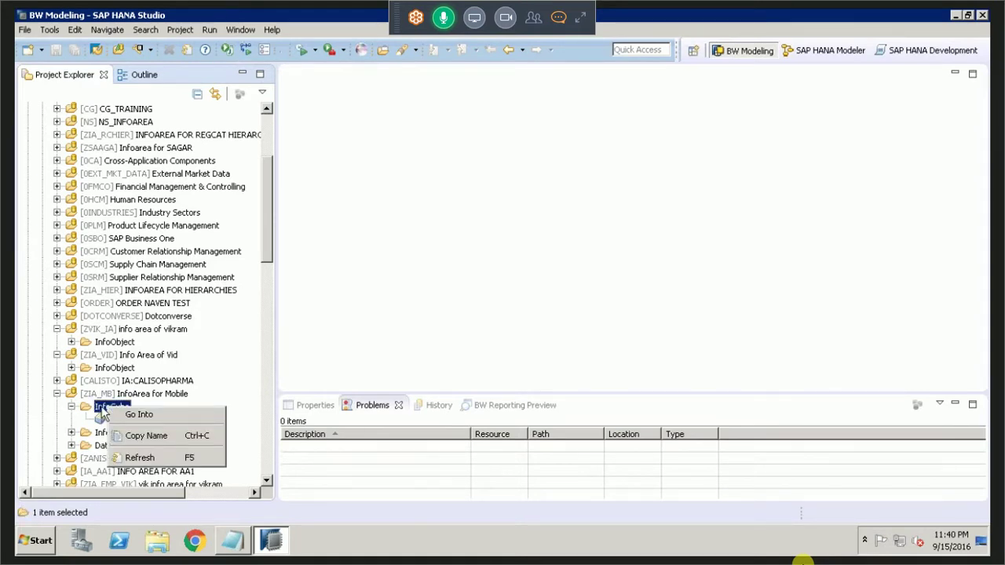
left_click(95, 399)
left_click(96, 398)
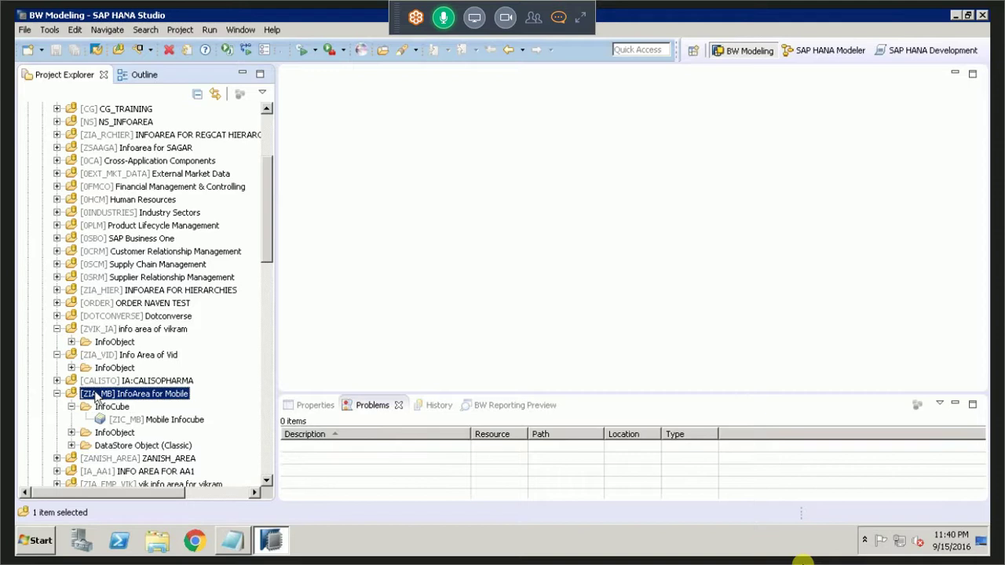
left_click(101, 407)
right_click(97, 405)
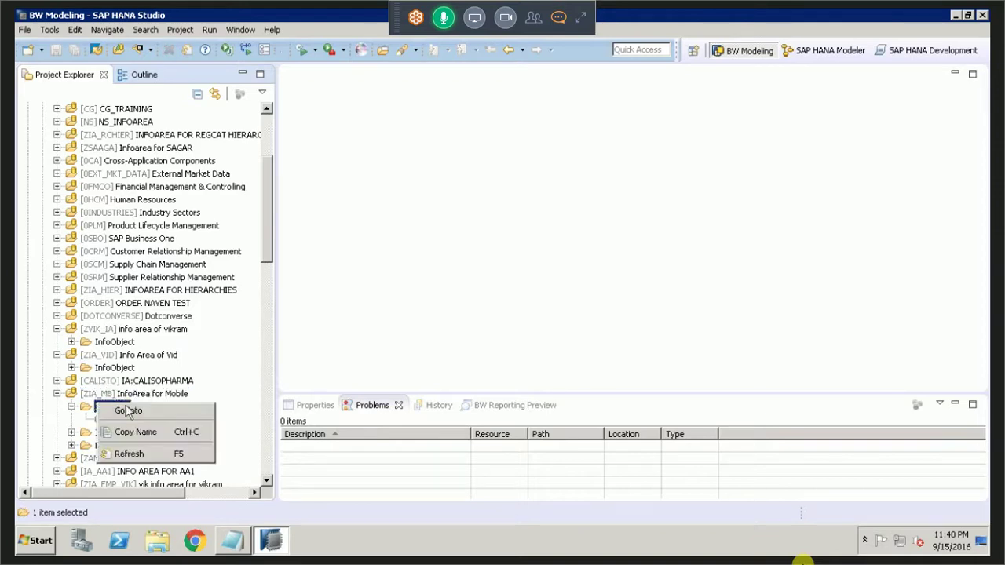
key("Escape")
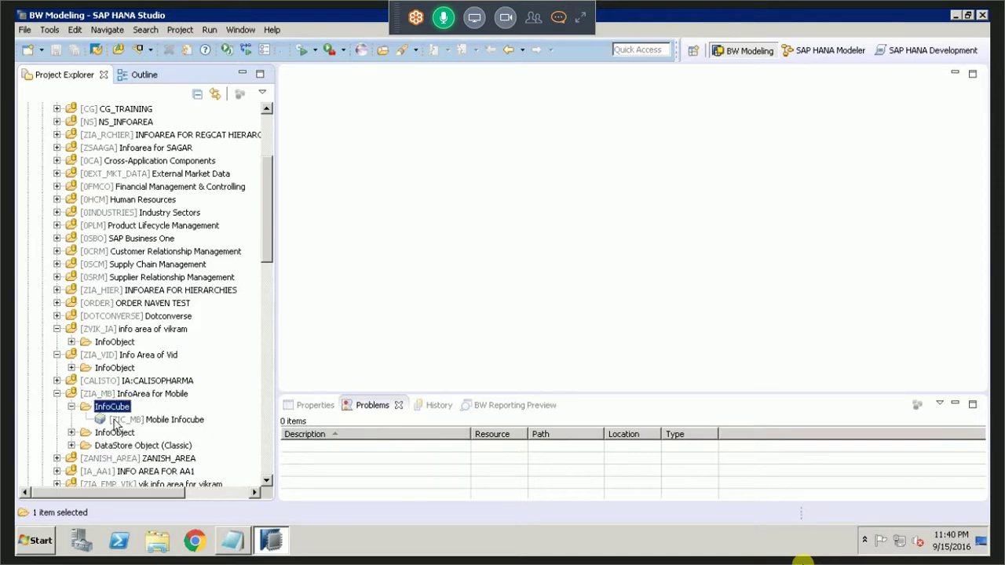
Step: Try to create a global structure named ZBBB on the Mobile Infocube (ZIC_MB), and cancel the dialog
left_click(116, 420)
right_click(131, 422)
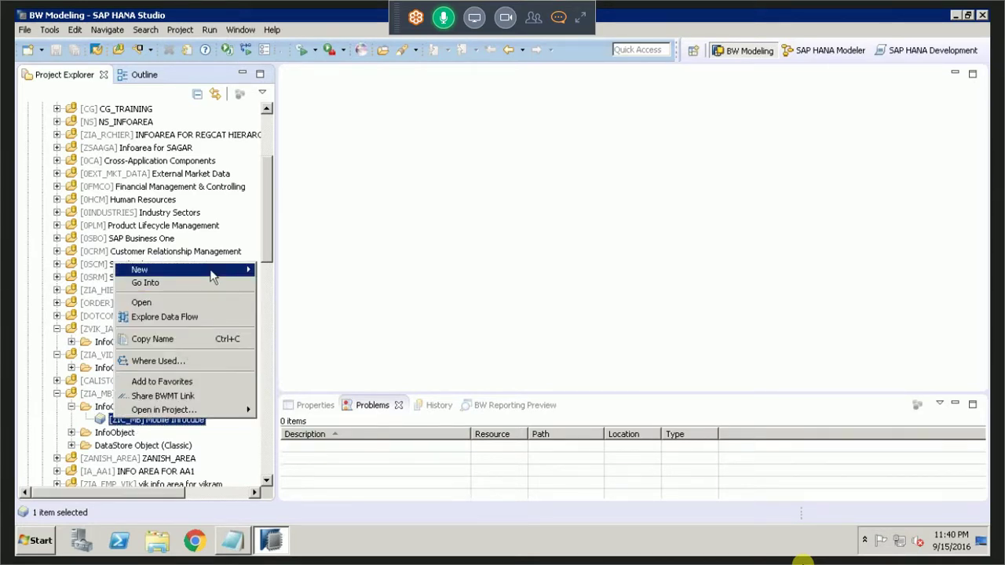
mouse_move(240, 274)
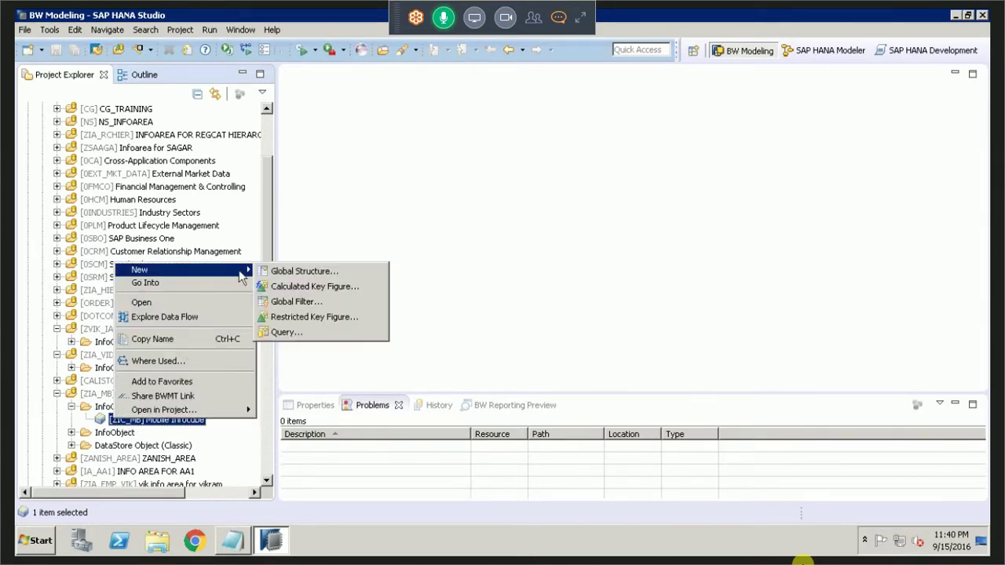
left_click(368, 271)
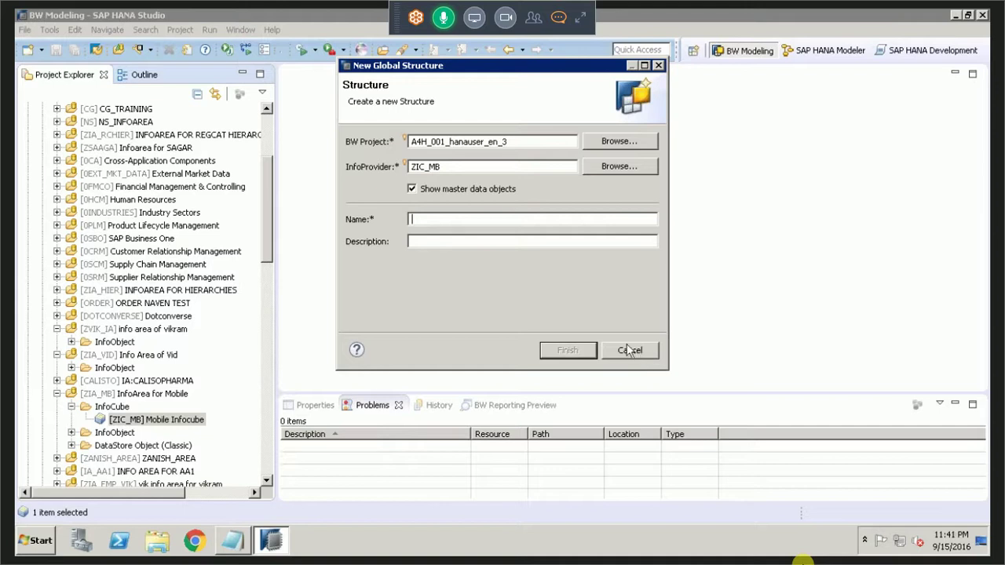
type("ZBBB")
left_click(551, 349)
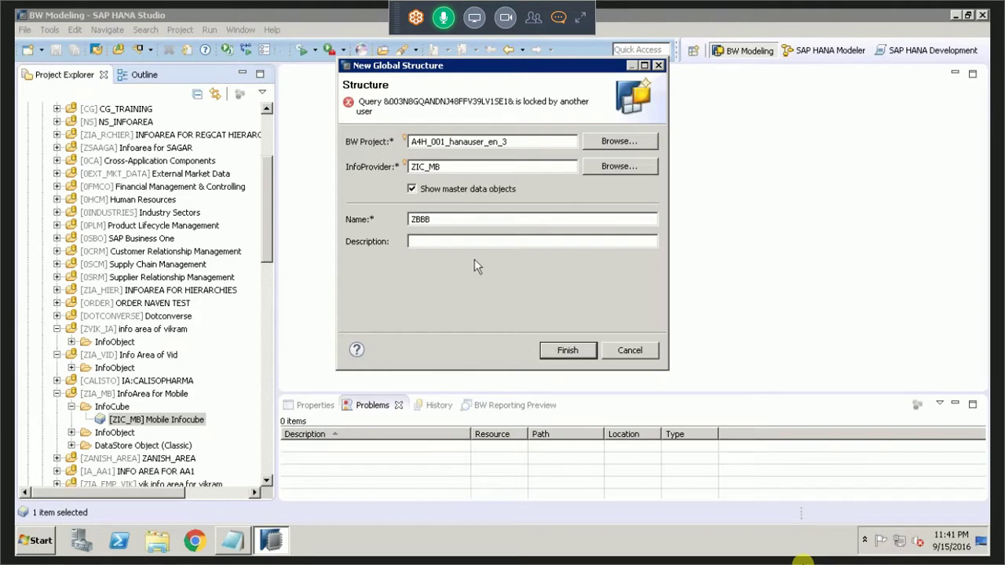
left_click(643, 350)
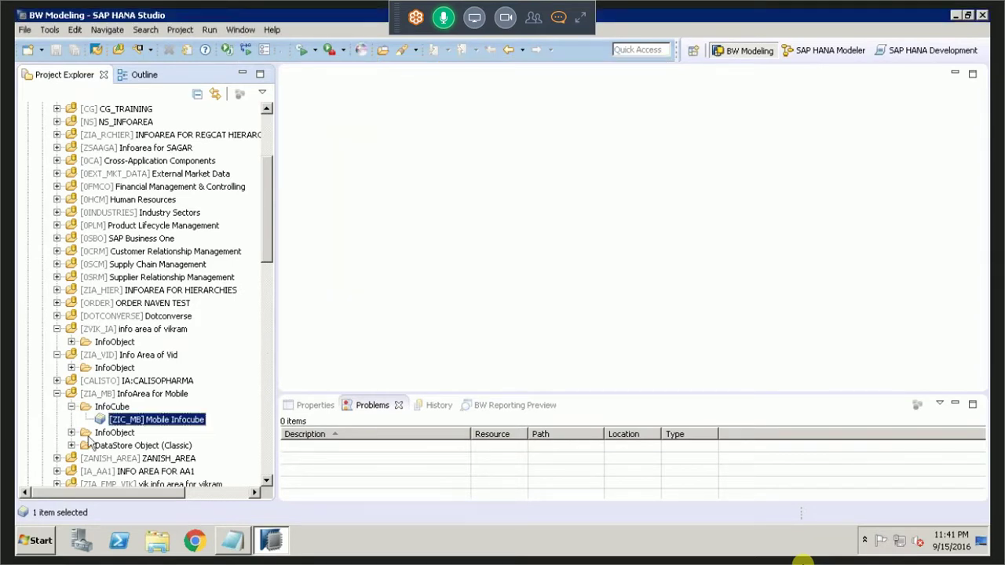
left_click(146, 394)
right_click(145, 396)
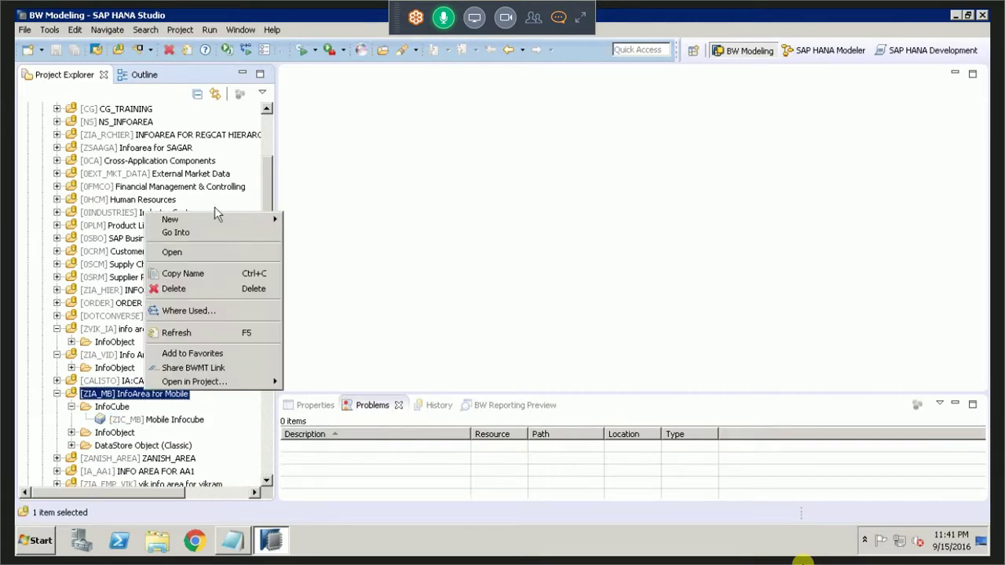
mouse_move(218, 223)
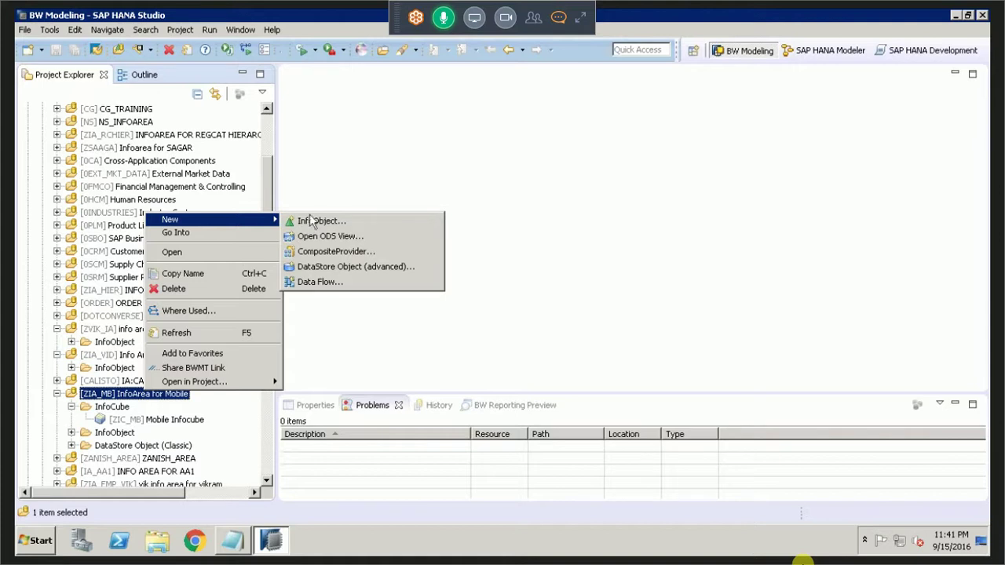
left_click(337, 161)
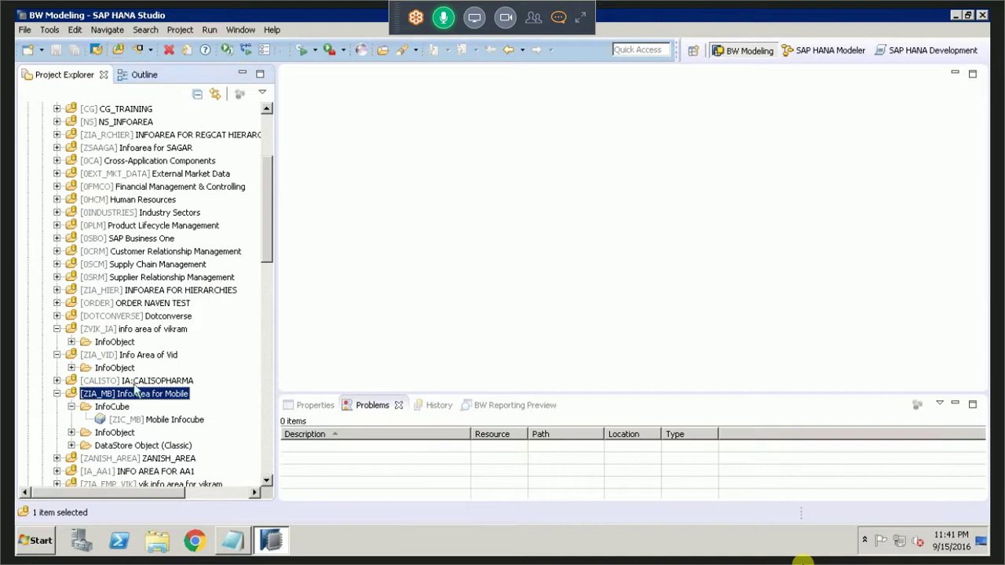
Step: Start a new Open ODS view in InfoArea for Mobile (ZIA_MB), named ZMDS with the description "ods view vid"
right_click(225, 378)
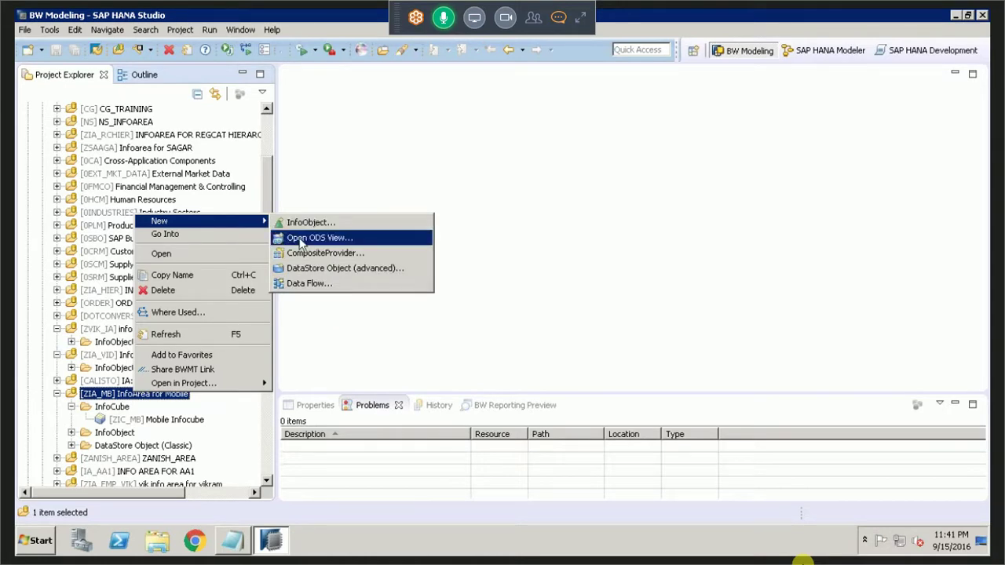
left_click(300, 240)
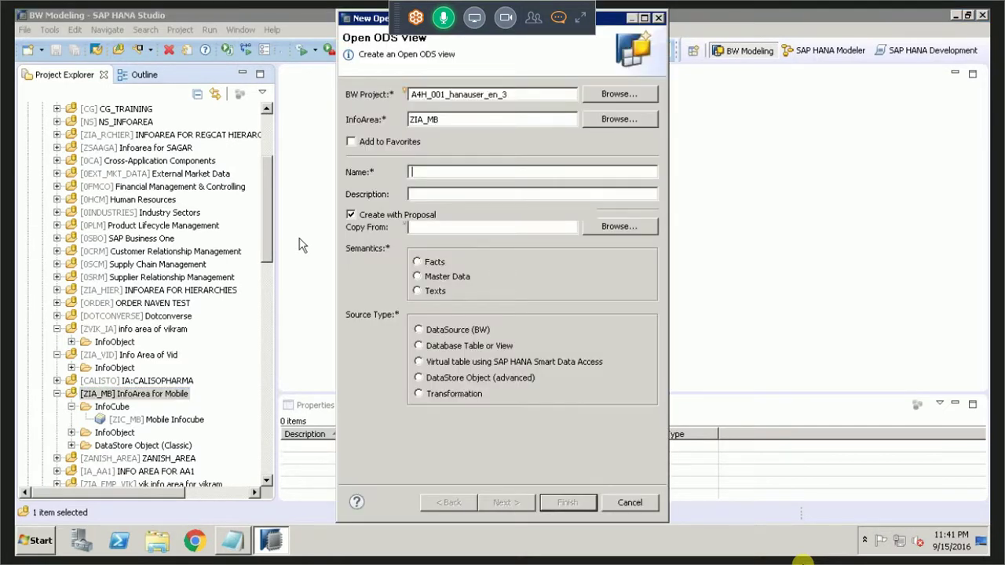
type("ZMDS")
left_click(443, 194)
type("ods view vid")
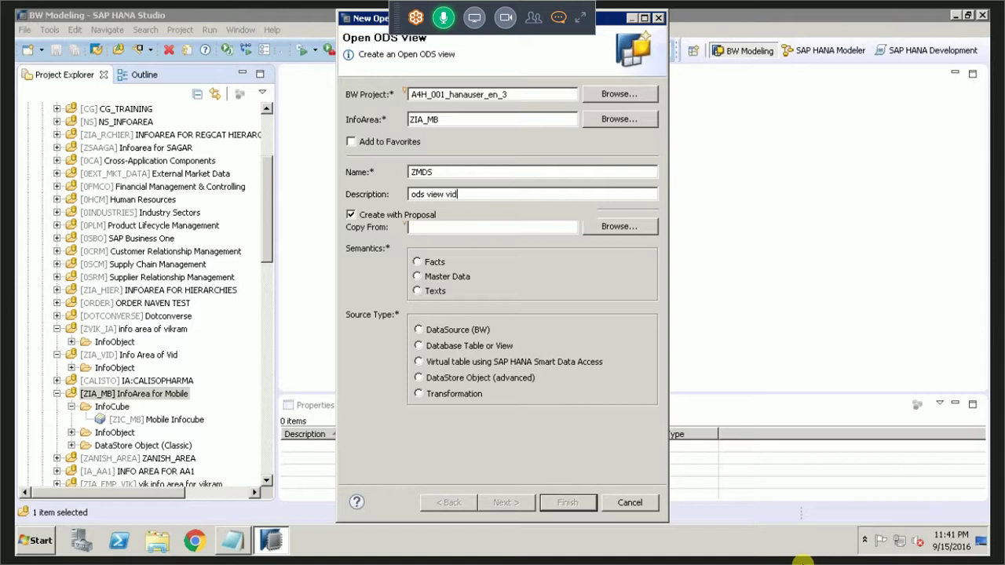
Step: Set the Open ODS view's semantics to Master Data and its source type to DataSource (BW), and continue to the DataSource selection
left_click(418, 276)
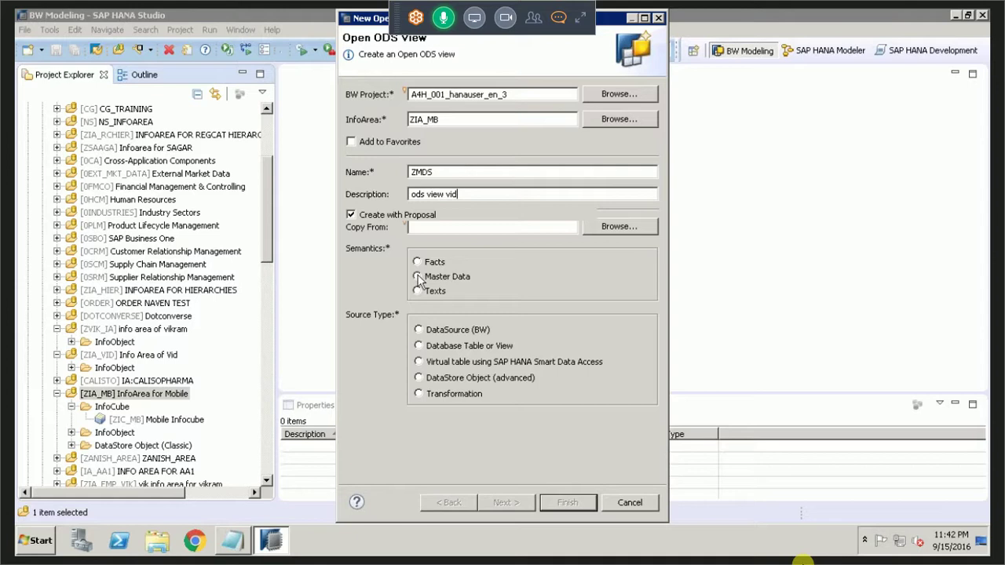
left_click(418, 331)
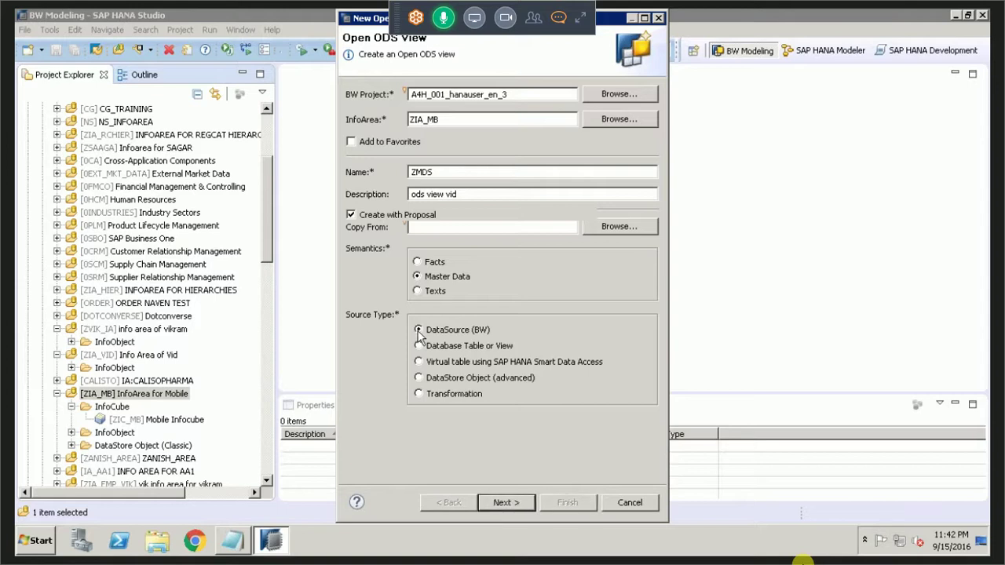
left_click(503, 502)
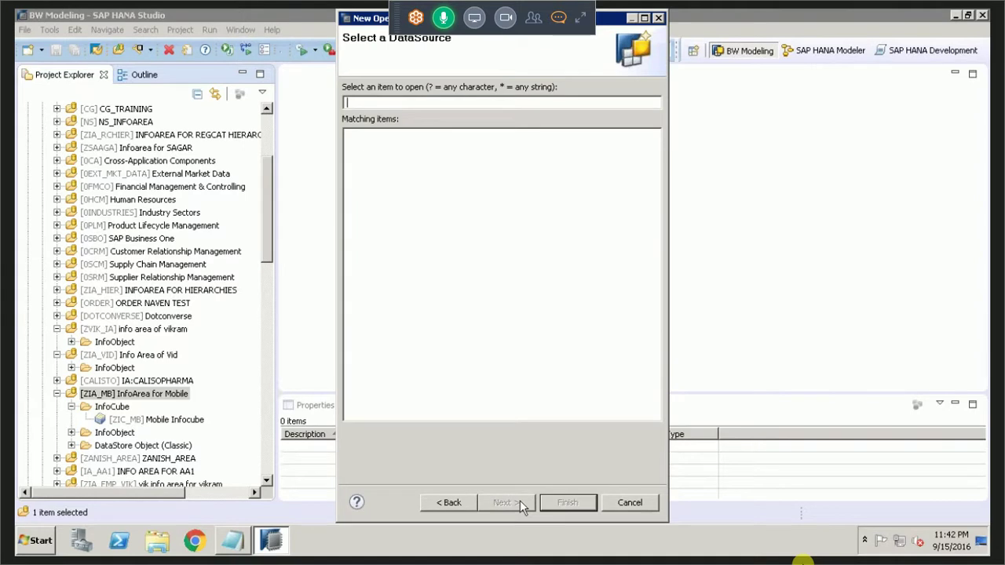
Step: Search the DataSources for "z", choose Employee Master (ZEMP_MD), and finish creating the Open ODS view
left_click_drag(611, 23, 742, 24)
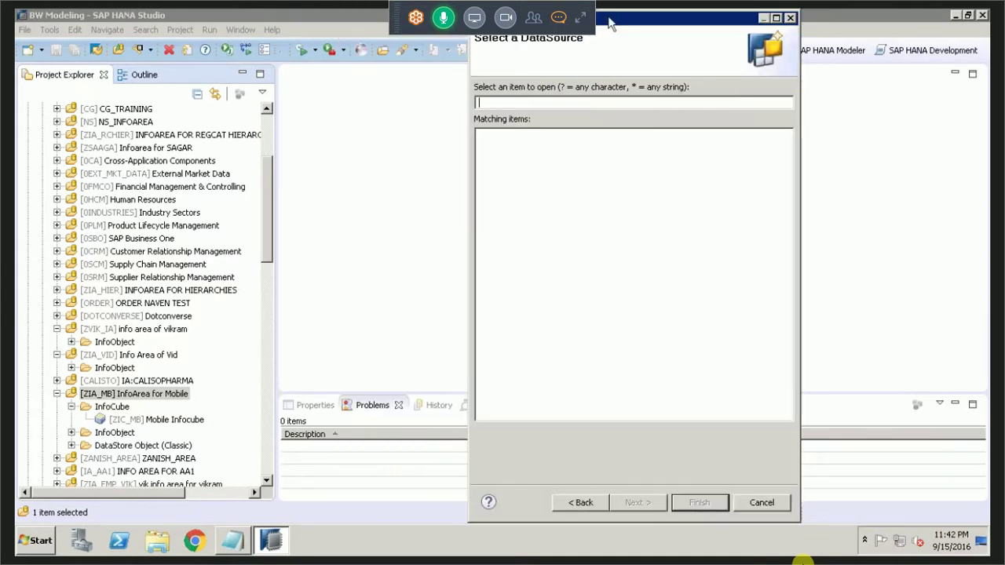
type("z")
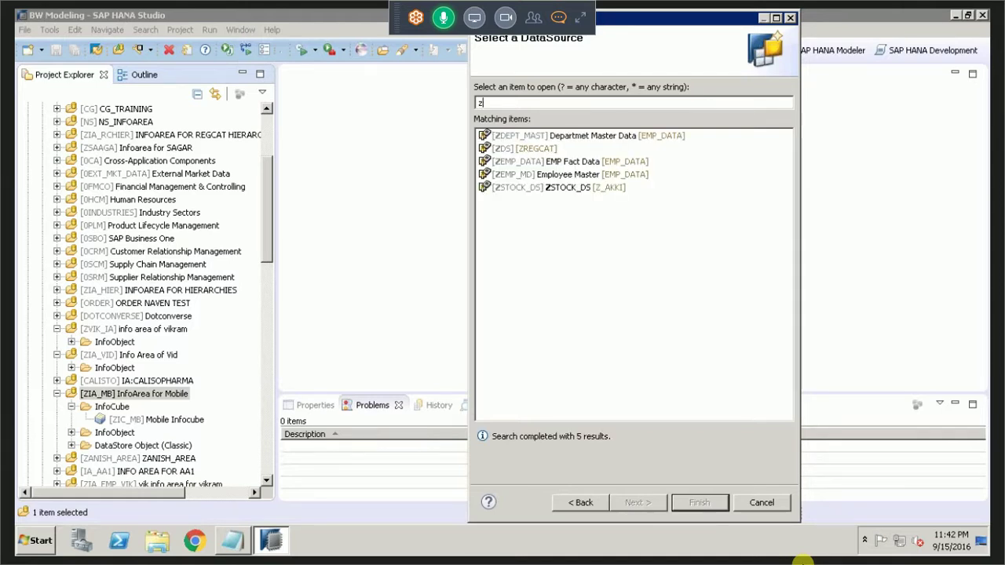
left_click(588, 178)
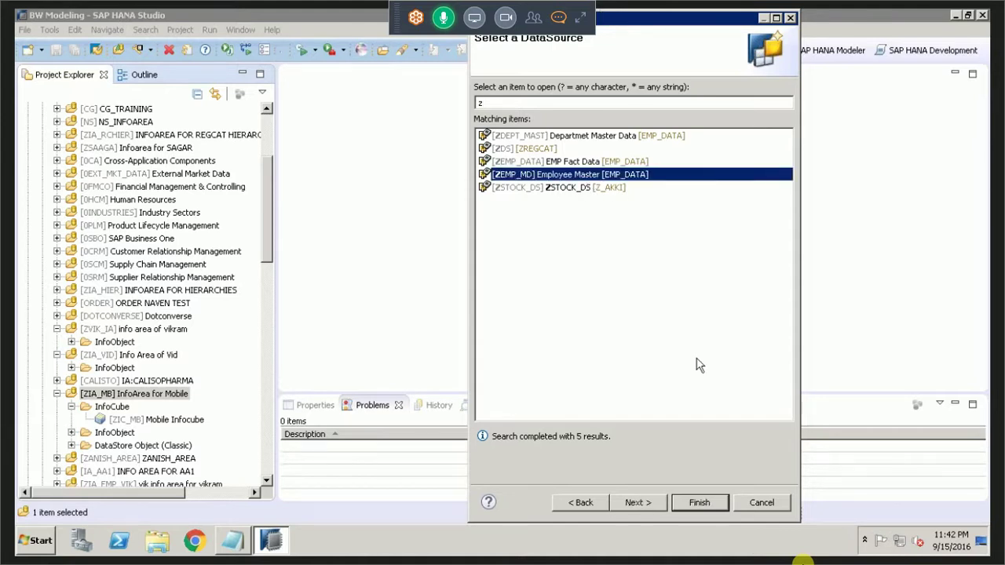
left_click(651, 507)
left_click(702, 504)
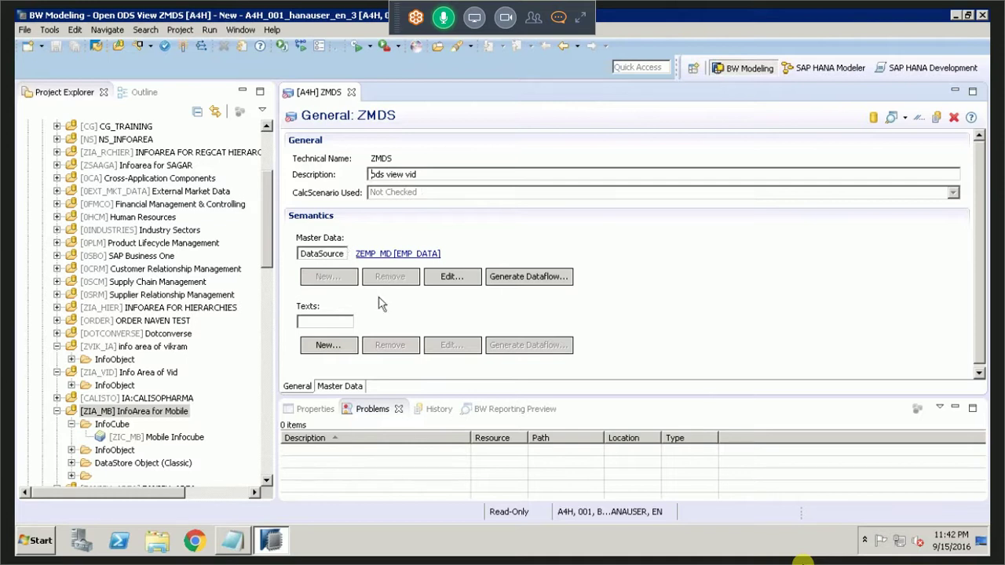
Step: Examine the master data definition of ZMDS, including its view fields and the properties of the ZCUST_MD field
left_click(337, 386)
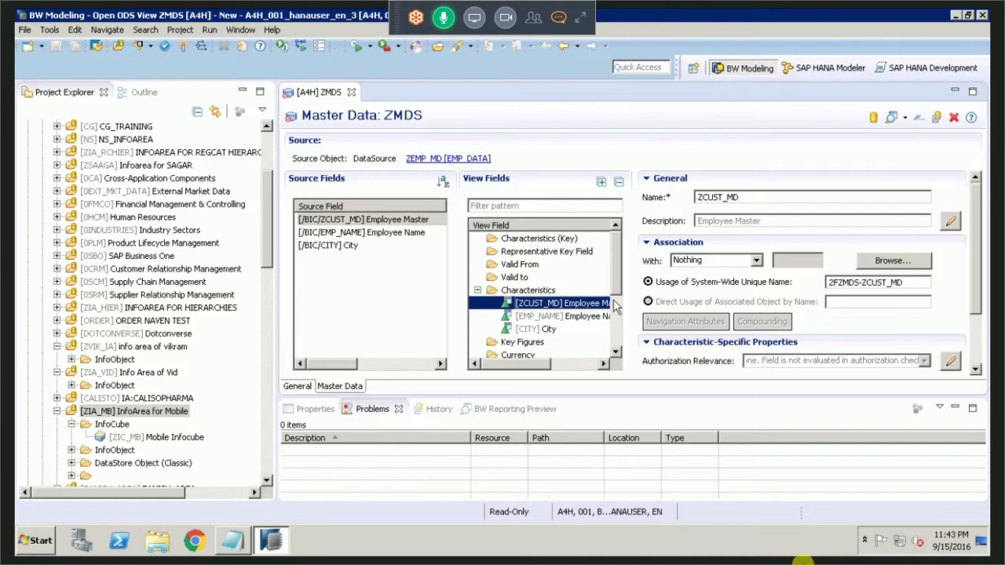
scroll(616, 306, "down", 3)
scroll(617, 283, "up", 2)
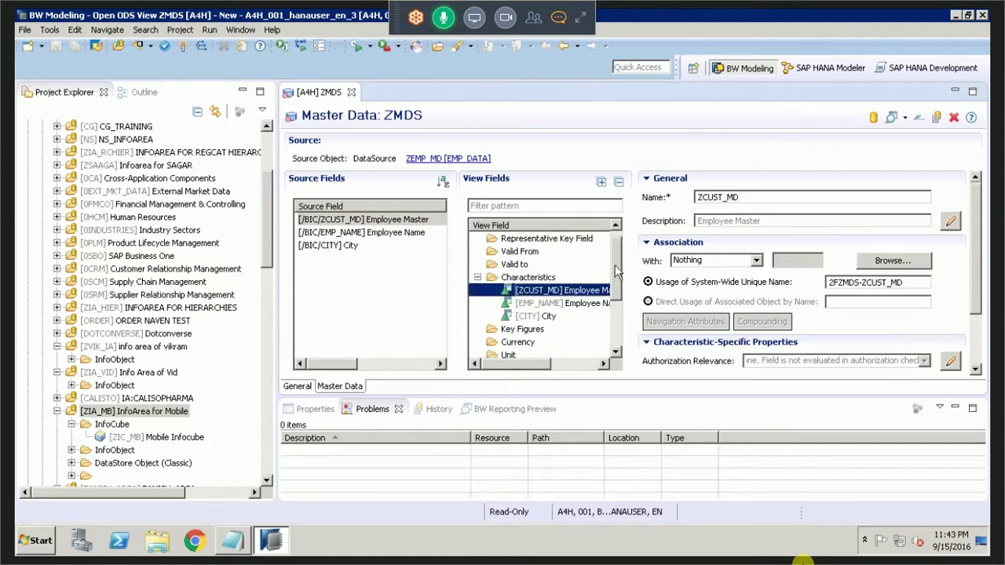
scroll(618, 265, "up", 1)
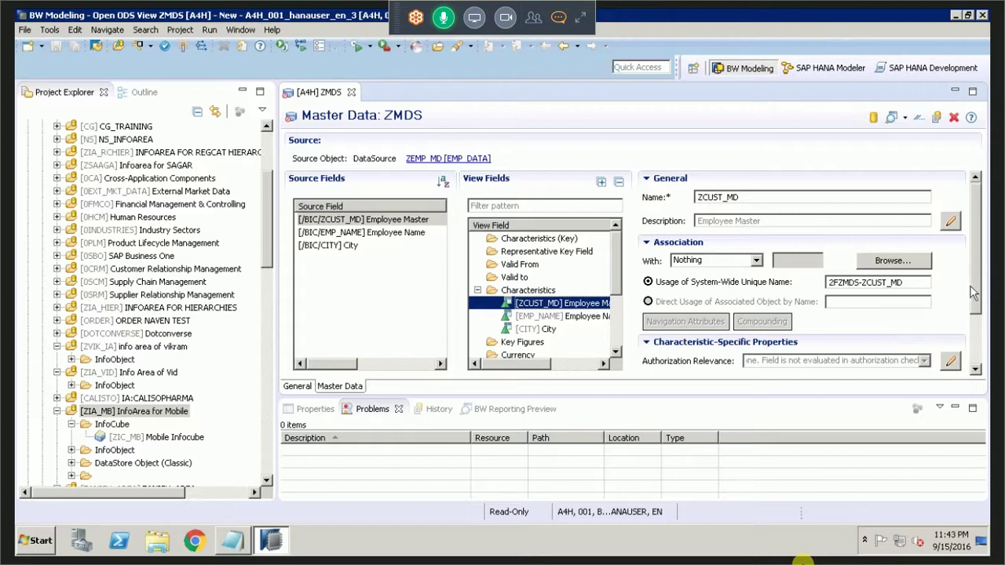
scroll(977, 337, "down", 2)
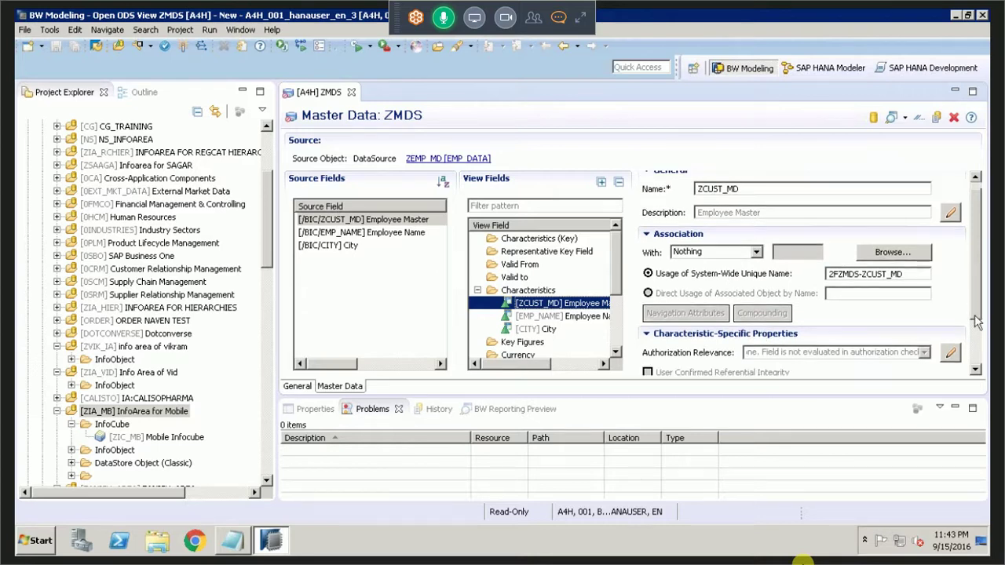
scroll(978, 345, "down", 5)
scroll(977, 346, "up", 8)
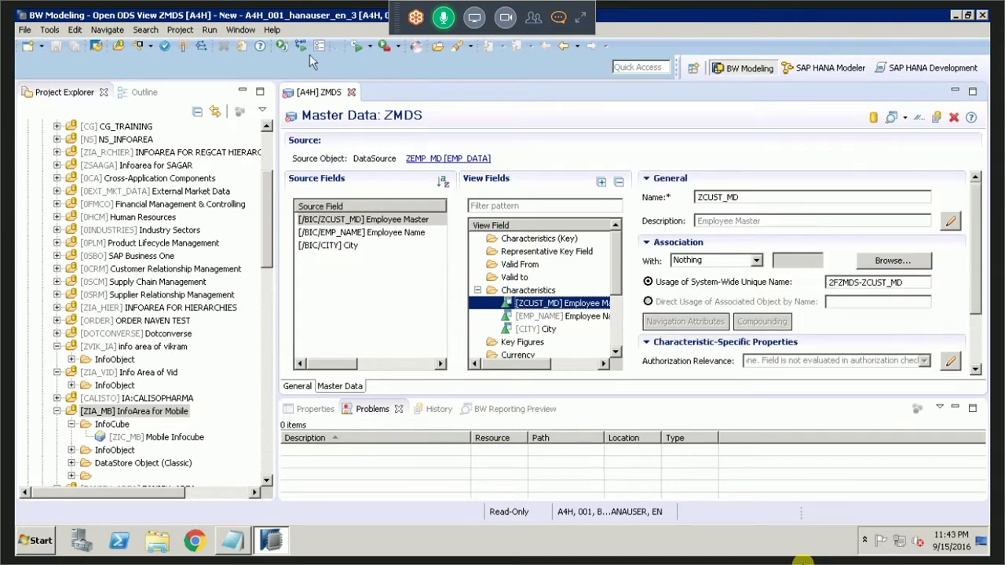
Step: Check the Open ODS view ZMDS for consistency and expand the errors among the reported problems
left_click(165, 45)
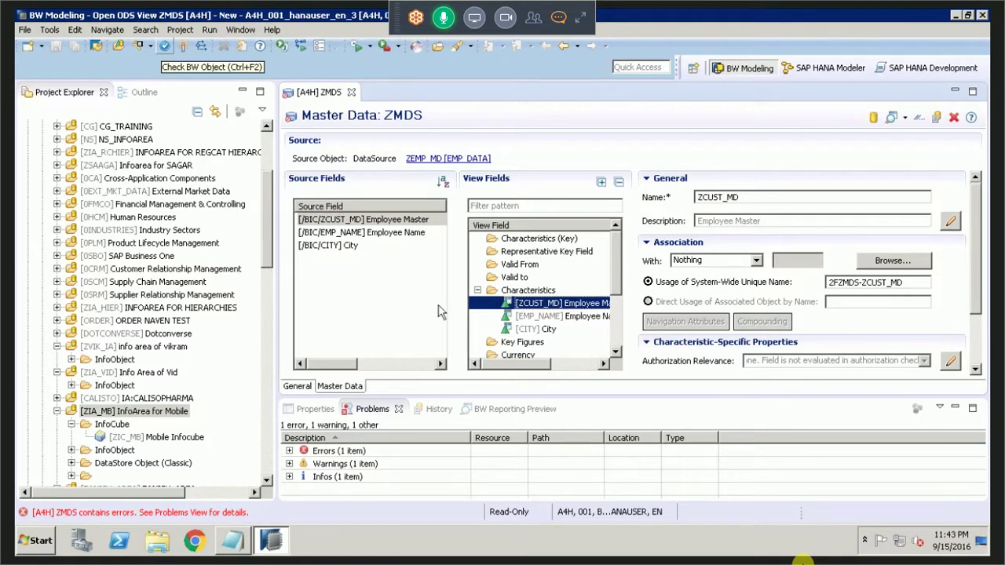
left_click(289, 452)
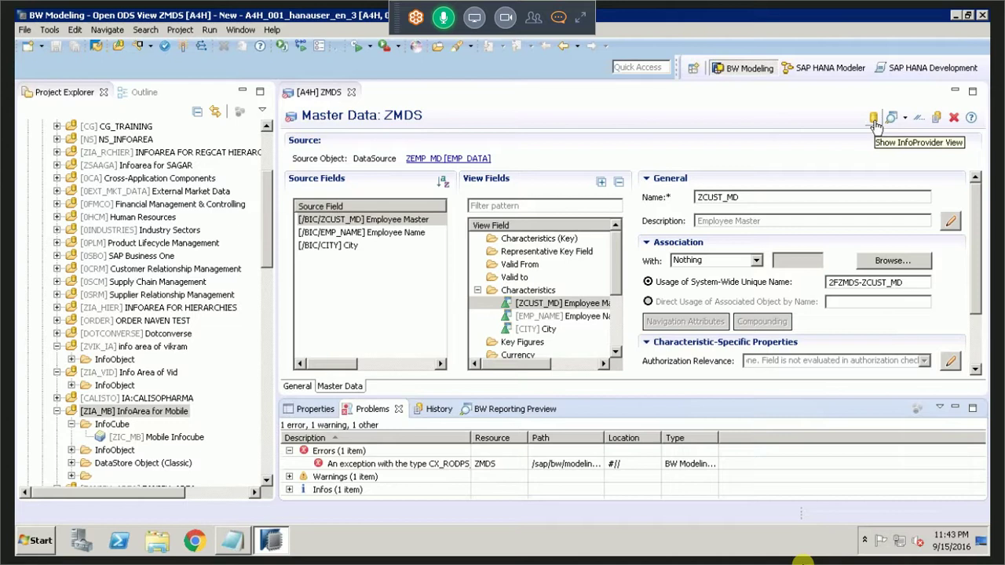
Step: Review the properties of the ZCUST_MD, EMP_NAME and CITY view fields, and run the consistency check on ZMDS again
left_click(562, 306)
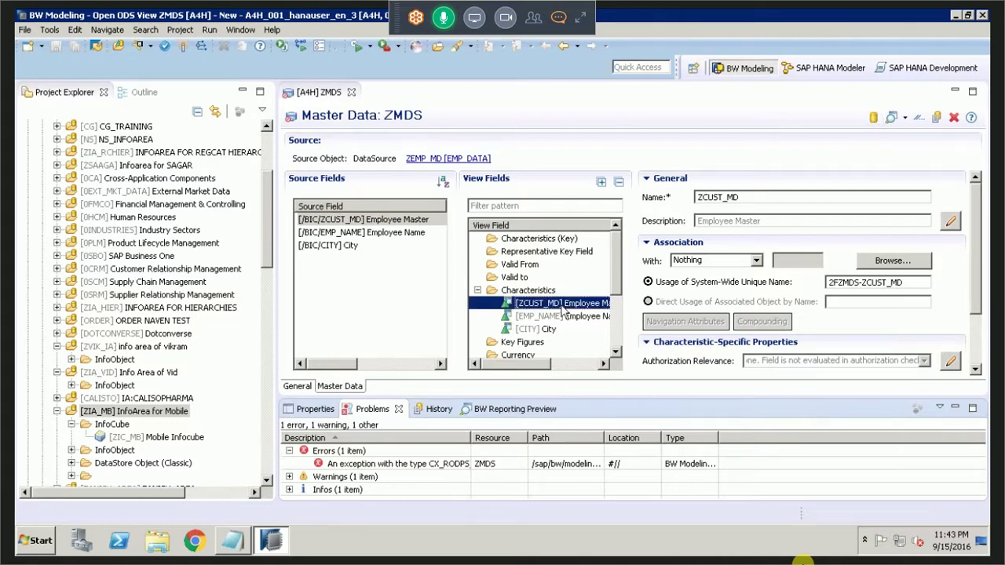
left_click(554, 317)
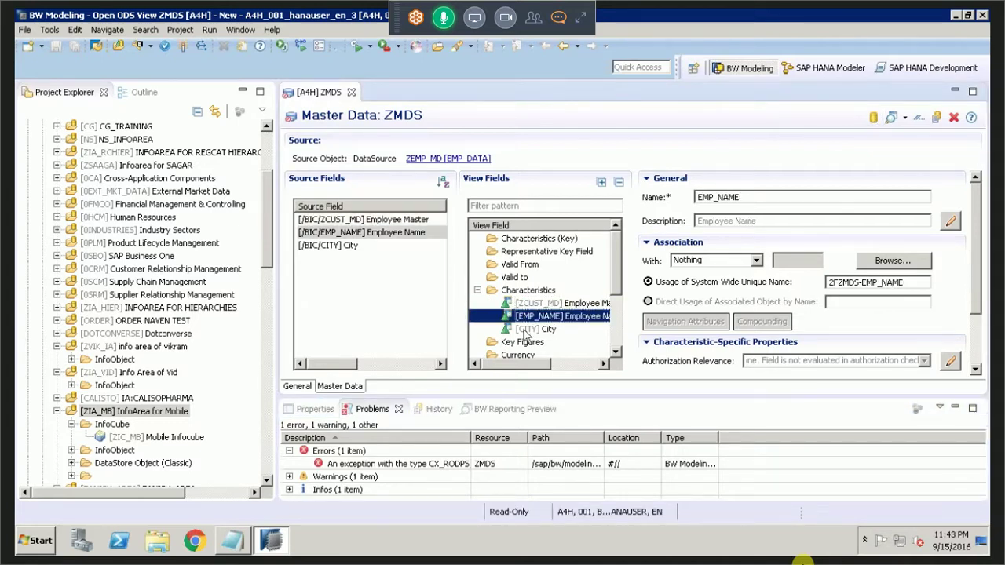
left_click(528, 329)
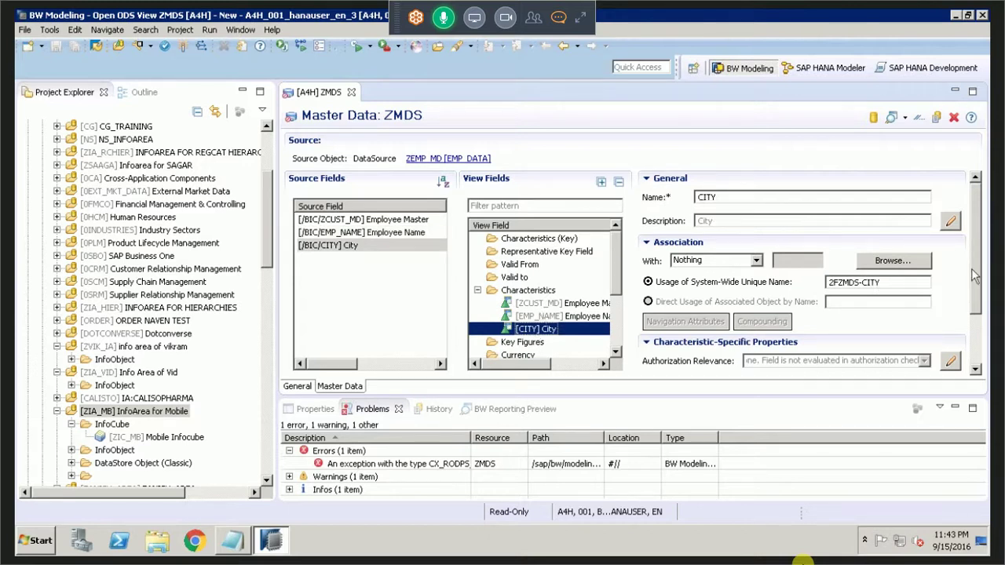
scroll(973, 275, "down", 3)
scroll(864, 259, "up", 3)
left_click(165, 48)
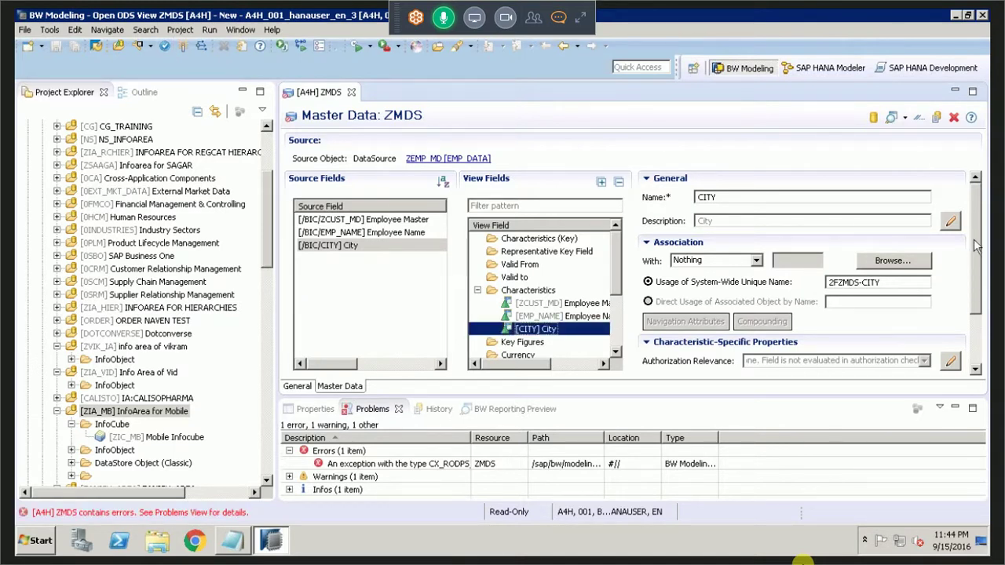
Step: Show the InfoProvider view, and expand the master data characteristics of ZMDS in the outline
left_click(873, 121)
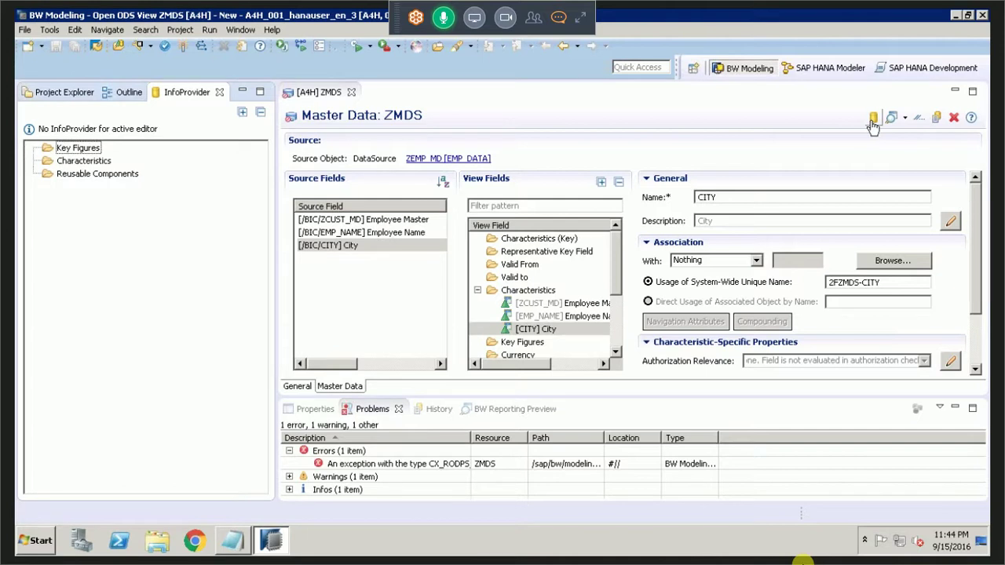
left_click(51, 92)
left_click(126, 92)
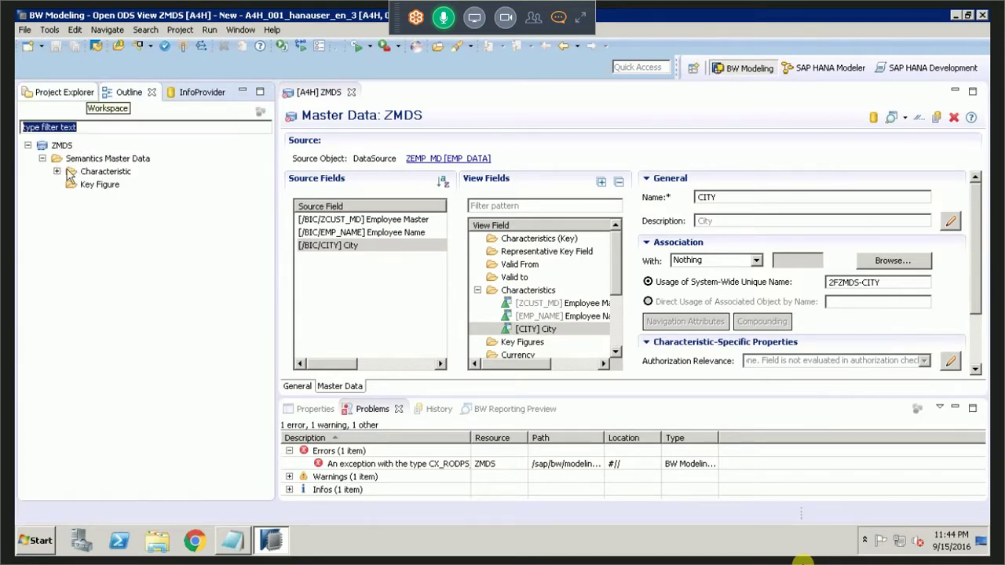
left_click(57, 172)
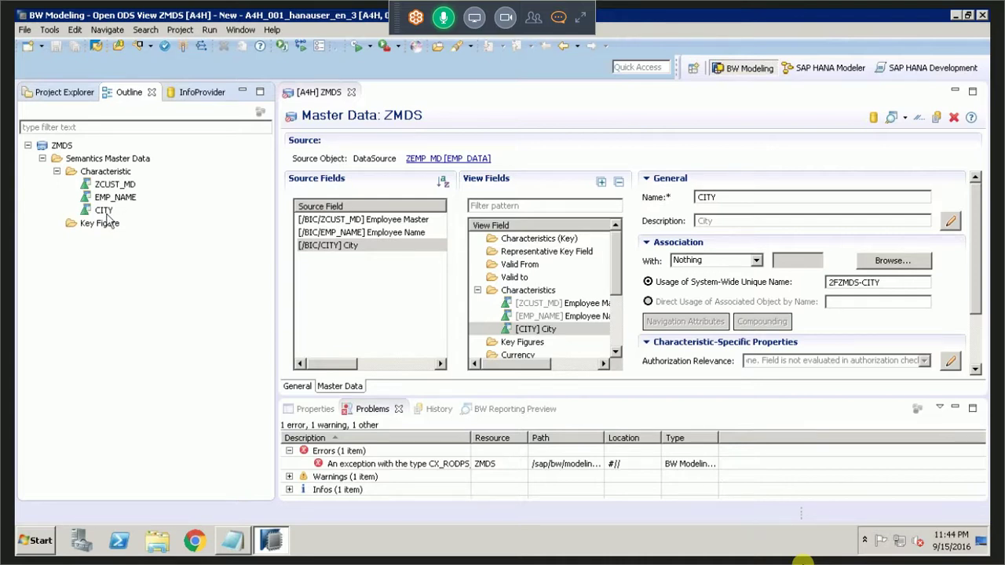
Step: Go through the characteristics and key figures of ZMDS in the outline, and check the whole view once more
left_click(117, 185)
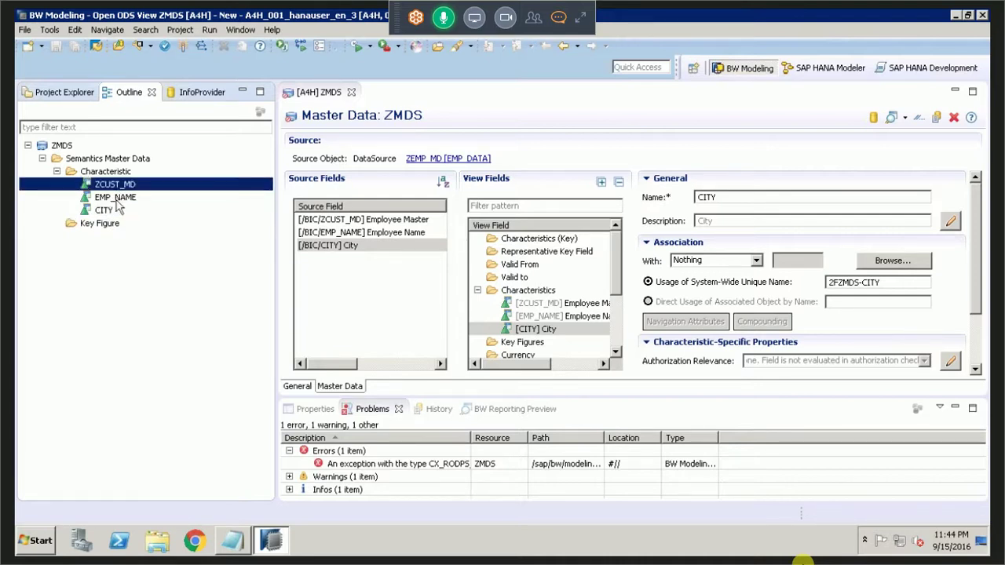
left_click(115, 199)
left_click(107, 211)
left_click(104, 226)
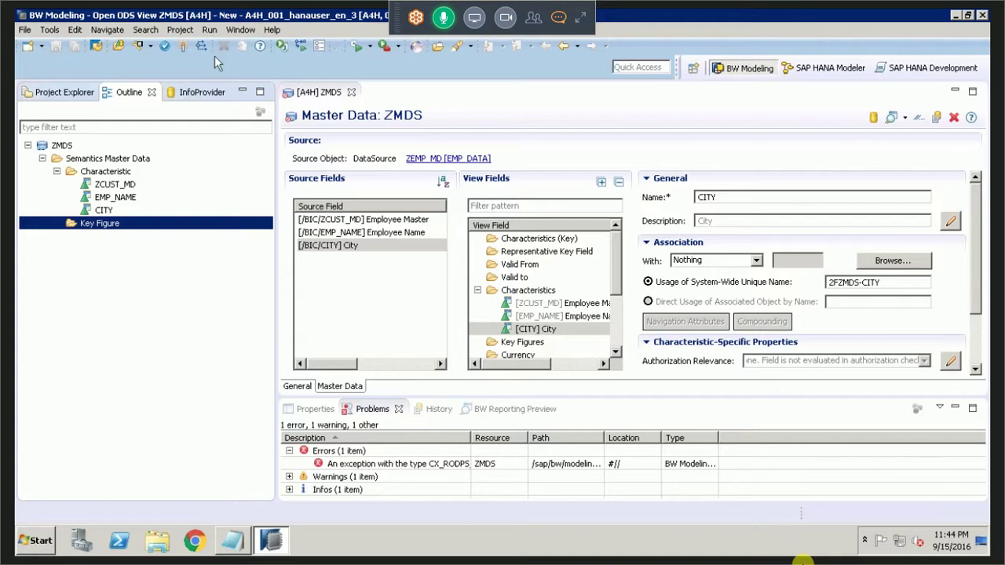
left_click(165, 47)
left_click(61, 146)
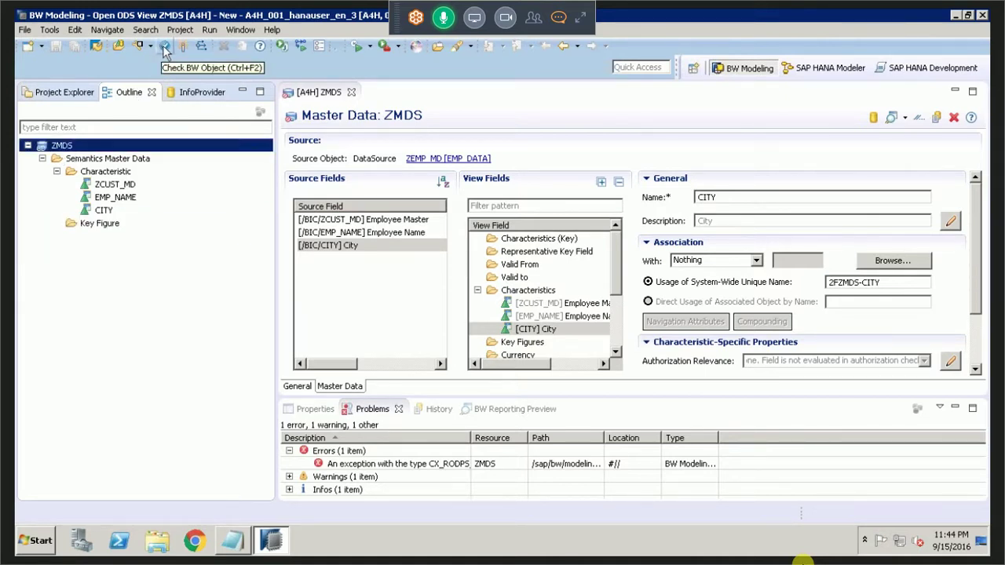
Step: Activate the ZMDS view and refresh the InfoArea for Mobile (ZIA_MB) in the project tree
left_click(188, 46)
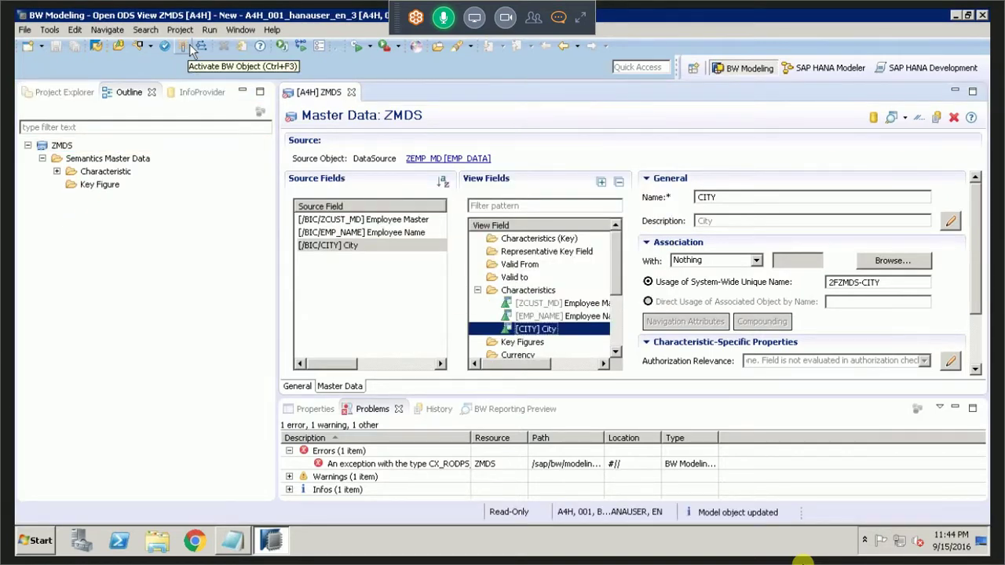
left_click(63, 93)
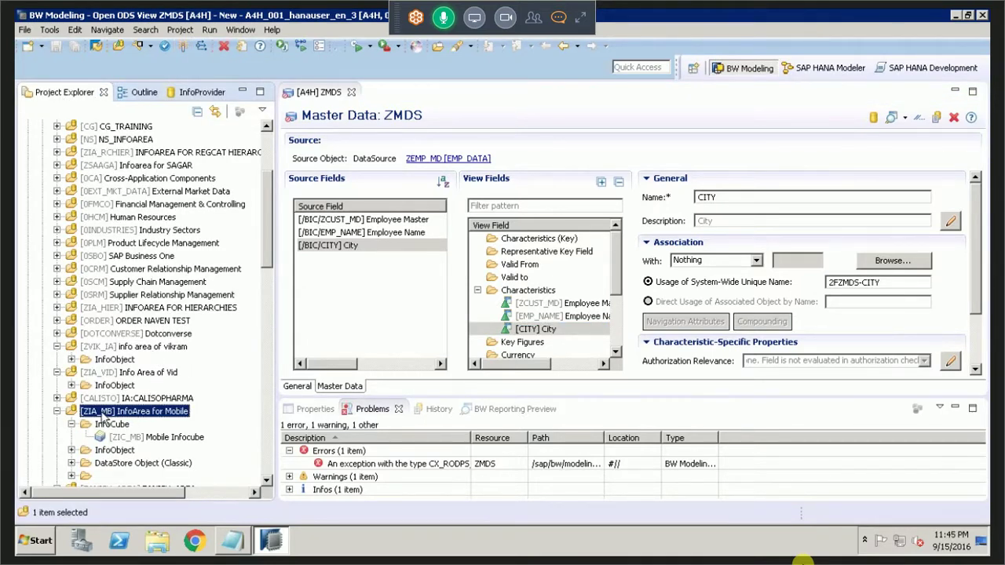
left_click(267, 482)
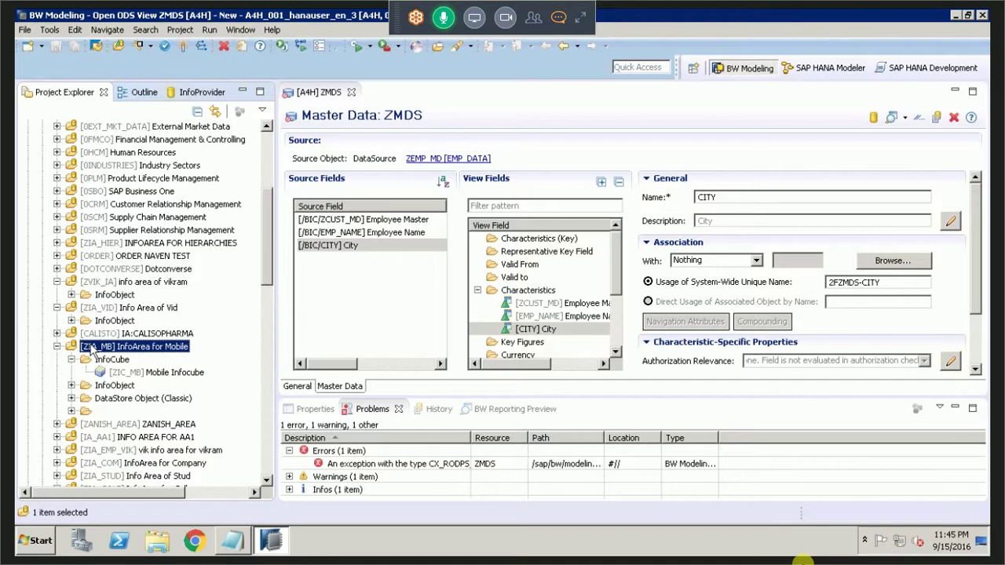
right_click(91, 351)
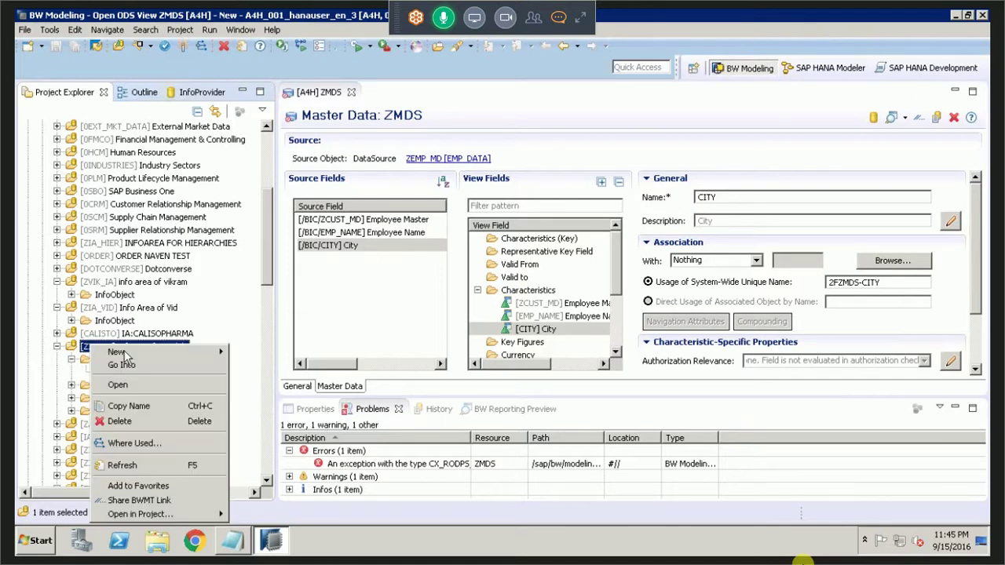
left_click(164, 467)
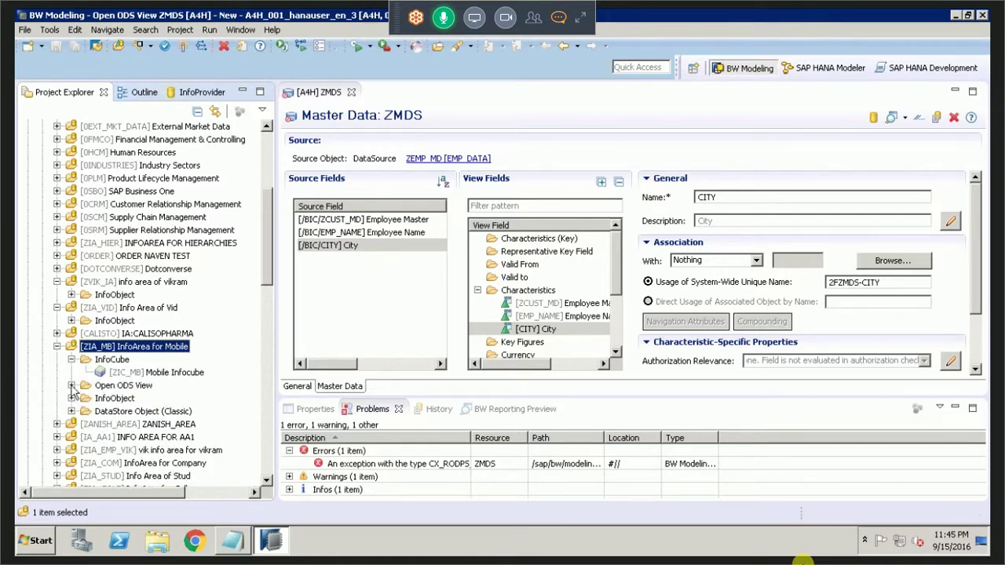
Step: Locate ZMDS among the Open ODS views of the InfoArea for Mobile
left_click(71, 385)
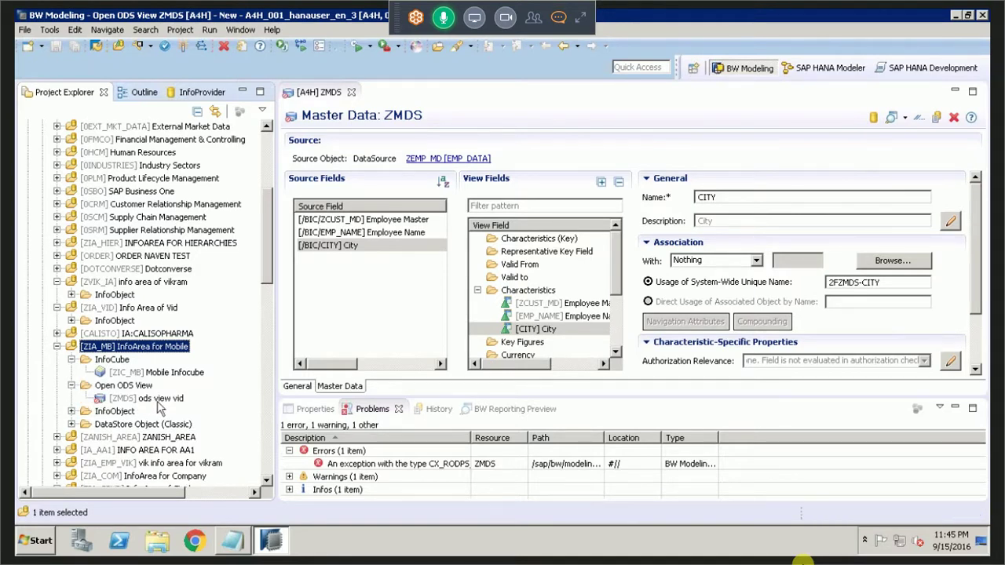
left_click(160, 400)
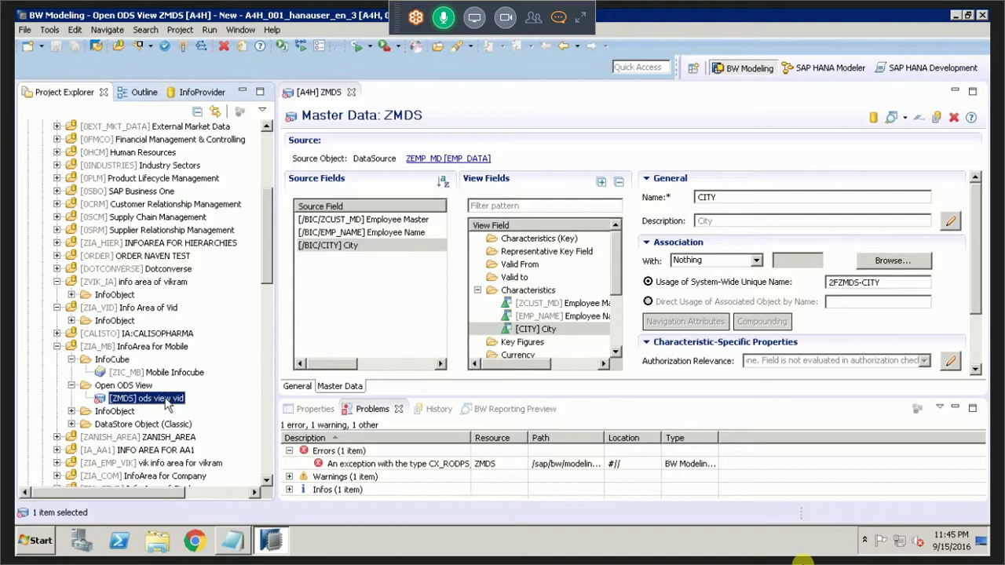
left_click(71, 385)
Step: Try to create an advanced DataStore Object named ZDSO1 with the description "dso adv vid" in InfoArea ZIA_MB
left_click(113, 359)
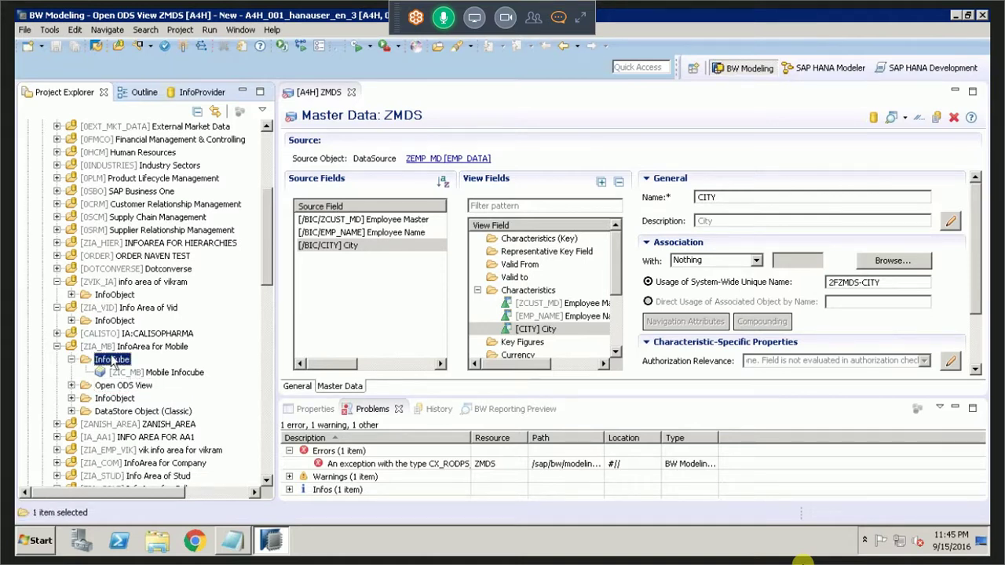
right_click(114, 358)
left_click(110, 350)
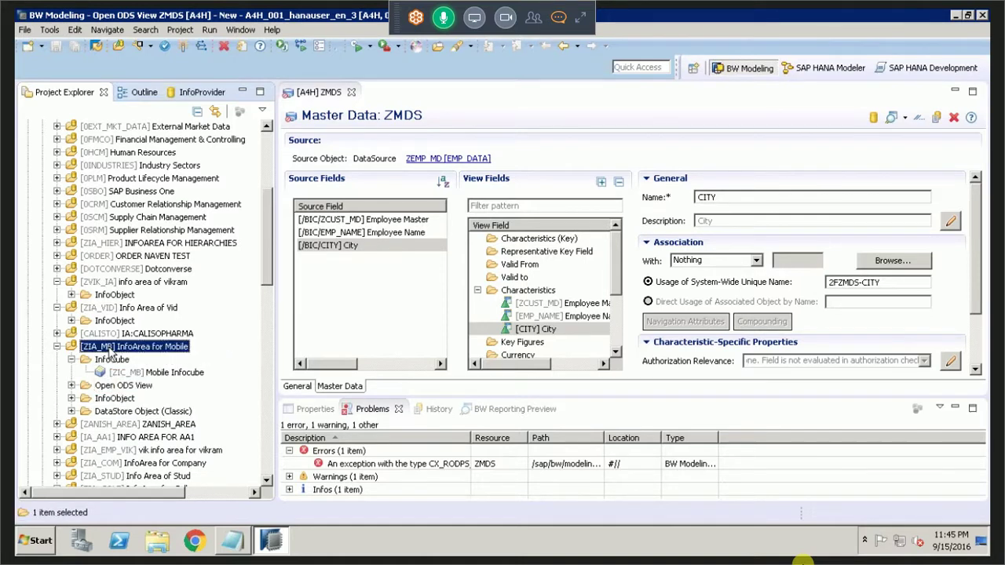
right_click(111, 351)
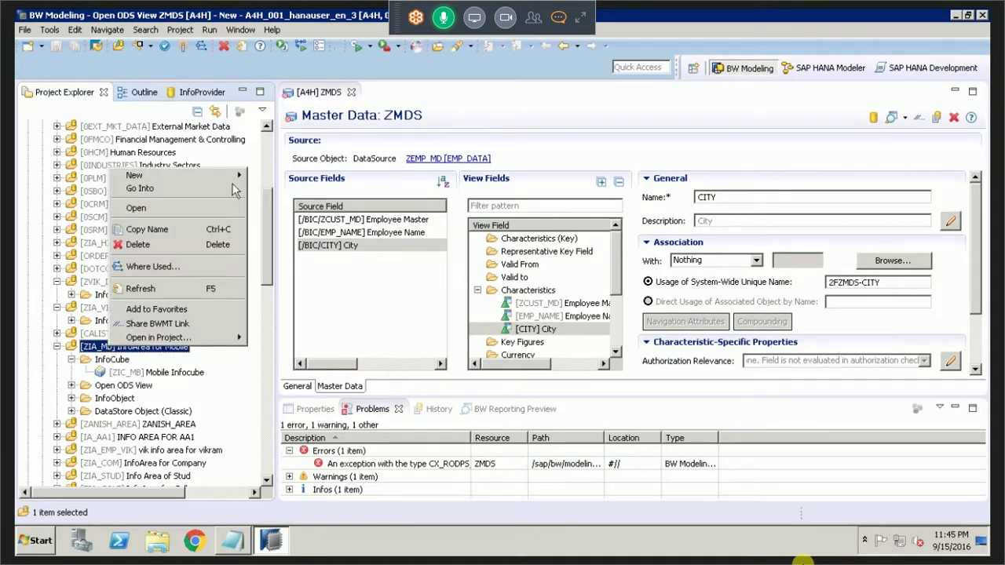
mouse_move(227, 176)
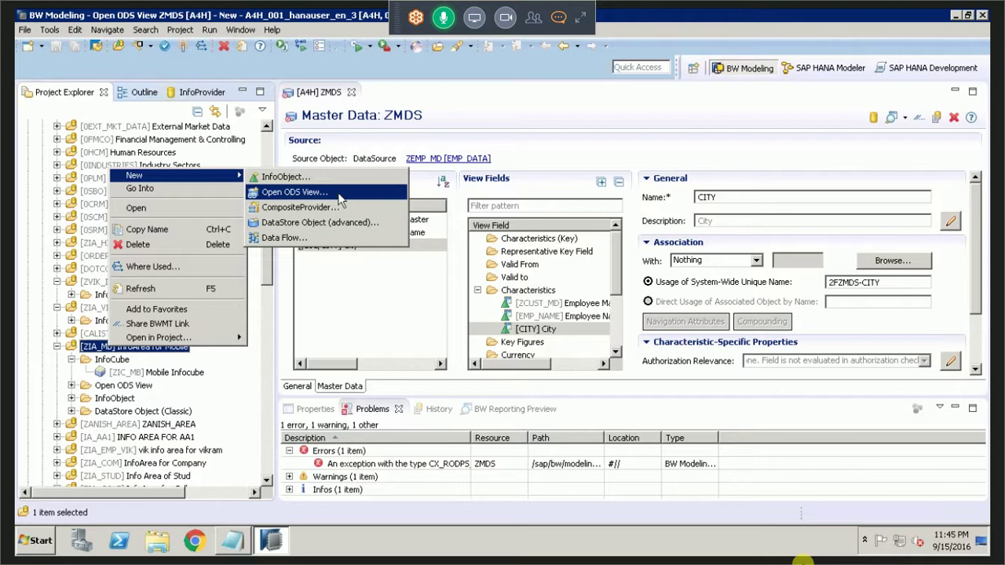
left_click(366, 226)
type("Z")
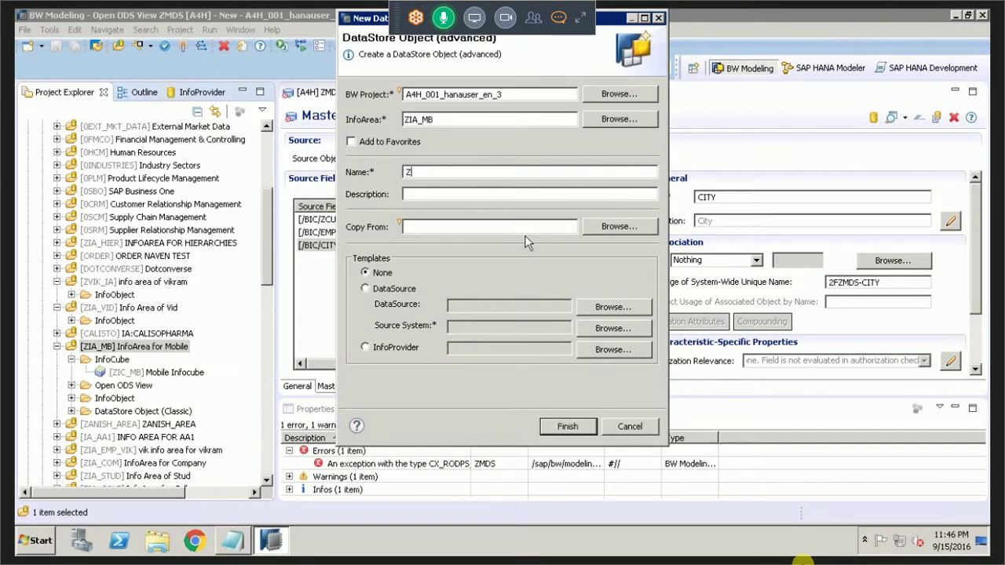
type("DSO1")
left_click(474, 193)
type("dso adv vid")
left_click(566, 428)
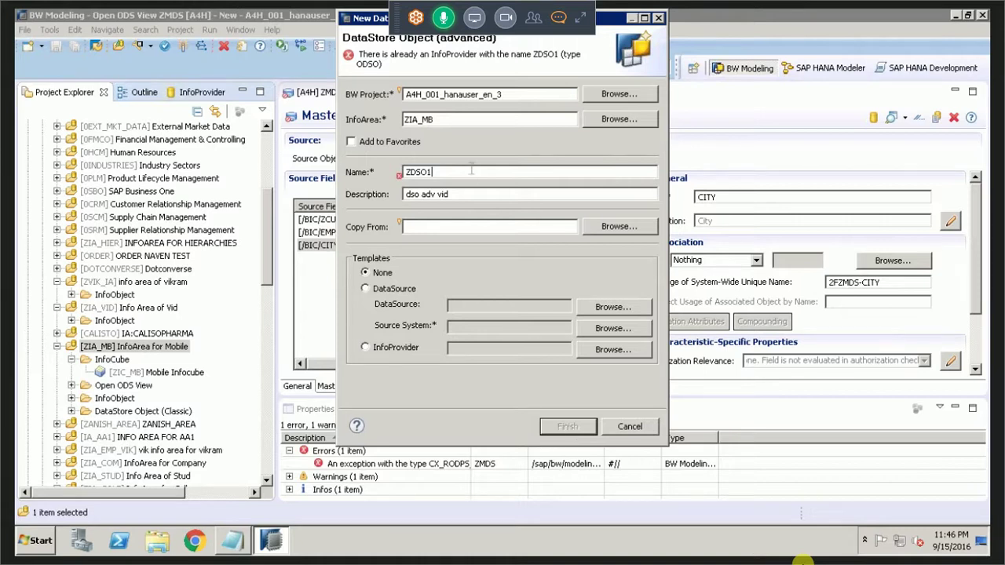
Step: Change the DataStore Object's name to ZDSOVID, create it, and show its field details
key("BackSpace")
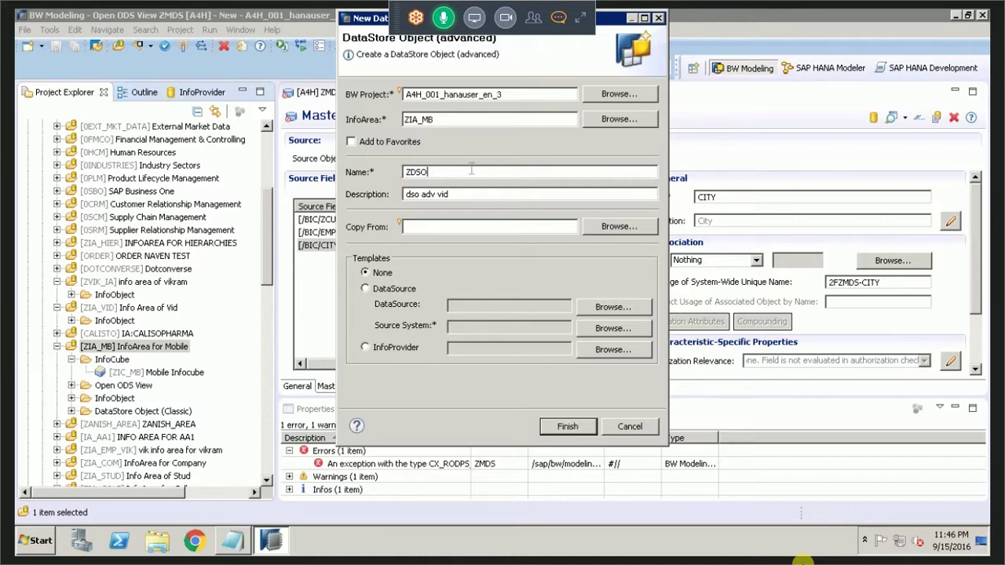
type("VID")
left_click(567, 427)
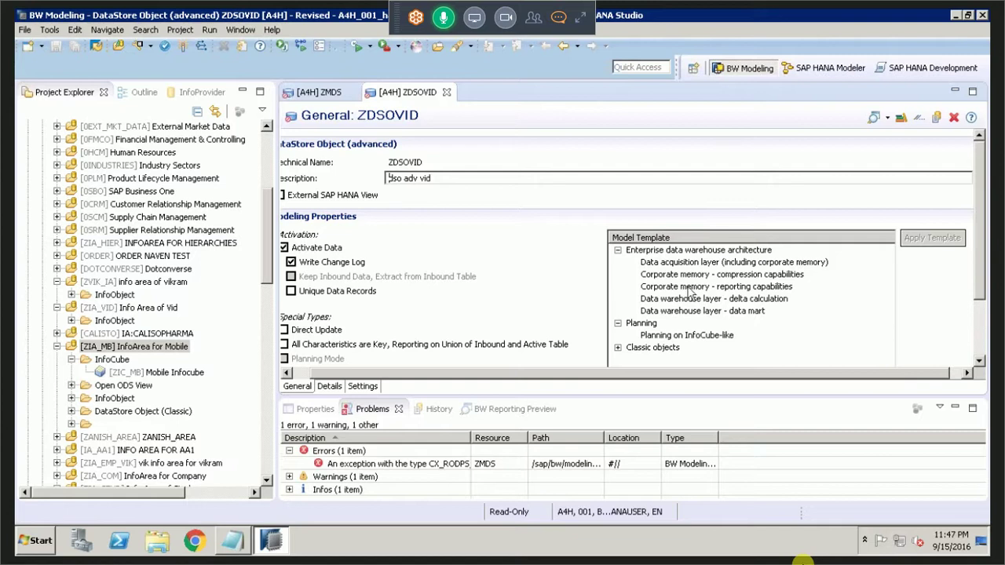
left_click(330, 388)
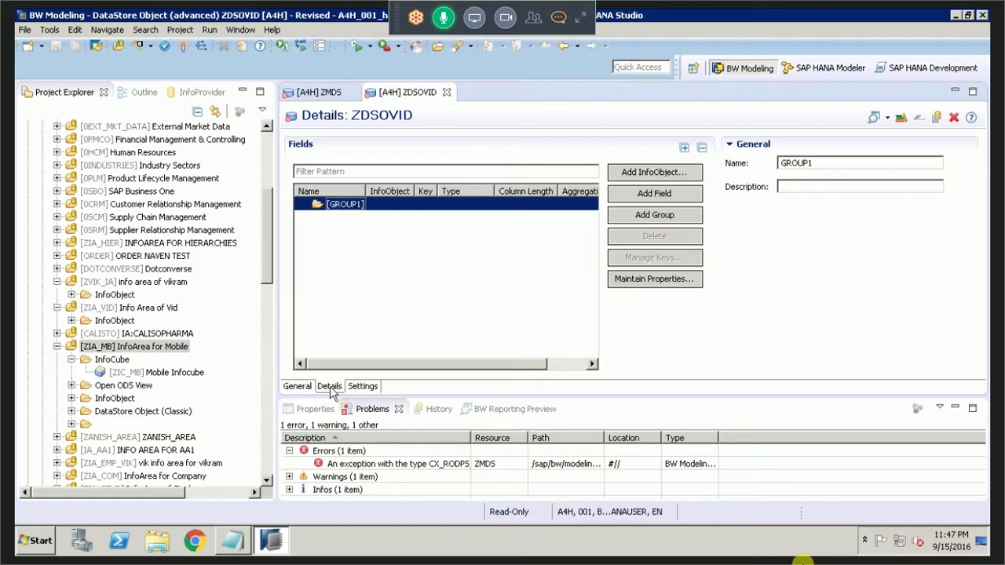
left_click(330, 387)
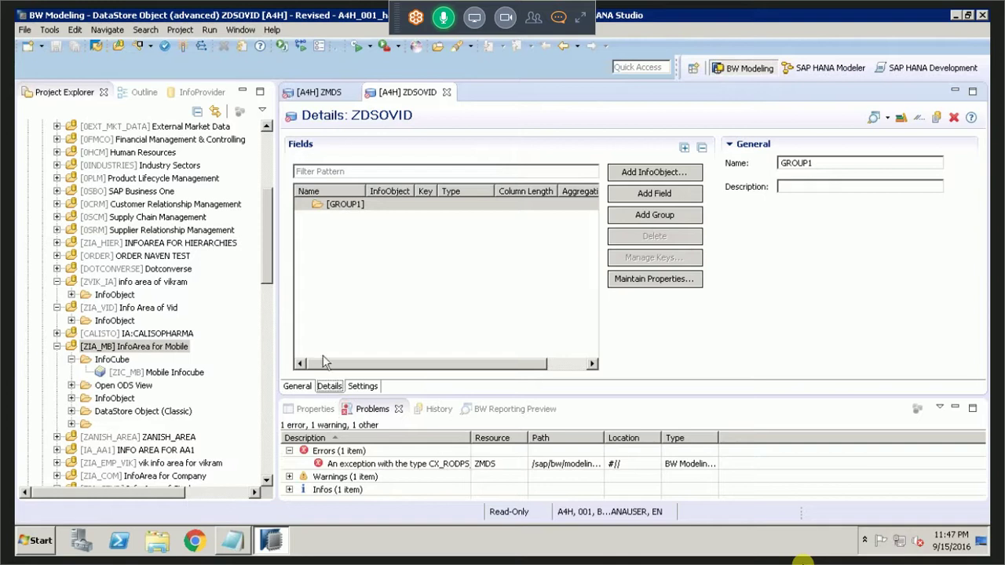
Step: Look through the BW object types that can be created and the available new project wizards
left_click(25, 30)
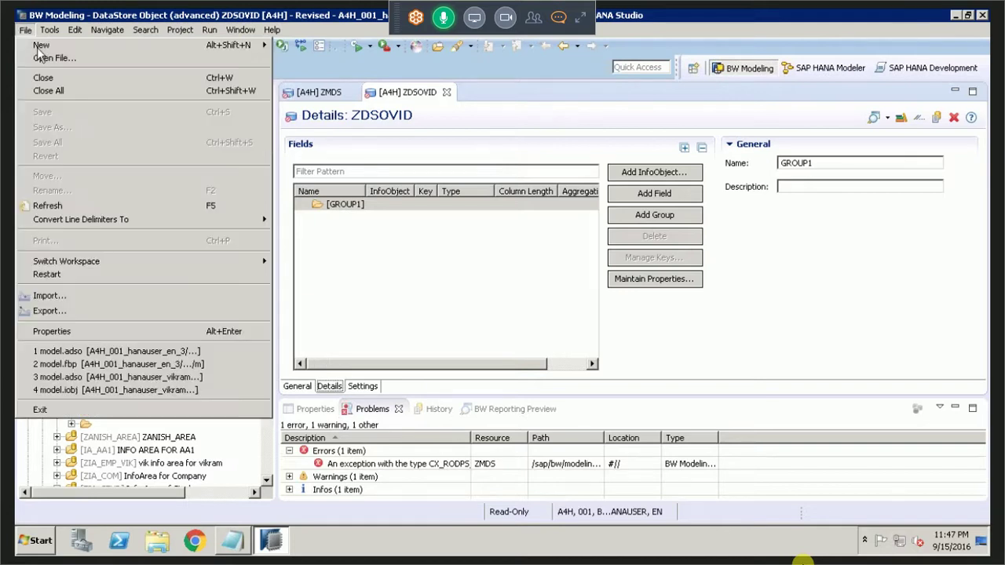
mouse_move(41, 45)
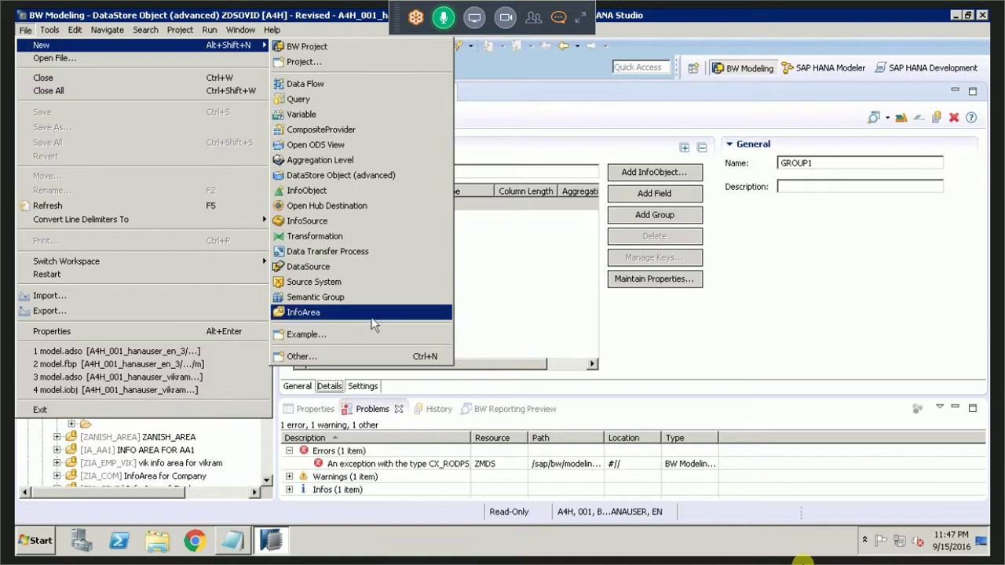
left_click(286, 58)
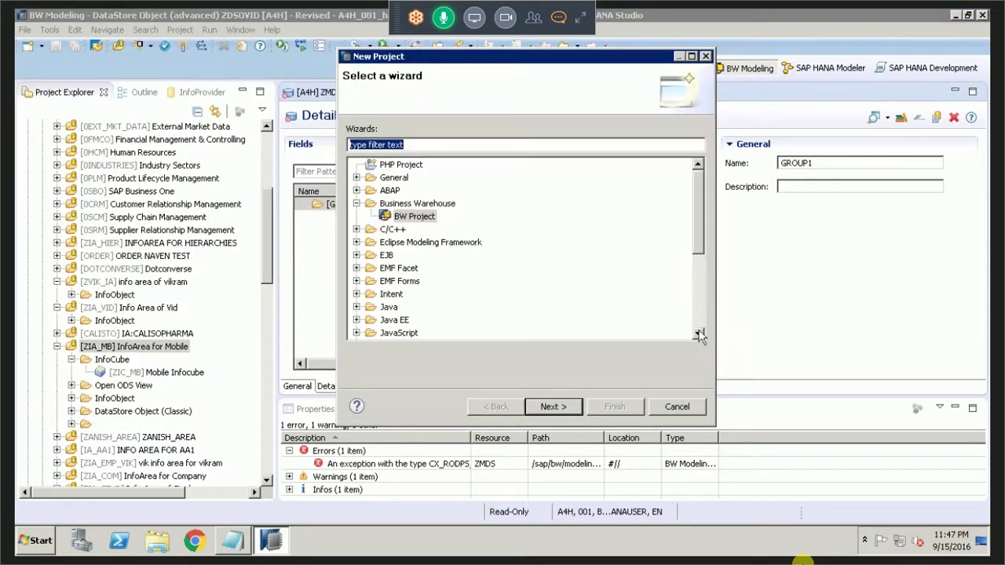
scroll(698, 336, "down", 3)
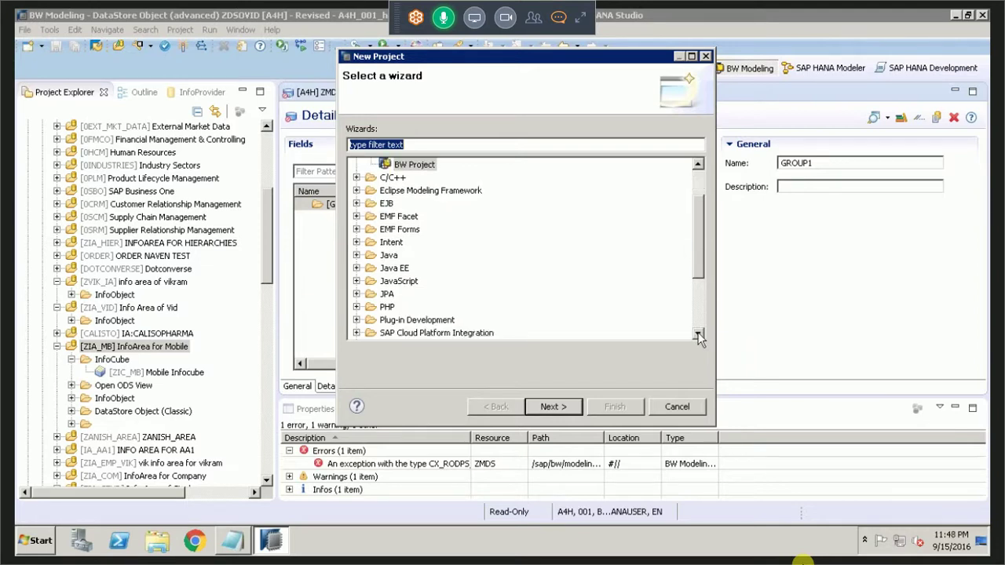
scroll(698, 336, "down", 3)
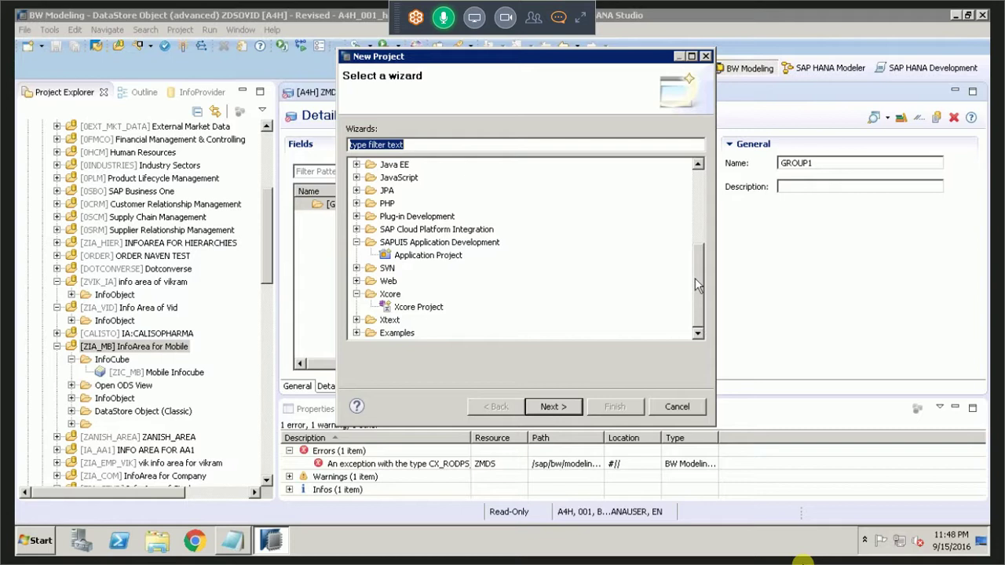
scroll(695, 278, "up", 4)
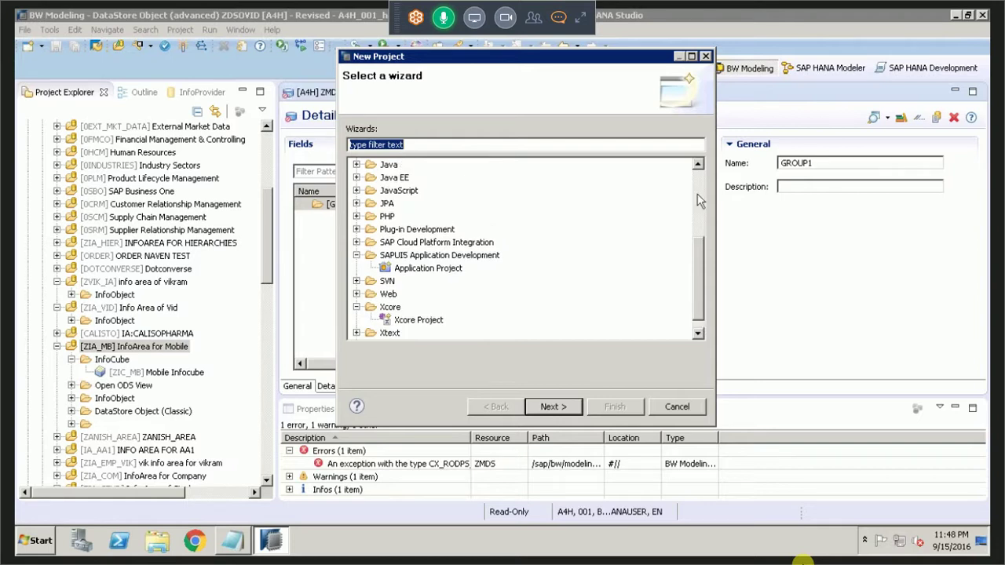
left_click(675, 407)
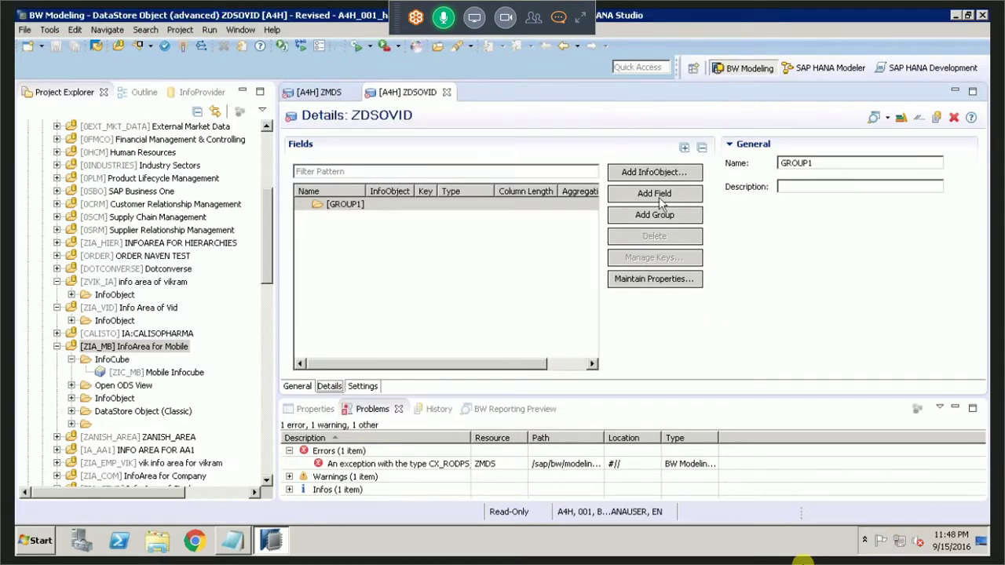
Step: Try to find an InfoObject matching zic_mb to add to ZDSOVID
left_click(670, 175)
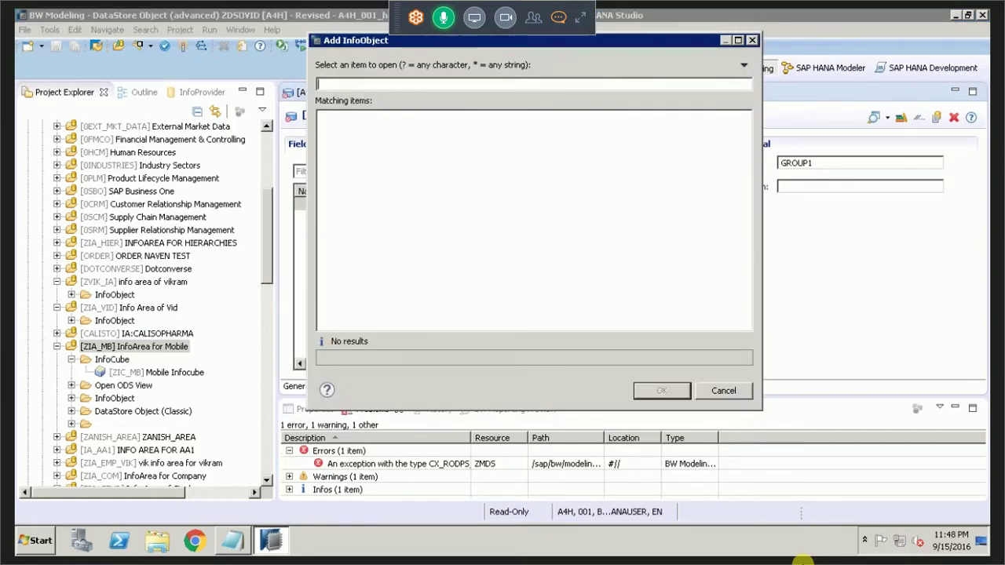
type("z")
type("ic_mb")
left_click(723, 391)
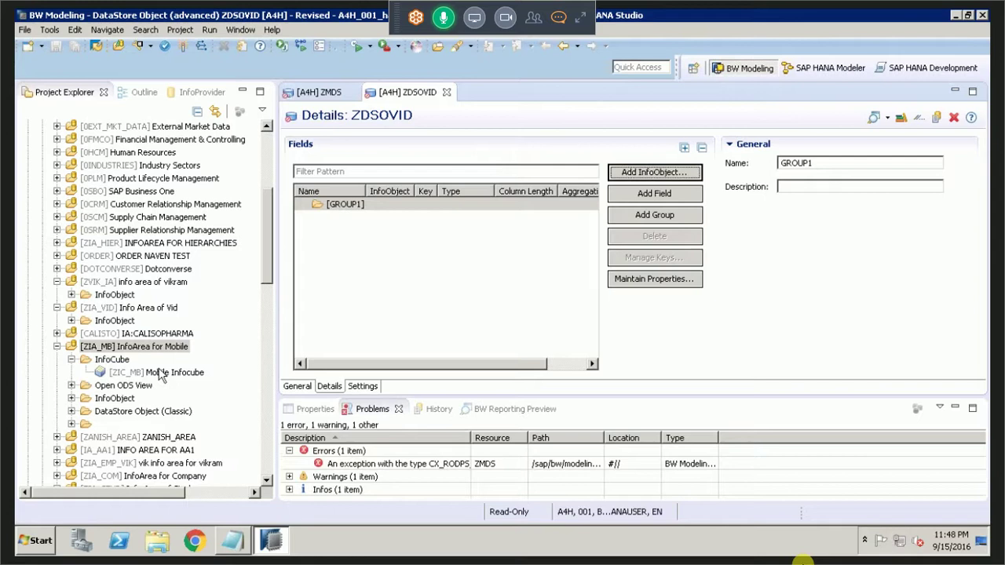
mouse_move(320, 18)
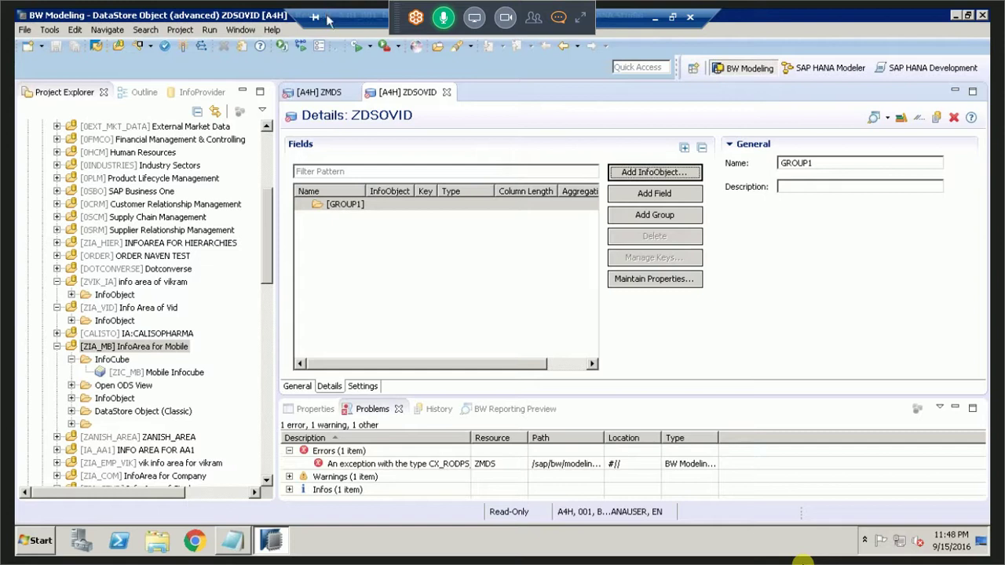
Step: Add a field named EMPID with the description "empid" to GROUP1 of ZDSOVID
left_click(488, 296)
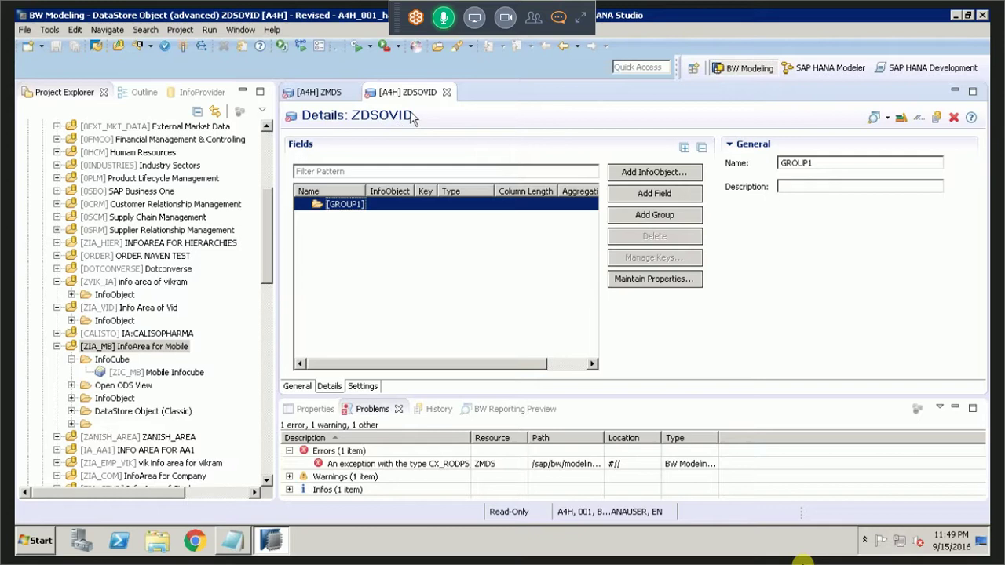
left_click(664, 195)
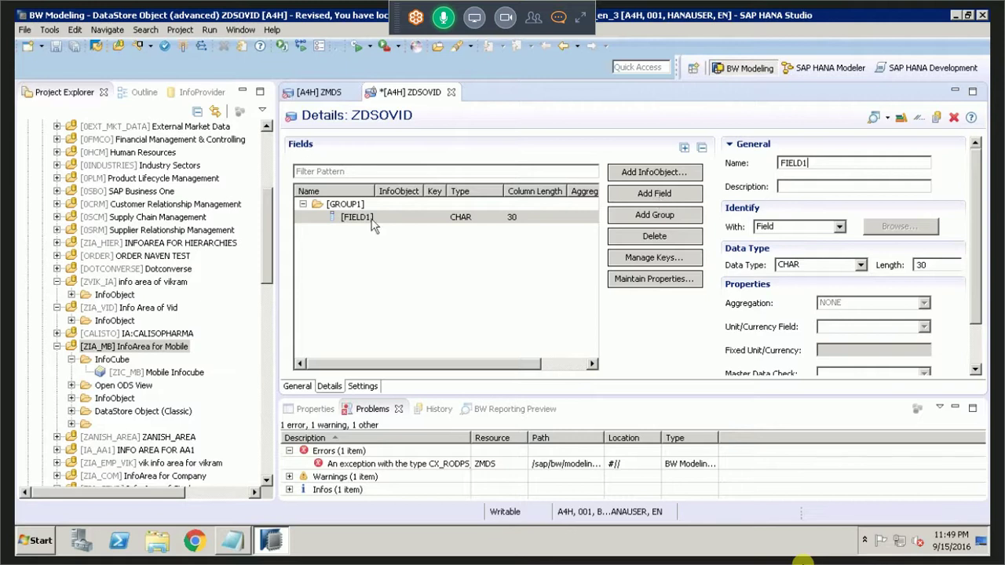
double_click(783, 163)
type("EMPID")
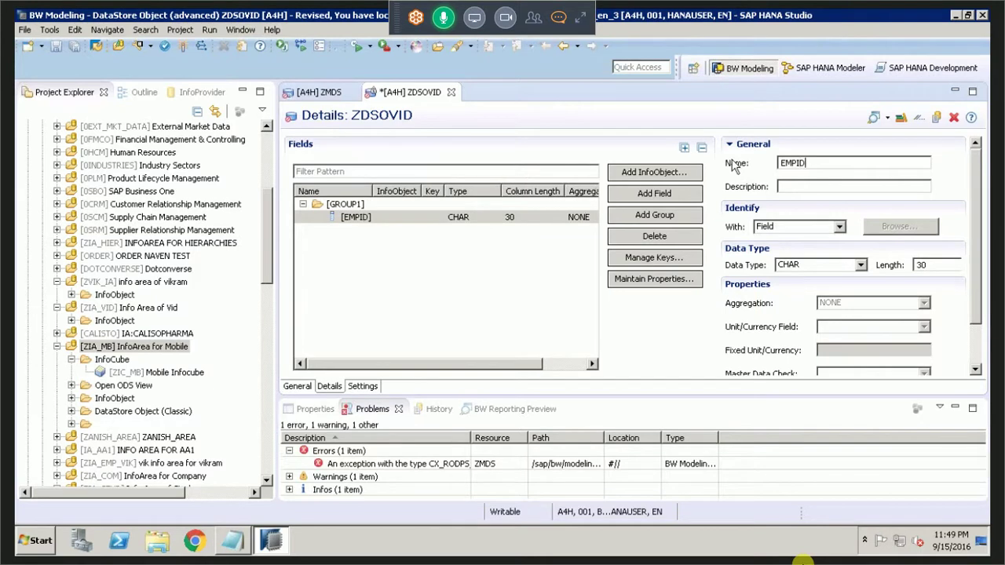
left_click(802, 190)
type("empid")
Step: Set the EMPID field's data type to NUMC and its length to 10
left_click(862, 266)
left_click(834, 289)
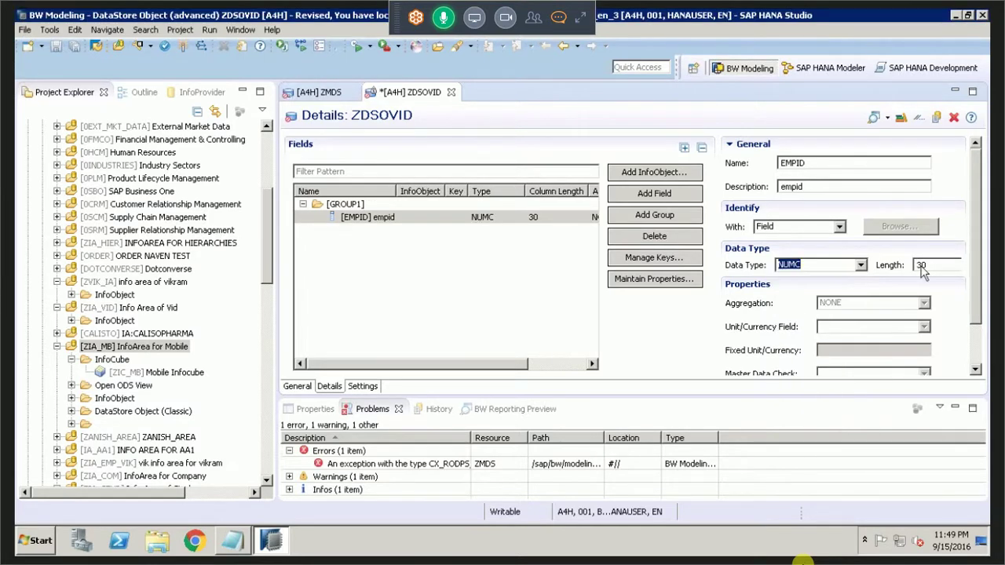
key("Tab")
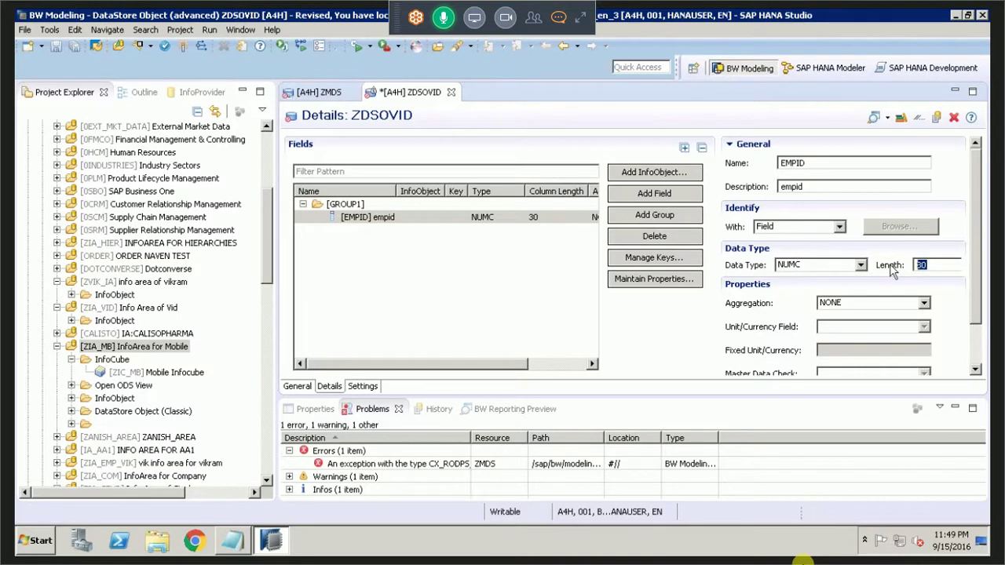
type("10")
scroll(973, 306, "down", 2)
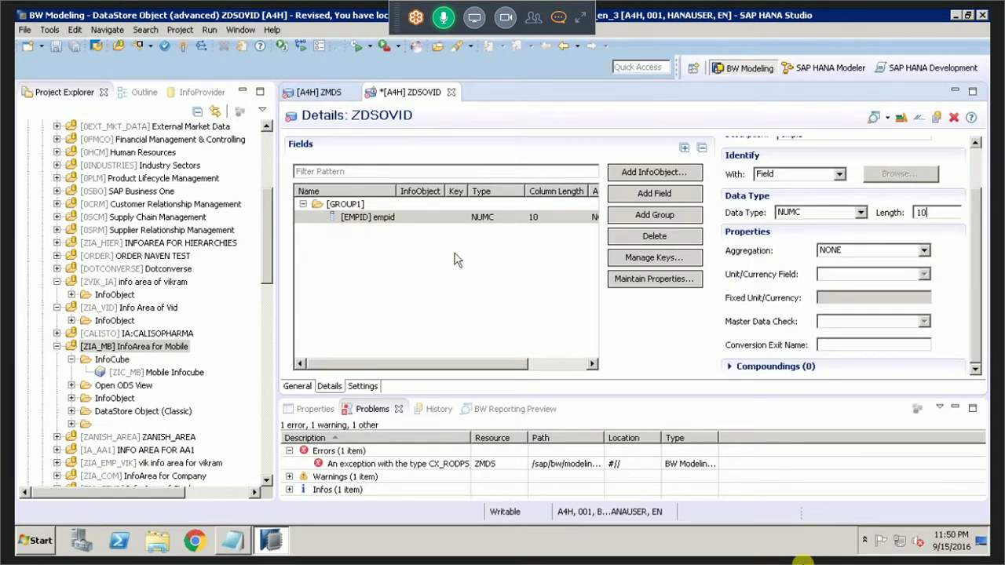
Step: Add a field named ENAME with the description "ename" to GROUP1 of ZDSOVID
left_click(347, 220)
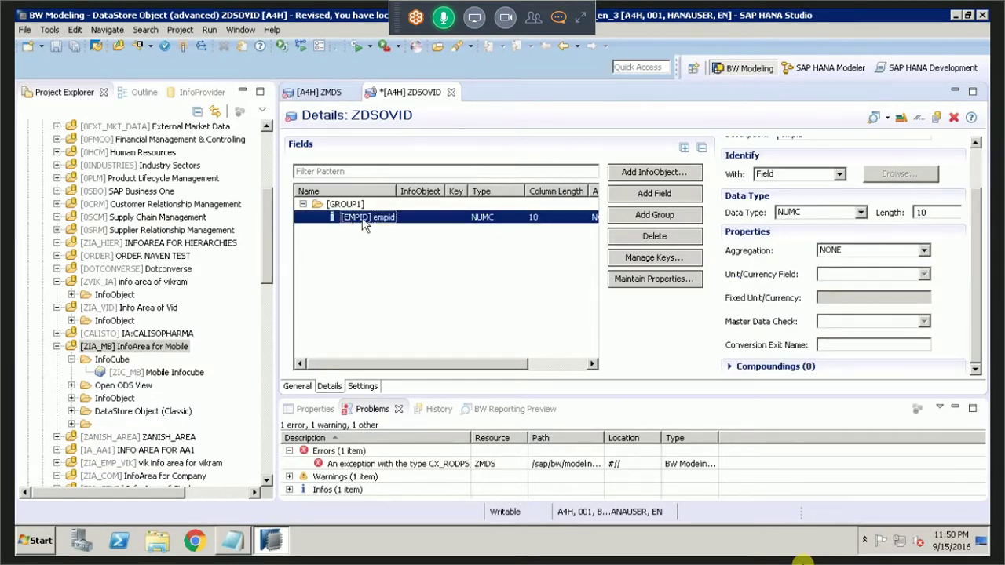
left_click(650, 195)
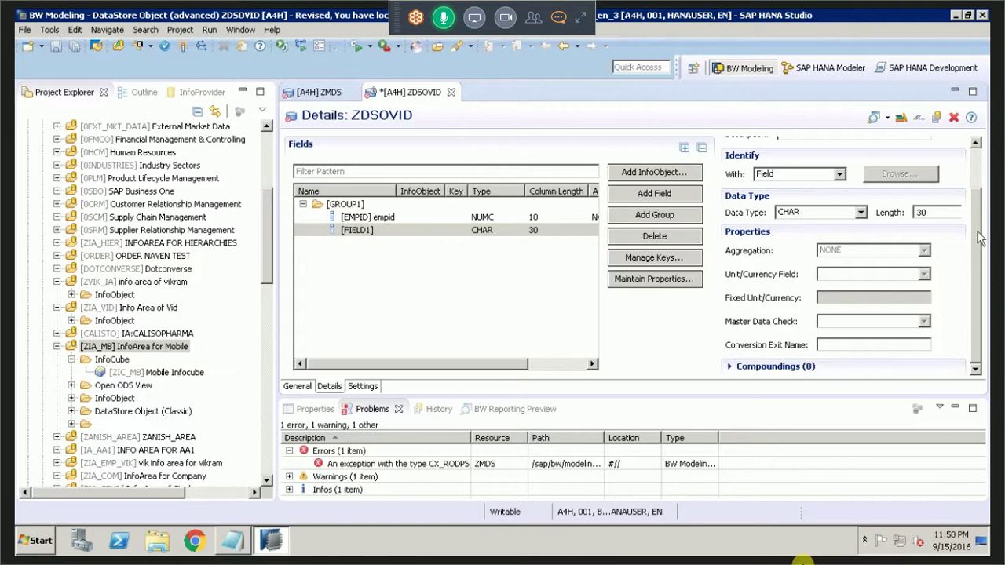
scroll(852, 157, "up", 2)
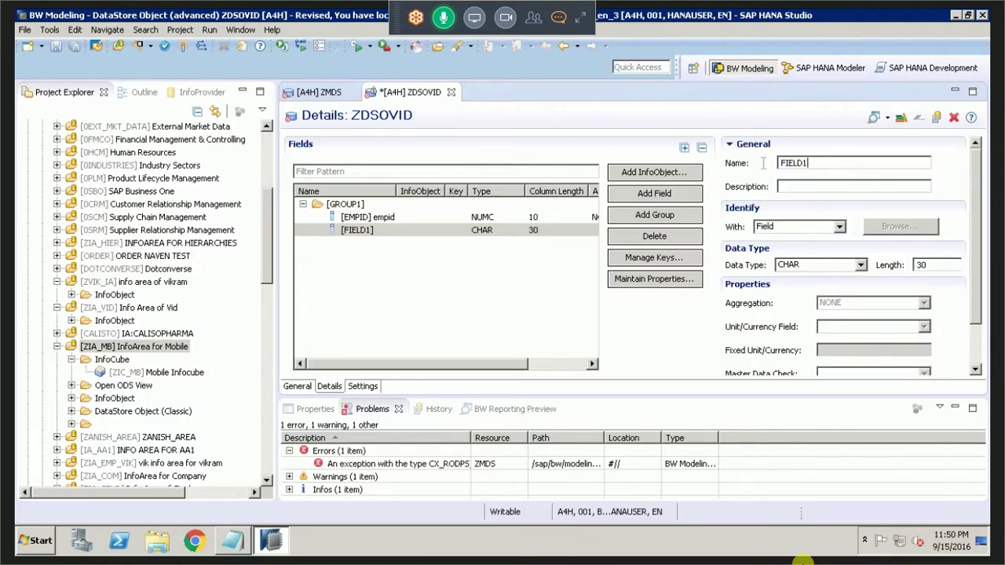
key("shift+Home")
type("ENAME")
key("Tab")
type("ename")
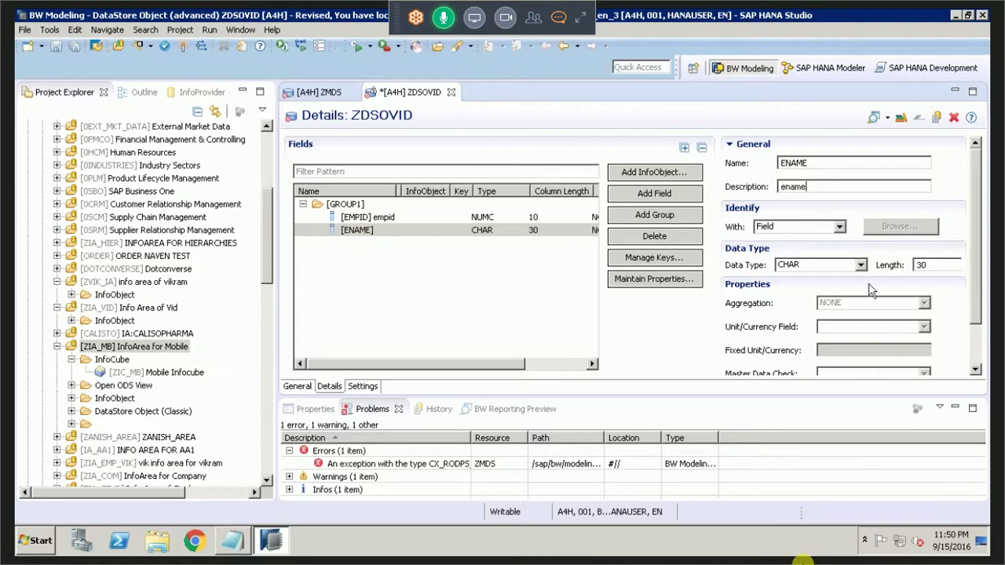
Step: Save the DataStore Object ZDSOVID and check it for consistency
left_click(475, 289)
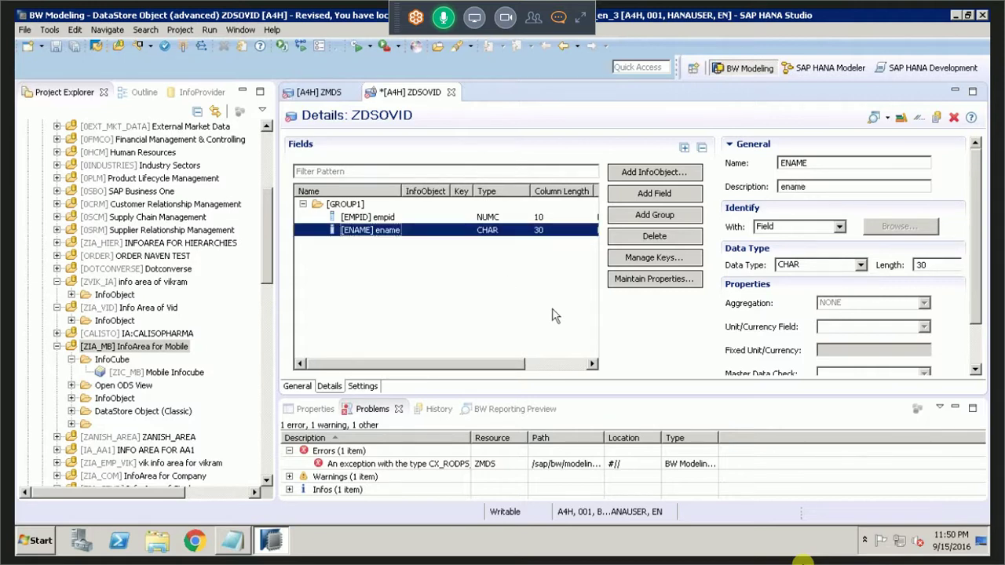
left_click(75, 45)
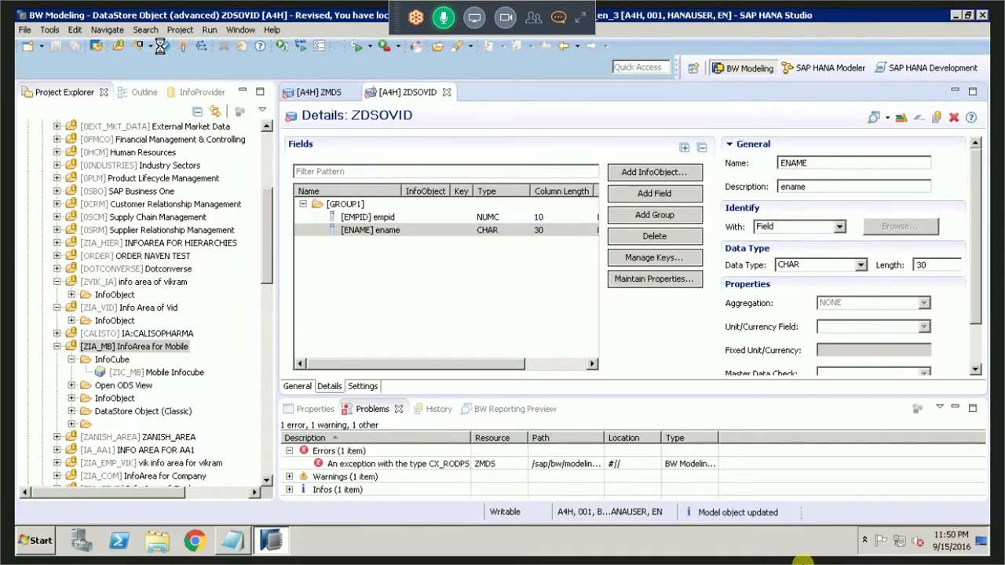
left_click(162, 46)
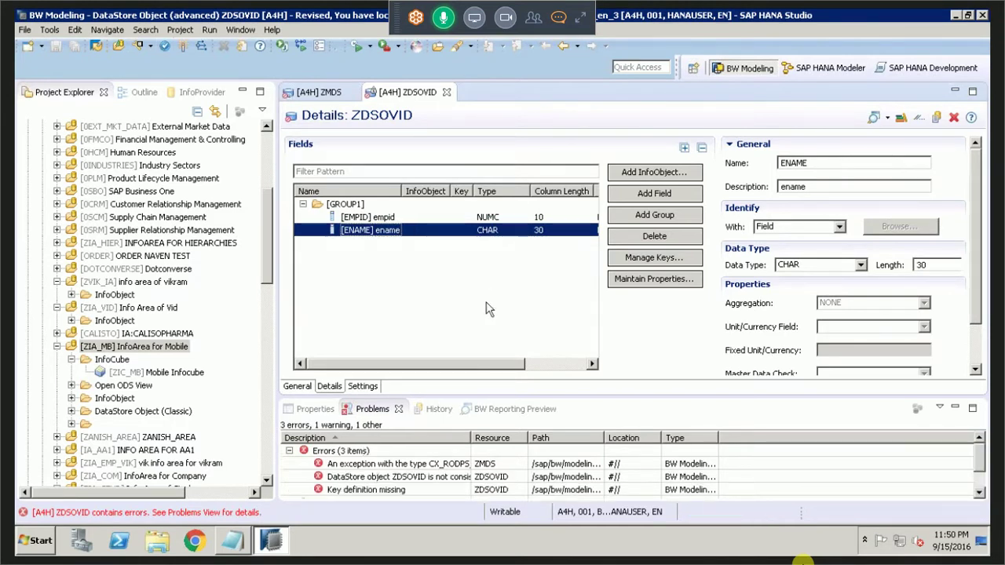
Step: Define EMPID as the key field of ZDSOVID and activate the DataStore Object
left_click(373, 220)
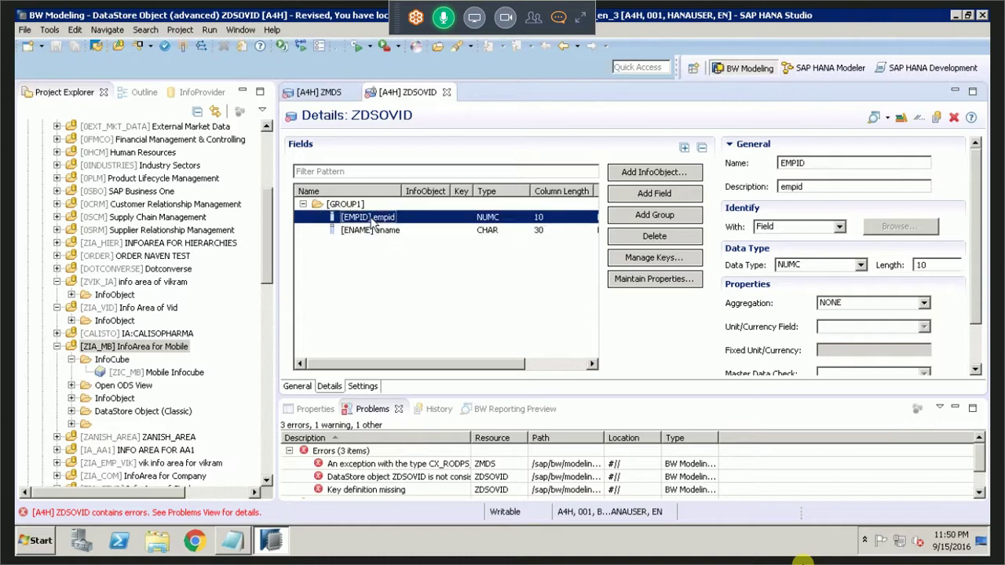
left_click(642, 265)
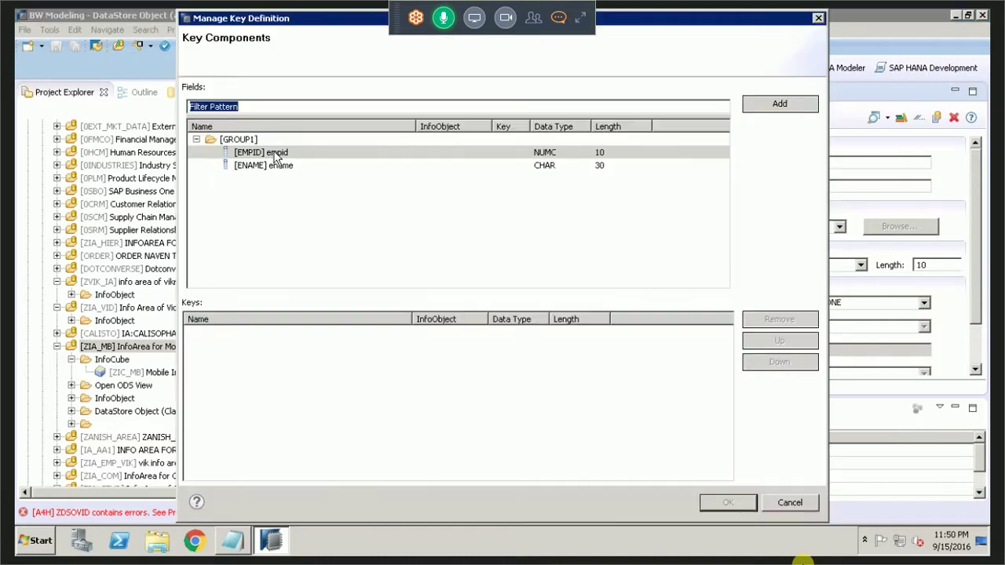
left_click(780, 103)
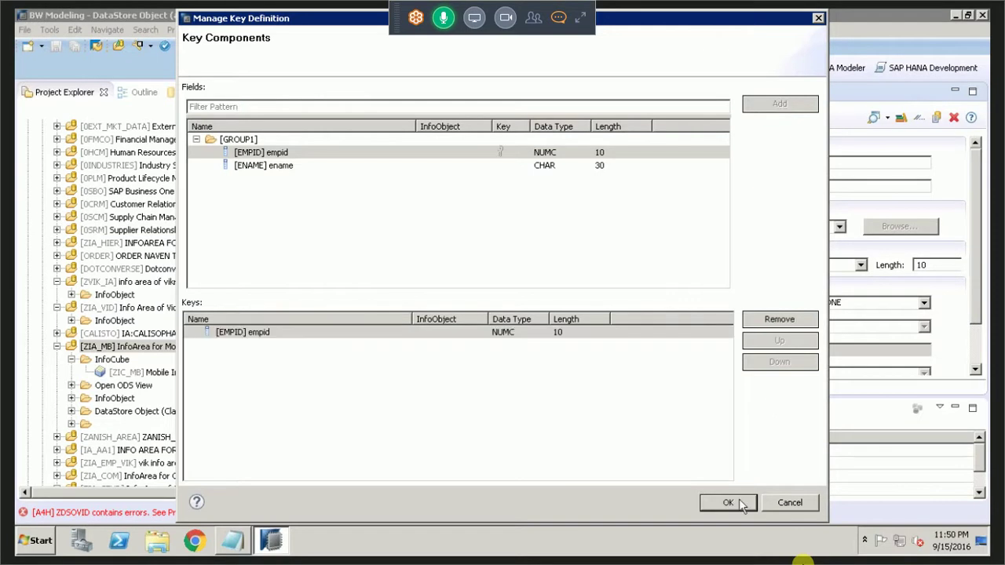
left_click(727, 503)
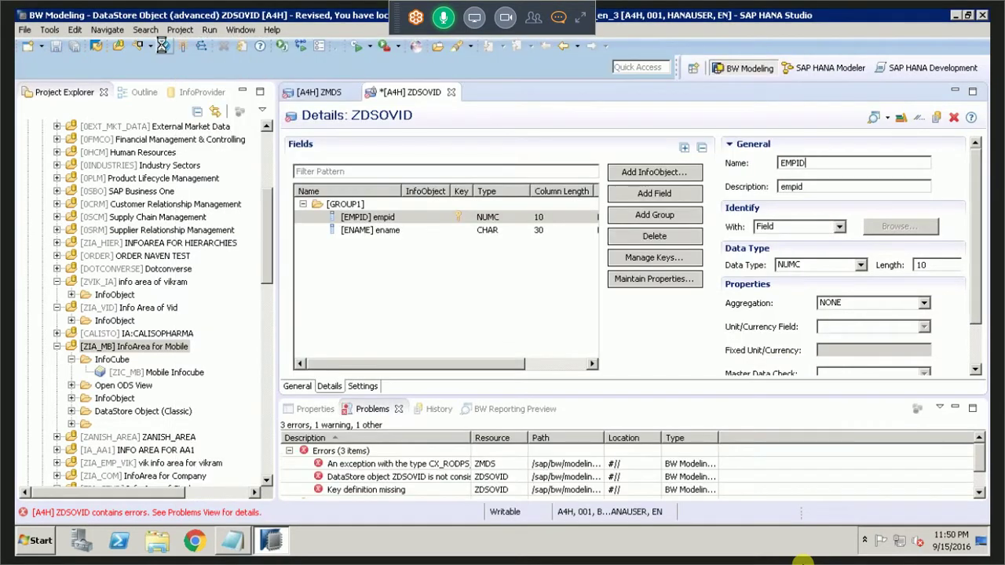
left_click(184, 47)
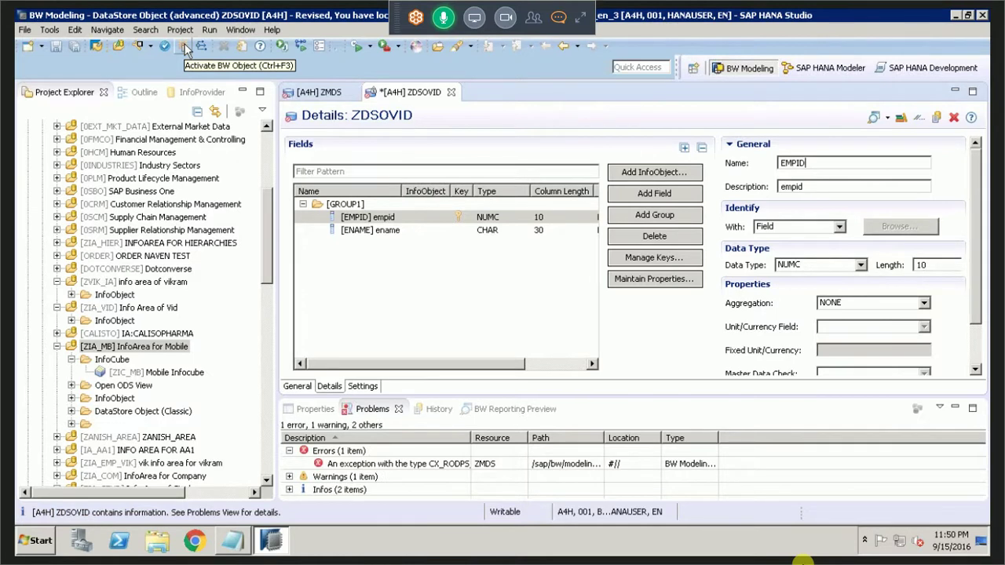
left_click(186, 49)
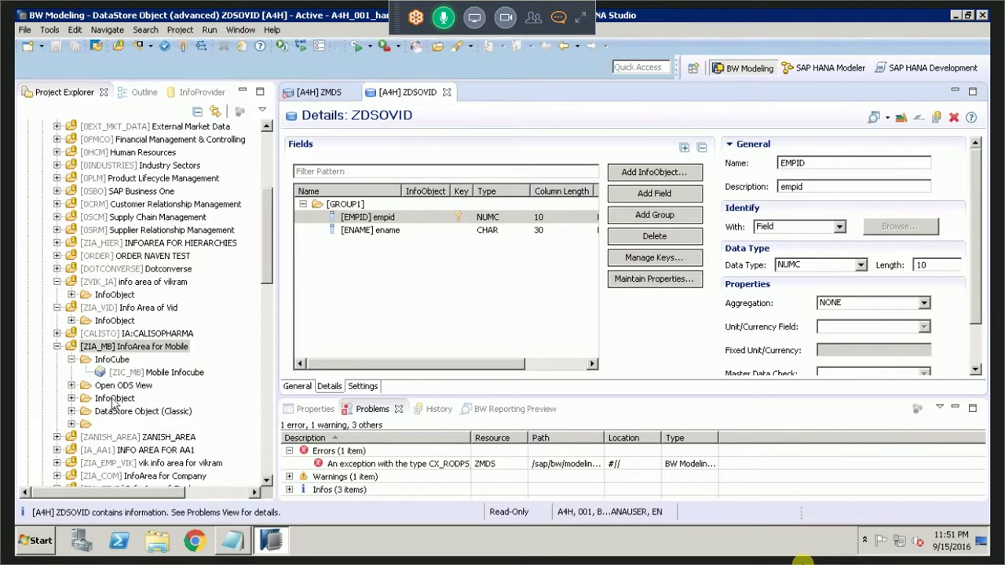
Step: Refresh the InfoArea for Mobile (ZIA_MB) and select ZDSOVID among its advanced DataStore Objects
left_click(130, 352)
right_click(130, 352)
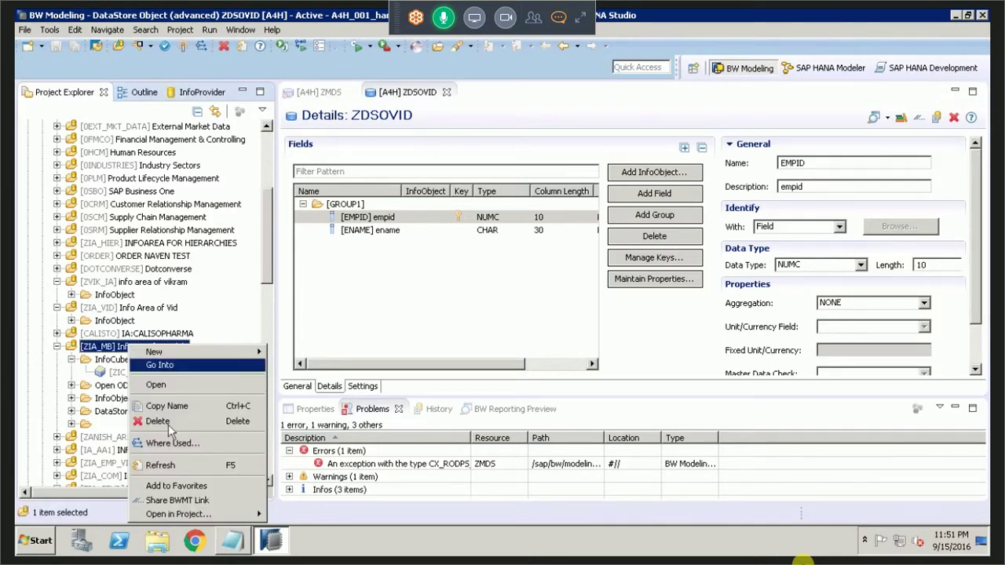
left_click(187, 466)
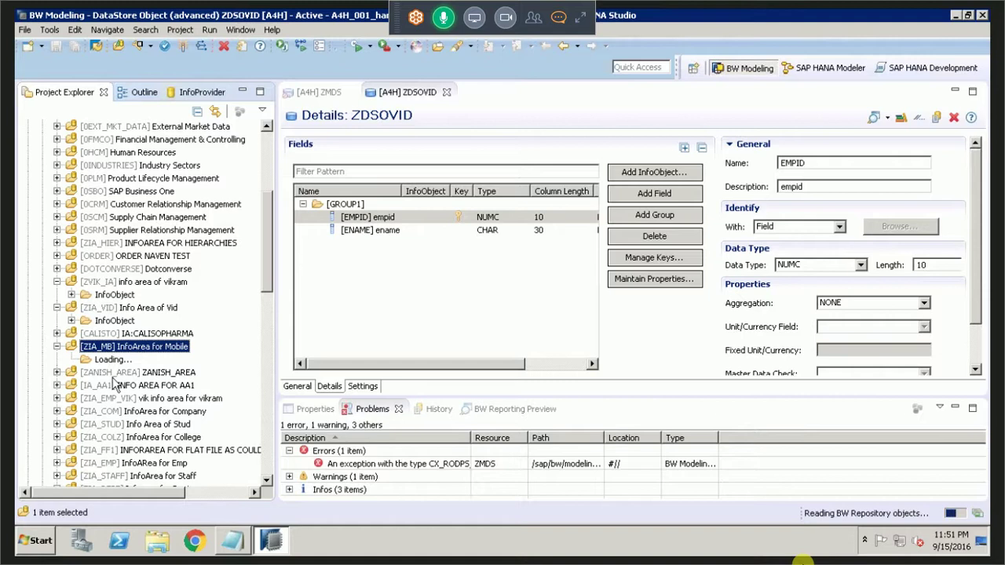
left_click(71, 372)
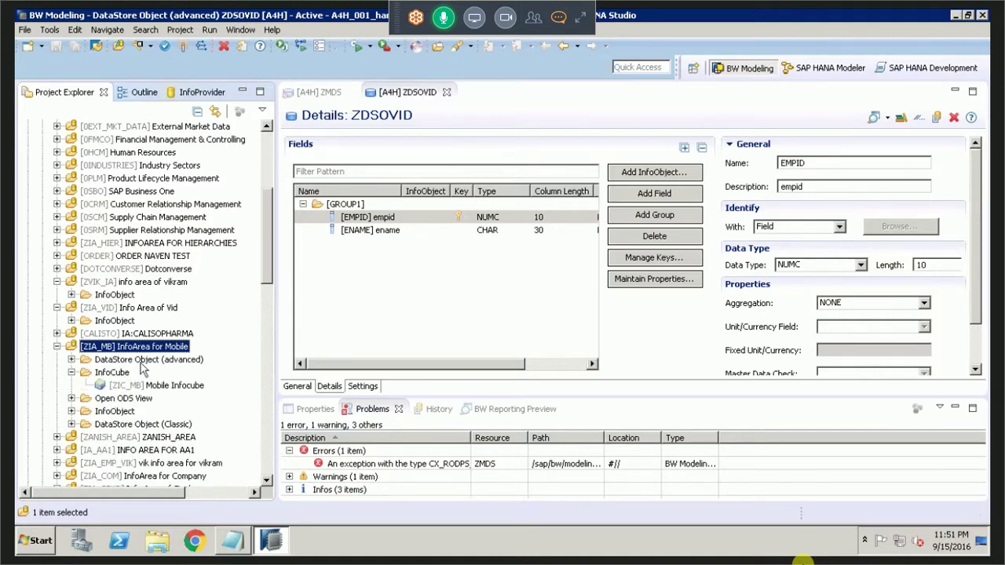
left_click(75, 362)
left_click(72, 359)
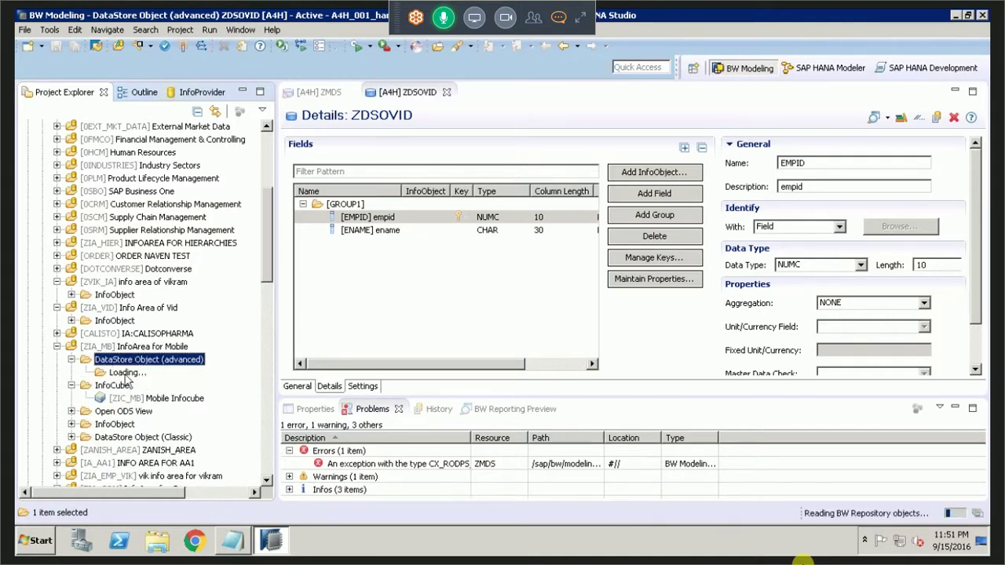
left_click(148, 373)
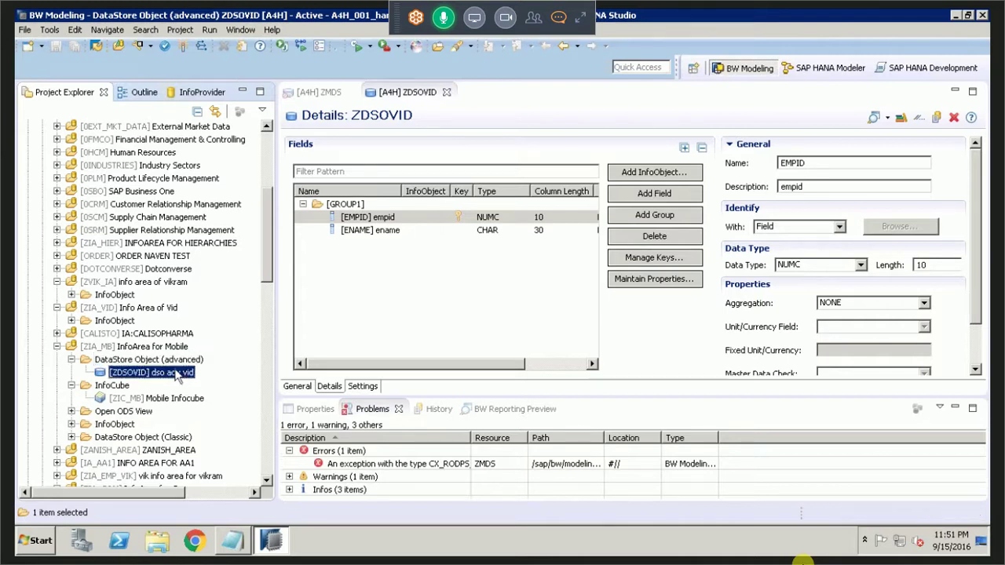
Step: Try to create a new transformation for the DataStore Object ZDSOVID
right_click(176, 373)
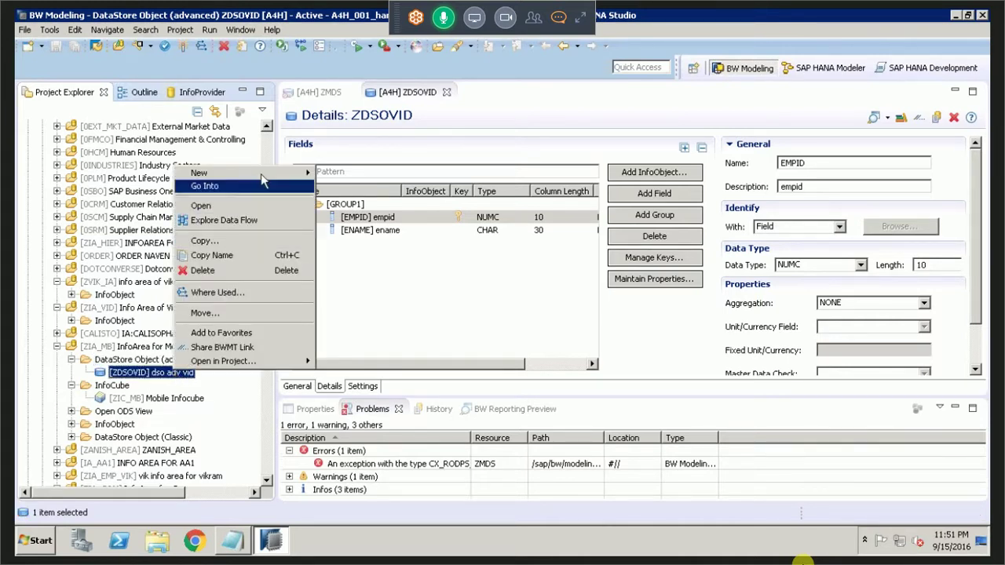
mouse_move(263, 175)
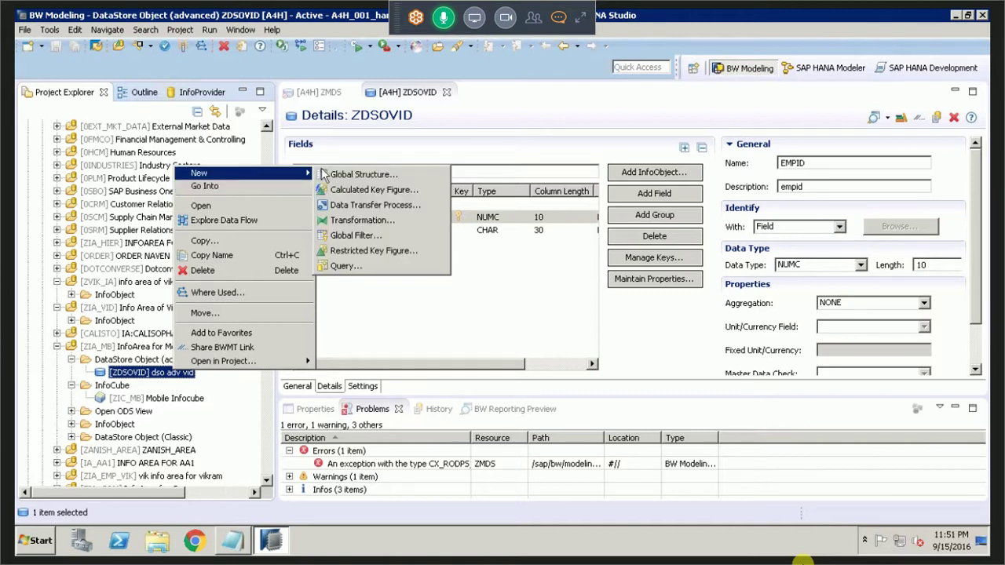
left_click(376, 223)
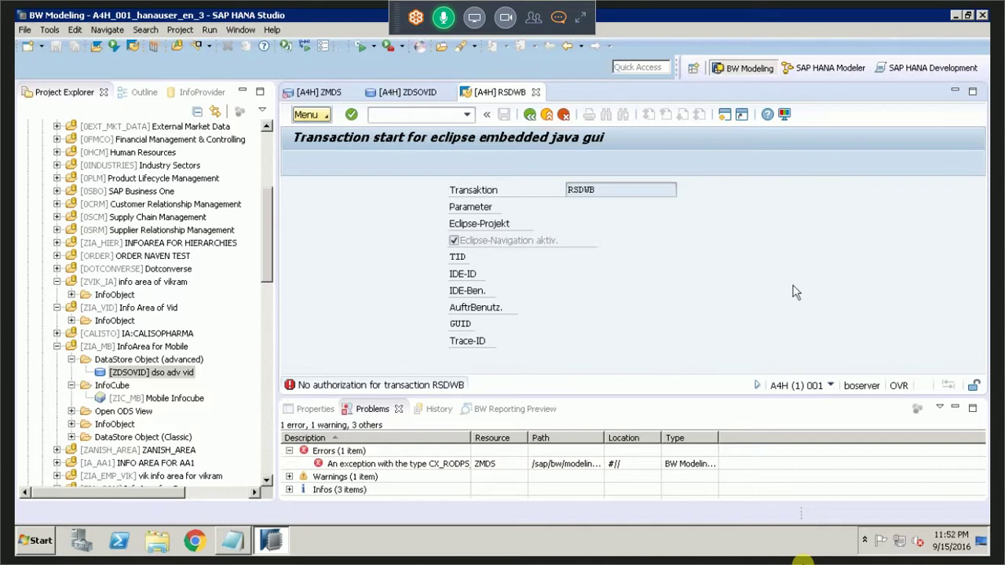
Step: Open a new SAP GUI session and start transaction rsa1
left_click(723, 118)
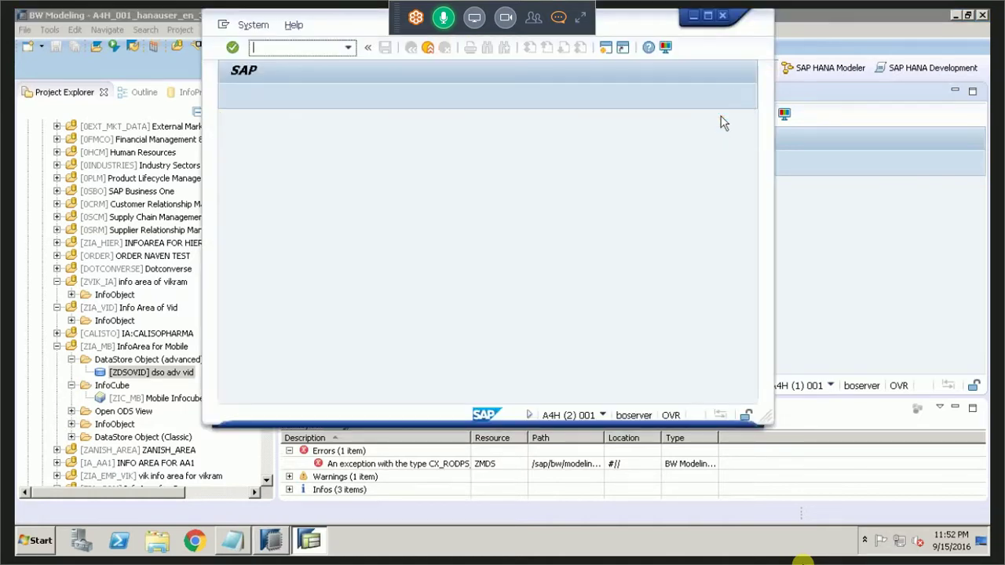
left_click(348, 49)
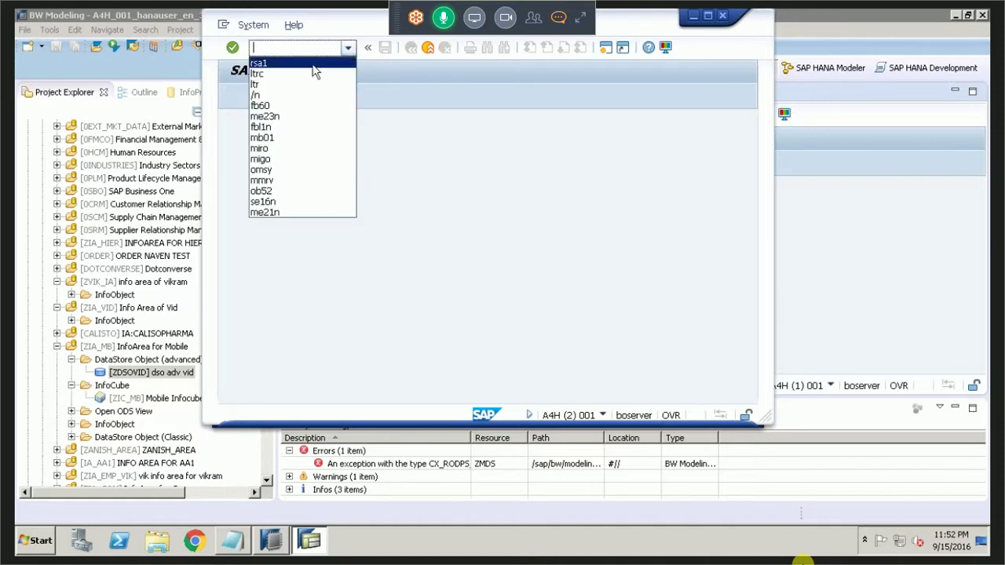
left_click(314, 66)
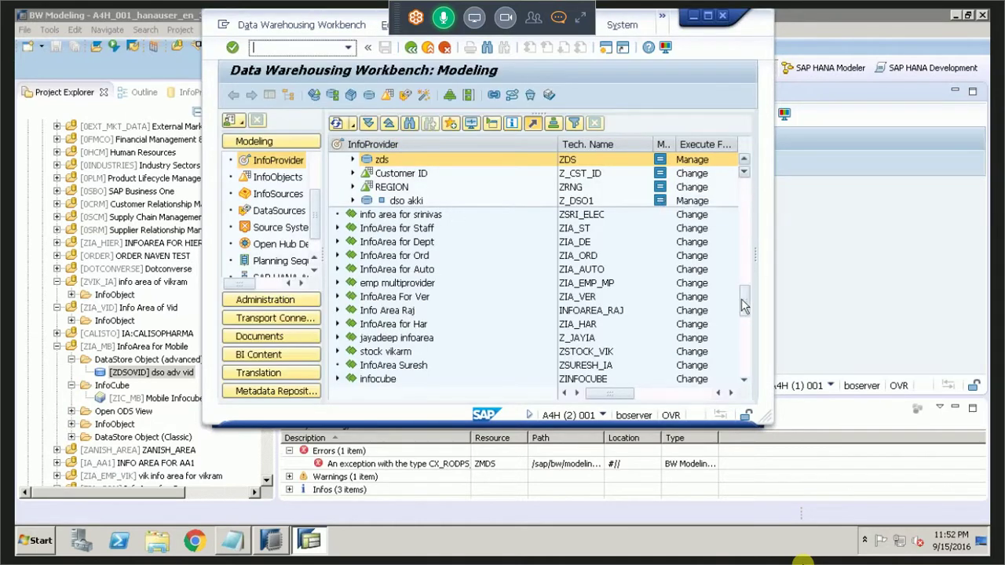
Step: Locate the InfoArea for Mobile (ZIA_MB) in the InfoProvider tree and expand it
left_click(743, 160)
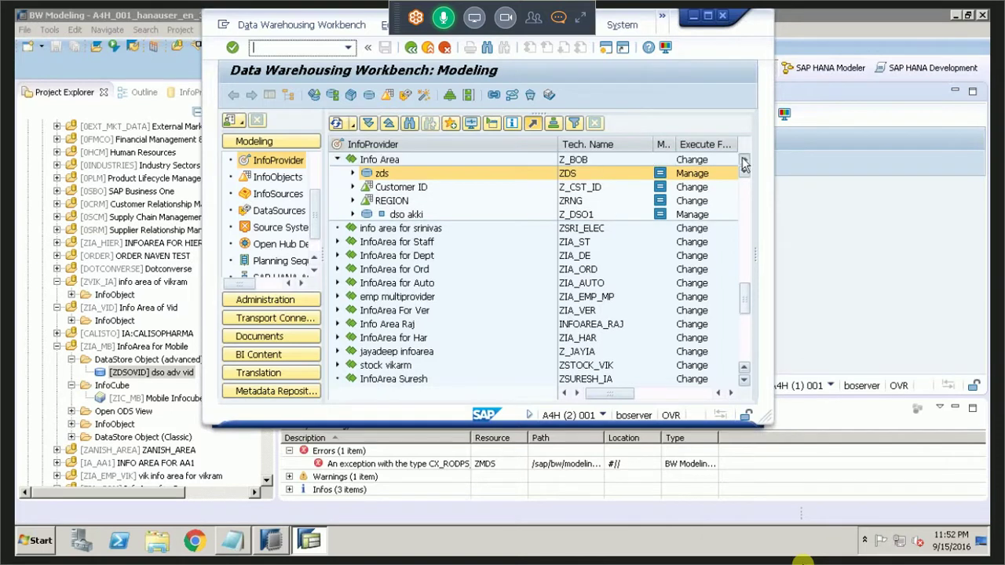
left_click(743, 159)
left_click(743, 160)
left_click(744, 160)
left_click(744, 160)
left_click(744, 159)
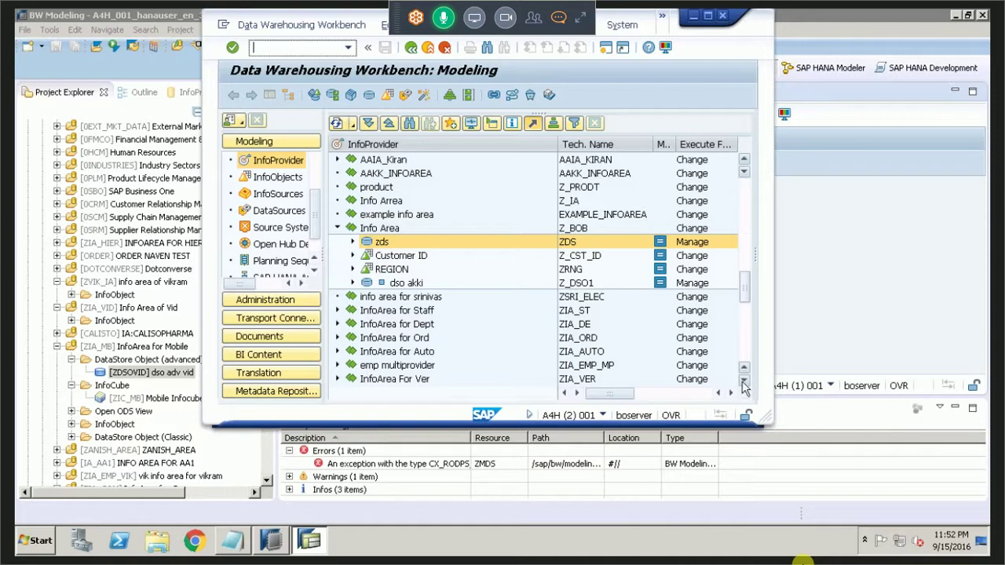
scroll(744, 383, "down", 2)
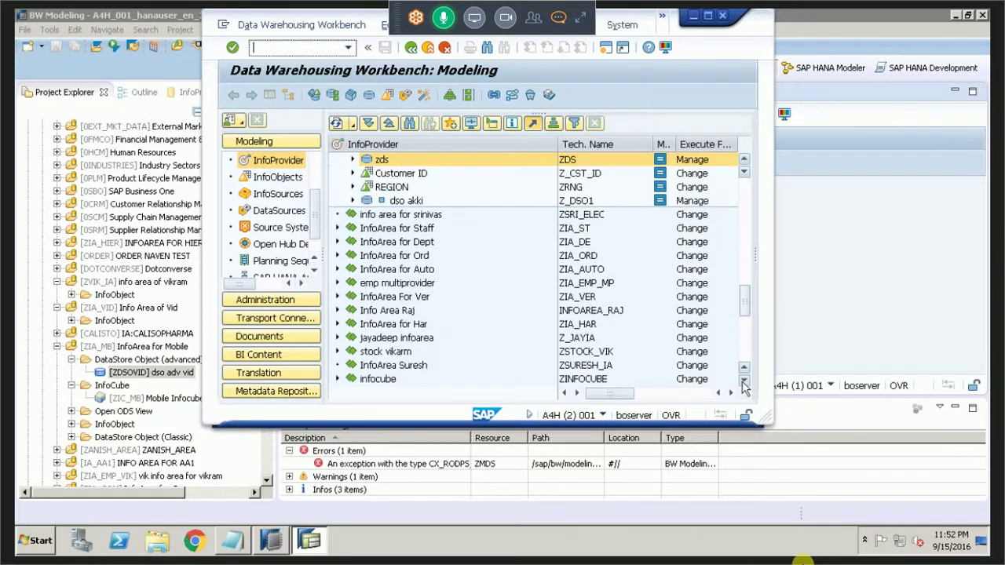
scroll(744, 382, "down", 3)
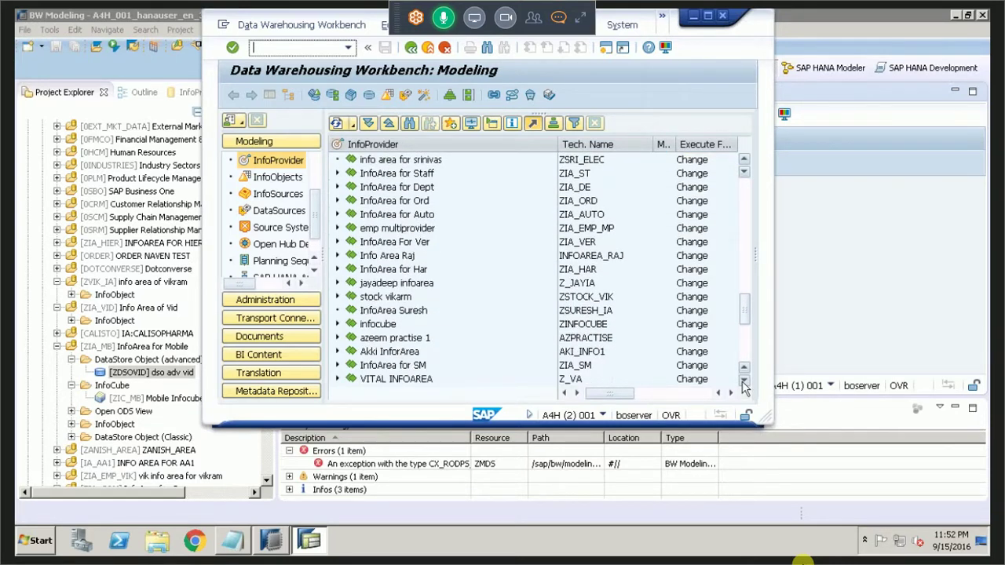
scroll(743, 385, "down", 3)
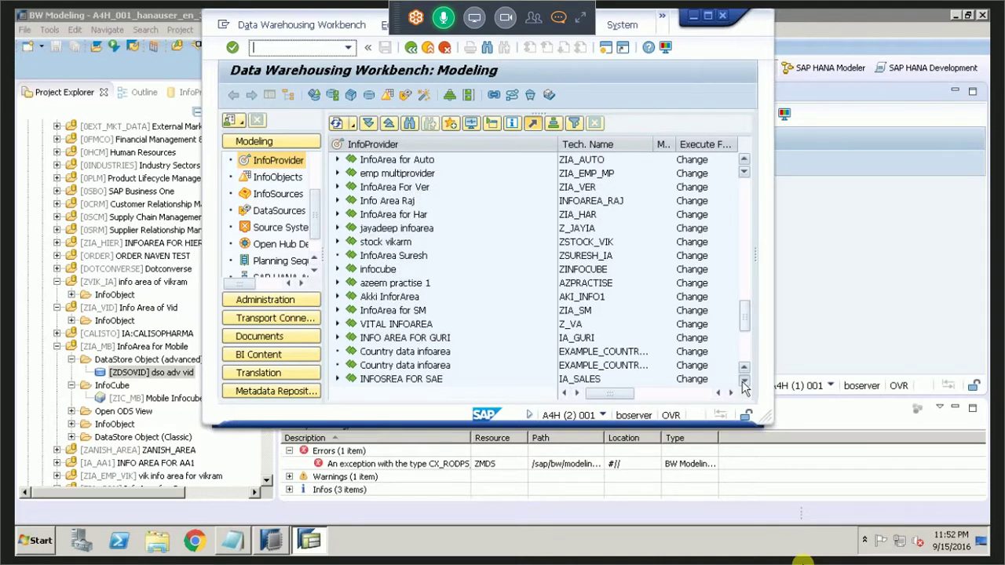
scroll(744, 385, "down", 3)
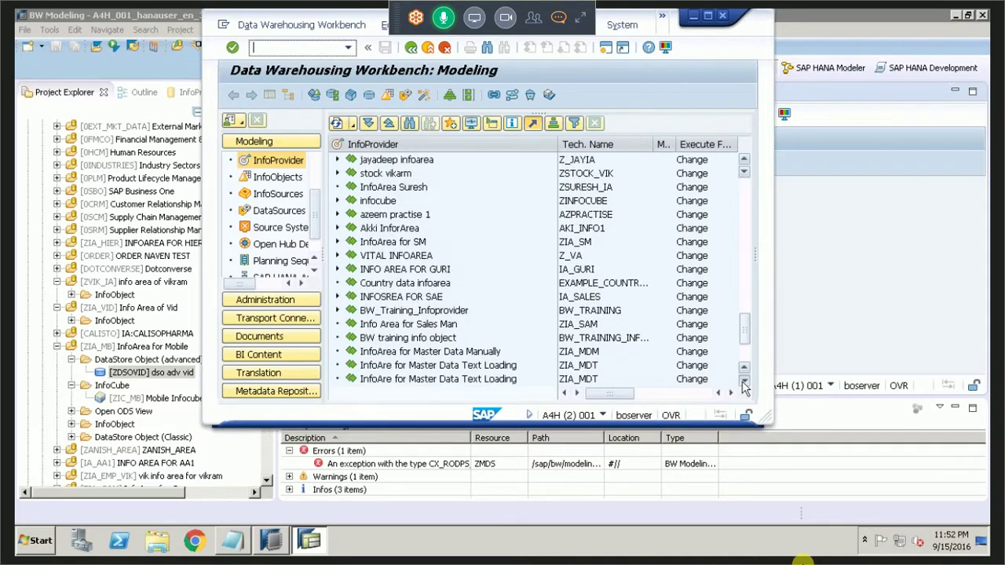
left_click(744, 161)
scroll(743, 161, "up", 3)
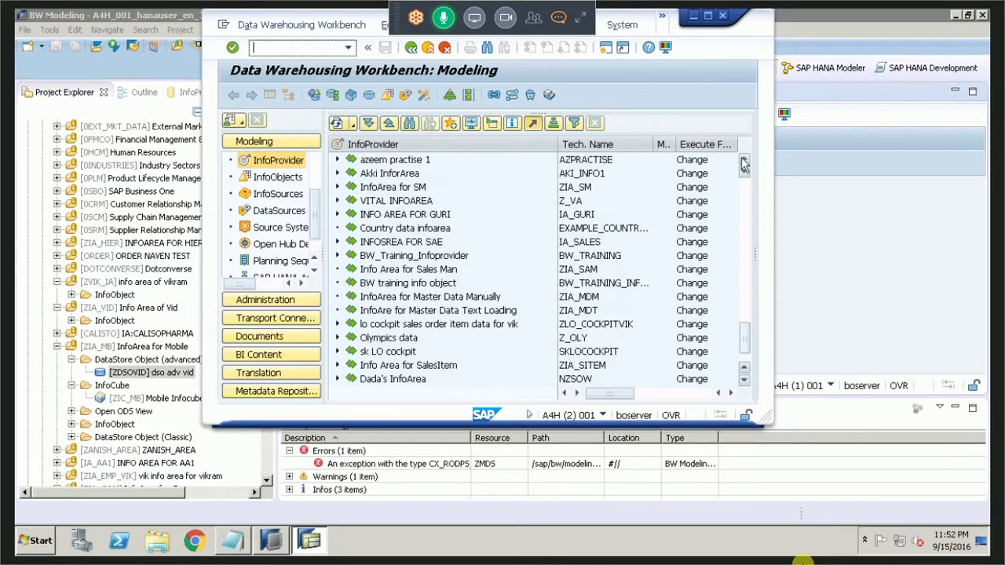
left_click(744, 161)
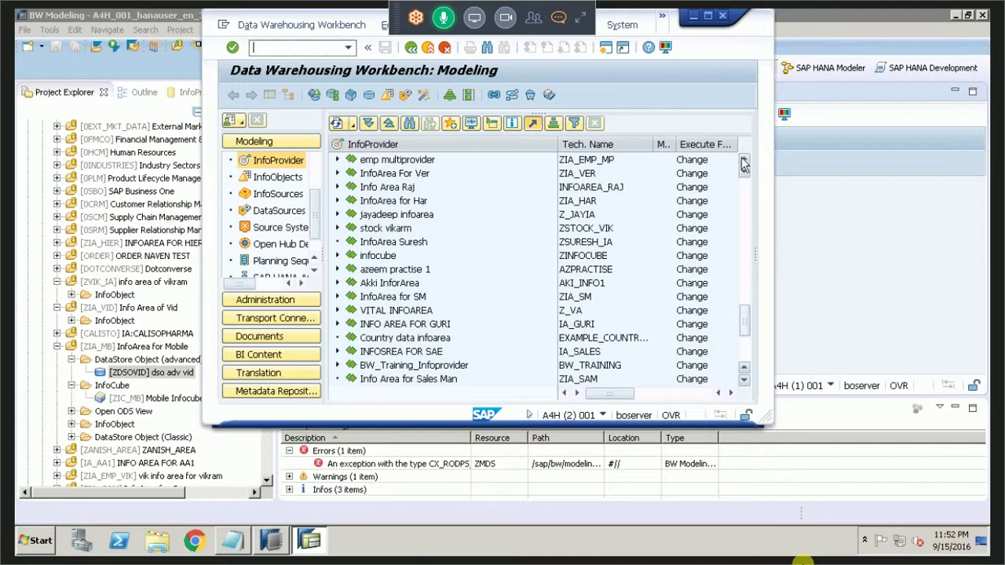
scroll(744, 161, "up", 4)
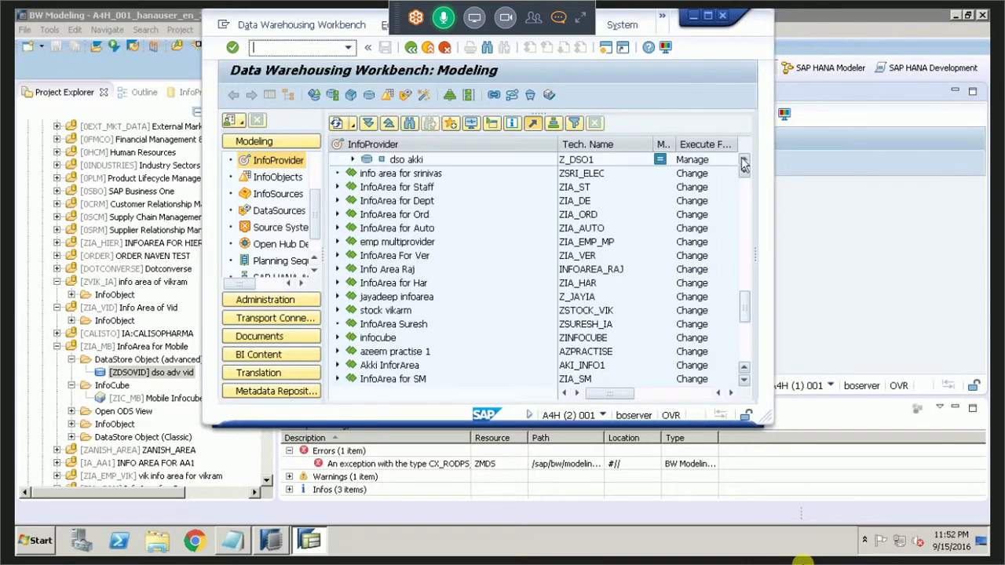
scroll(744, 161, "up", 2)
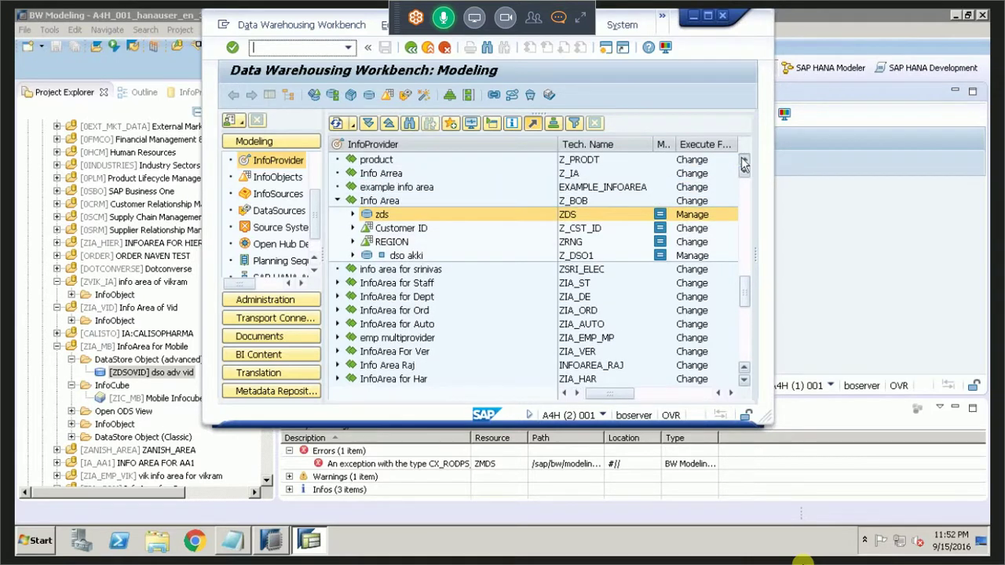
scroll(744, 161, "up", 3)
scroll(744, 161, "up", 3)
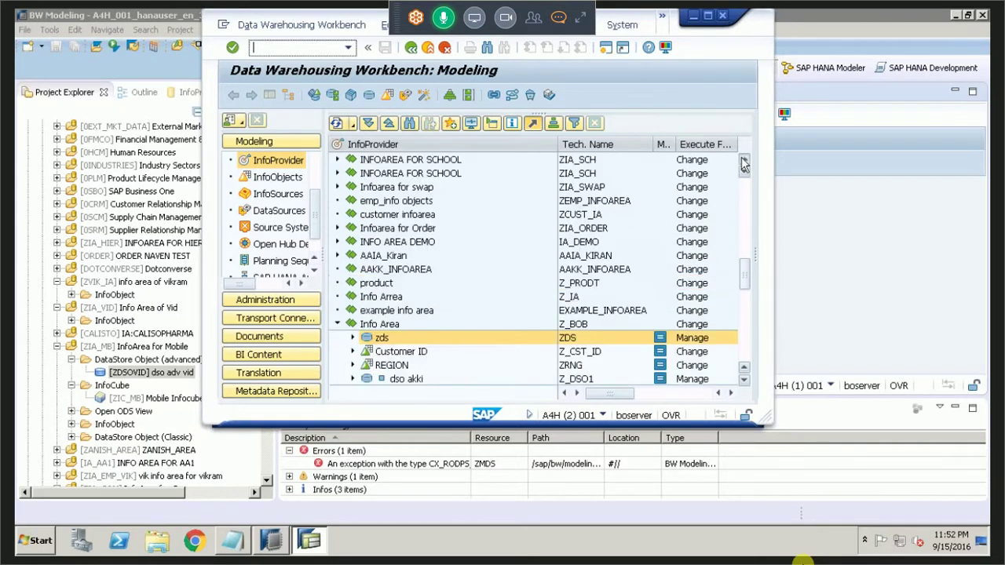
scroll(743, 163, "up", 3)
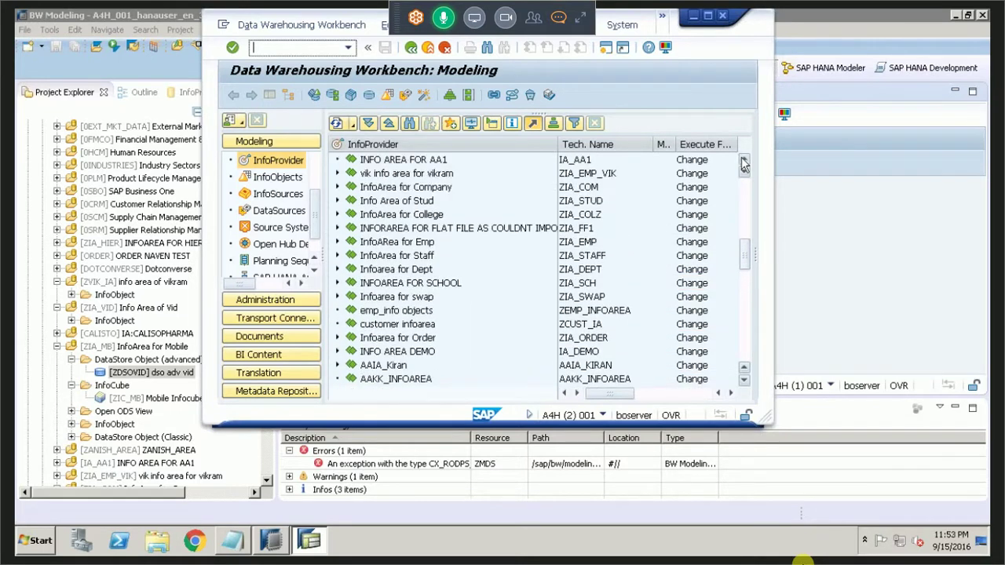
scroll(744, 162, "up", 1)
scroll(665, 174, "up", 1)
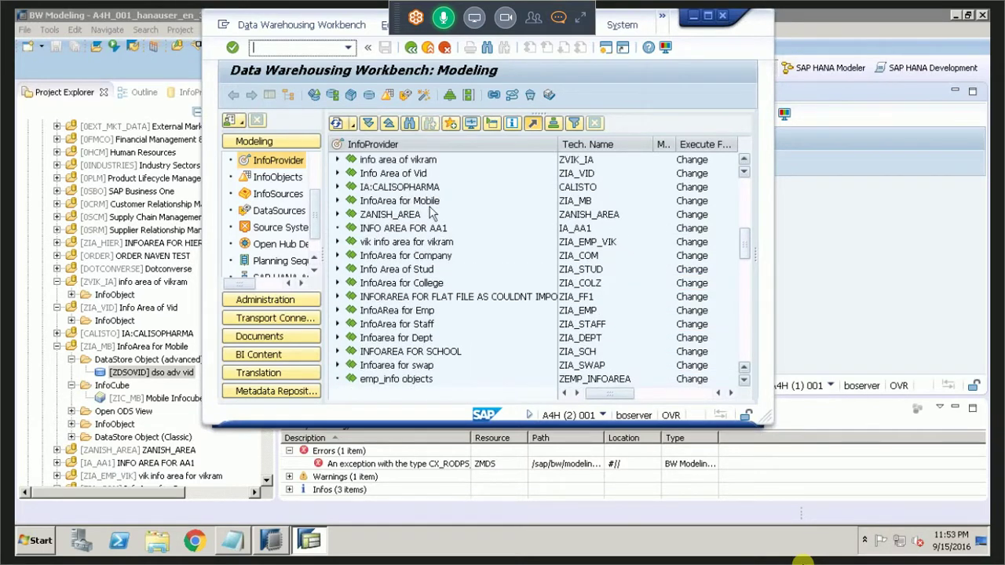
left_click(393, 201)
left_click(338, 201)
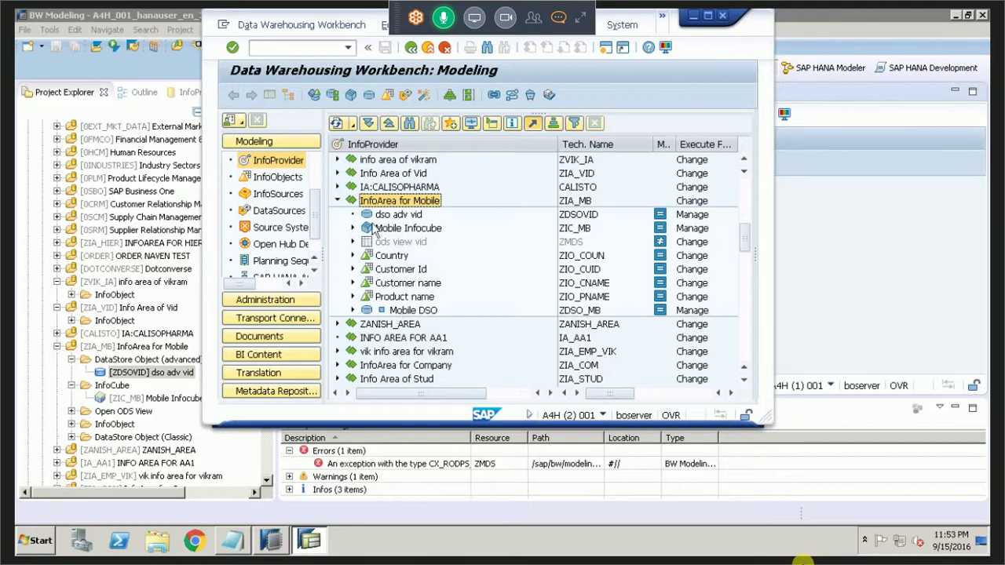
Step: Inspect the transformation creation options for the DataStore Object ZDSOVID and cancel without creating one
left_click(401, 215)
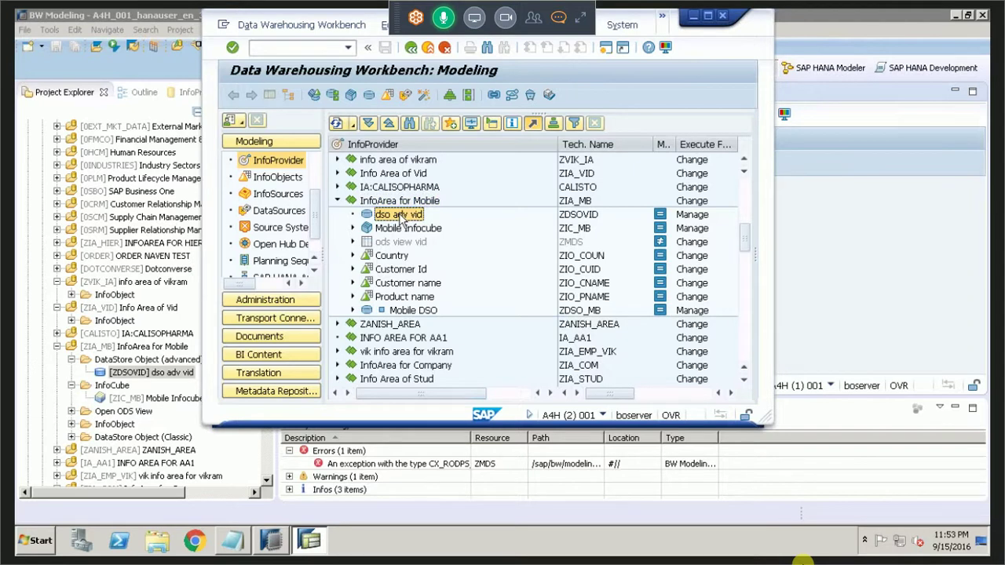
right_click(400, 218)
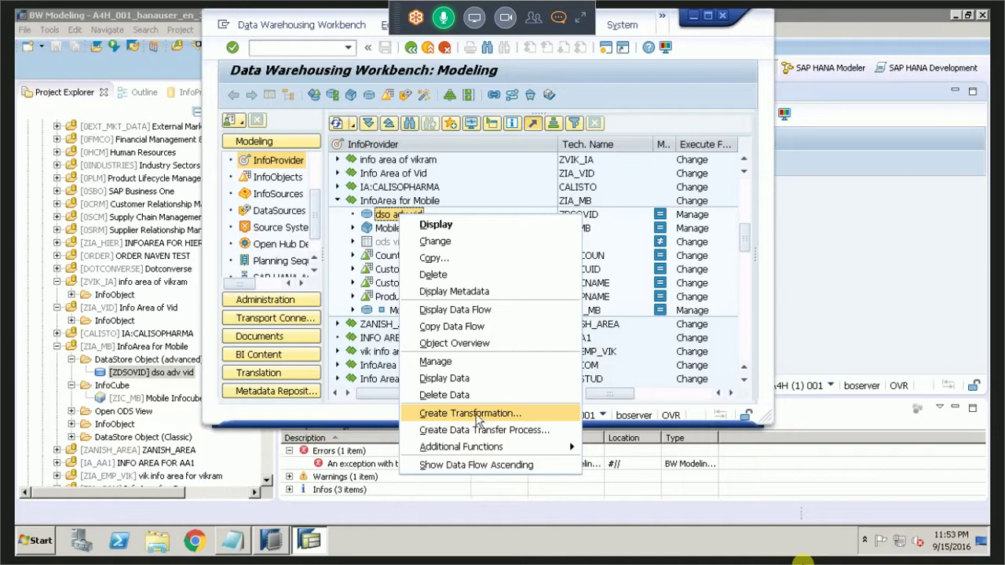
left_click(472, 414)
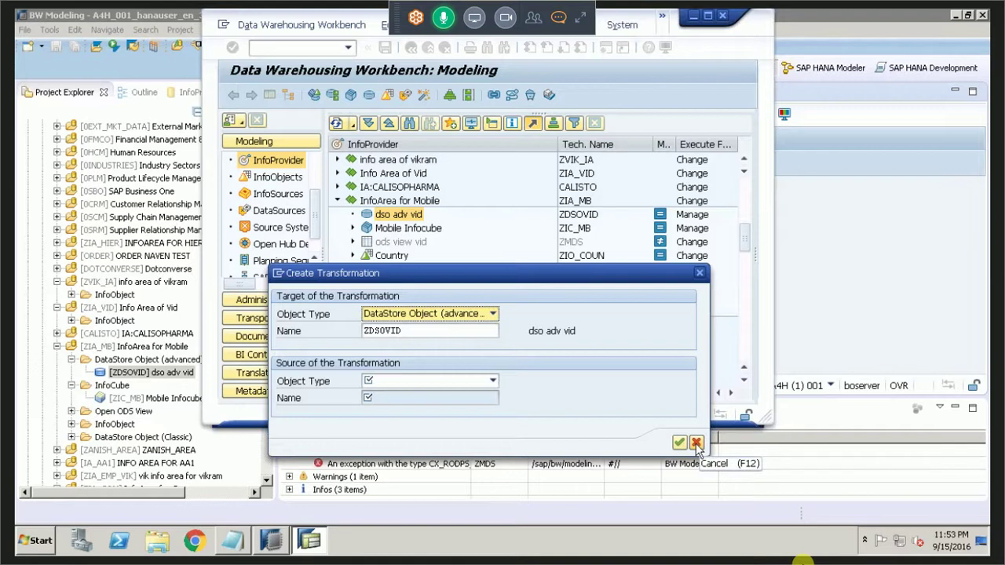
left_click(697, 445)
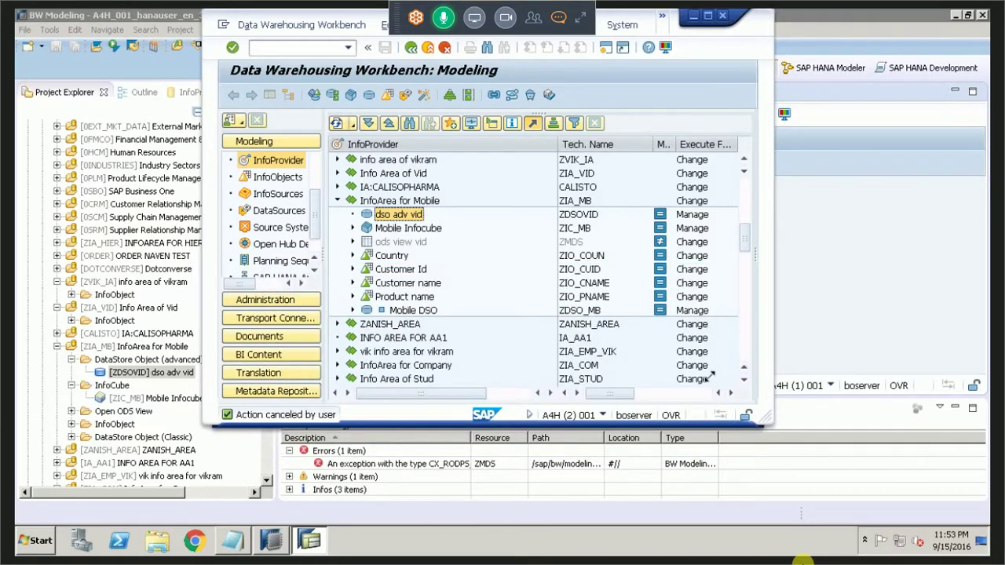
Step: Close the Data Warehousing Workbench window and return to SAP HANA Studio
left_click_drag(770, 11, 758, 103)
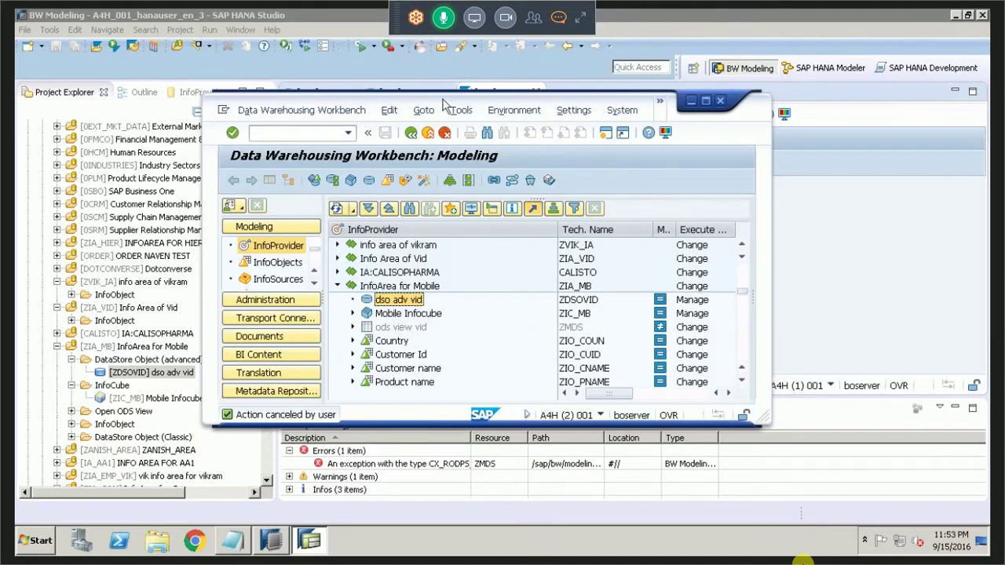
left_click_drag(659, 102, 464, 202)
left_click(527, 193)
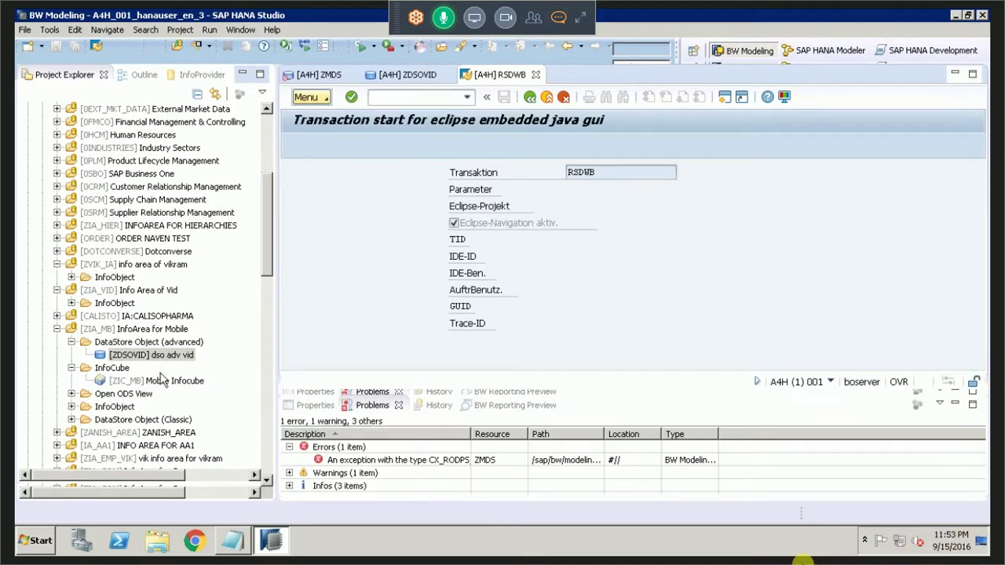
Step: Try to create a new query named PPPPP on the DataStore Object ZDSOVID
right_click(162, 355)
mouse_move(259, 183)
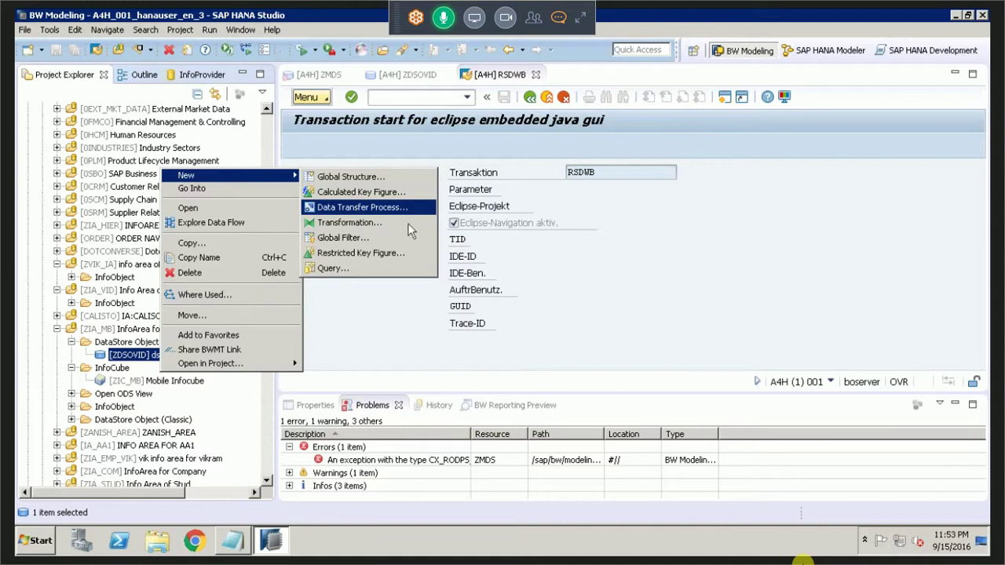
left_click(395, 277)
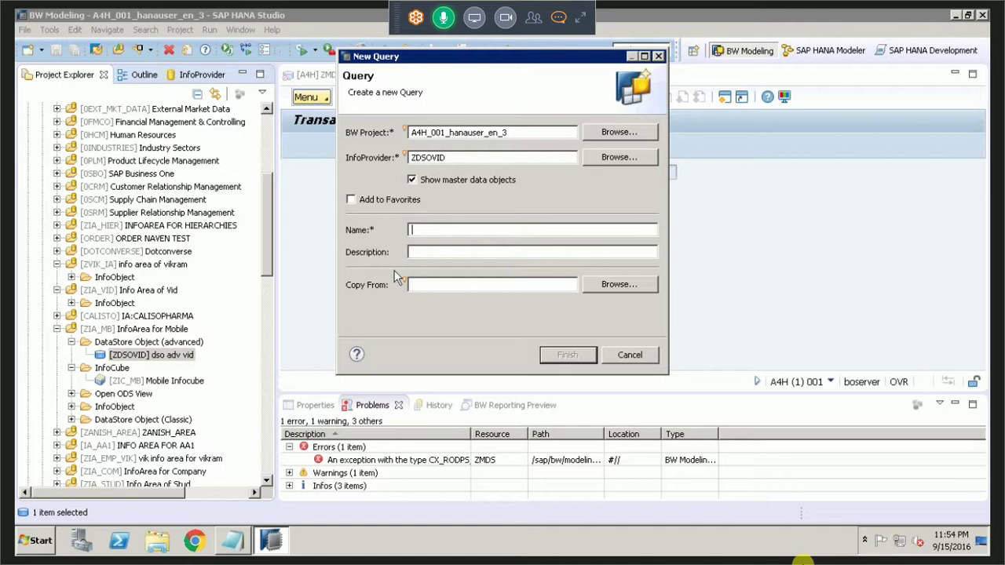
type("PPPPP")
left_click(567, 355)
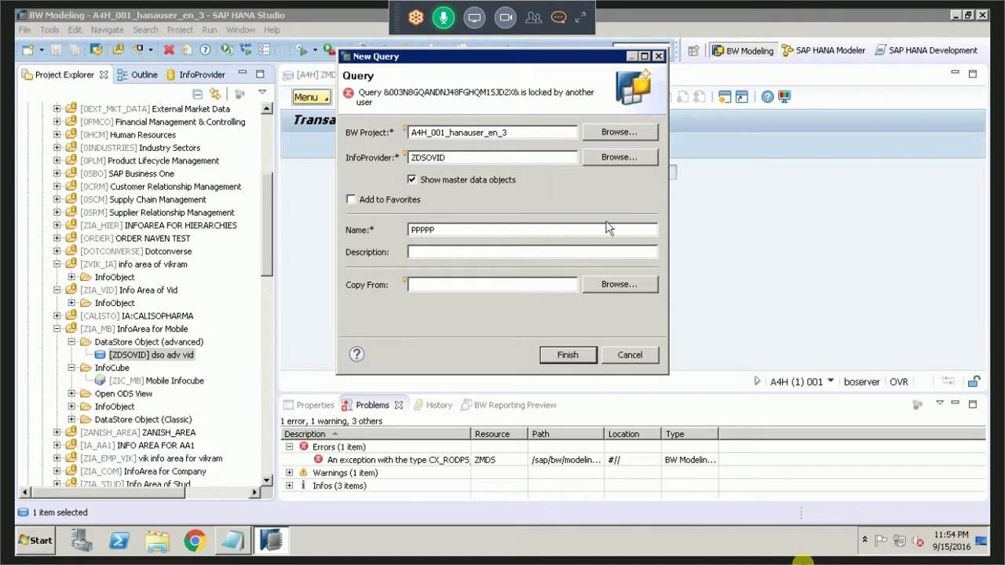
left_click(632, 355)
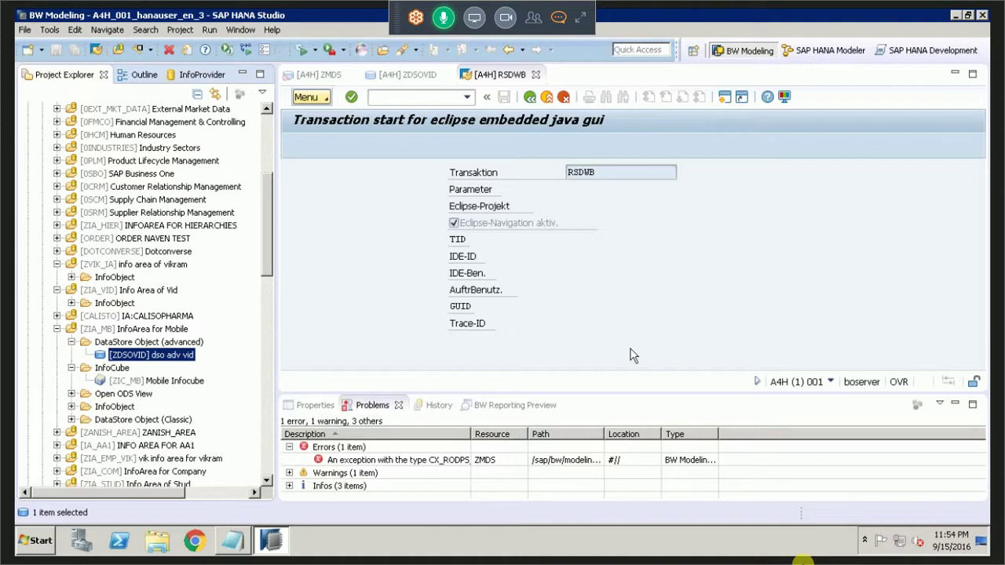
right_click(150, 361)
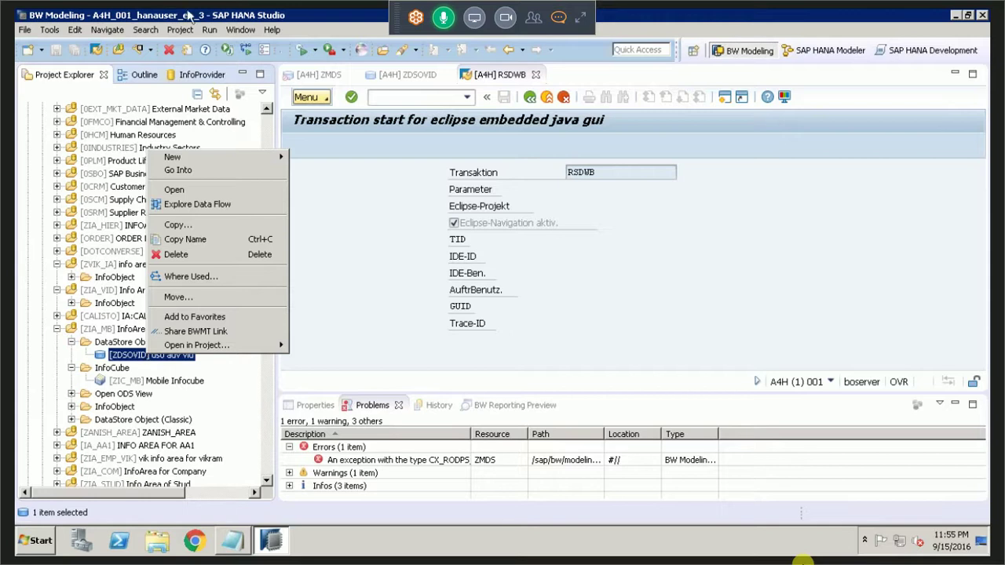
Step: Switch to the Notepad notes and add the heading "advandantages:-" several blank lines below the numbered list
left_click(234, 543)
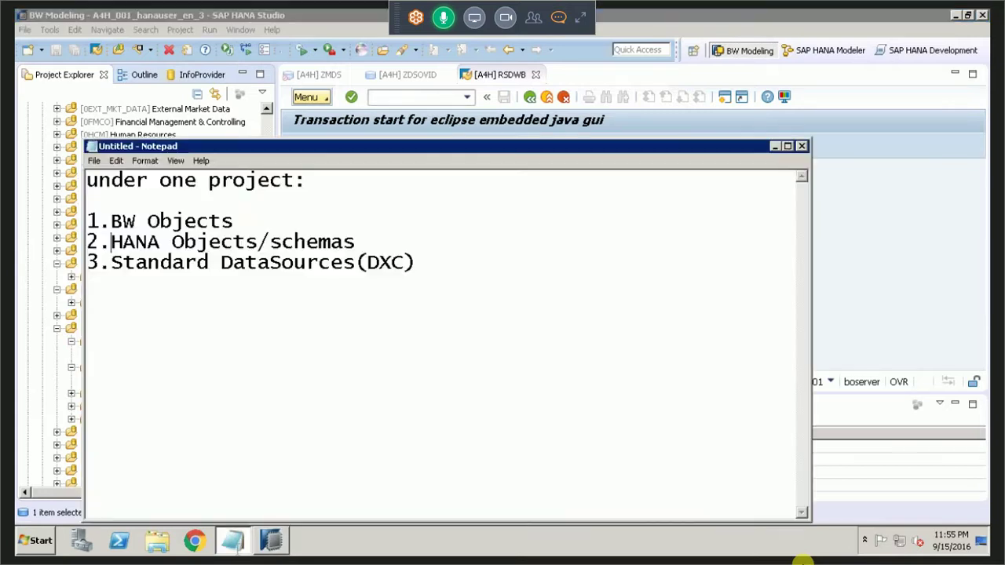
key("Return")
key("Return")
key("Return")
key("Return")
key("Return")
key("Return")
key("Return")
key("Return")
key("Return")
key("Return")
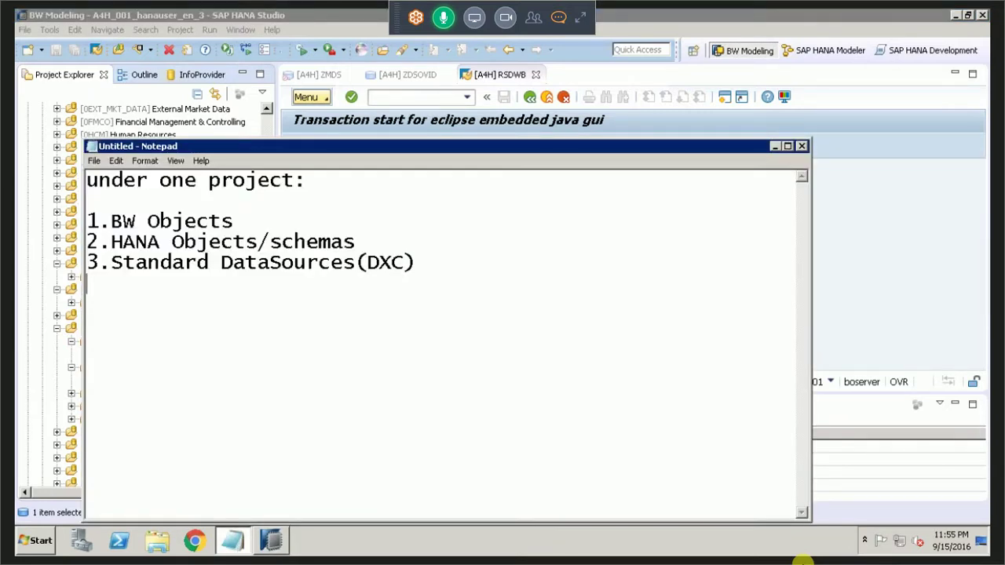
type("use")
key("BackSpace")
key("BackSpace")
type("advand")
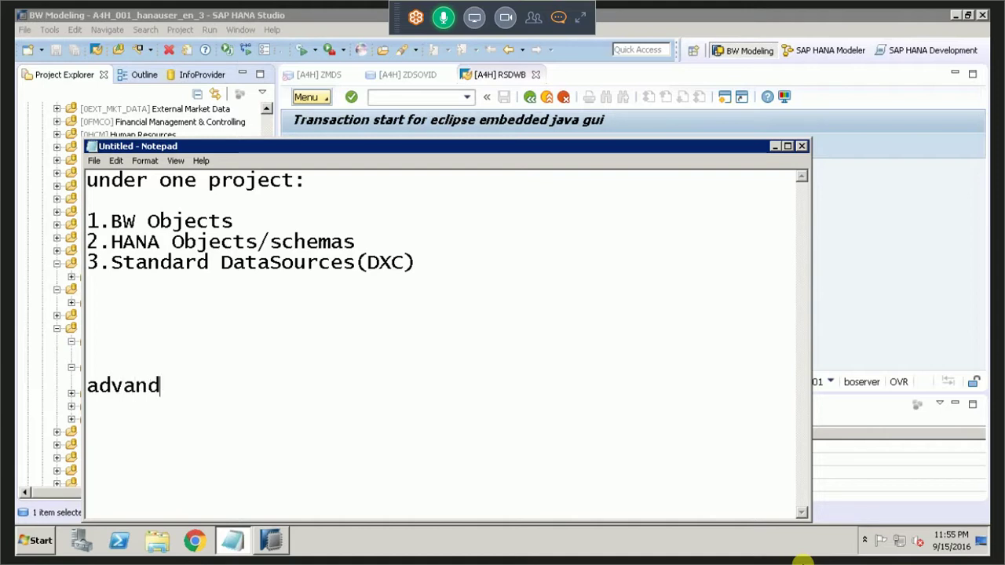
type("antag")
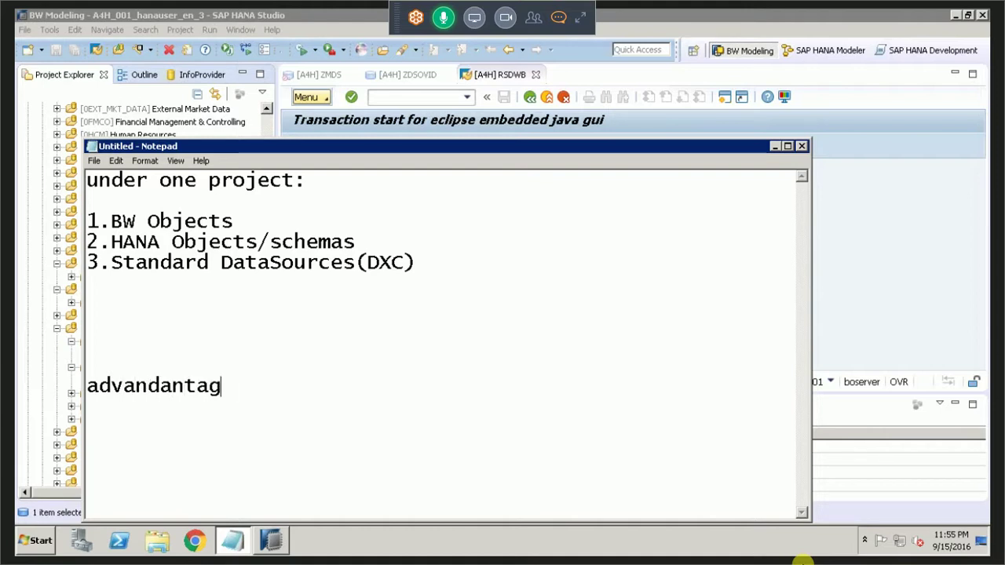
type("es:-")
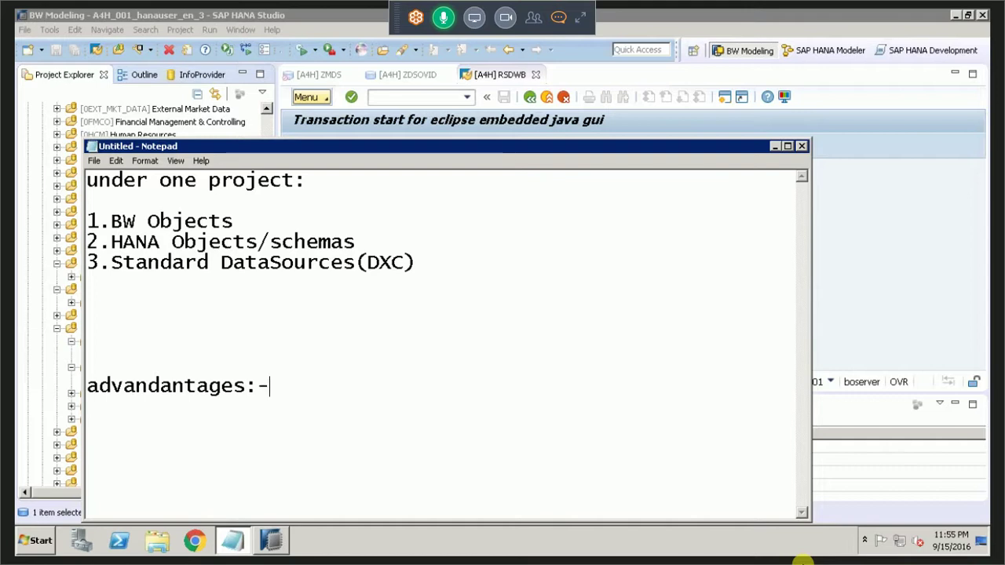
Step: Add the first point under the advantages heading: "1. we can use hana interface / bw interface"
key("Return")
type("1. we can ")
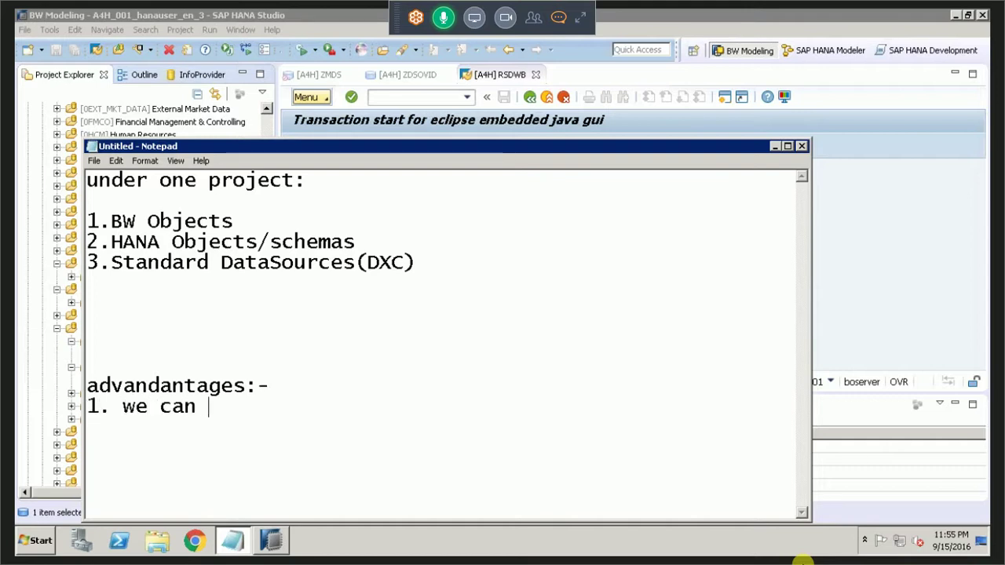
type("use h")
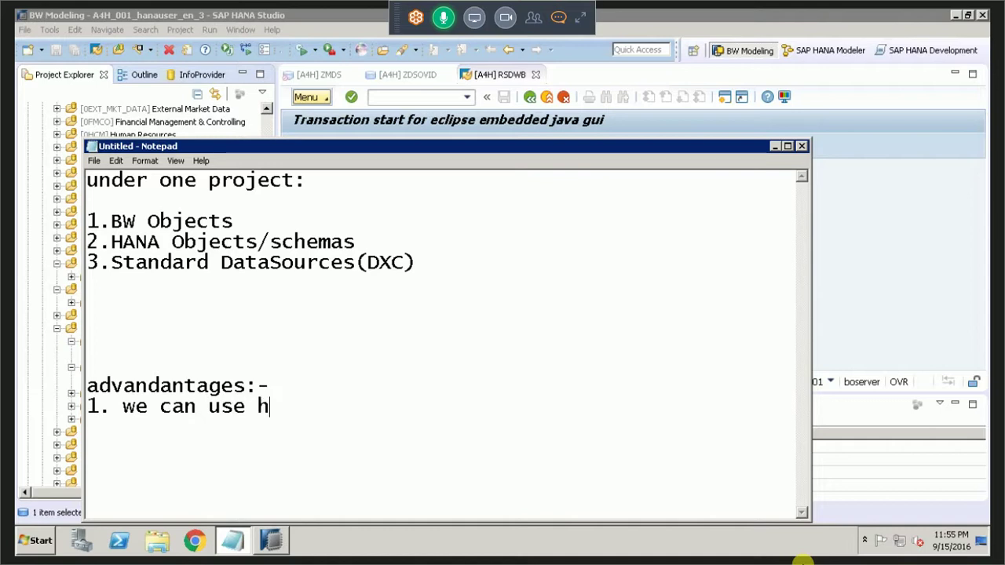
type("ana interface")
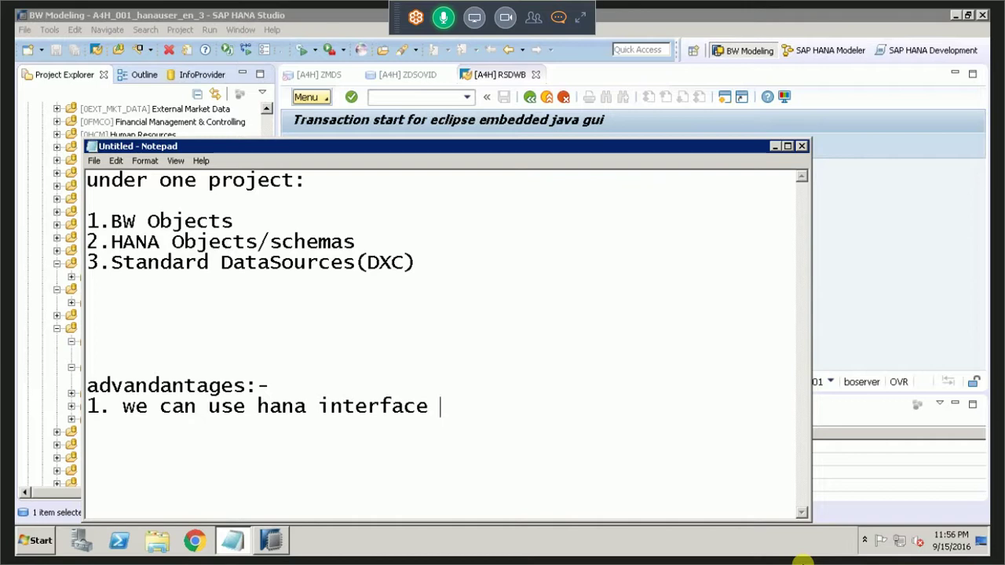
type(" / bw ")
type("interfa")
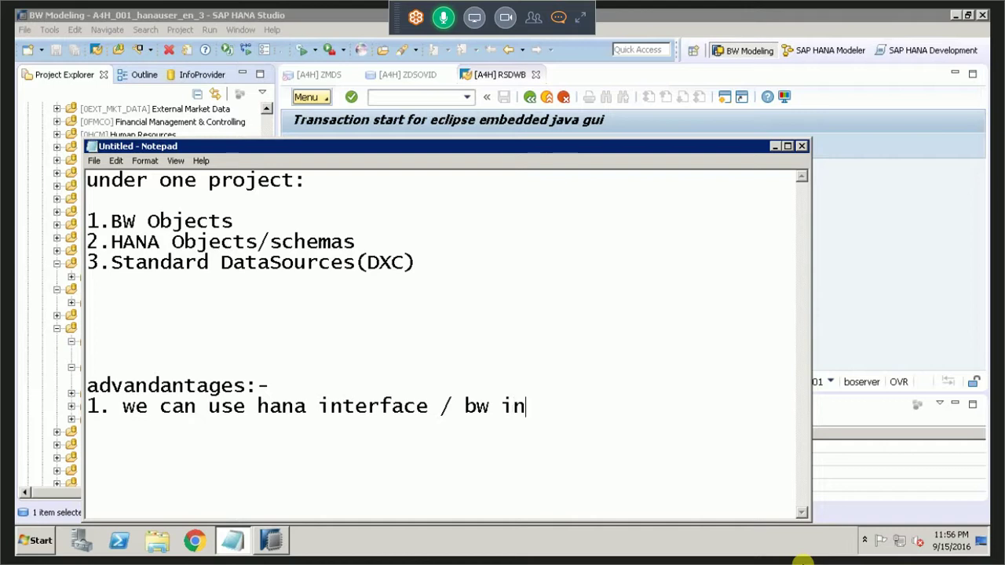
type("ce")
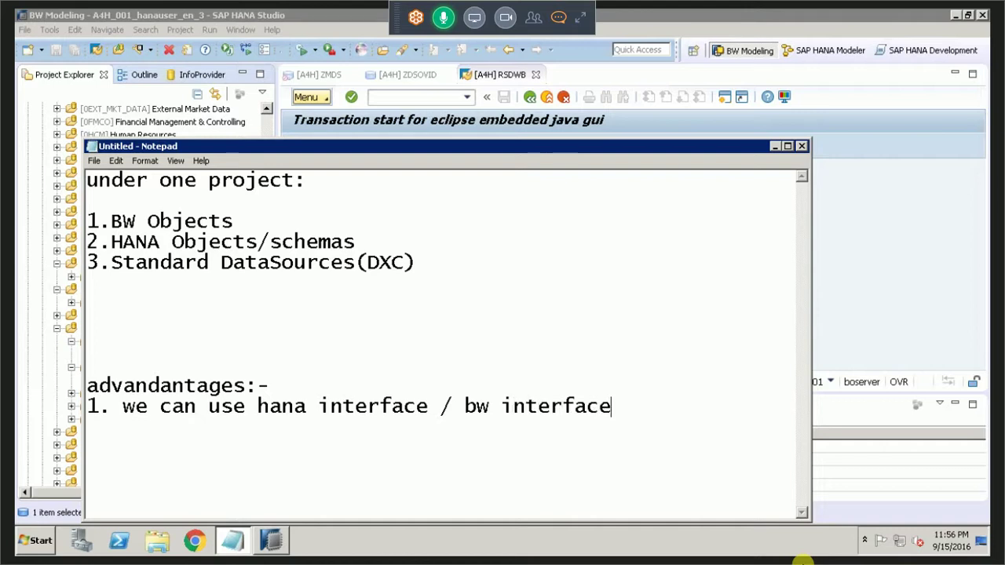
Step: Add the second point under the advantages heading: "2. use bw objects with hana objects"
key("Return")
type("2. ")
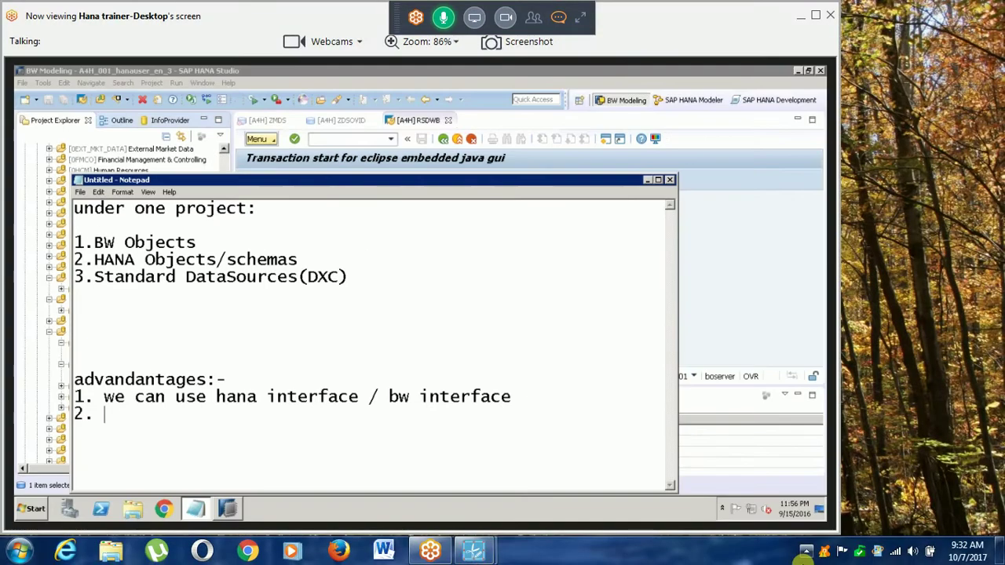
type("bw")
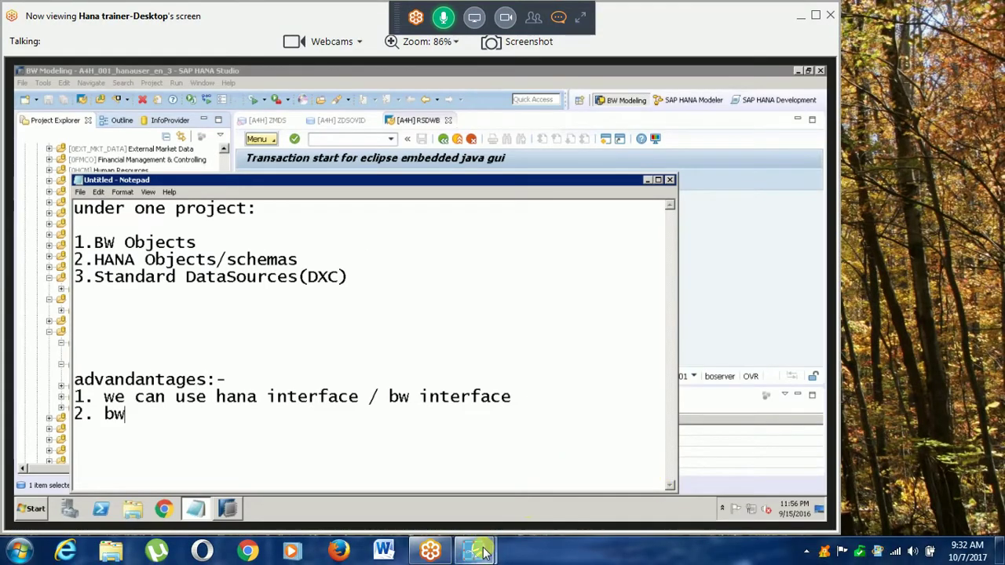
key("BackSpace")
key("BackSpace")
mouse_move(473, 550)
type("u")
left_click(501, 514)
type("se bw")
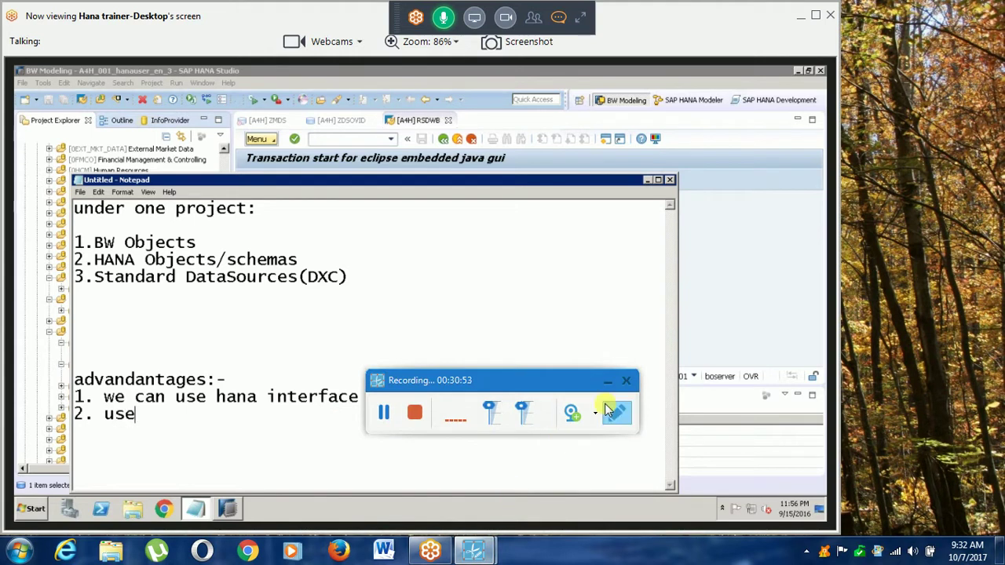
left_click(608, 381)
type("objec")
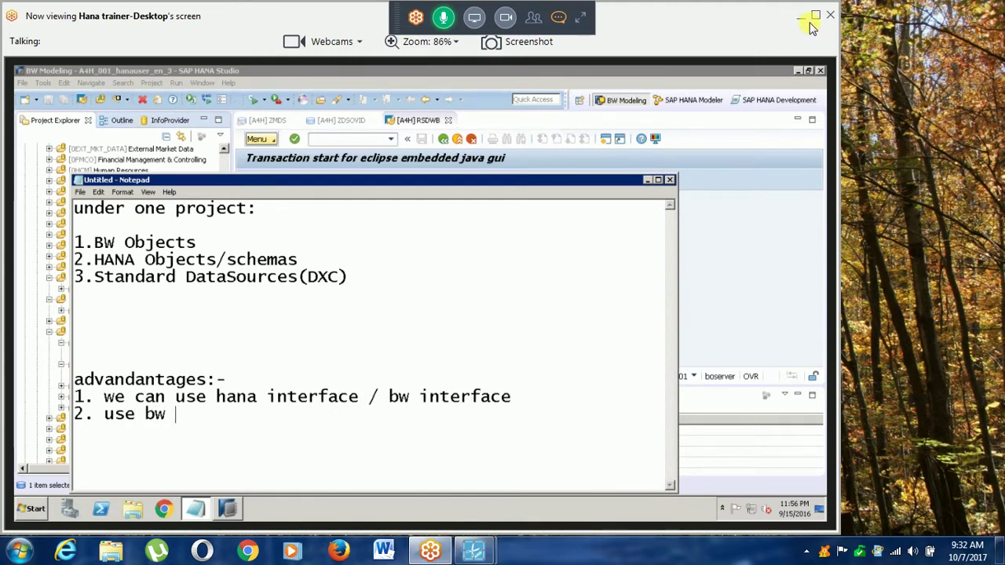
left_click(816, 19)
type("ts")
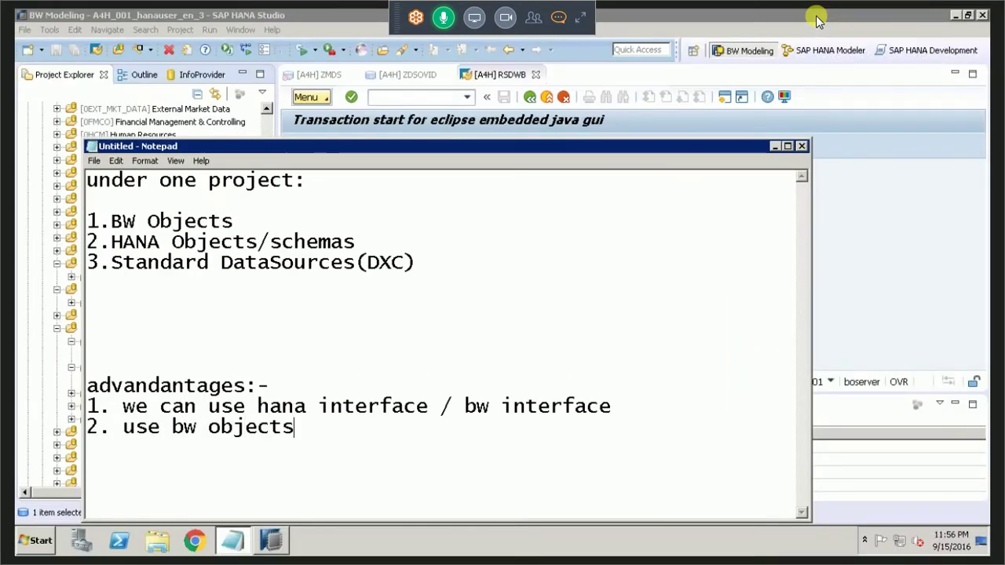
type(" with ")
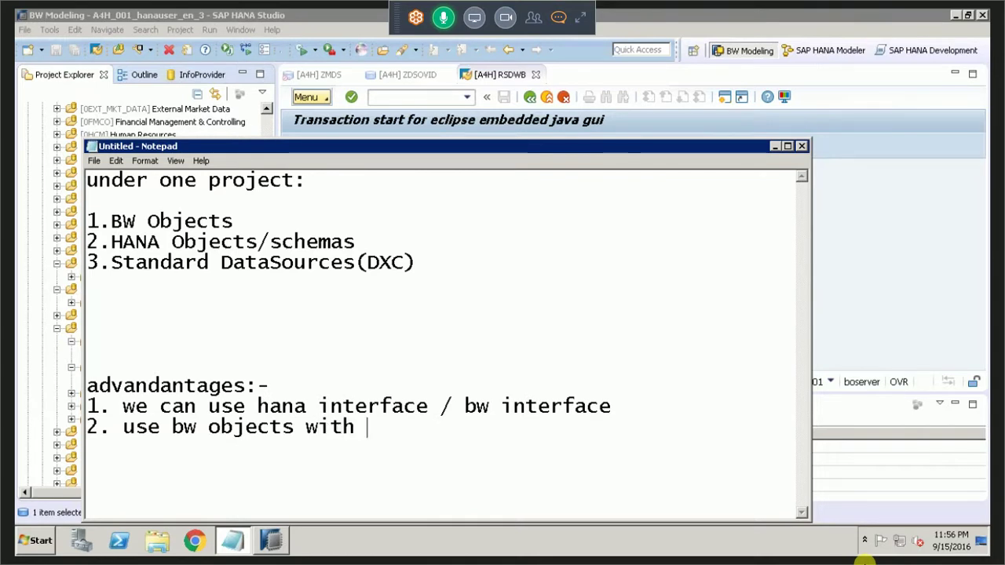
type("hana ")
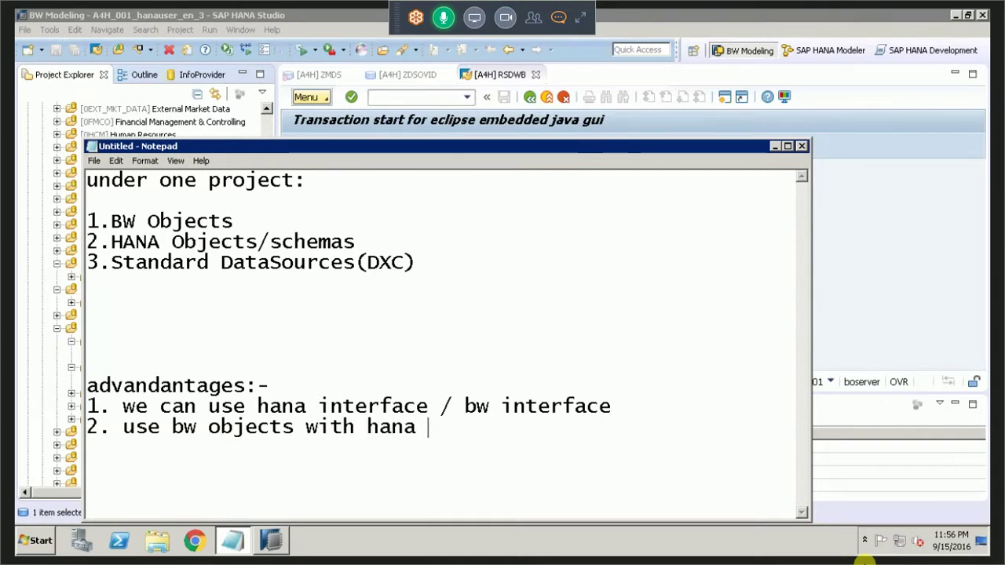
type("objects")
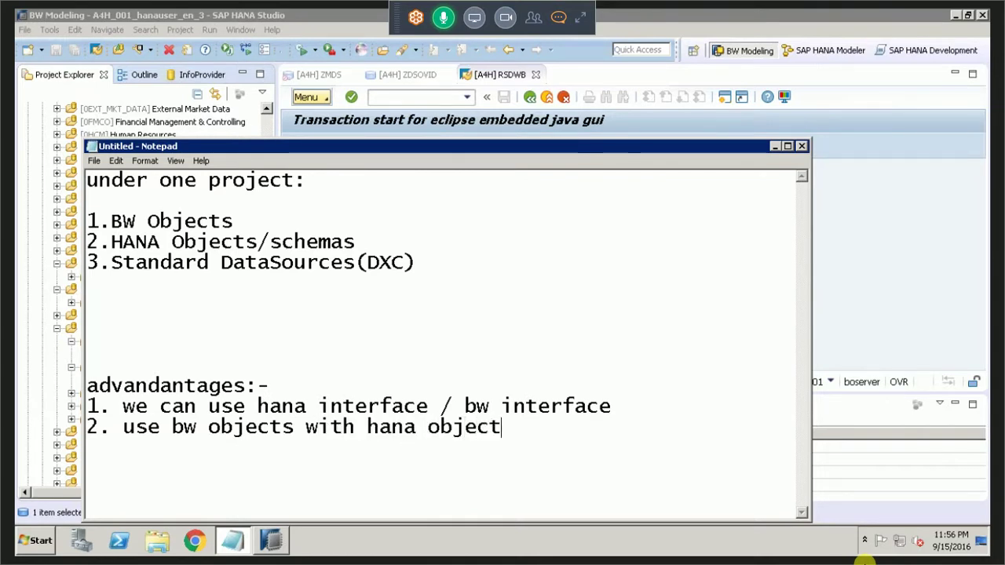
Step: Add the third advantage, "3. speed/performance", and leave three blank lines below it
key("Return")
type("3")
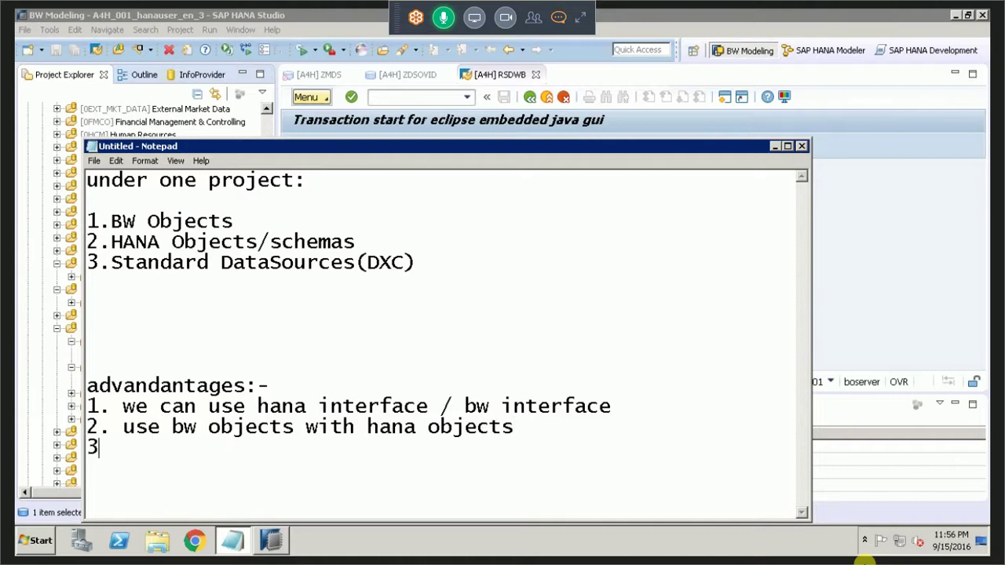
type(". sped")
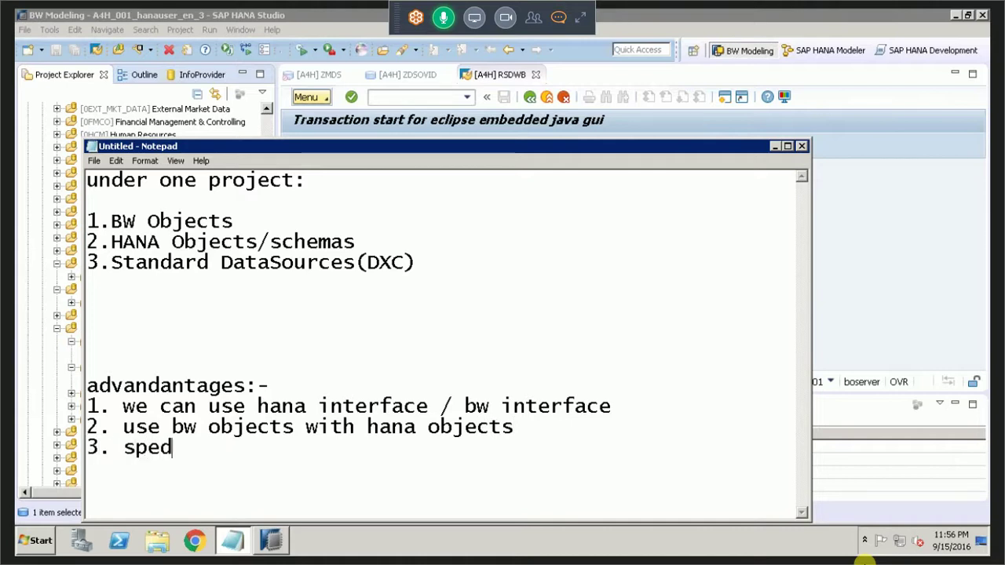
key("BackSpace")
type("ed")
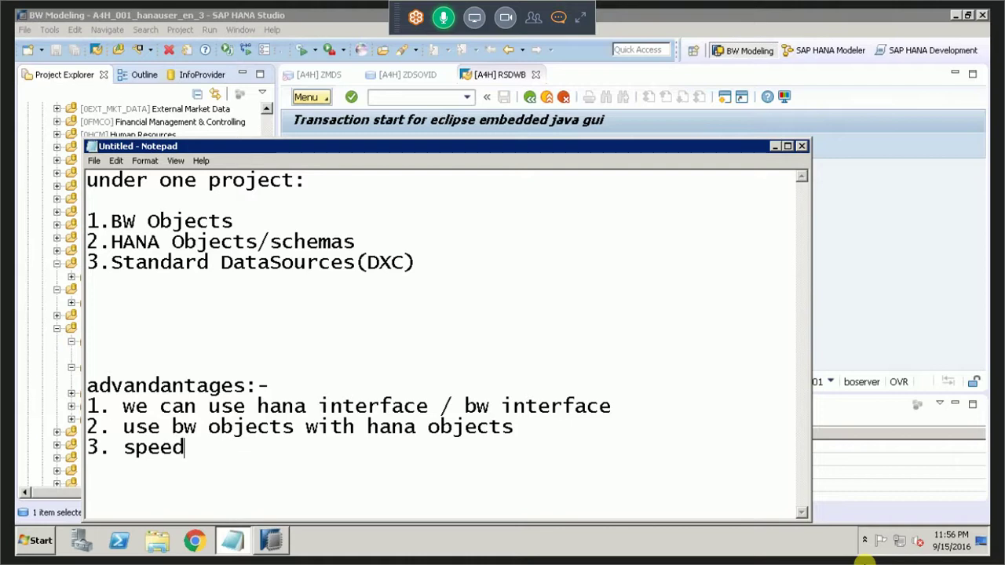
type("/perfor")
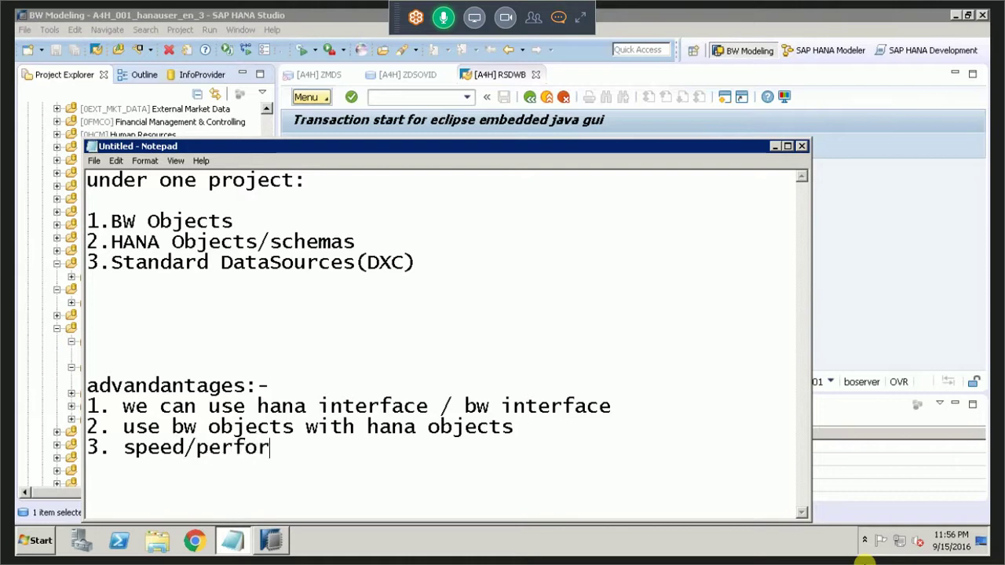
type("mance")
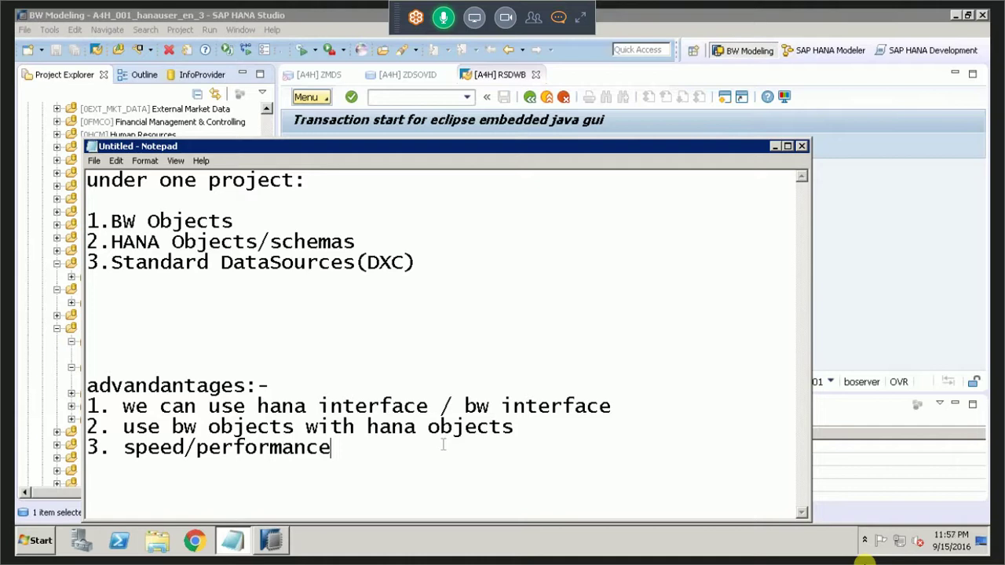
key("Return")
key("Return")
key("Return")
key("Return")
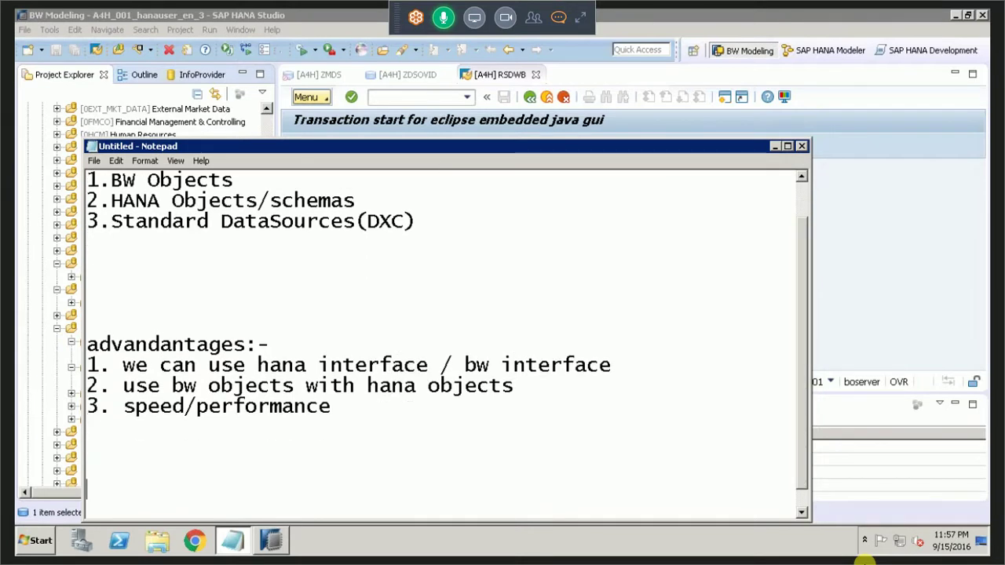
type("speec")
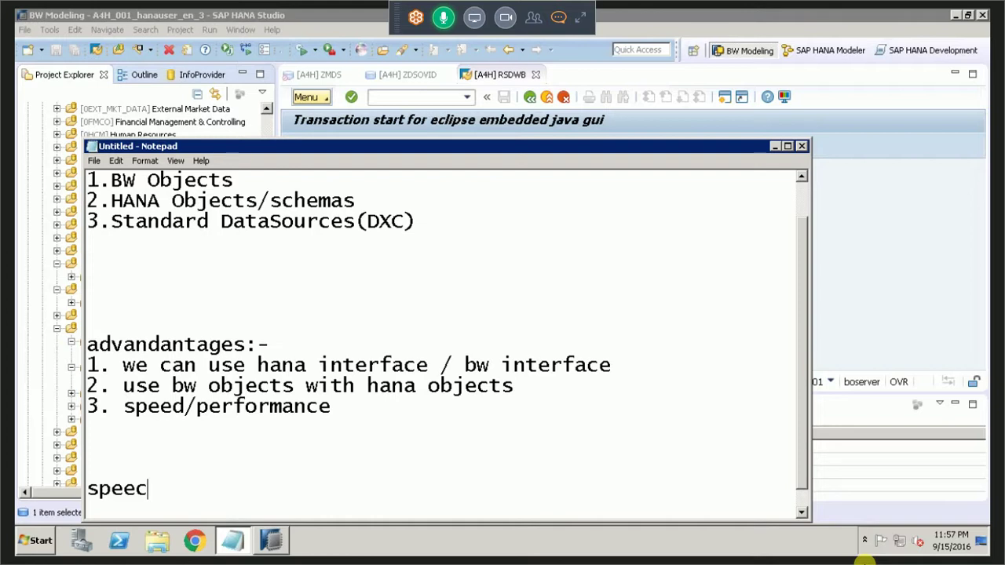
key("BackSpace")
type("d")
key("BackSpace")
key("BackSpace")
key("BackSpace")
key("BackSpace")
key("BackSpace")
type("spped")
key("BackSpace")
key("BackSpace")
key("BackSpace")
key("BackSpace")
key("BackSpace")
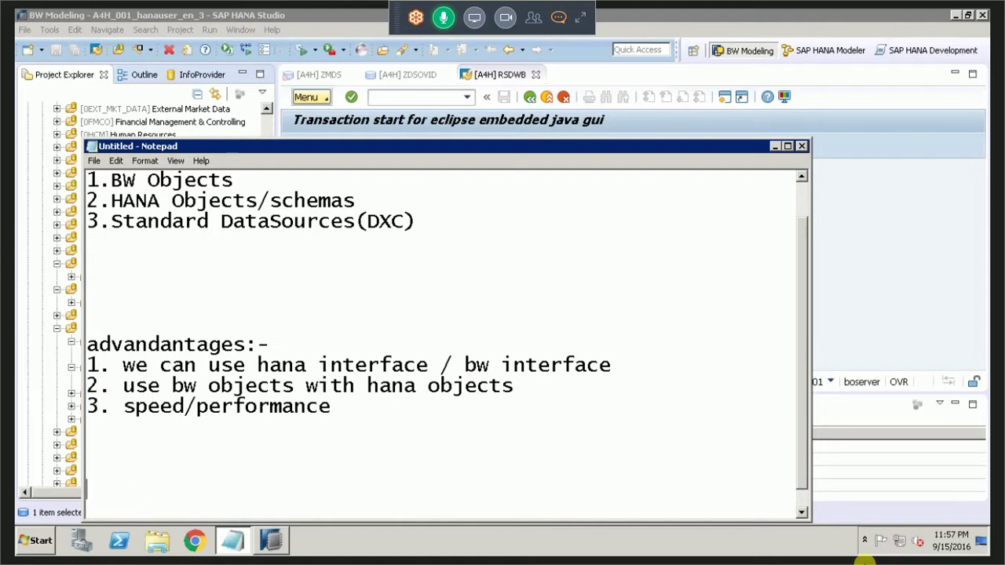
Step: Write the note "performance will increased very much," below the blank lines under the advantages list
type("performance")
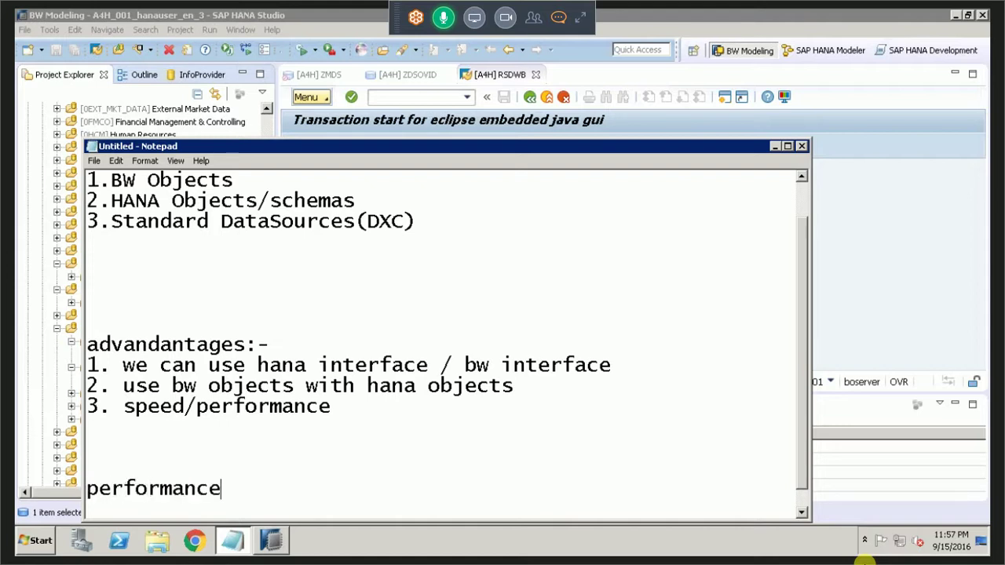
type(" will increate")
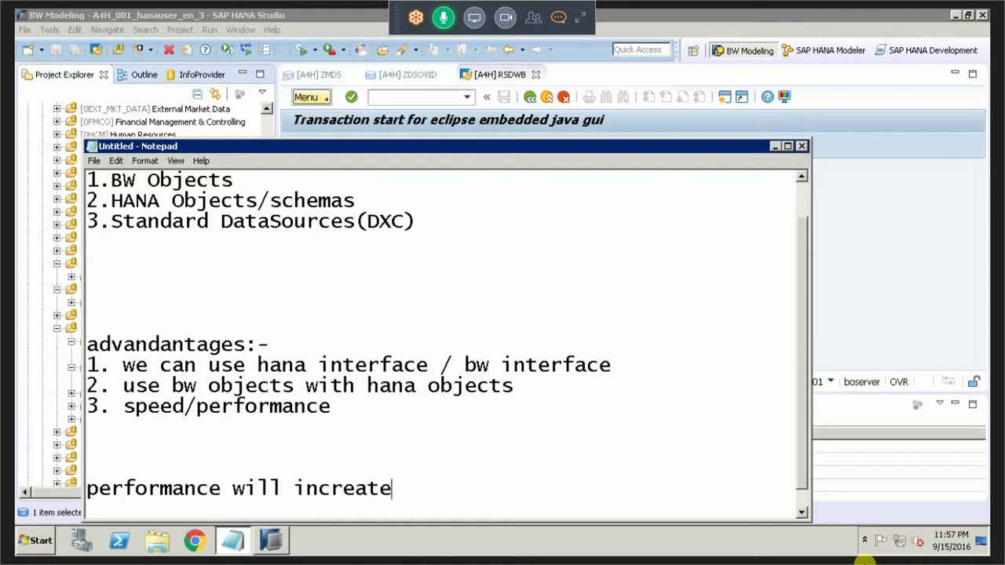
key("BackSpace")
key("BackSpace")
type("sed very")
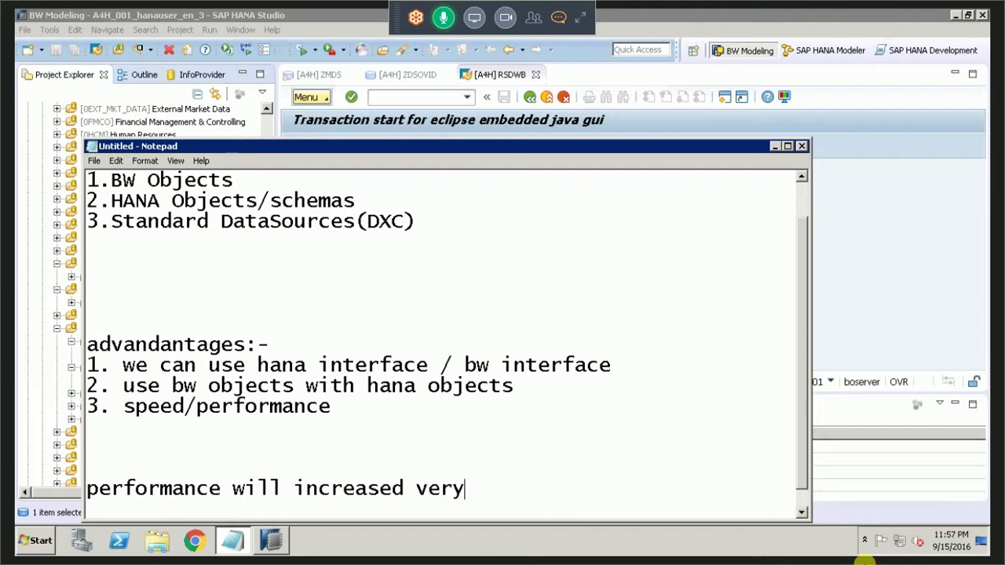
type(" much")
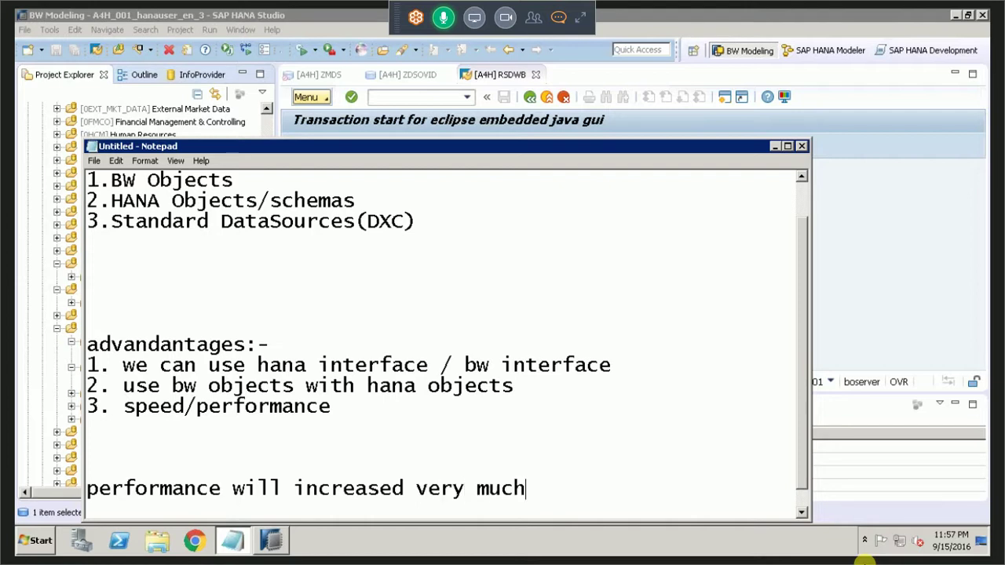
type(",")
key("Return")
key("Return")
key("BackSpace")
key("BackSpace")
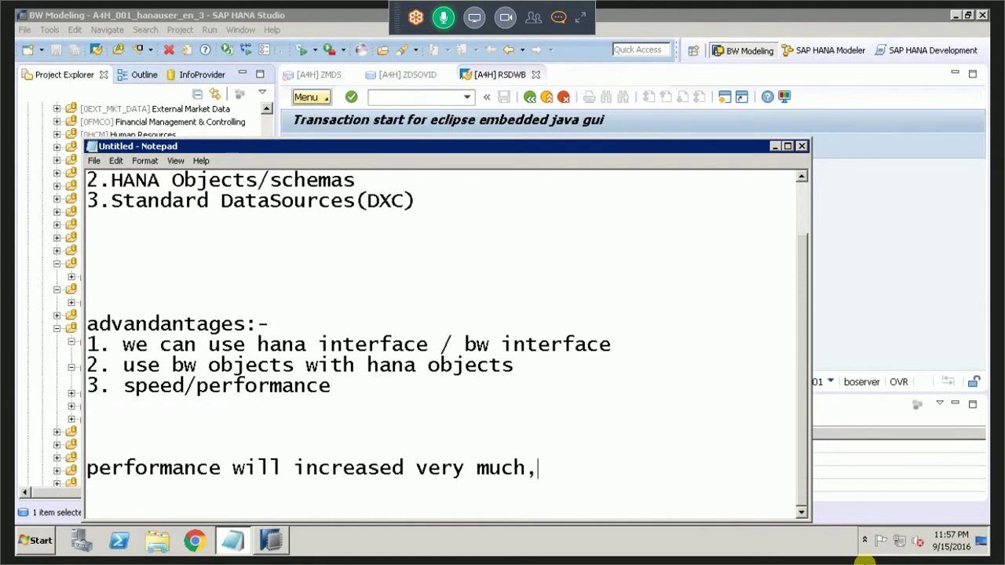
Step: Extend the performance note on the same line with "with BW on HANA"
key("Return")
type("B")
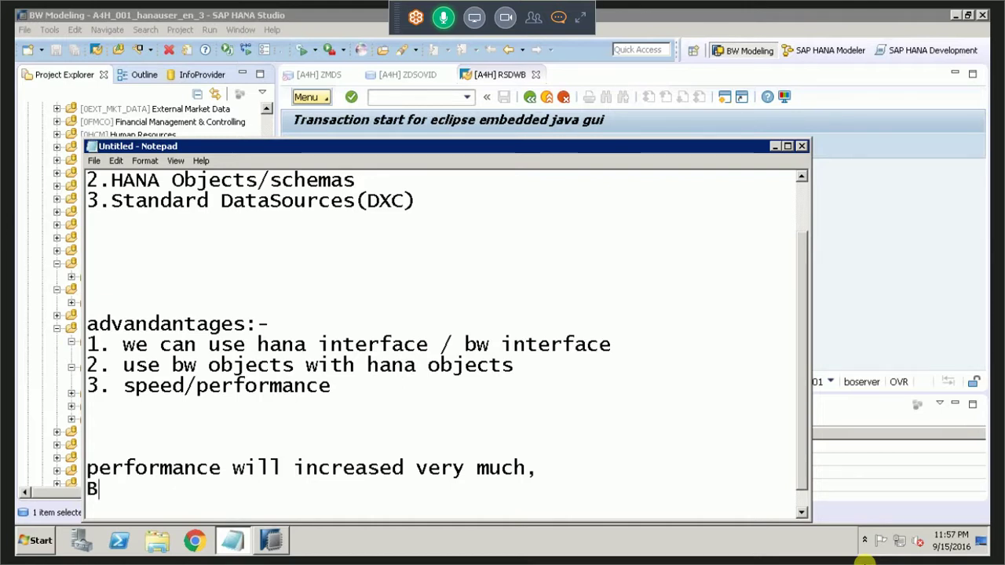
key("BackSpace")
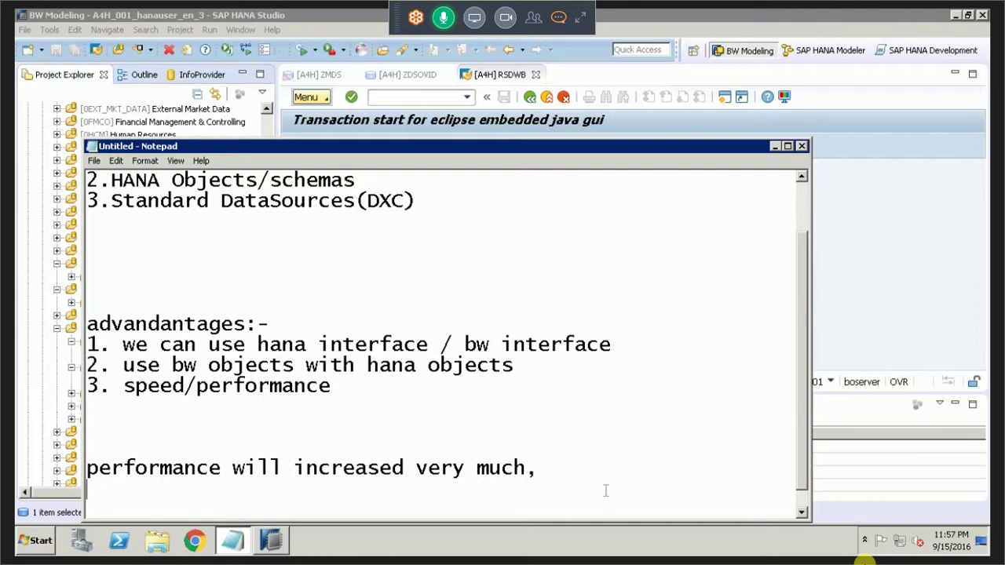
key("BackSpace")
type("with ")
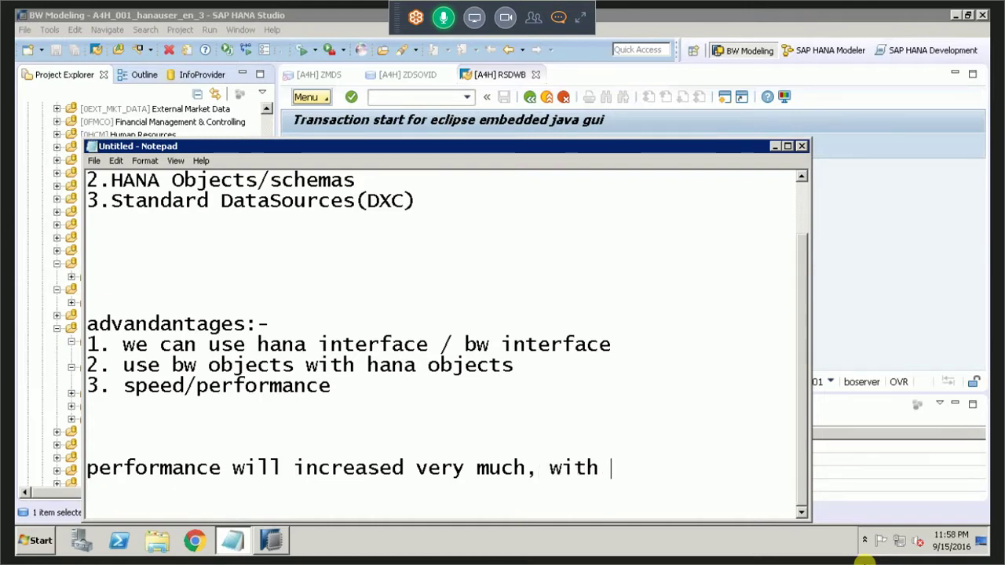
type("BW on HANA")
Step: Add the explanation "means HANA is in background/storage/data" on the line below the performance note
key("Return")
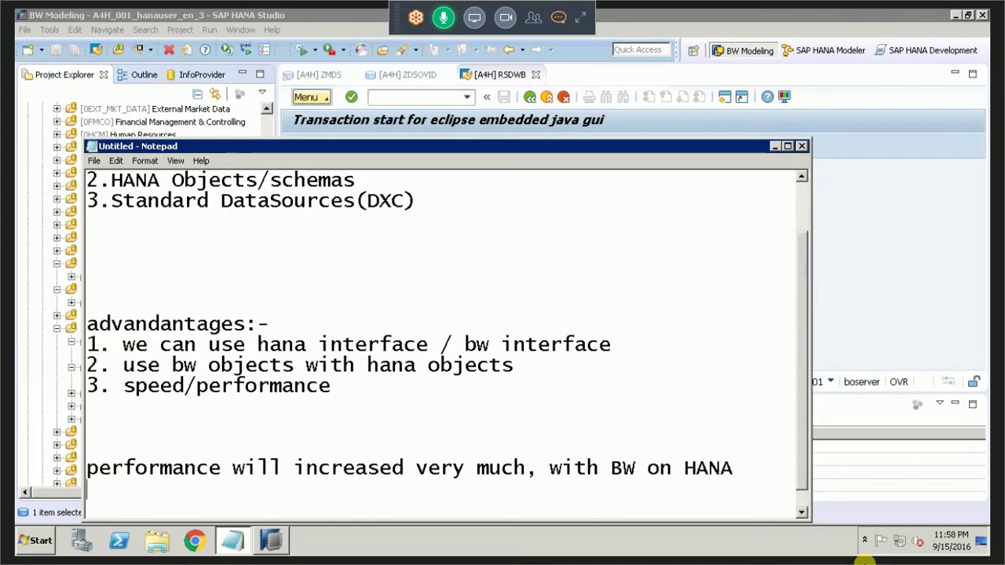
type("mena")
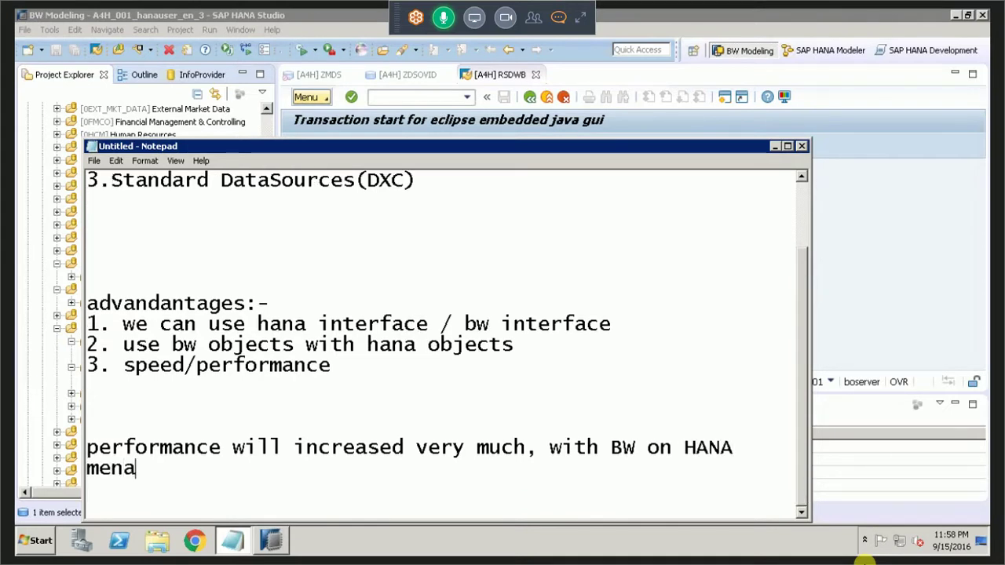
key("BackSpace")
type("ans HANA")
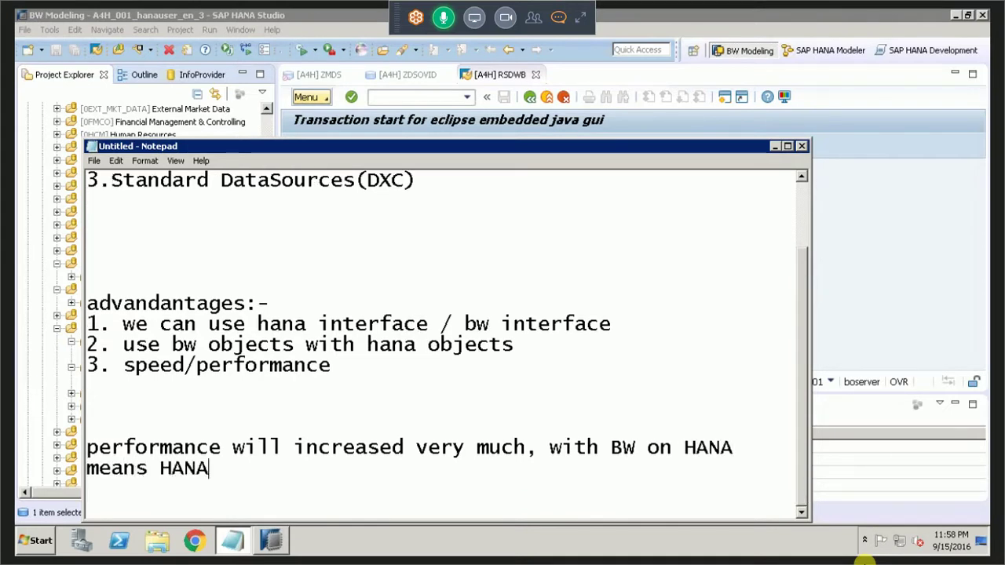
type("is")
key("BackSpace")
key("BackSpace")
key("BackSpace")
type("is in ")
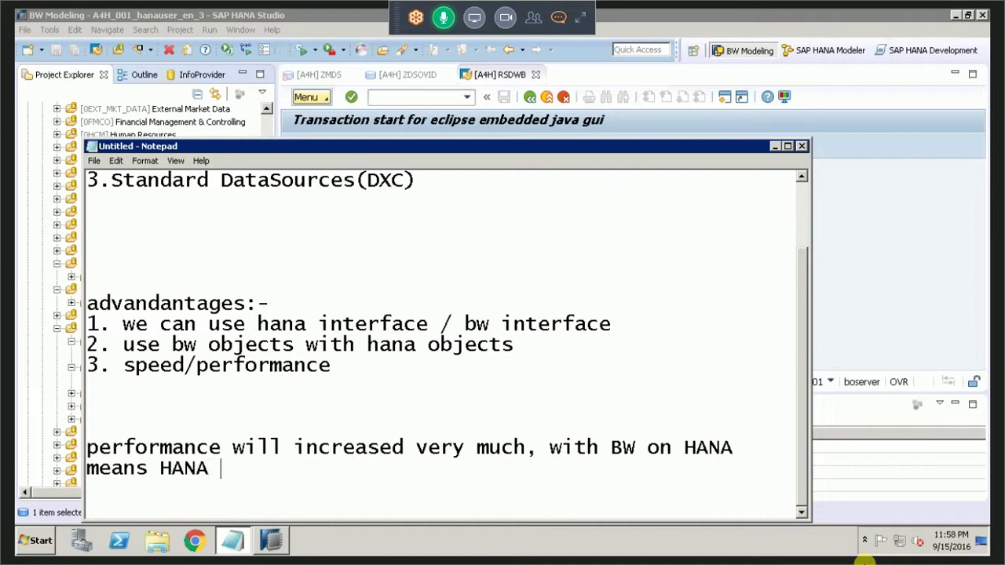
type("backgro")
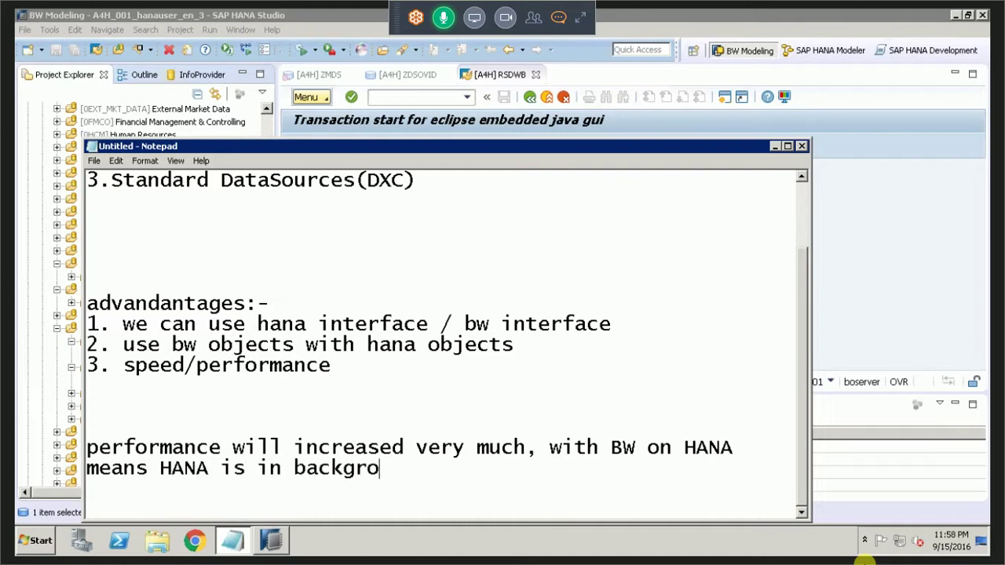
type("und")
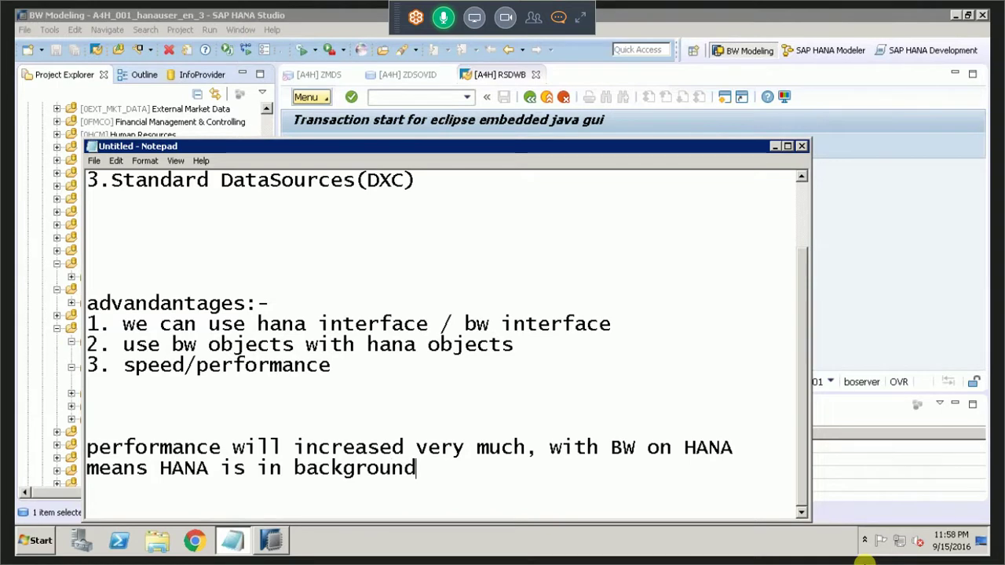
type("/storage")
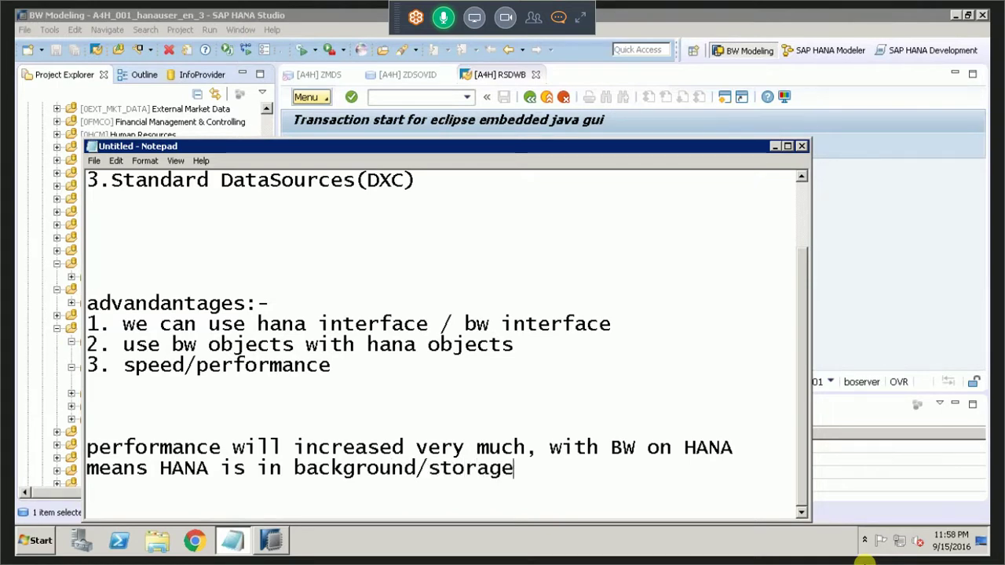
type("/data")
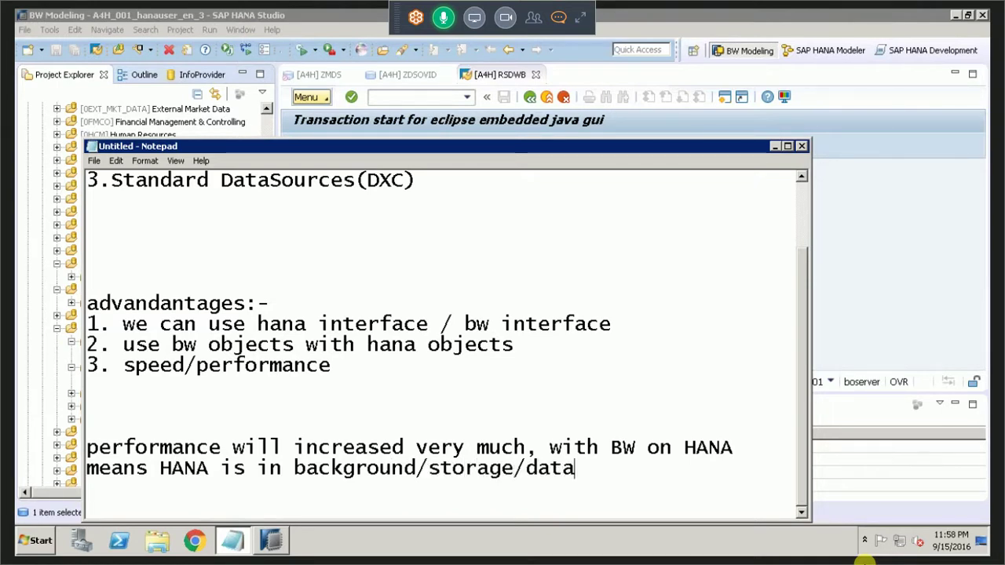
Step: Start a new note reading "speed is very low" after one blank line below the HANA background/storage/data explanation
key("Return")
key("Return")
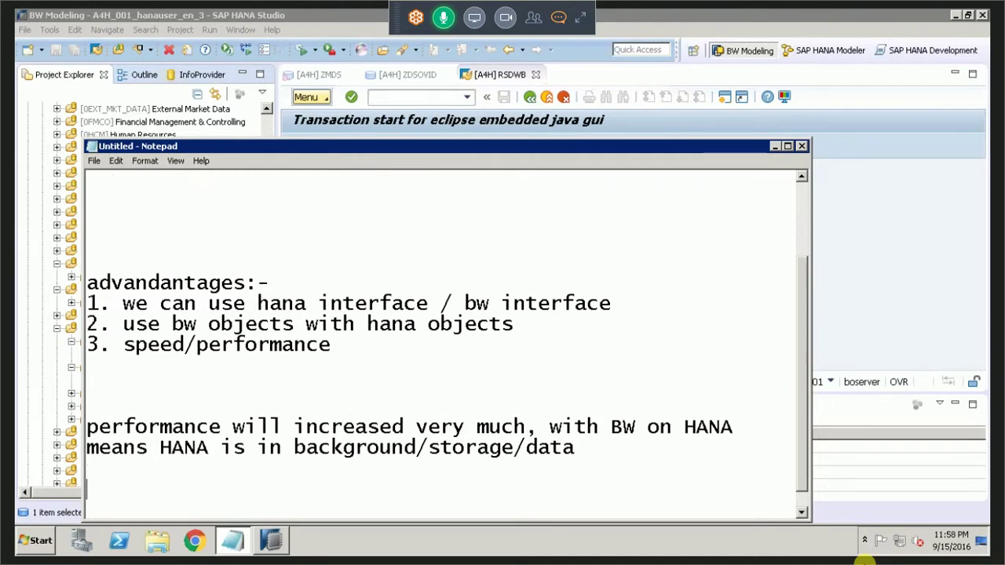
type("spped")
key("BackSpace")
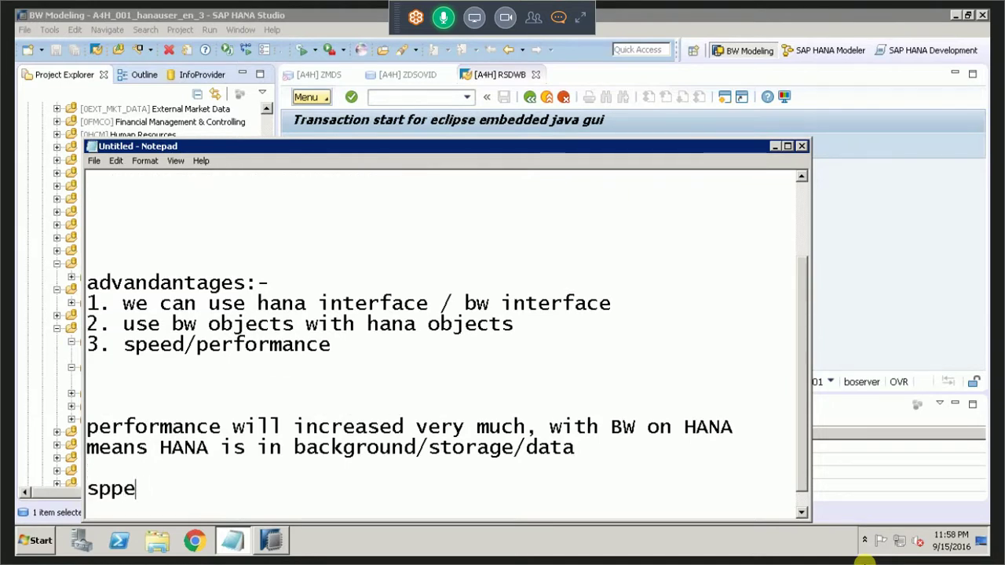
key("BackSpace")
key("BackSpace")
type("eed is ve")
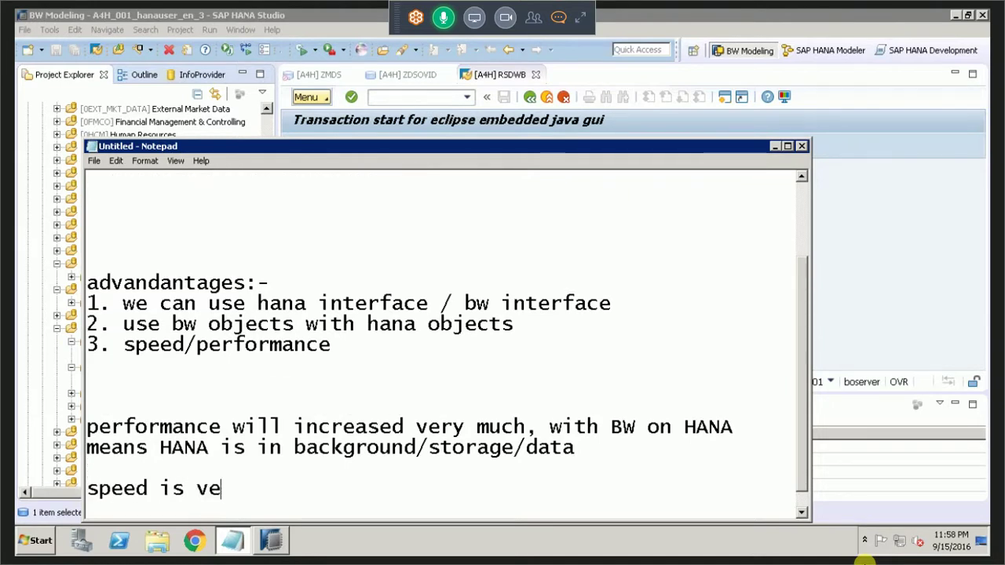
type("ry sl")
key("BackSpace")
key("BackSpace")
type("low if")
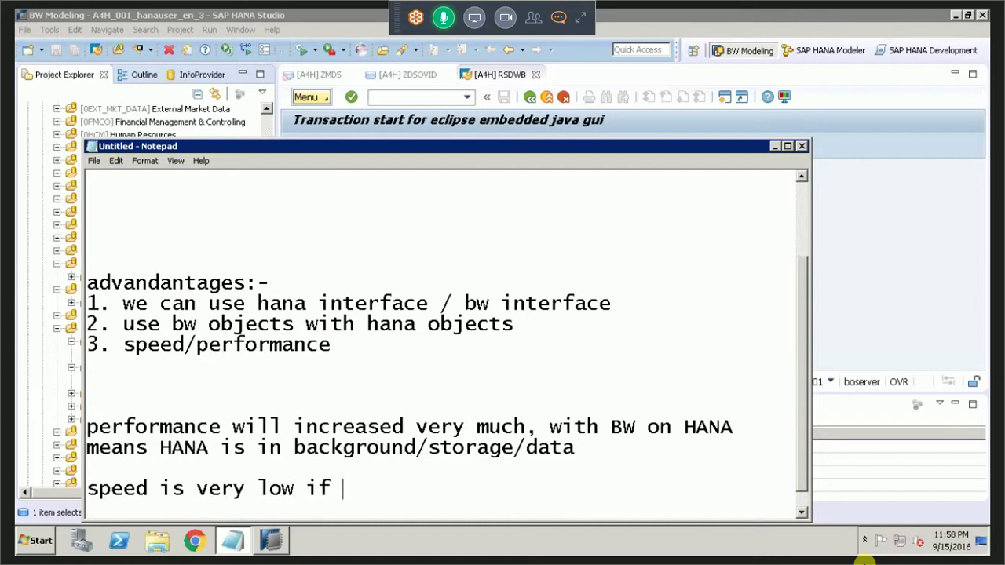
key("BackSpace")
key("BackSpace")
key("BackSpace")
Step: Extend the low-speed note on the same line with "with BW on Oracle/sql"
type("wth")
key("BackSpace")
key("BackSpace")
type("ith BW")
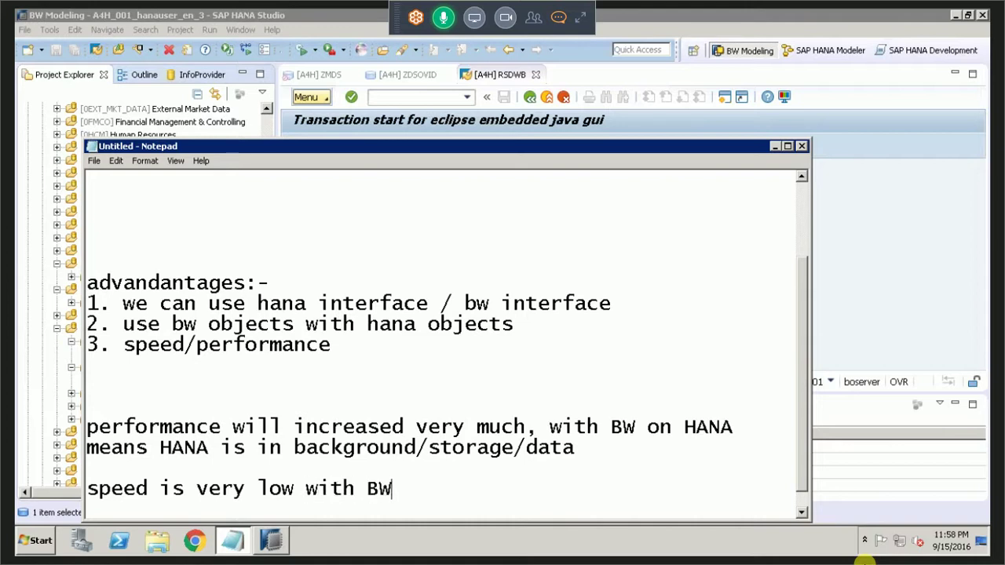
type(" on Oracle")
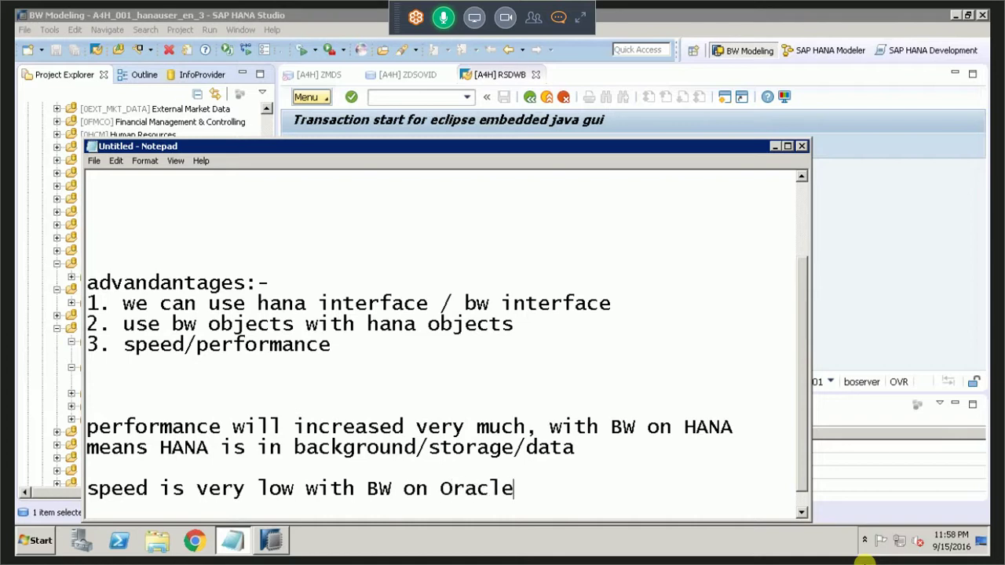
type("/sql")
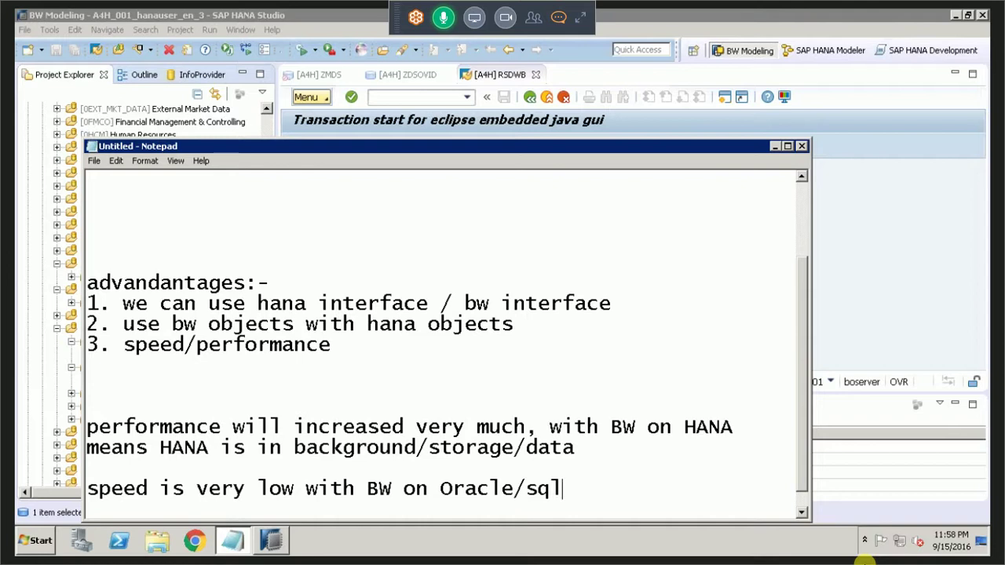
Step: Leave two blank lines below the Oracle/sql note and write "you can use any interface either hana/bw"
key("Return")
key("Return")
key("Return")
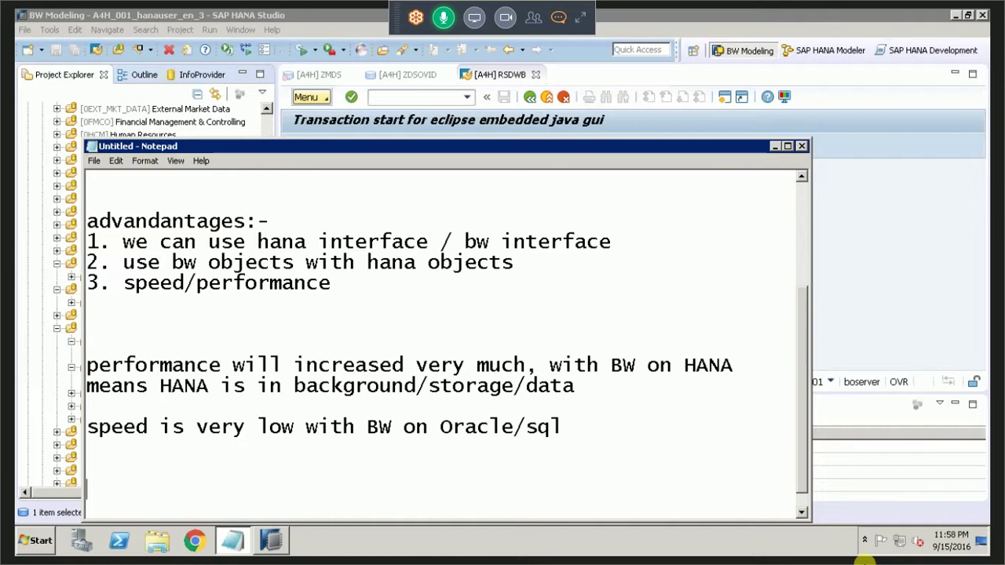
key("Return")
type("you can use a")
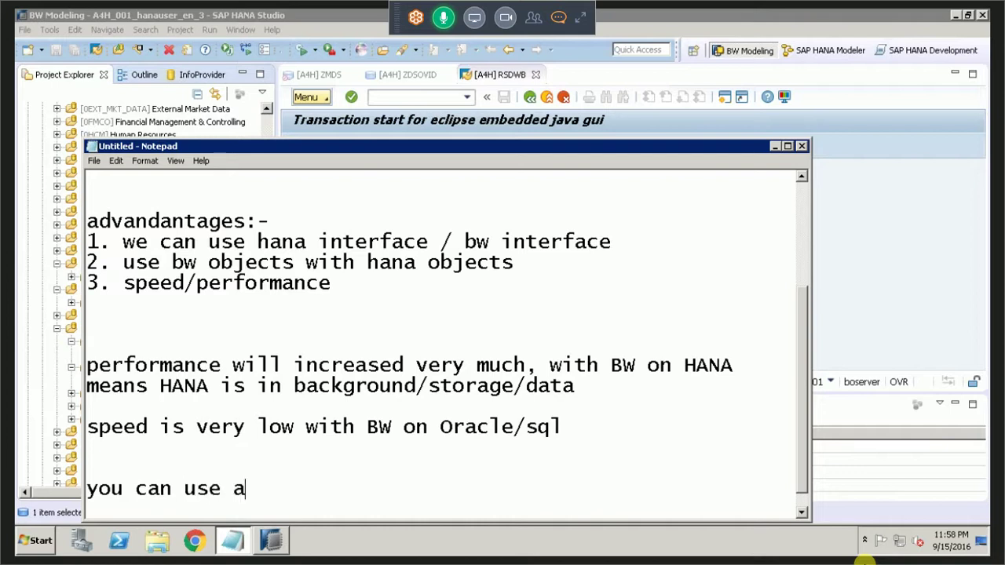
type("ny inre")
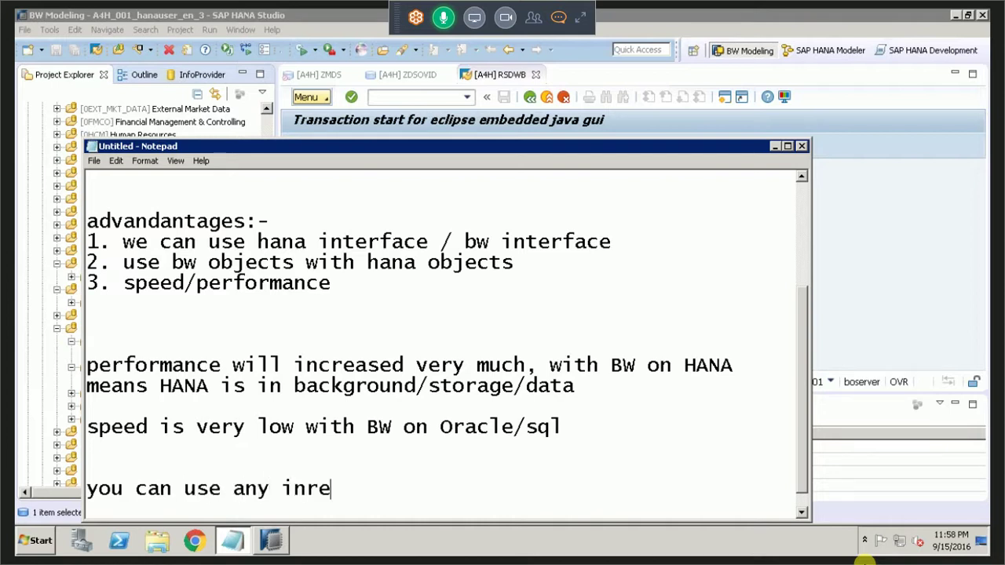
key("BackSpace")
key("BackSpace")
type("terface")
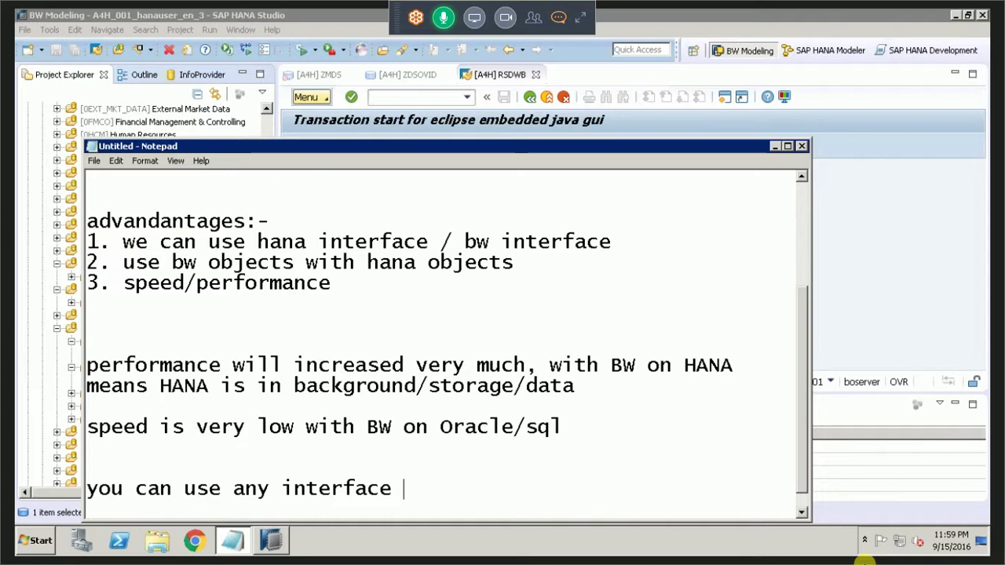
type("either hana")
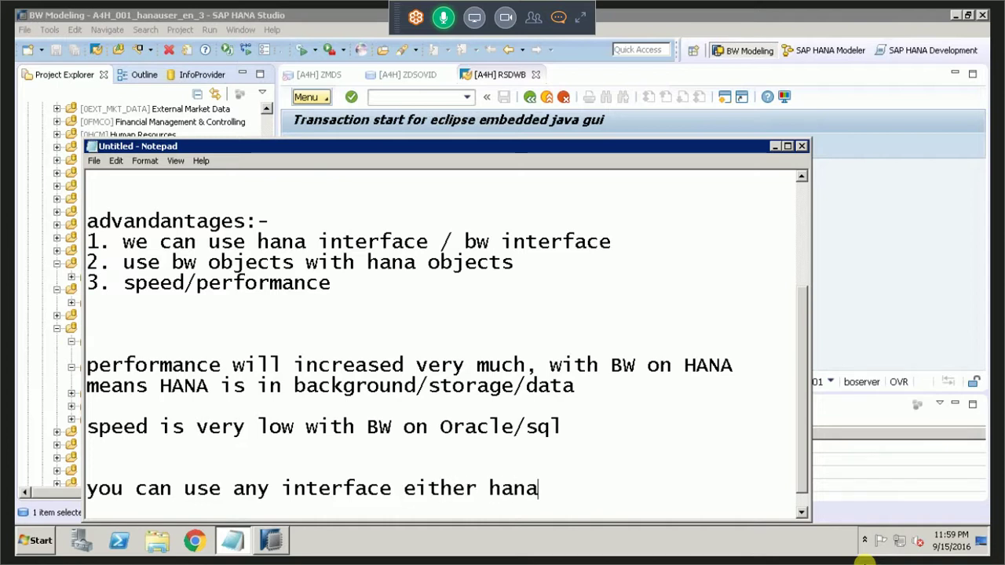
type("/bw")
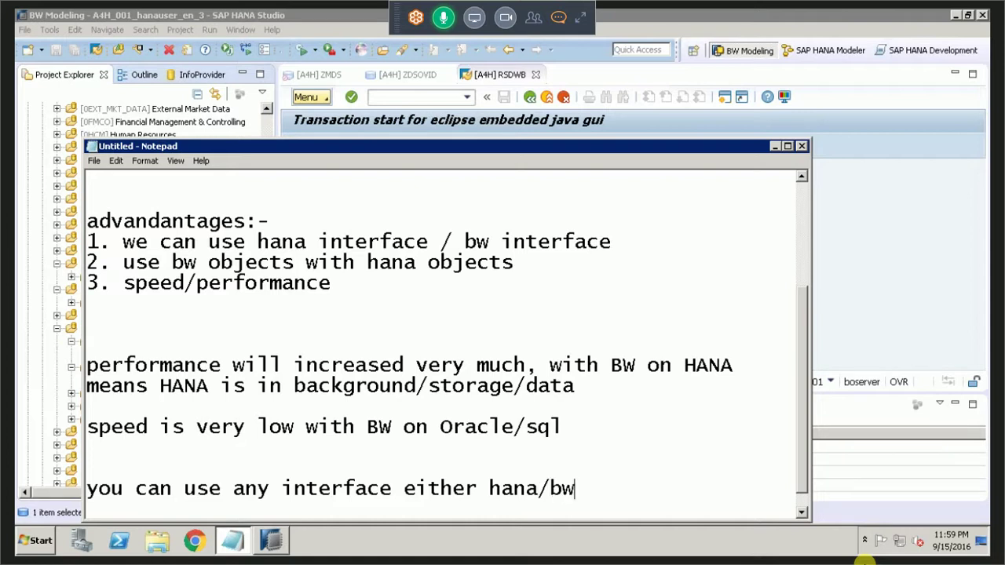
Step: Complete the interface note by adding "speed will not be effect." after "hana/bw"
type(" speed will b")
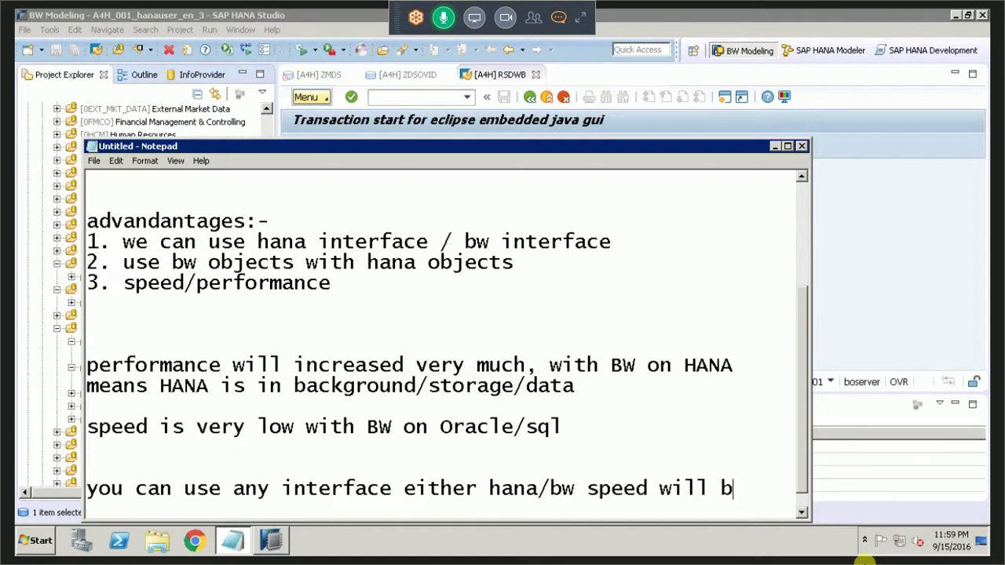
key("BackSpace")
type("not be eff")
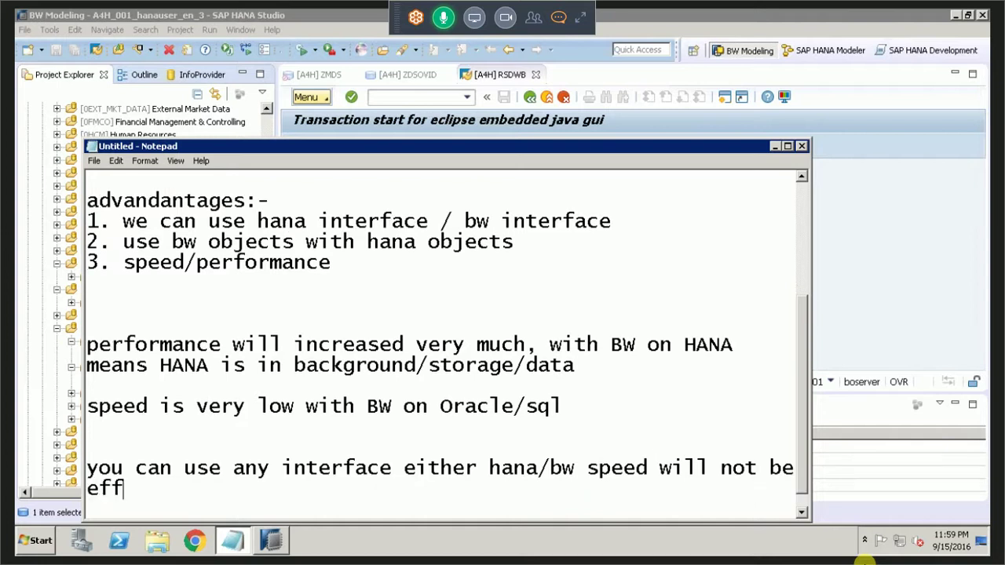
type("ect.")
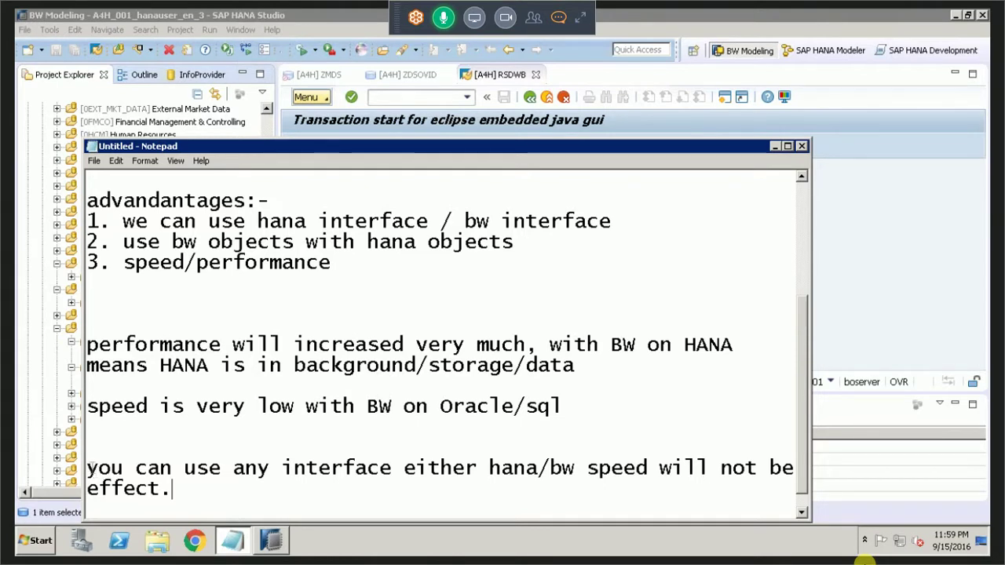
left_click_drag(86, 468, 135, 468)
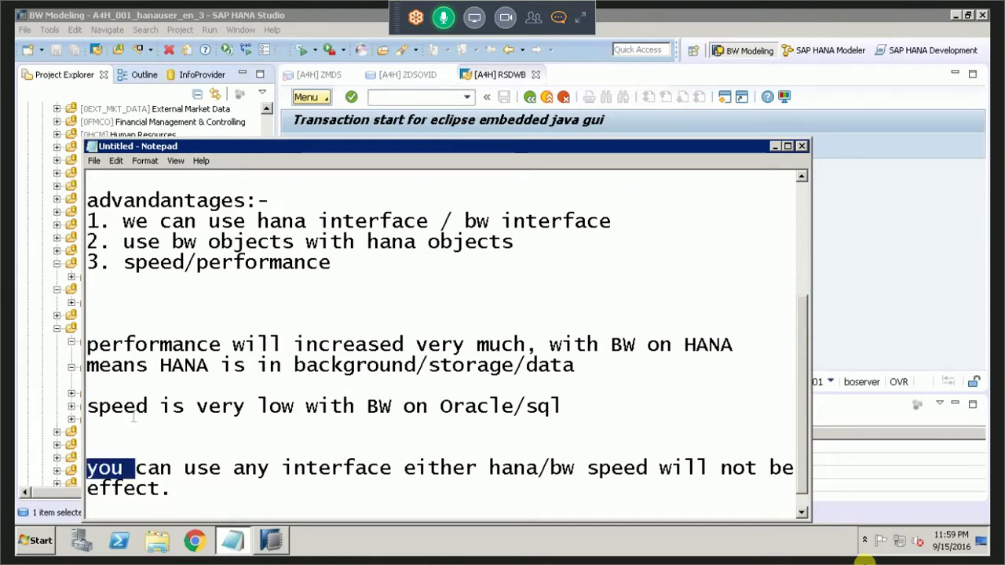
left_click(123, 406)
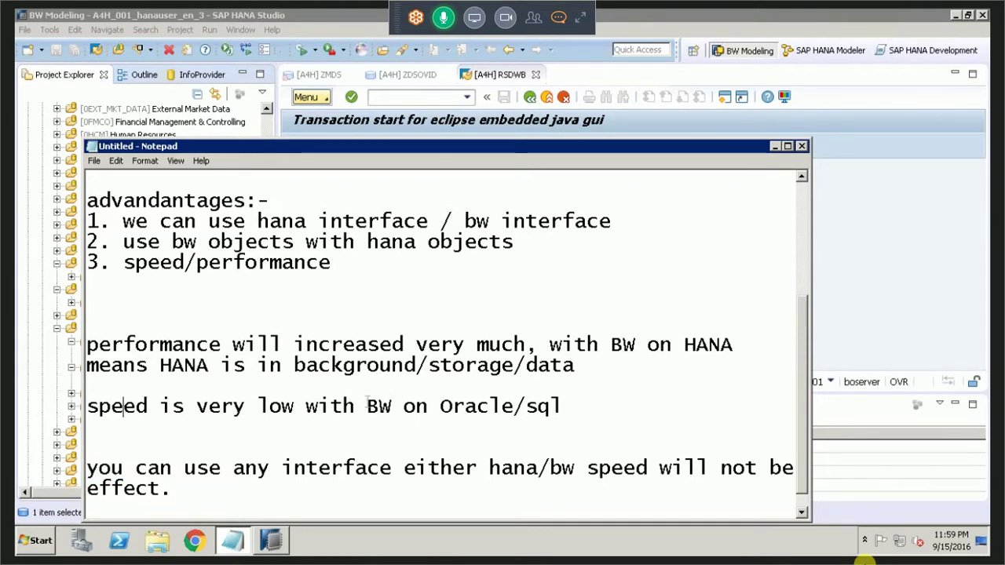
left_click_drag(368, 406, 393, 406)
left_click(380, 442)
left_click(43, 540)
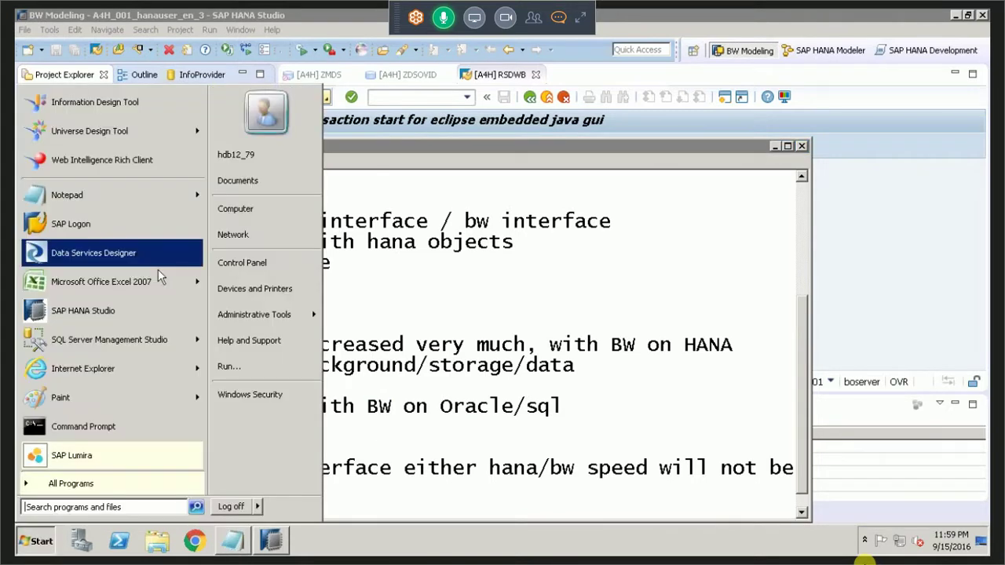
key("Escape")
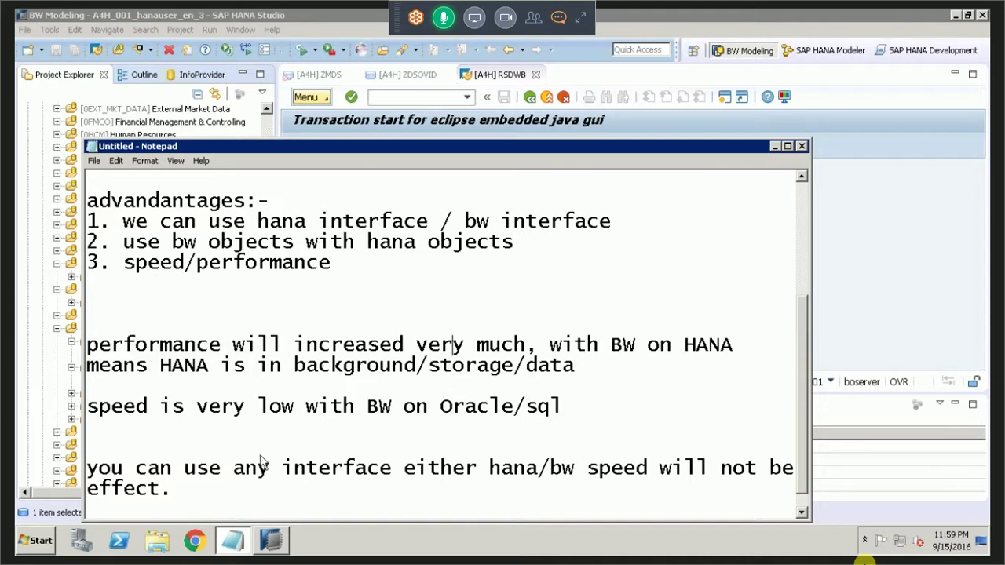
Step: Open Paint and maximize its window
left_click(39, 541)
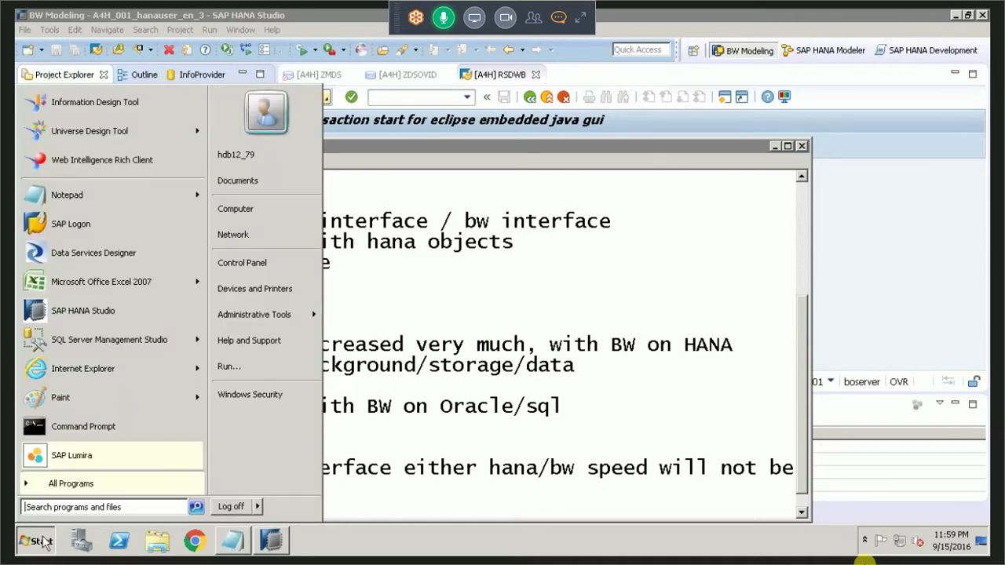
left_click(78, 402)
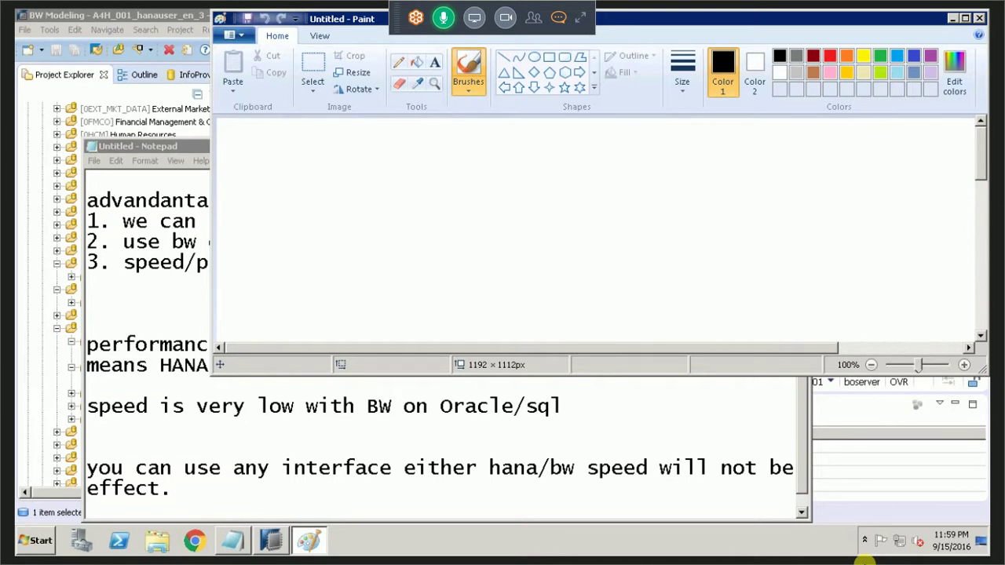
double_click(342, 19)
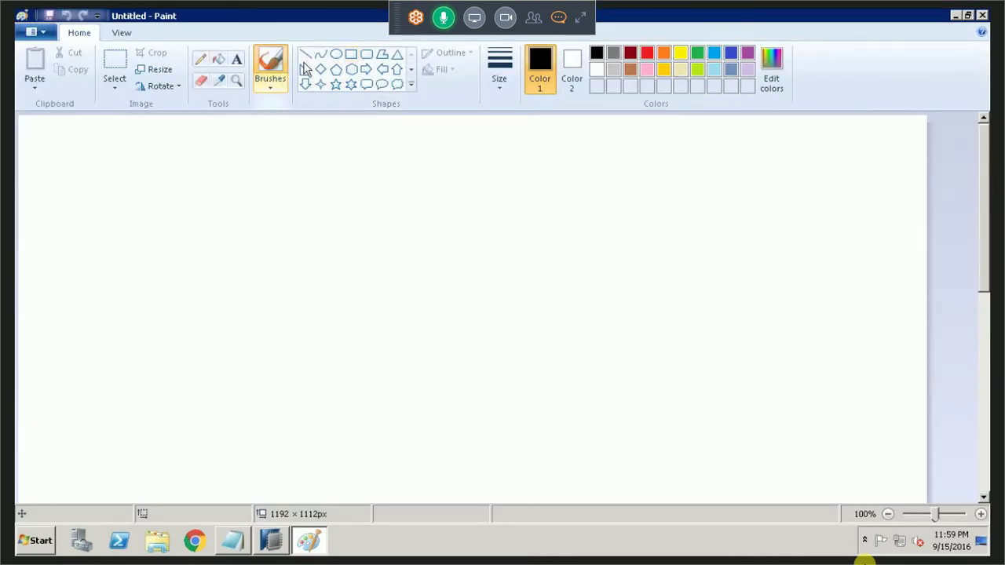
Step: Draw a red rounded rectangle about 162 × 65 px in the lower-left area of the canvas
left_click(367, 56)
left_click_drag(138, 379, 265, 431)
left_click(648, 54)
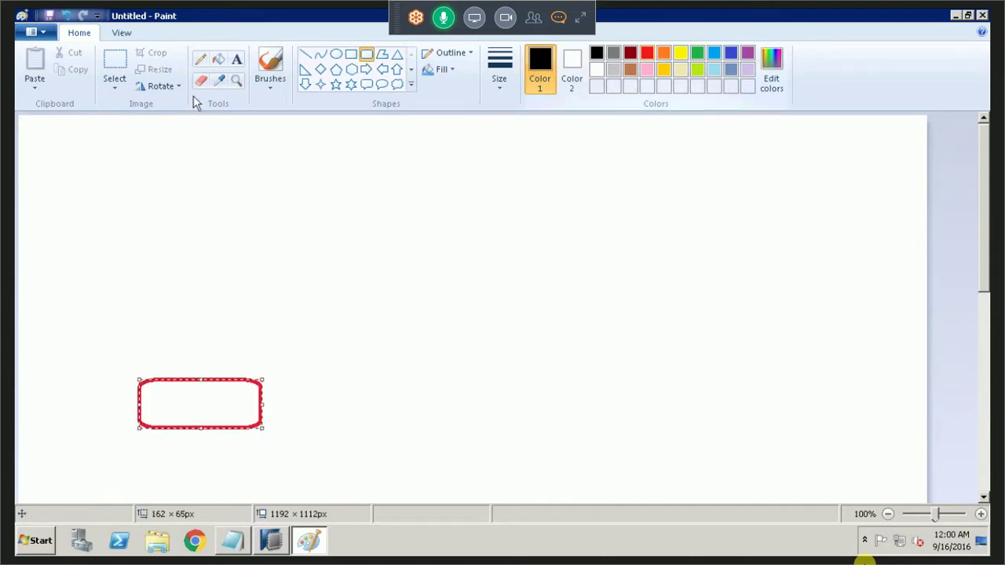
Step: Label the red rounded rectangle "oracle" in black text
left_click(236, 59)
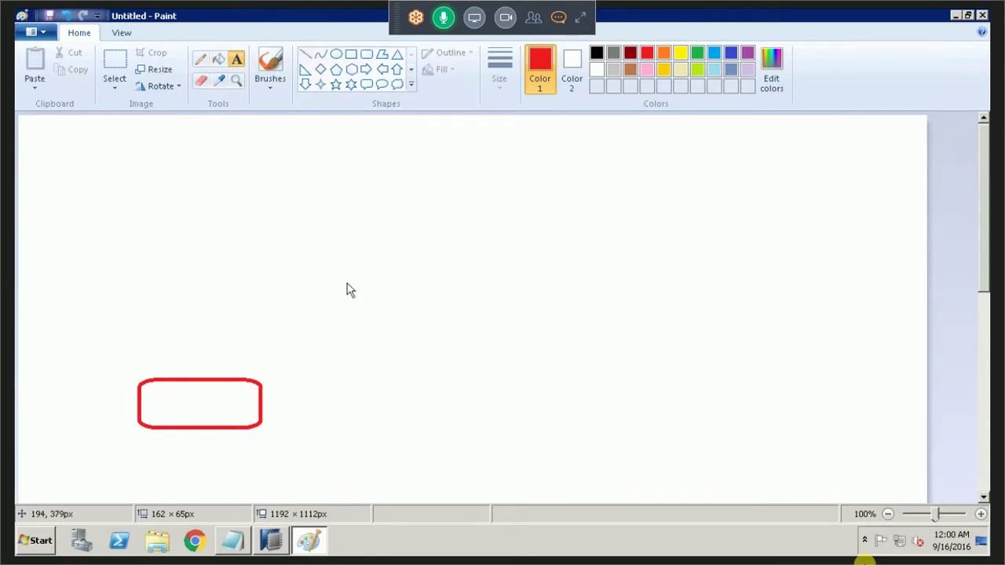
left_click(597, 53)
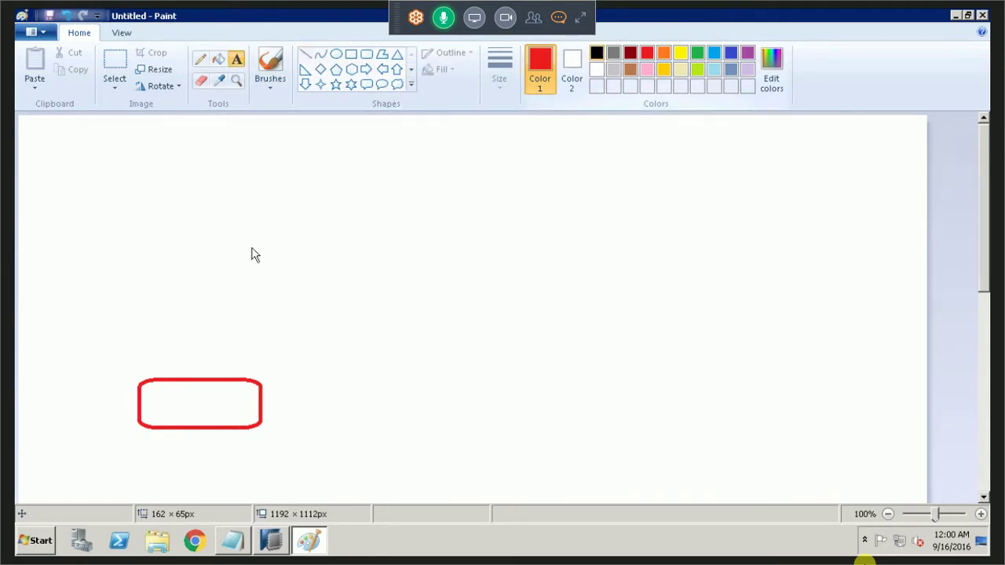
left_click(174, 403)
type("o")
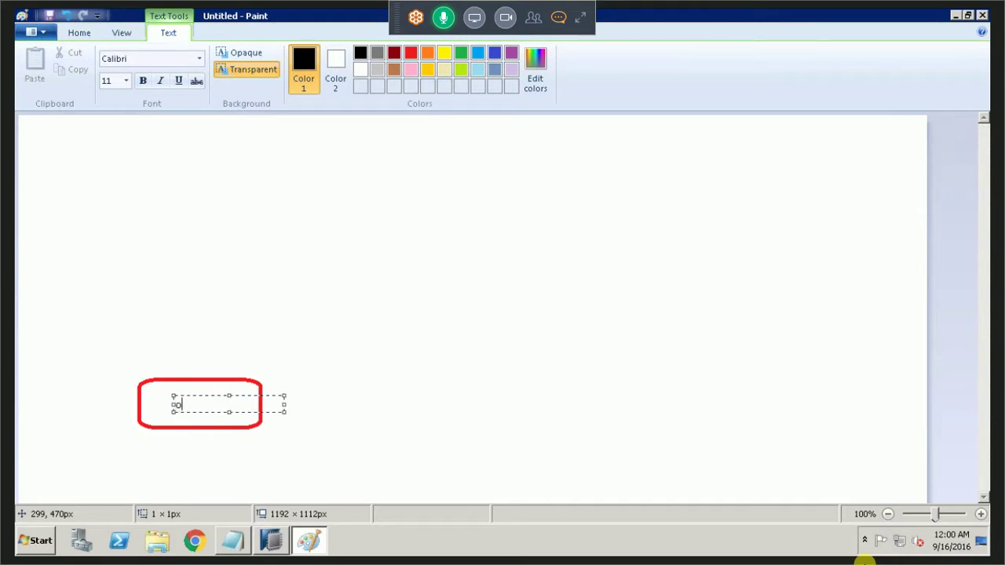
type("racle")
left_click(265, 126)
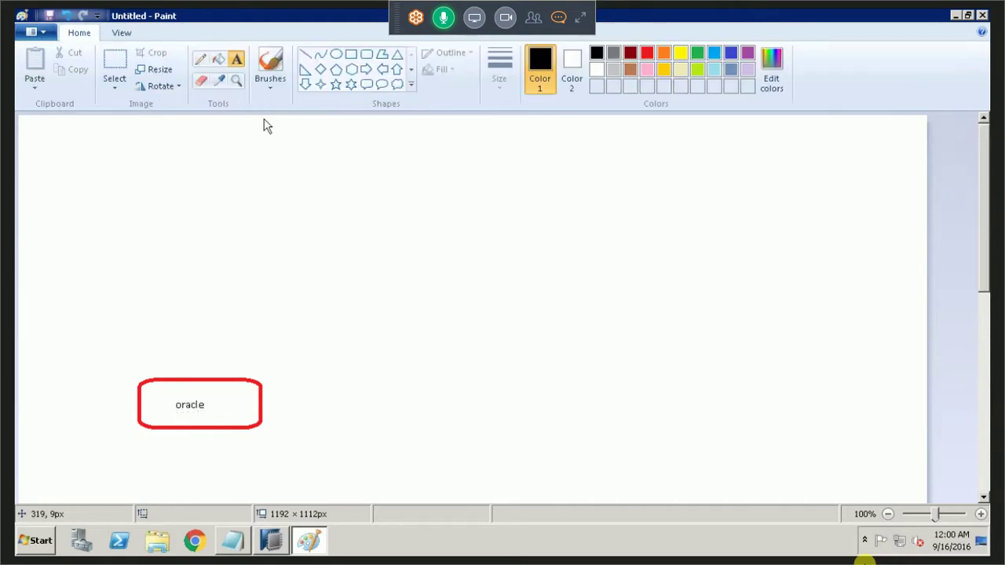
Step: Draw a red ellipse about 132 × 52 px above the oracle box and label it "BW" in red
left_click(649, 55)
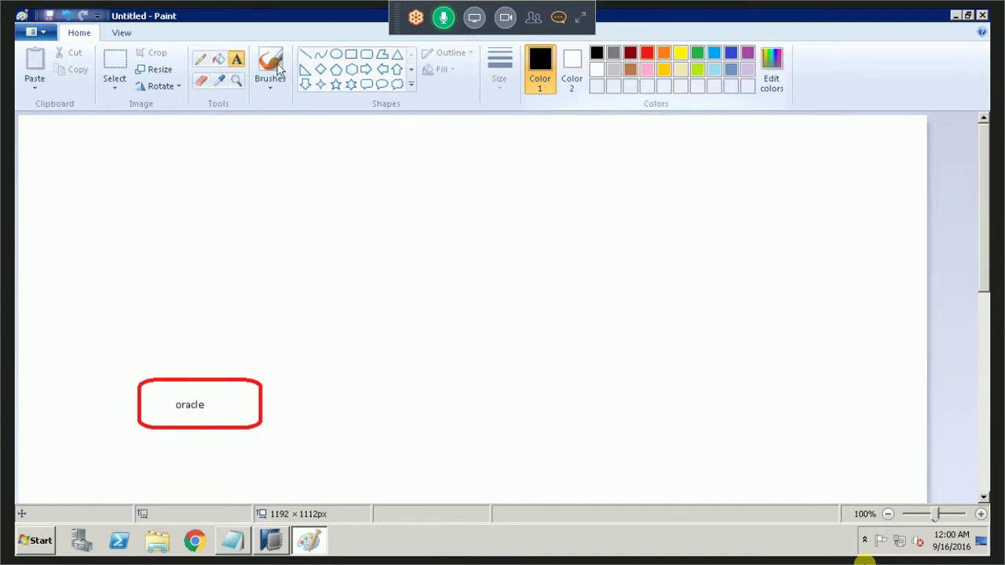
left_click(335, 54)
mouse_move(154, 319)
left_mouse_down()
mouse_move(233, 346)
mouse_move(267, 380)
mouse_move(249, 364)
mouse_move(256, 359)
left_mouse_up()
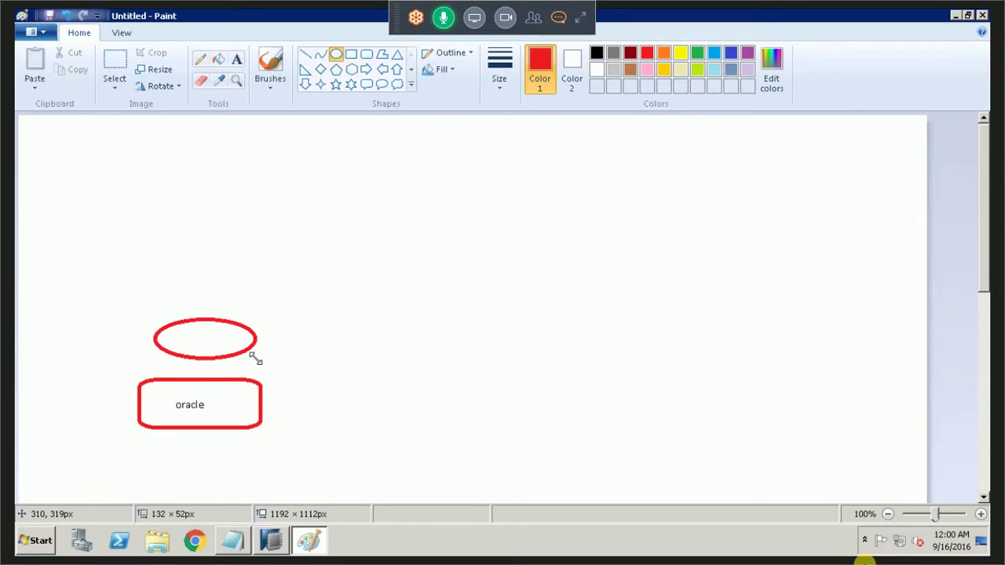
left_click(235, 59)
left_click(198, 334)
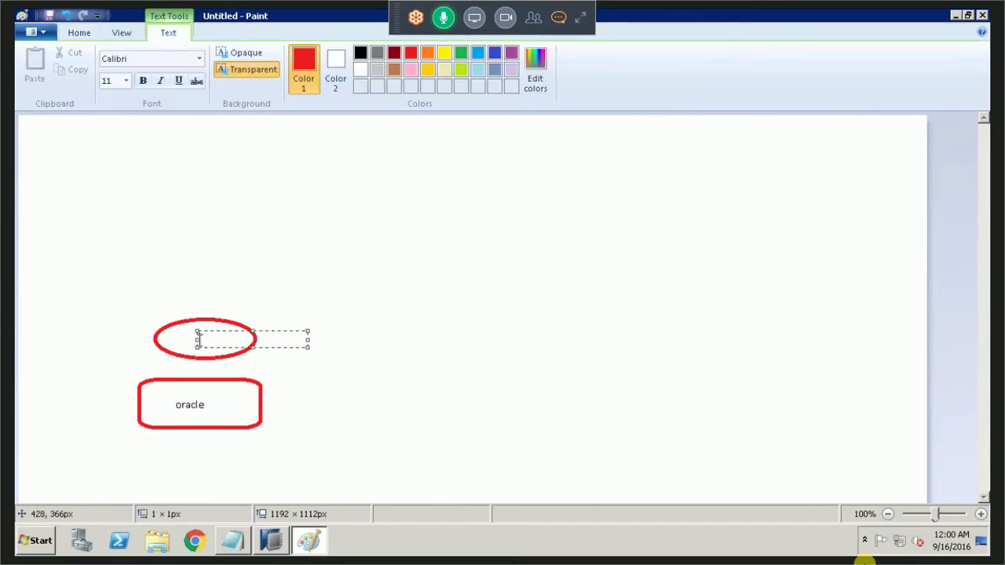
type("BW")
left_click(325, 249)
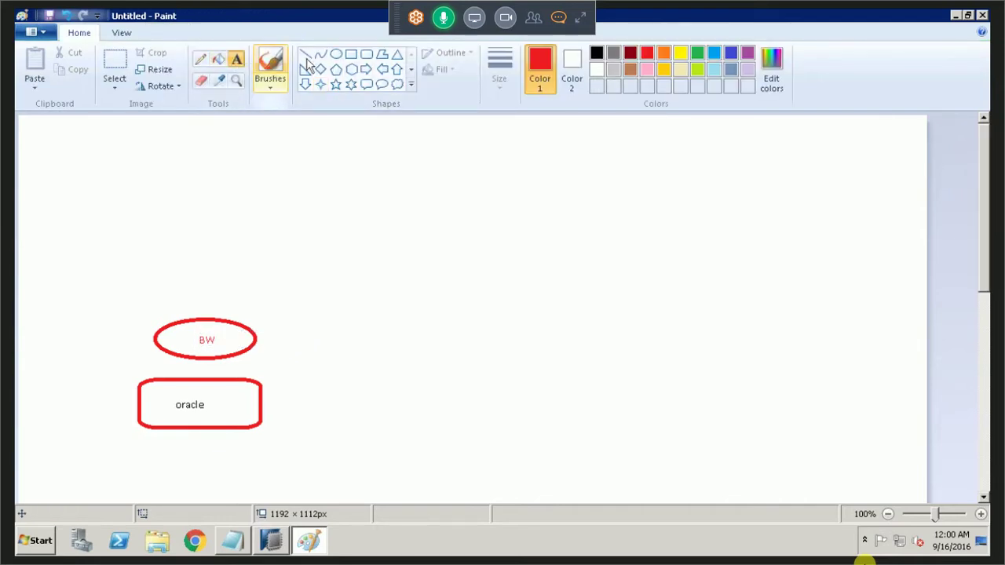
Step: Draw a thin dark red rectangle about 229 × 232 px enclosing the BW ellipse and the oracle box
left_click(351, 55)
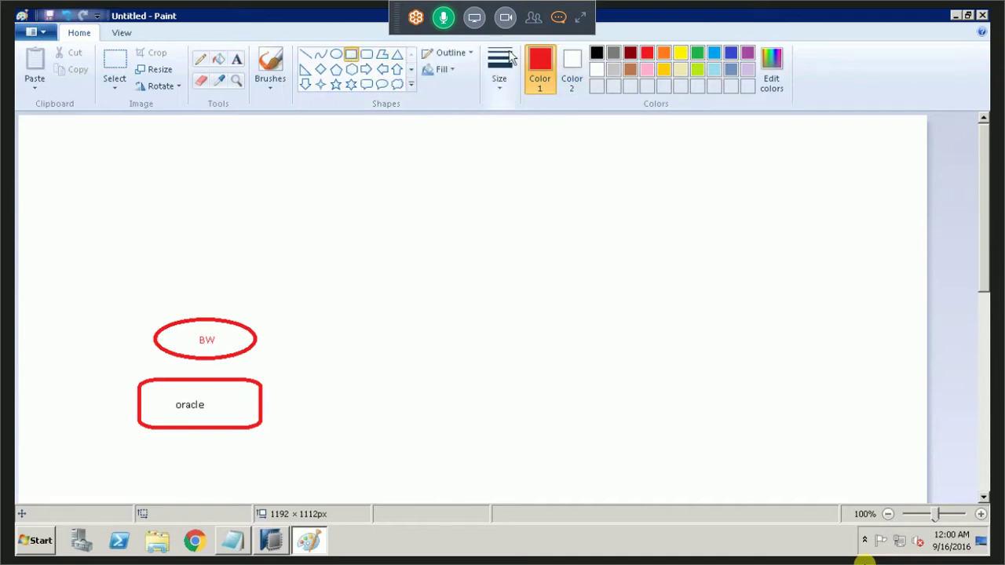
left_click(500, 72)
left_click(516, 110)
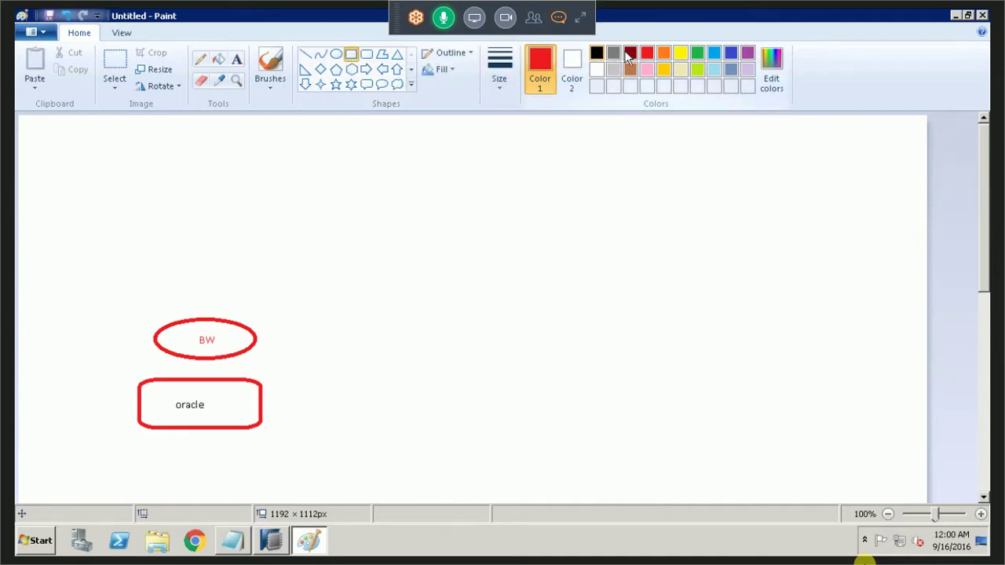
left_click(630, 53)
left_click_drag(124, 288, 298, 464)
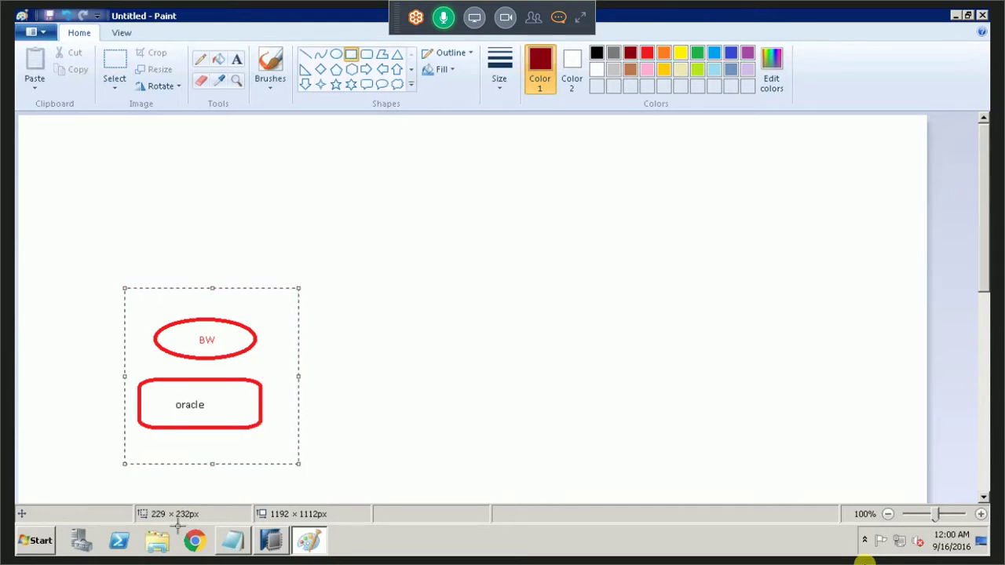
left_click(336, 117)
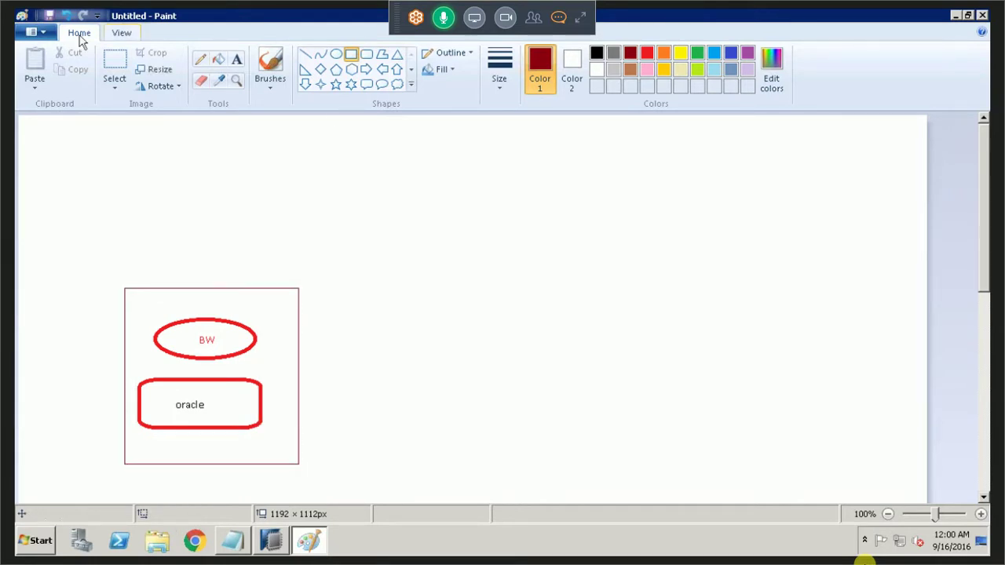
Step: Duplicate the framed BW and oracle diagram and place the copy to the right of the original
left_click(114, 67)
left_click_drag(79, 229, 358, 478)
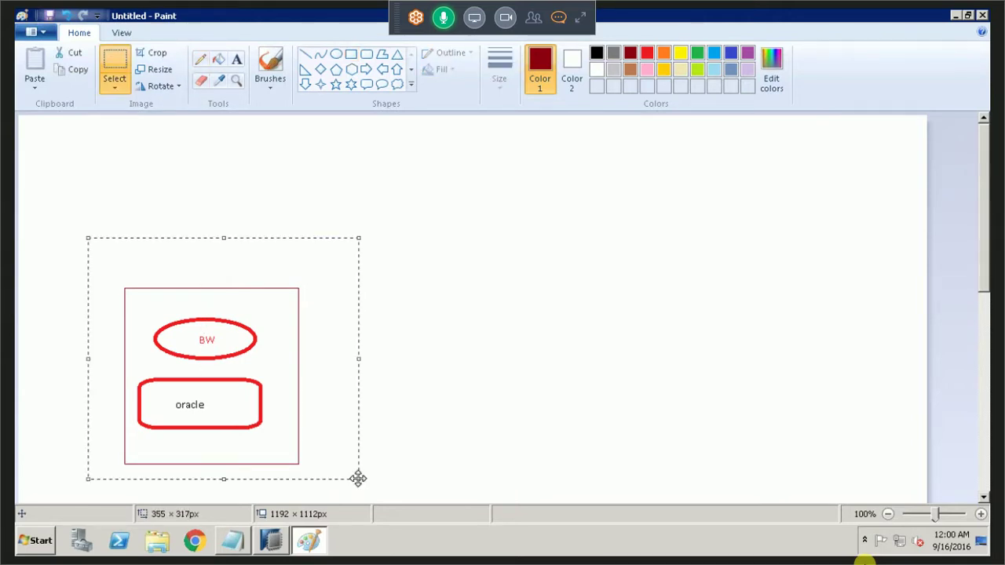
key("ctrl+c")
key("ctrl+v")
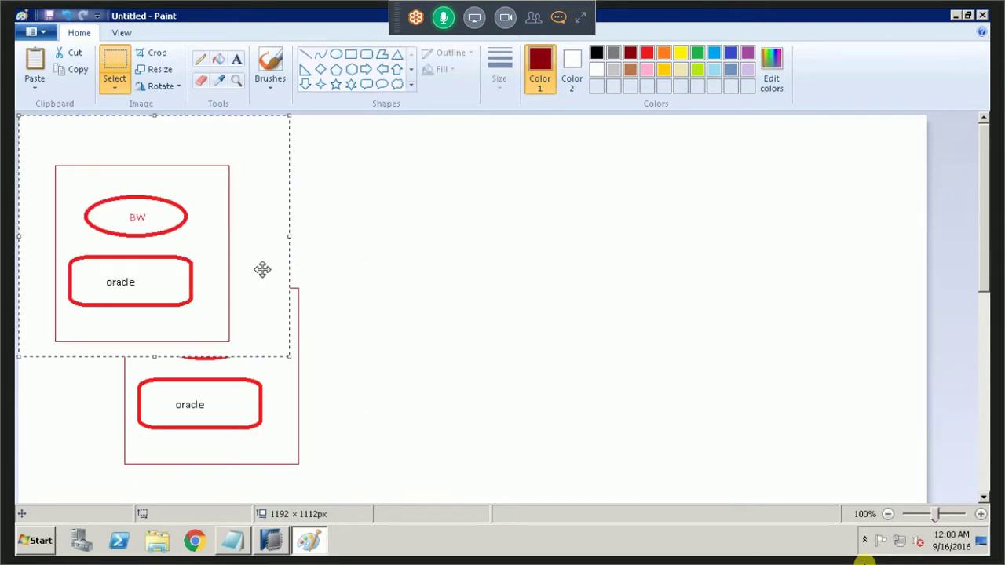
left_click(619, 360)
left_click_drag(619, 360, 574, 354)
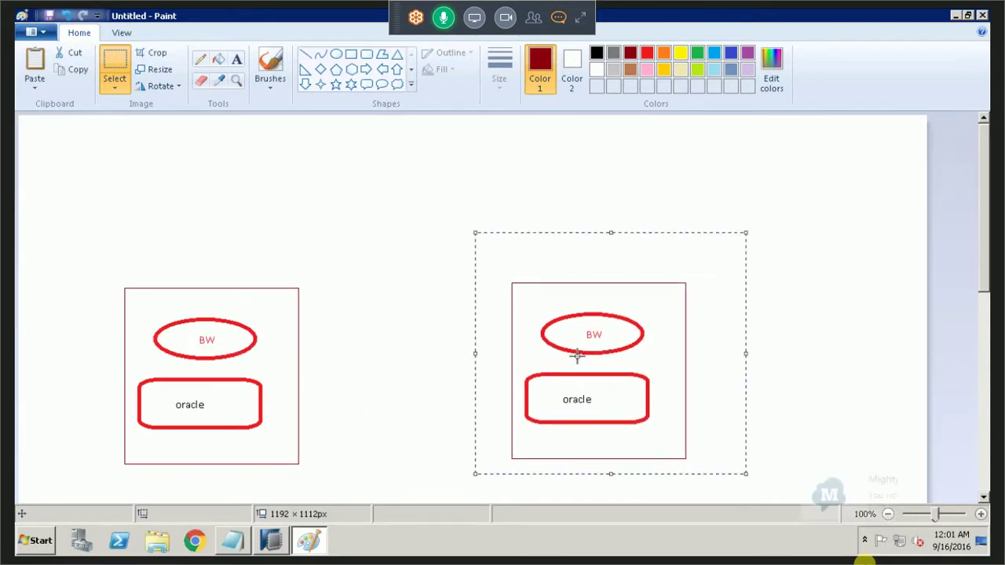
left_click(47, 259)
Step: Erase the "oracle" label in the copied diagram and replace it with "HANA DATA" in dark red
left_click(237, 63)
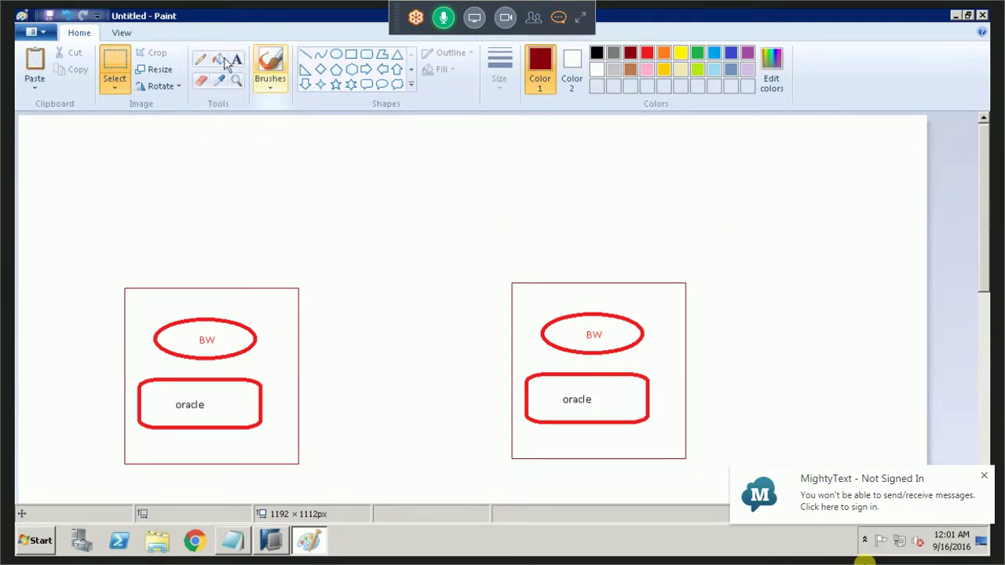
left_click(201, 81)
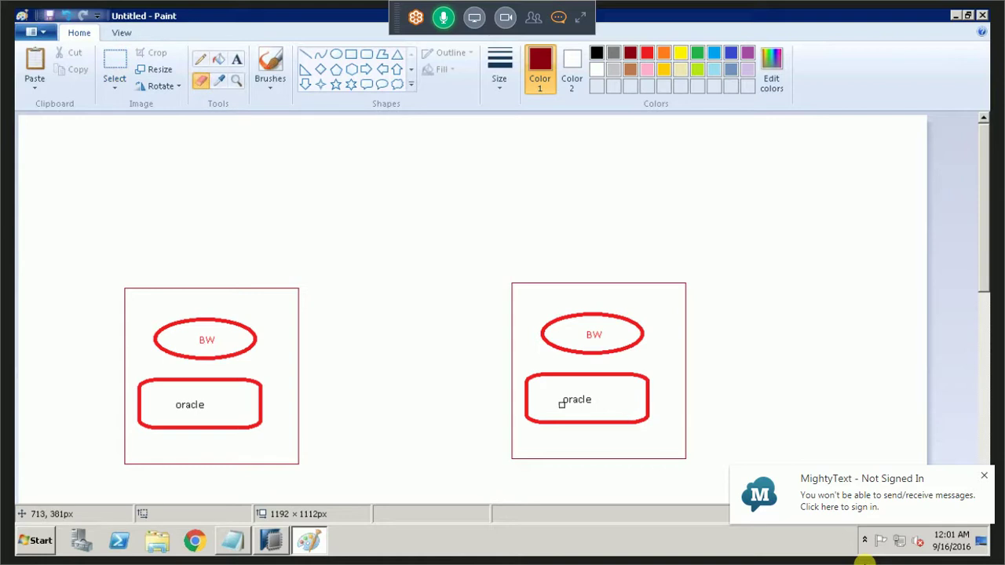
mouse_move(552, 402)
left_mouse_down()
mouse_move(598, 401)
mouse_move(555, 402)
mouse_move(546, 392)
left_mouse_up()
left_click(237, 62)
left_click(548, 393)
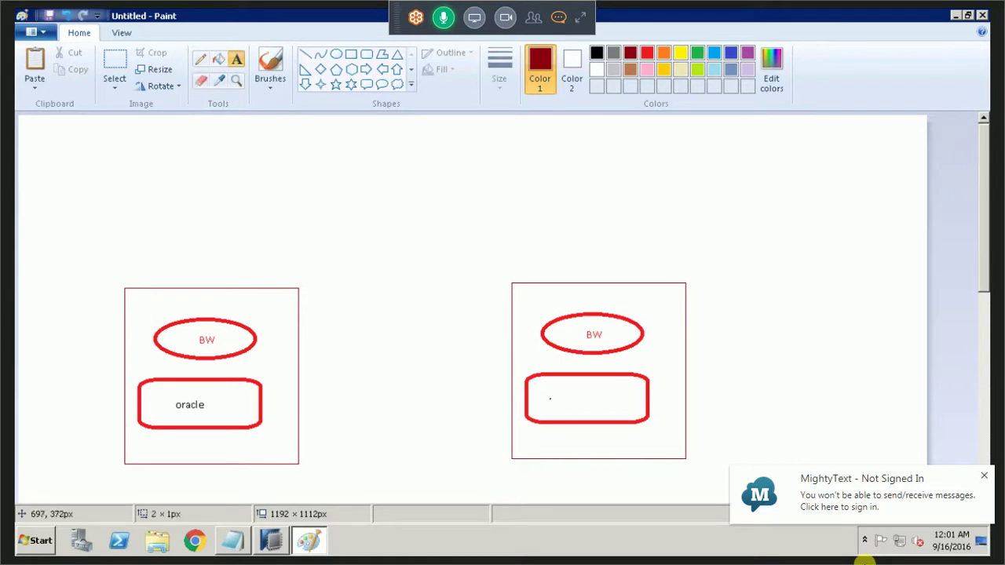
type("HA")
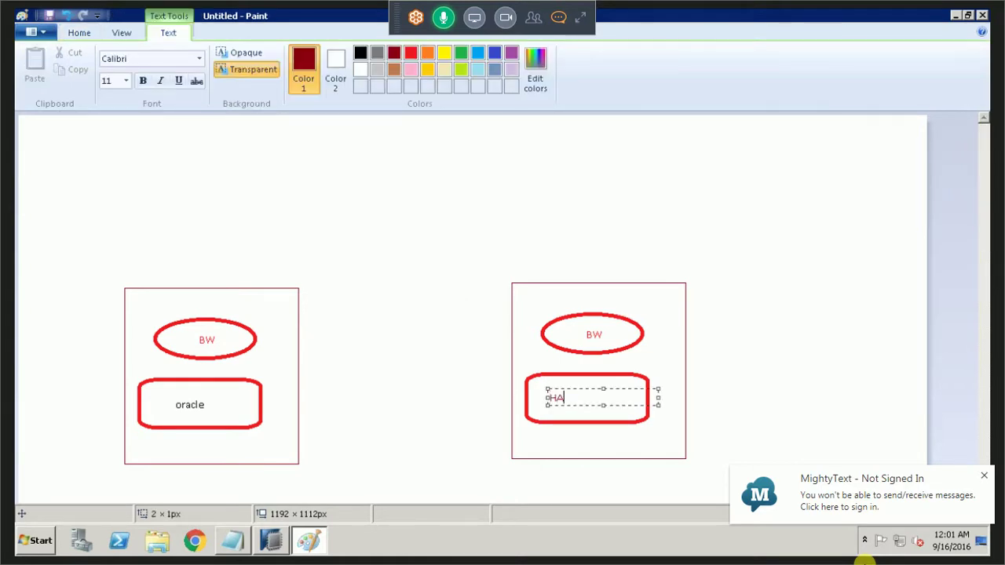
type("NA DATA")
left_click(670, 416)
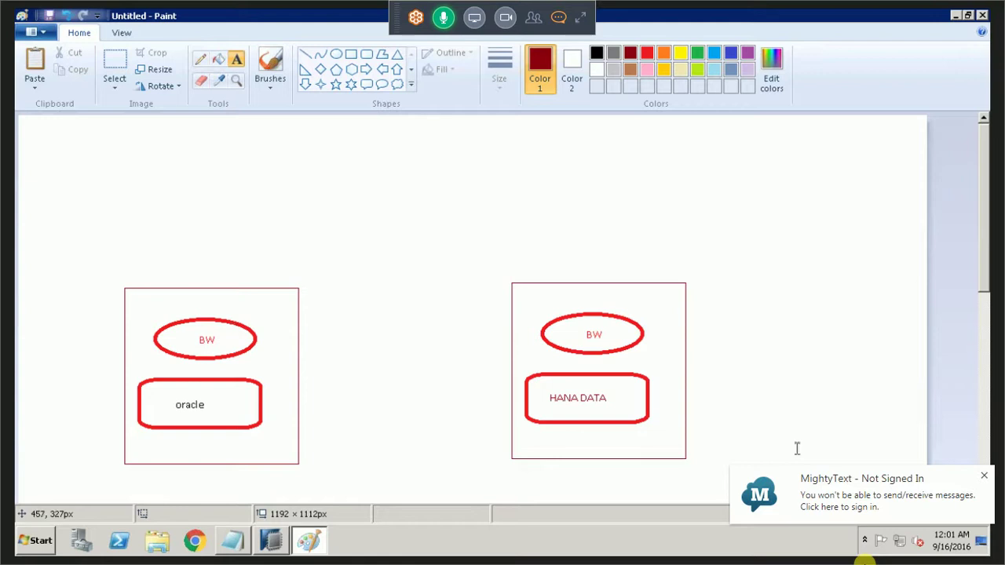
Step: Draw a short line about 63 px long outward from the original frame's left edge and add the text "MS-SQL" at its end
left_click(307, 53)
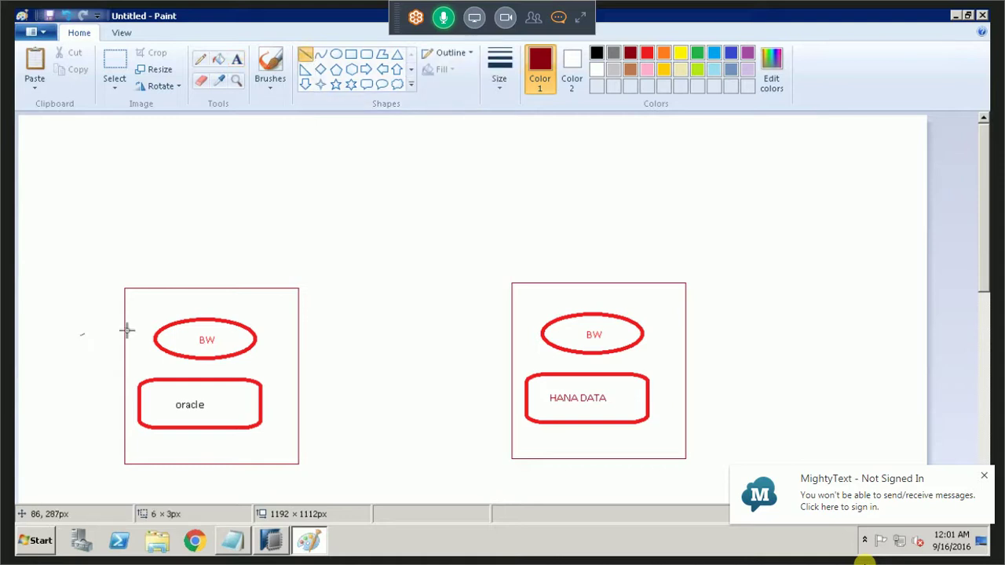
left_click_drag(126, 331, 78, 334)
left_click(238, 63)
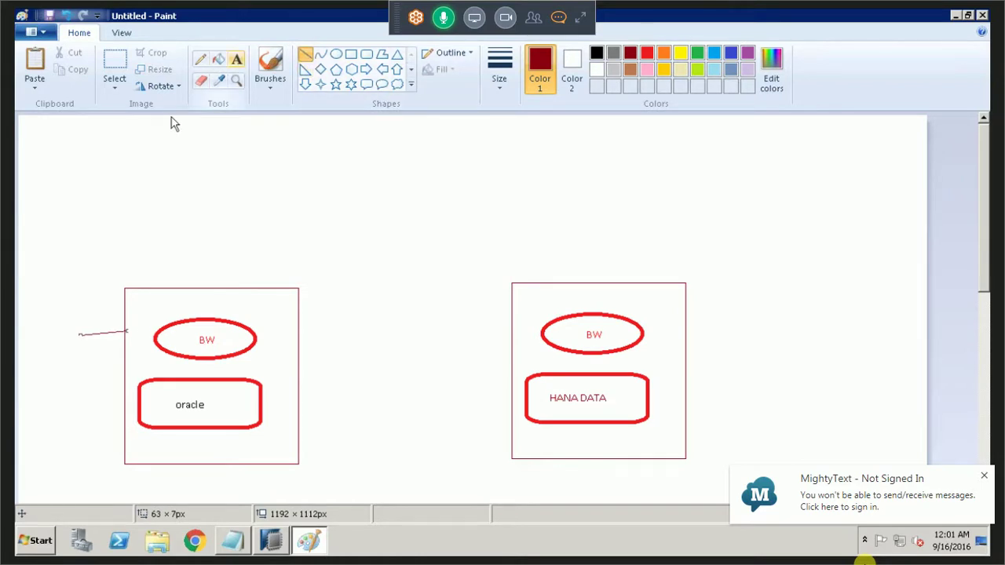
left_click(29, 332)
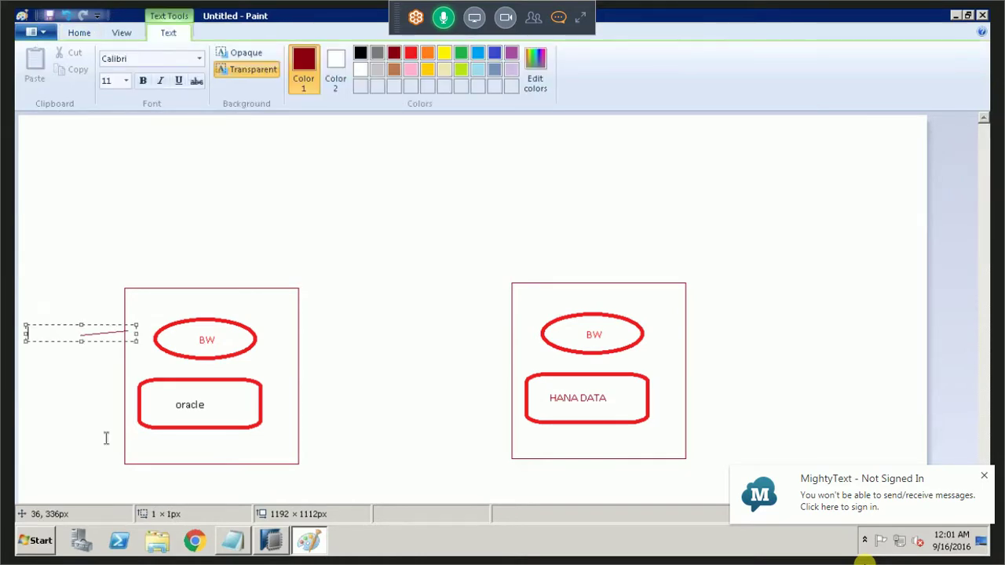
type("MS-SQL")
Step: Add "ORACLE", "FLAT FILE" and "HANA" as separate lines beneath "MS-SQL", dismissing the two desktop notifications
key("Return")
type("O")
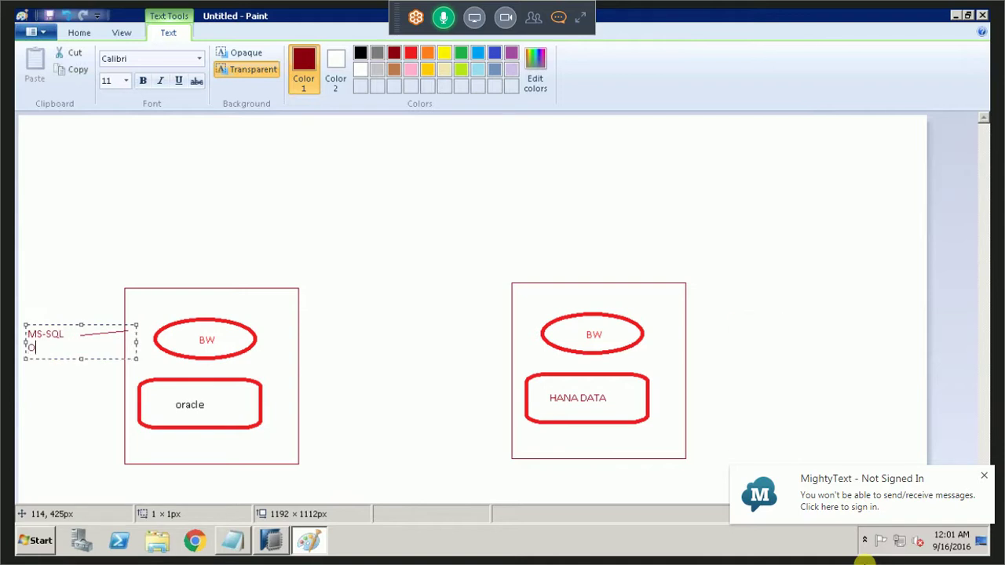
type("RACLE")
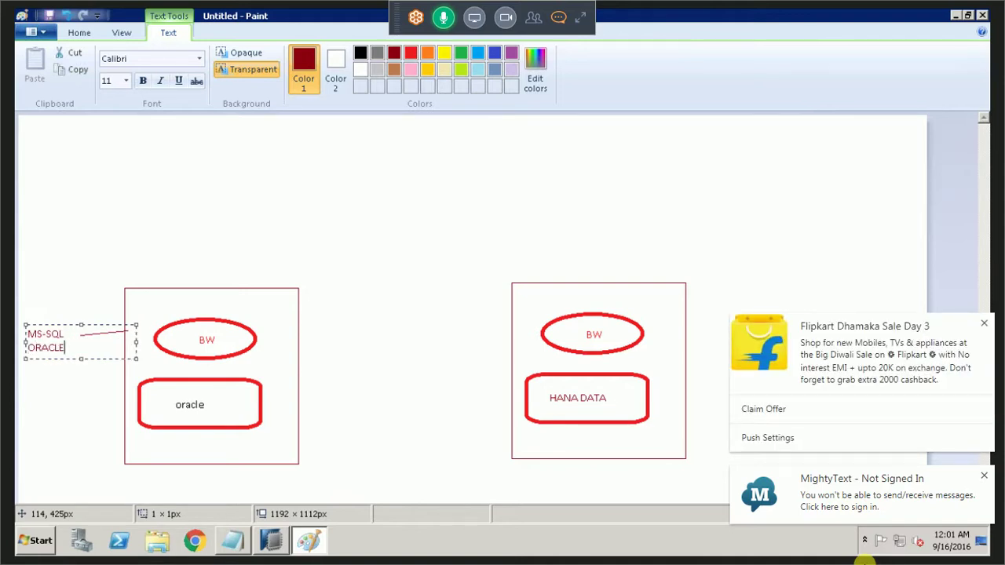
key("Return")
type("FLAT FIL")
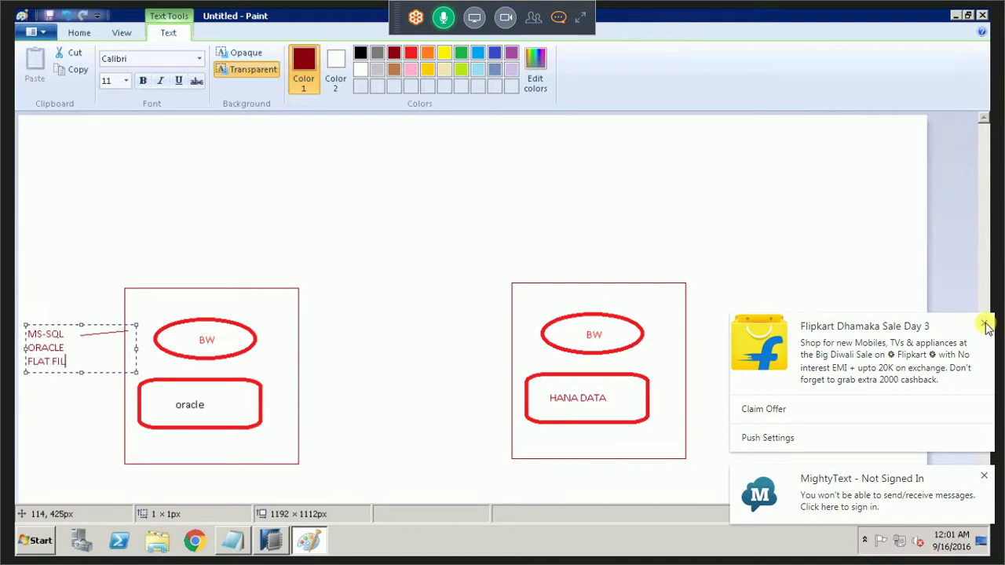
left_click(986, 326)
type("E")
key("Return")
left_click(984, 476)
type("HA")
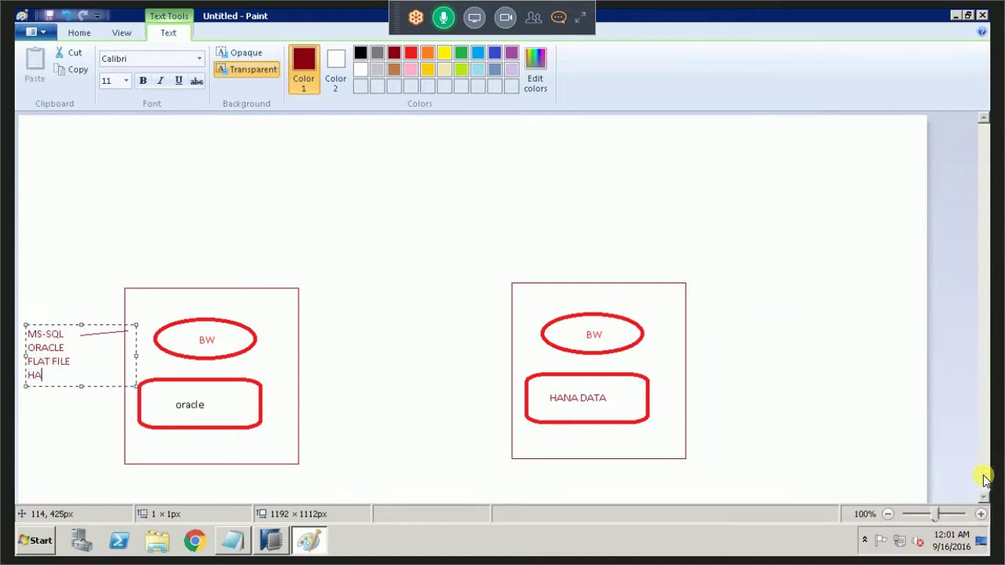
type("NA")
left_click(55, 298)
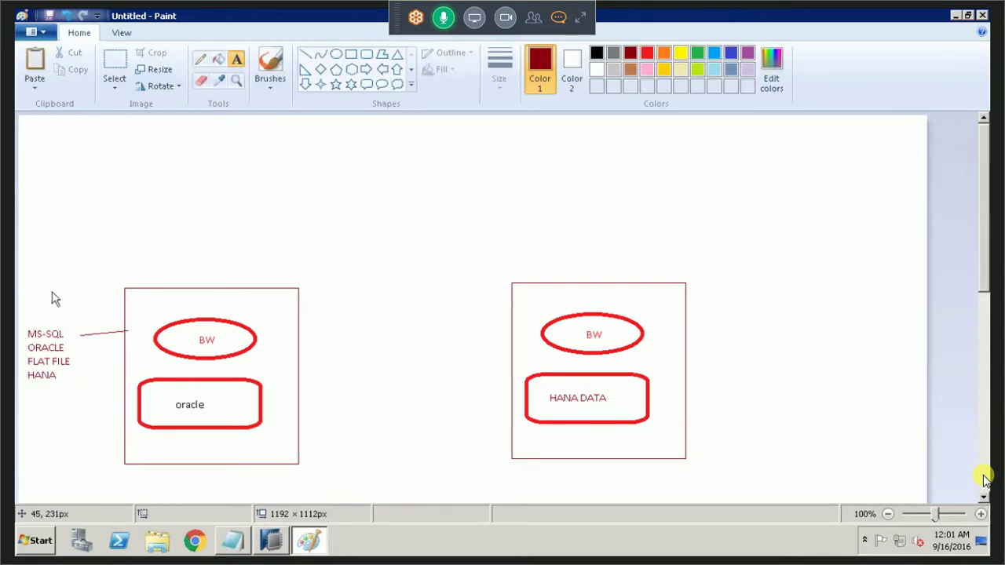
Step: Duplicate the data source list with its connector line and place the copy beside the left edge of the HANA diagram's frame
left_click(110, 64)
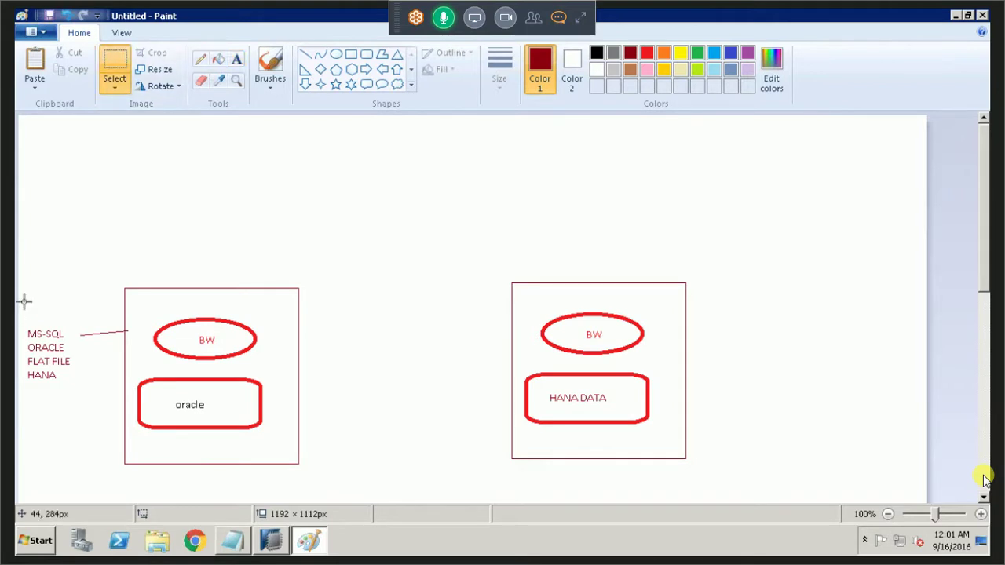
left_click_drag(22, 302, 122, 407)
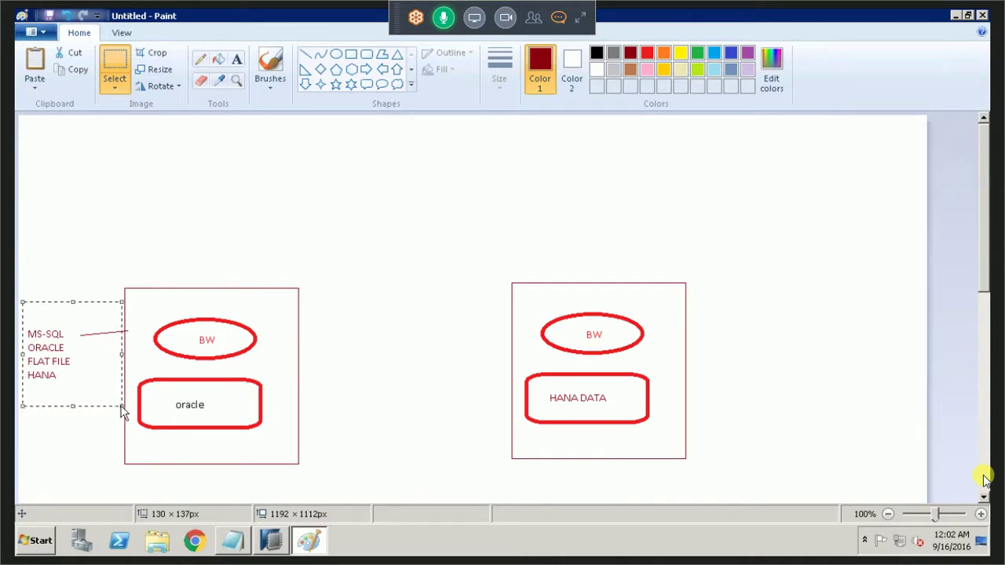
key("ctrl+c")
key("ctrl+v")
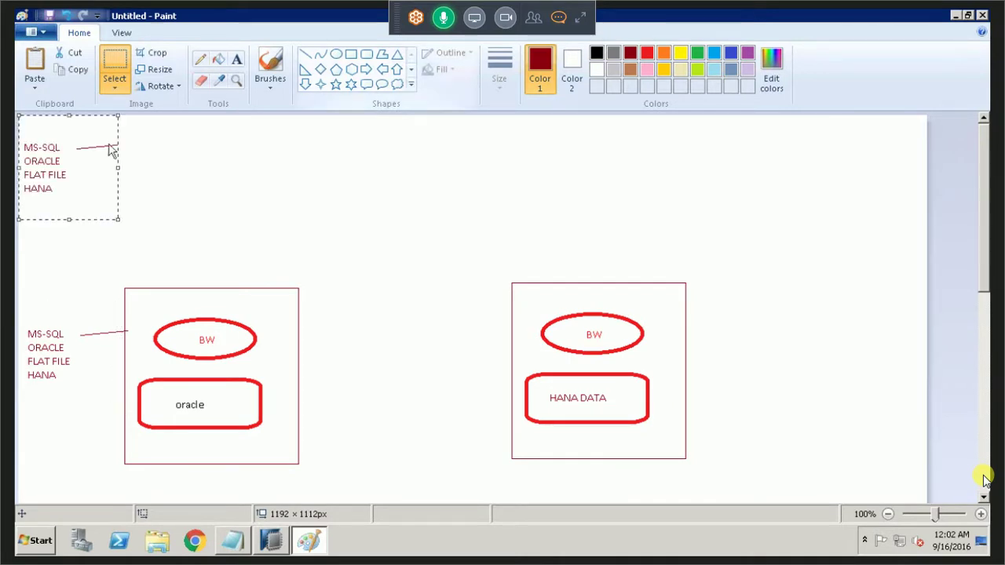
left_click_drag(108, 143, 474, 327)
left_click(503, 166)
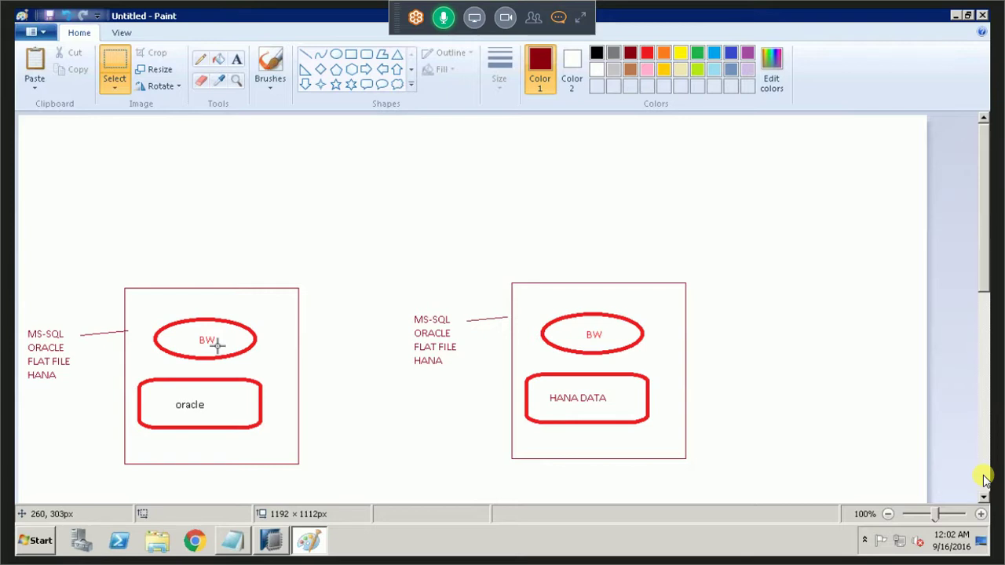
Step: Add the dark red caption "SPEED SLOW" below the frame of the oracle diagram
left_click(236, 60)
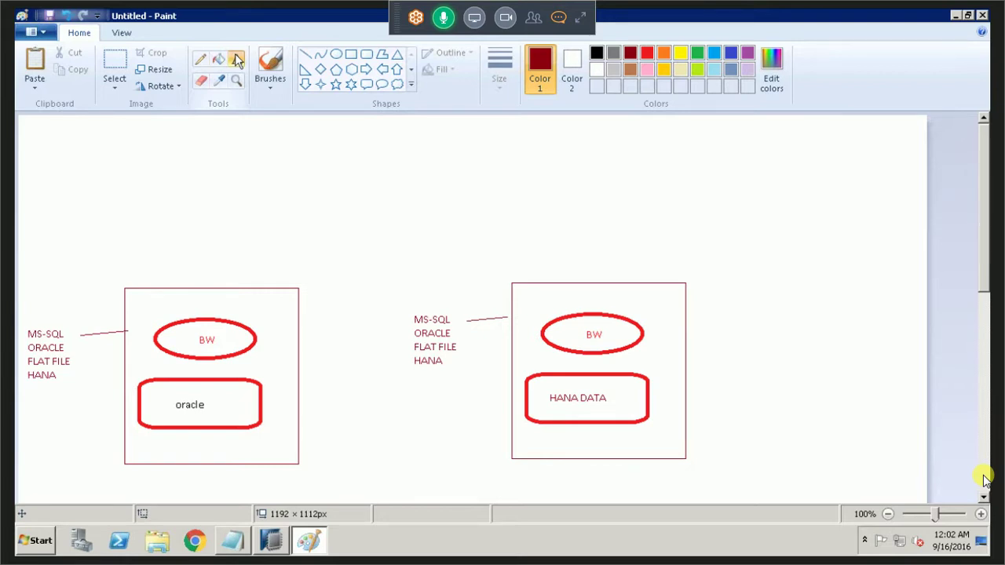
left_click(179, 482)
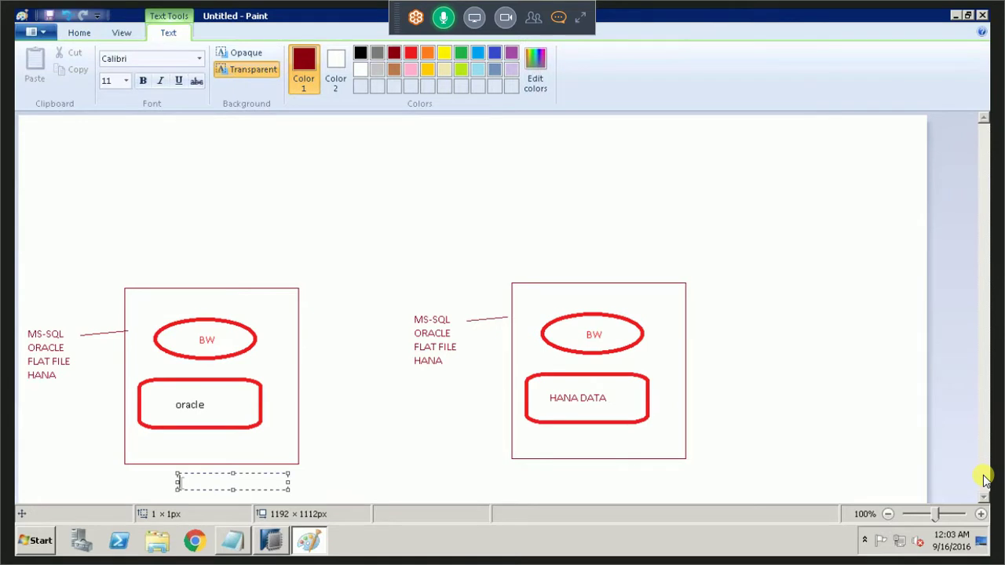
type("SPEED SLOW")
left_click(402, 465)
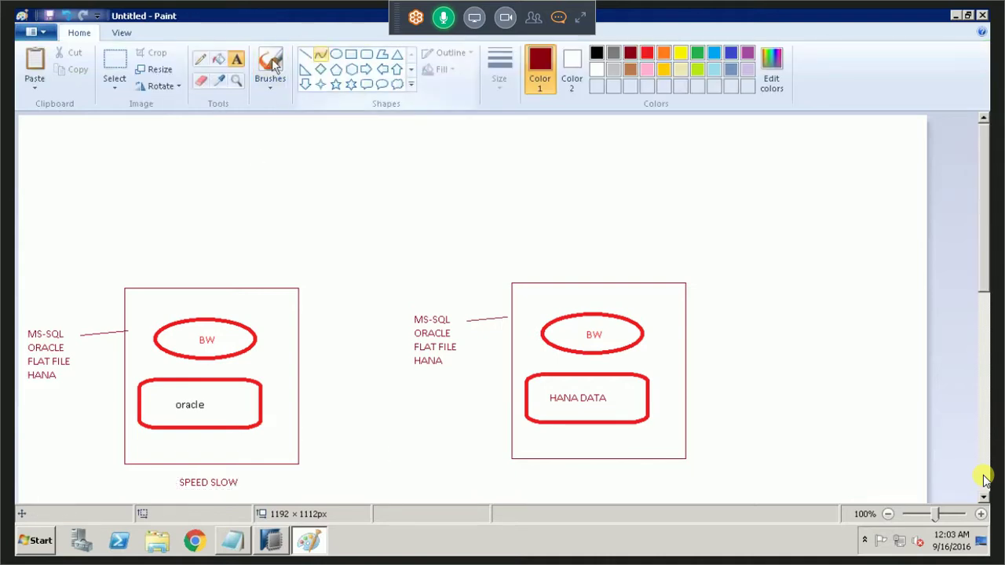
Step: Add the caption "FASTER SPEED" below the frame of the HANA diagram
left_click(556, 474)
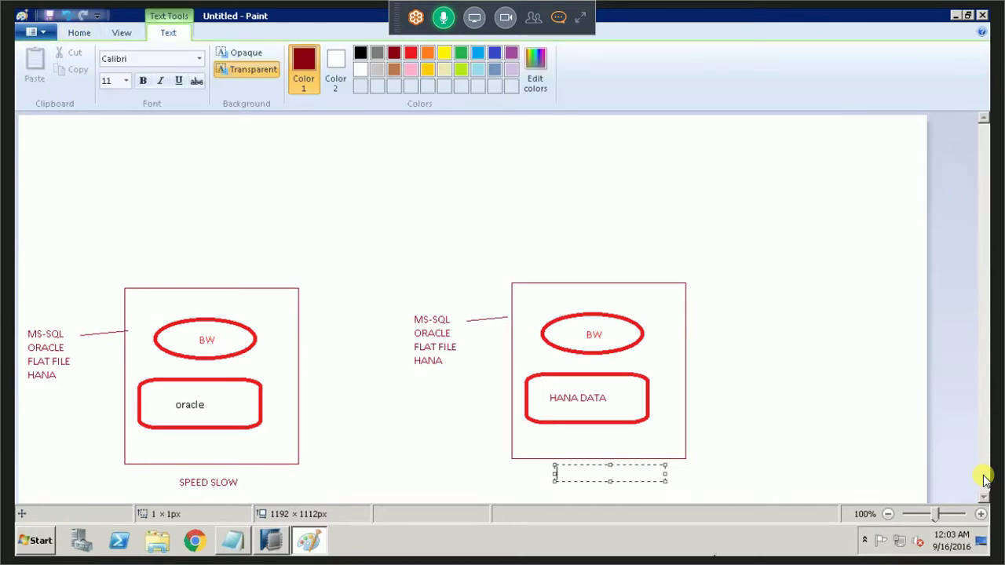
type("FASTER SPEED")
key("Return")
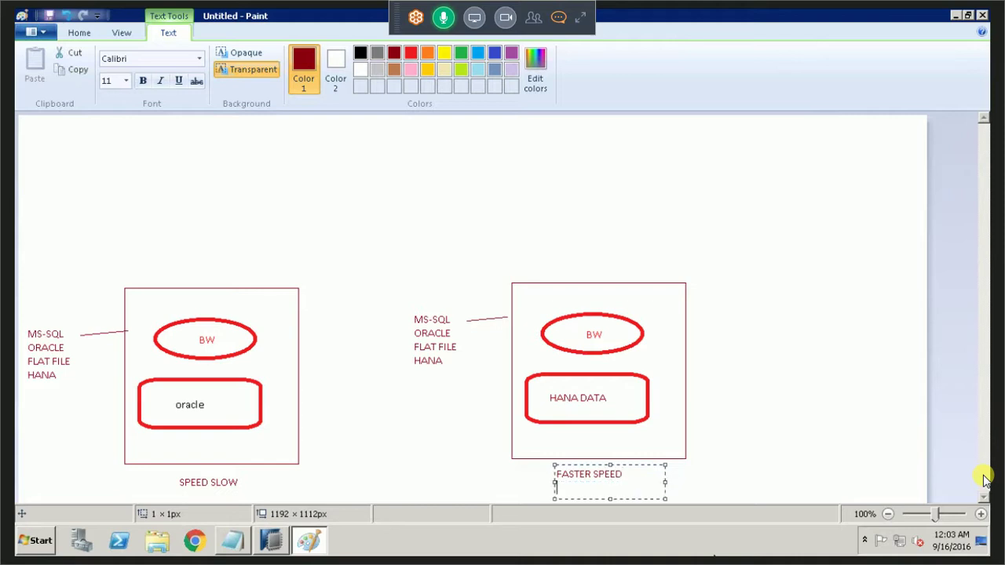
left_click(751, 217)
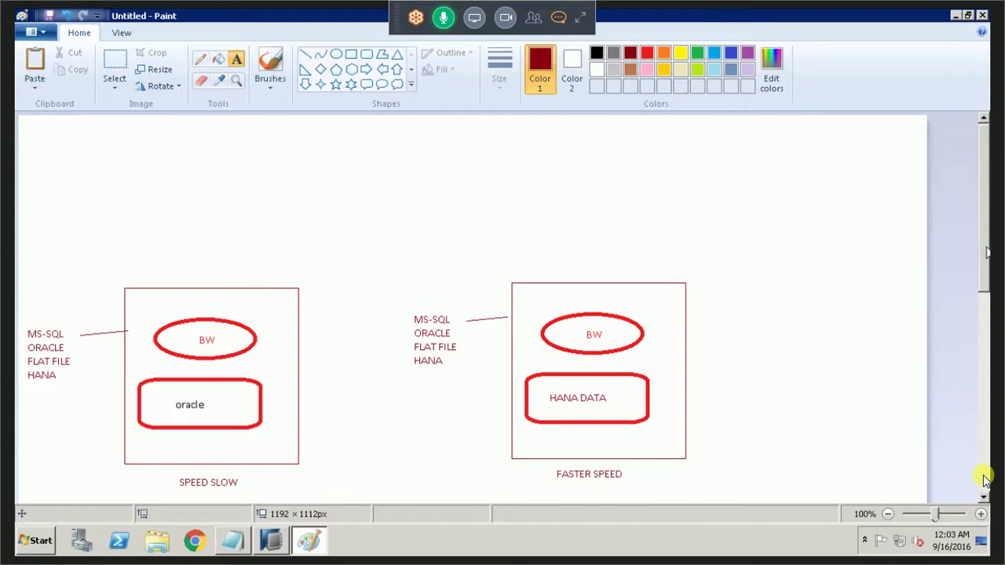
scroll(984, 270, "down", 3)
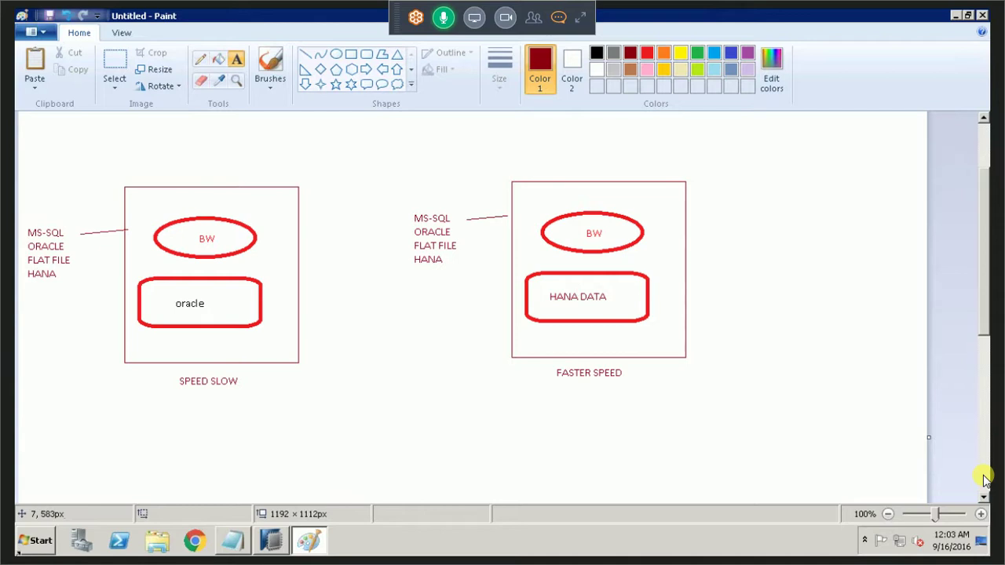
Step: Open SAP Logon and log on to the BW system as hanauser with the account password
key("super")
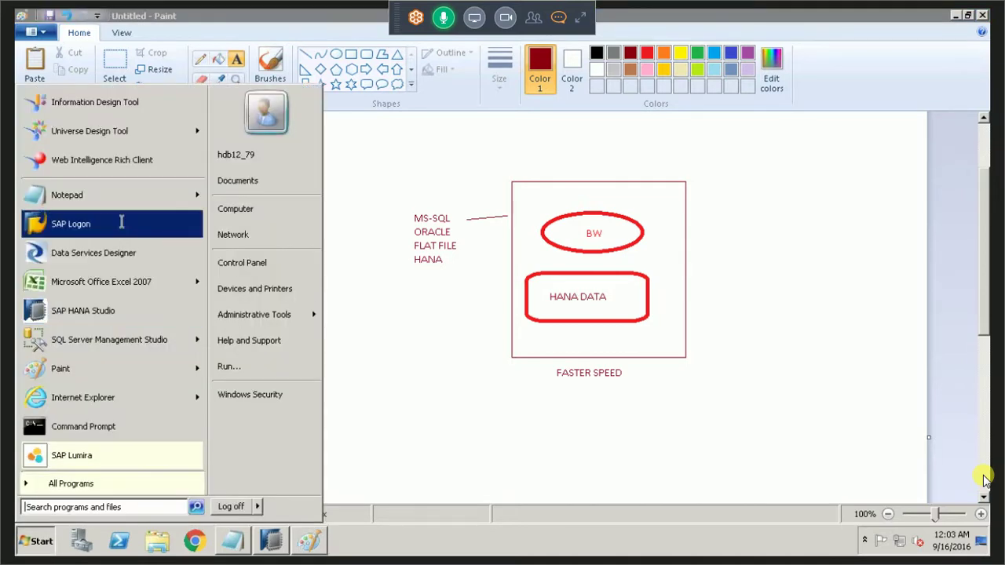
left_click(122, 223)
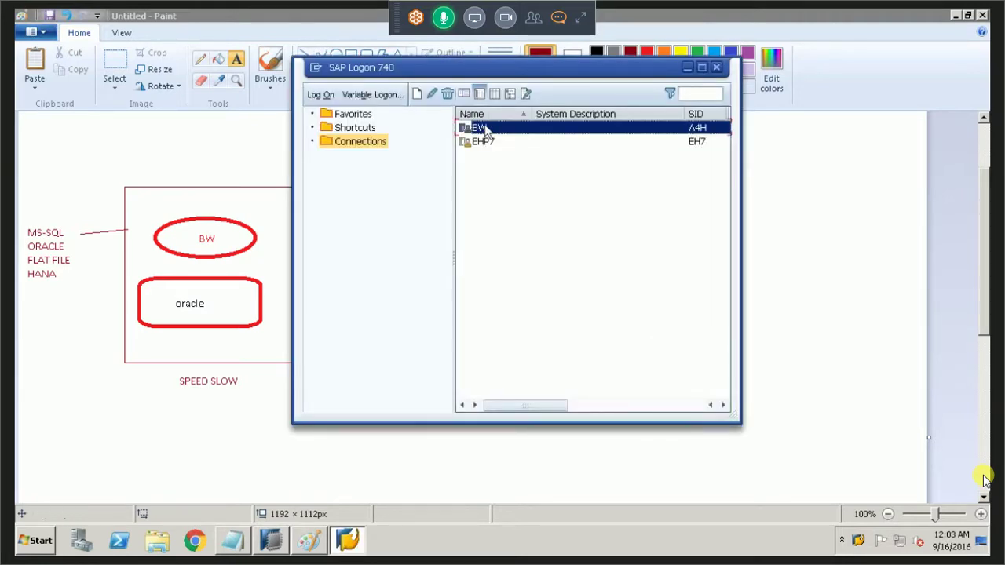
double_click(478, 128)
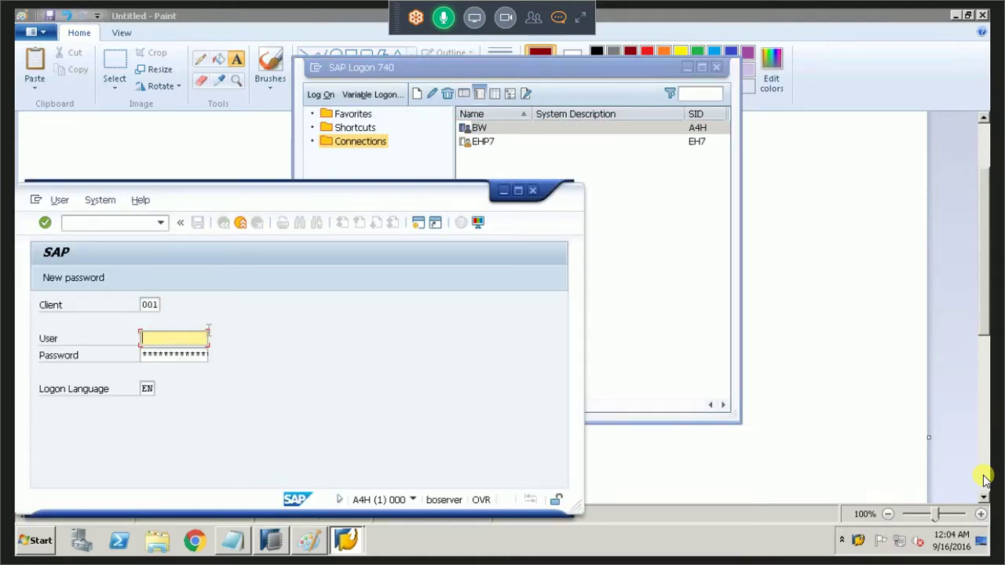
type("H")
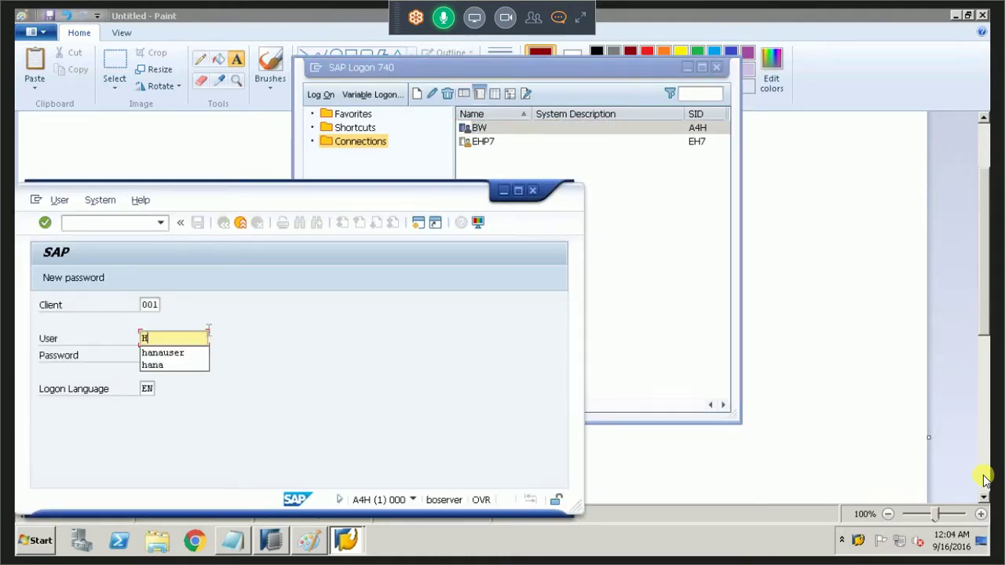
left_click(181, 355)
key("Tab")
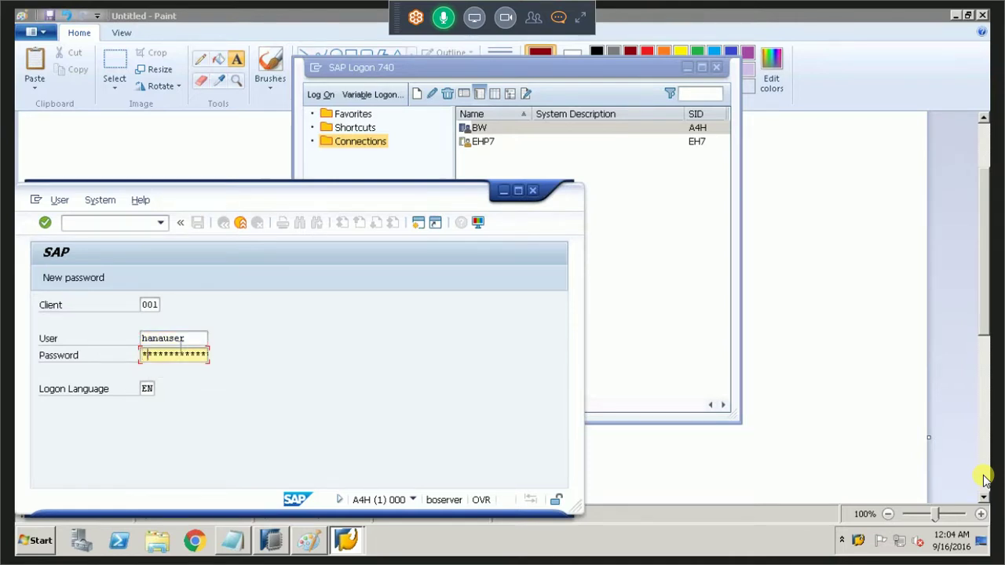
type("******")
key("Return")
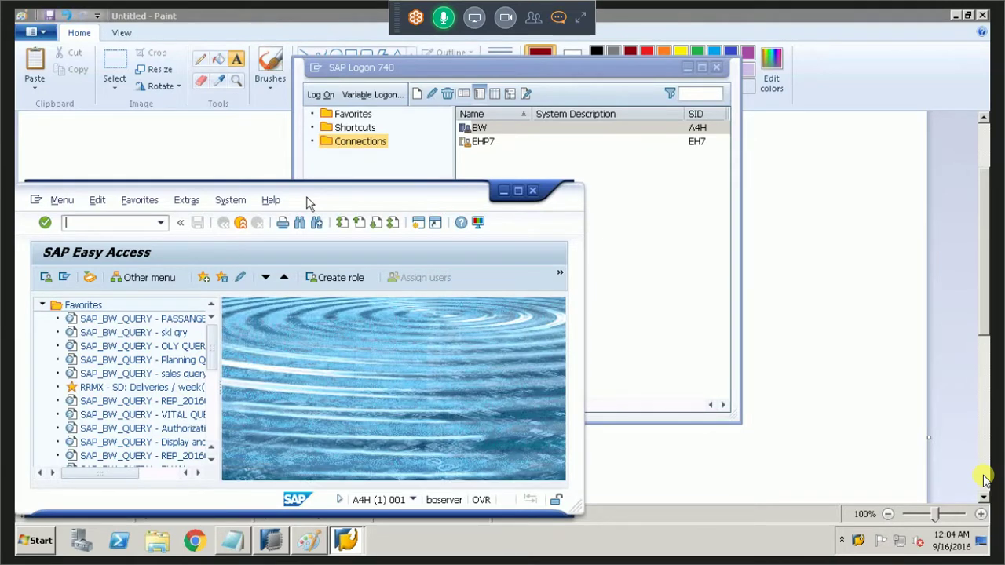
Step: Maximize the SAP Easy Access window and open the system status to examine the Database System field
double_click(308, 203)
left_click(226, 26)
left_click(253, 233)
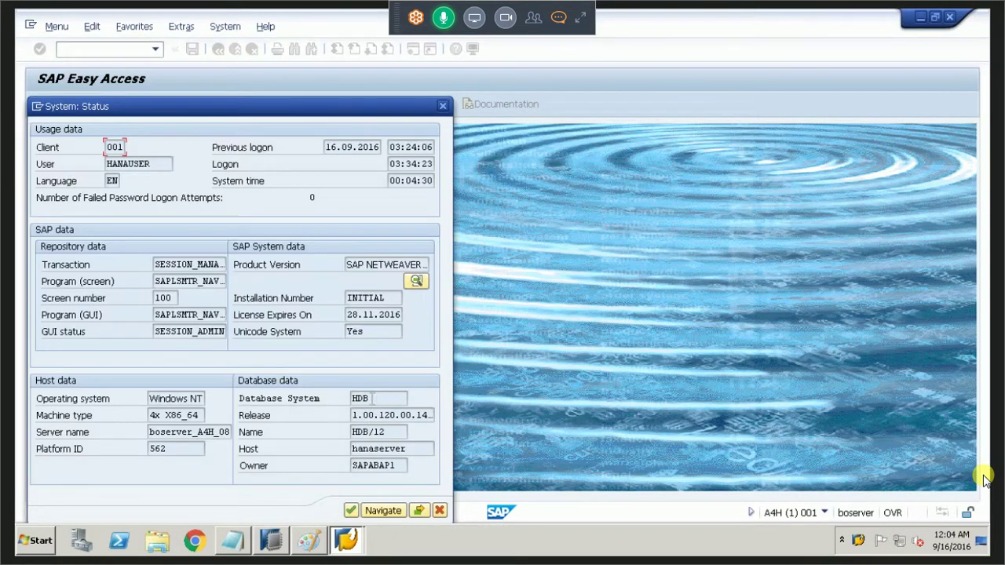
left_click_drag(371, 398, 349, 400)
left_click(337, 448)
Step: Compare the Paint diagram with the Database System field in SAP's system status and the BW Modeling window in SAP HANA Studio
left_click(310, 542)
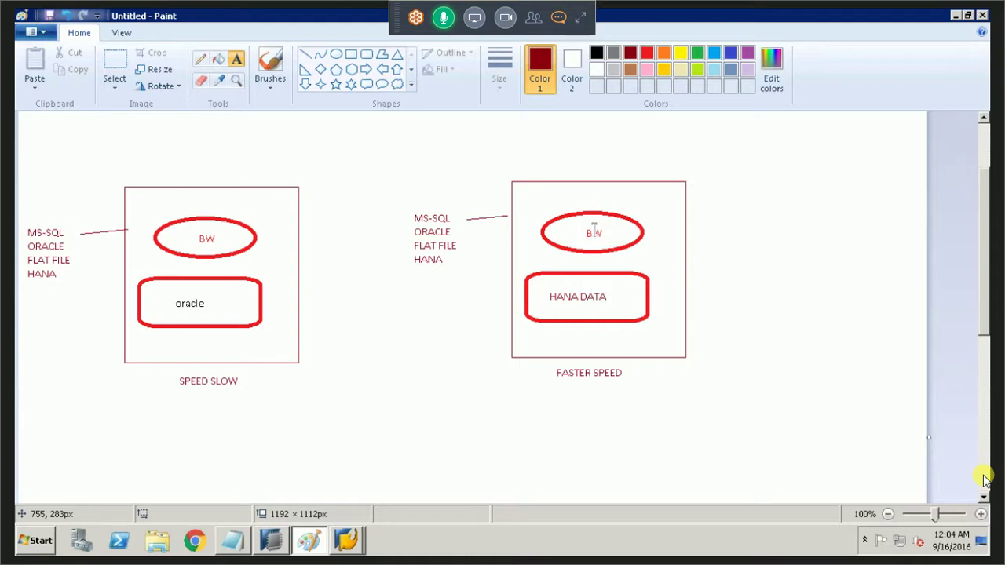
left_click(348, 540)
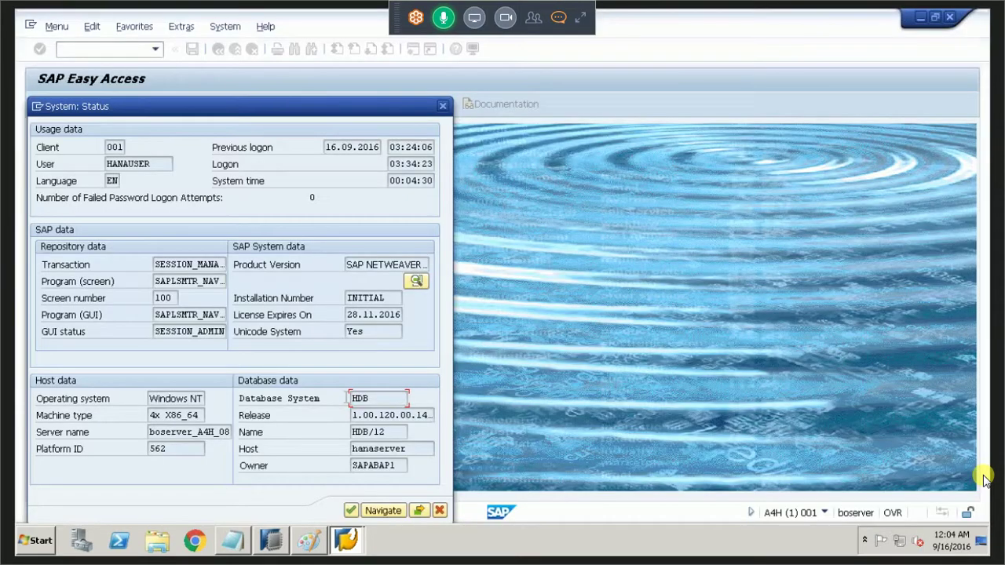
left_click(348, 400)
left_click(351, 397)
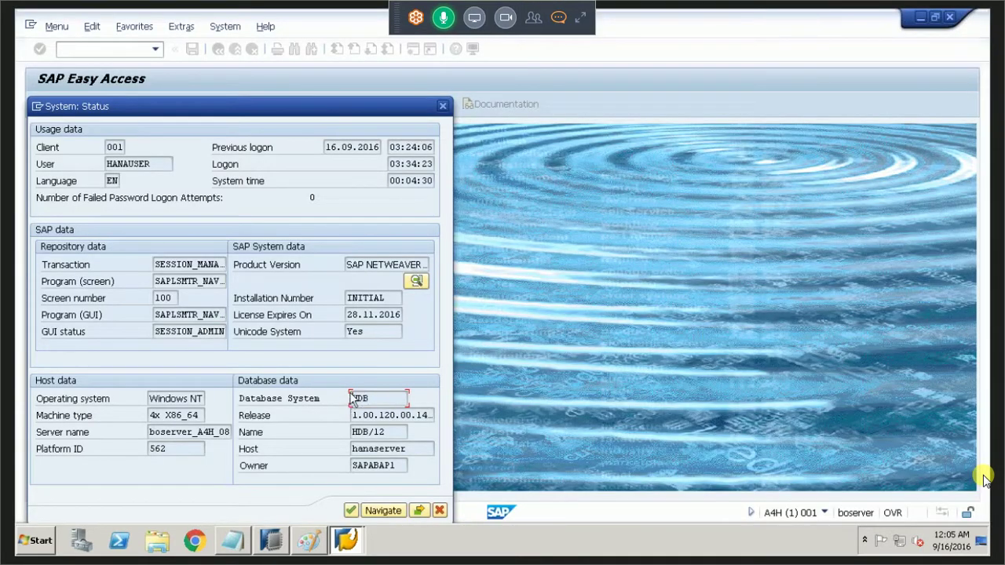
left_click(309, 542)
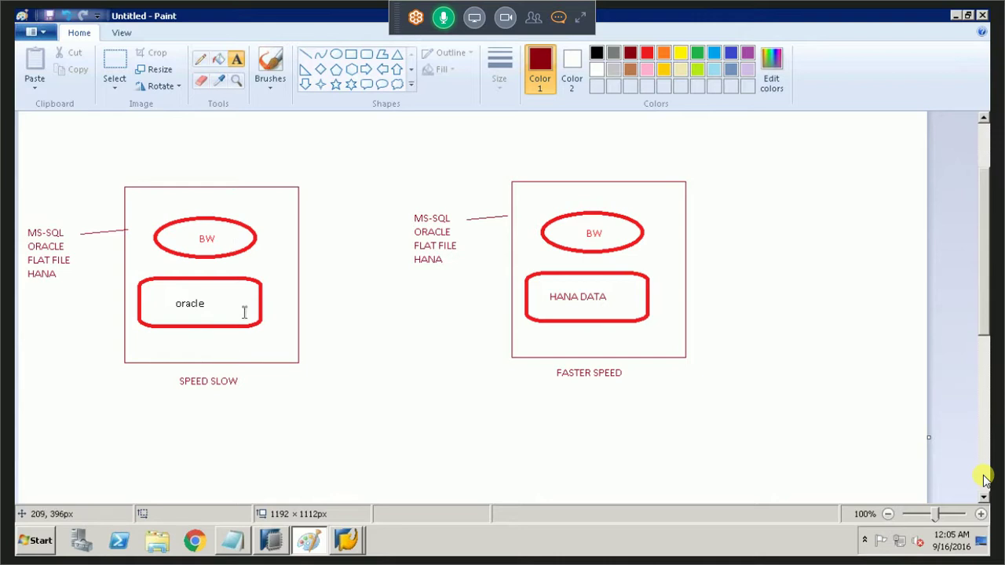
left_click(271, 542)
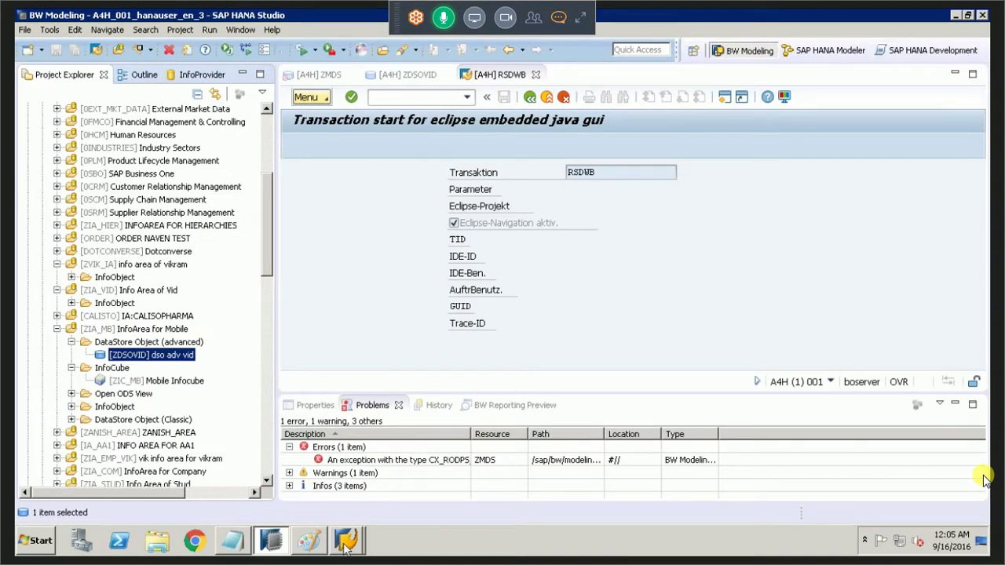
left_click(310, 546)
left_click(309, 545)
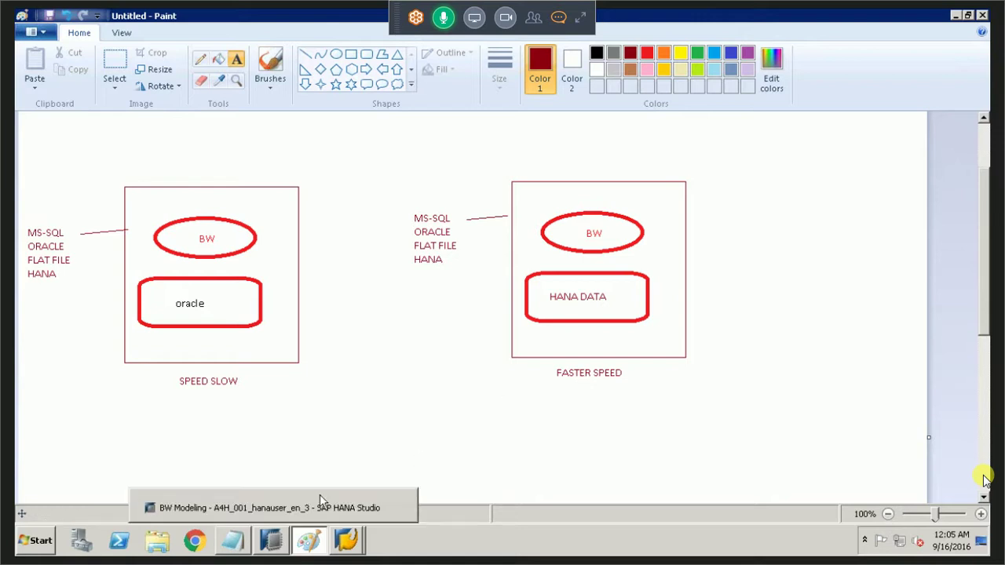
left_click(319, 502)
Step: Switch to the Notepad notes and insert "/screen" after "interface" in the sentence beginning "you can use any interface"
left_click(234, 544)
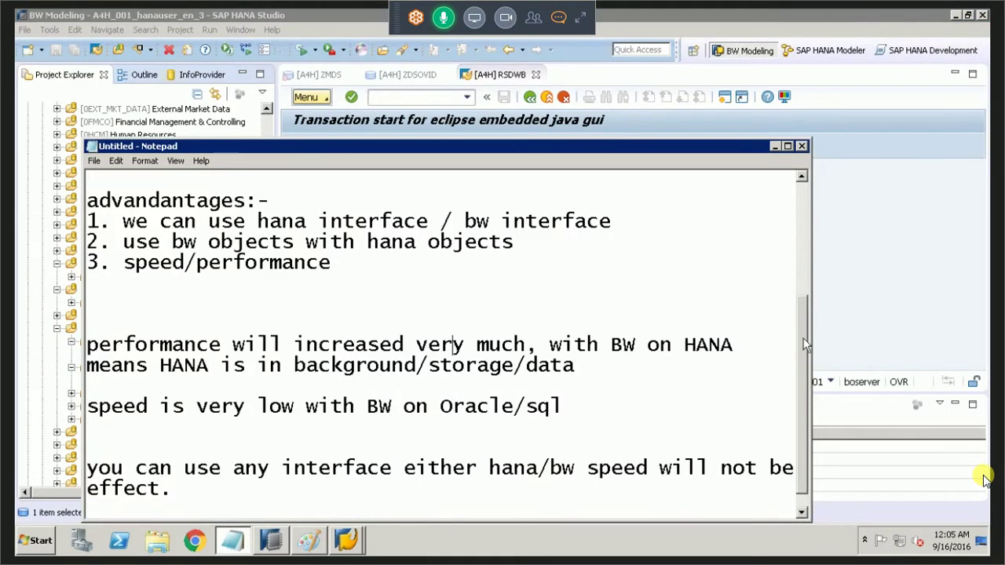
scroll(248, 430, "down", 1)
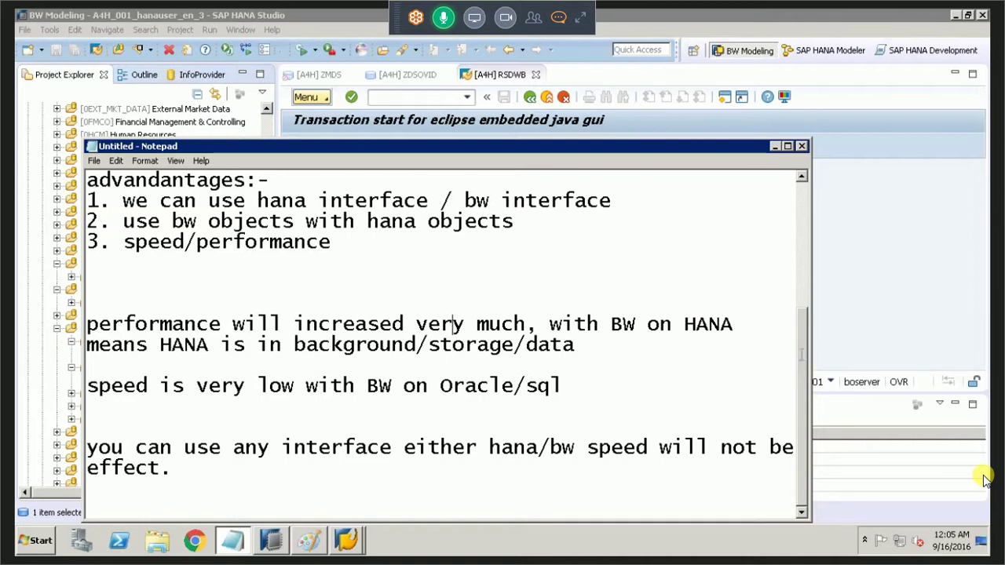
left_click_drag(87, 450, 319, 450)
key("shift+Right")
key("shift+Right")
key("shift+Right")
key("shift+Right")
key("shift+Right")
key("shift+Right")
key("shift+Right")
key("shift+Right")
key("shift+Right")
key("shift+Right")
key("shift+Right")
key("shift+Right")
key("shift+Right")
key("shift+Right")
key("shift+Right")
key("shift+Right")
key("shift+Right")
key("shift+Right")
key("shift+Right")
key("shift+Right")
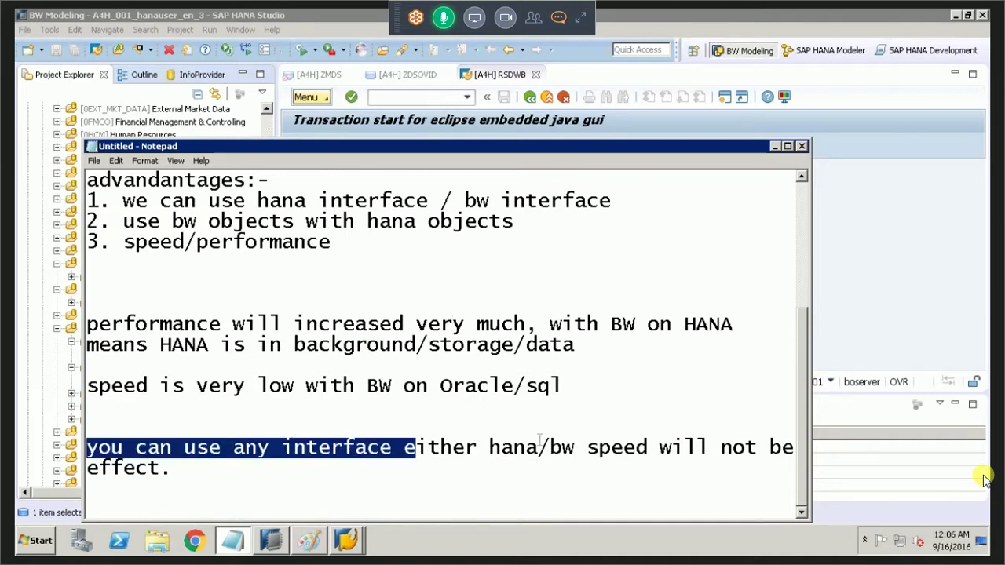
left_click(392, 447)
type("/scree")
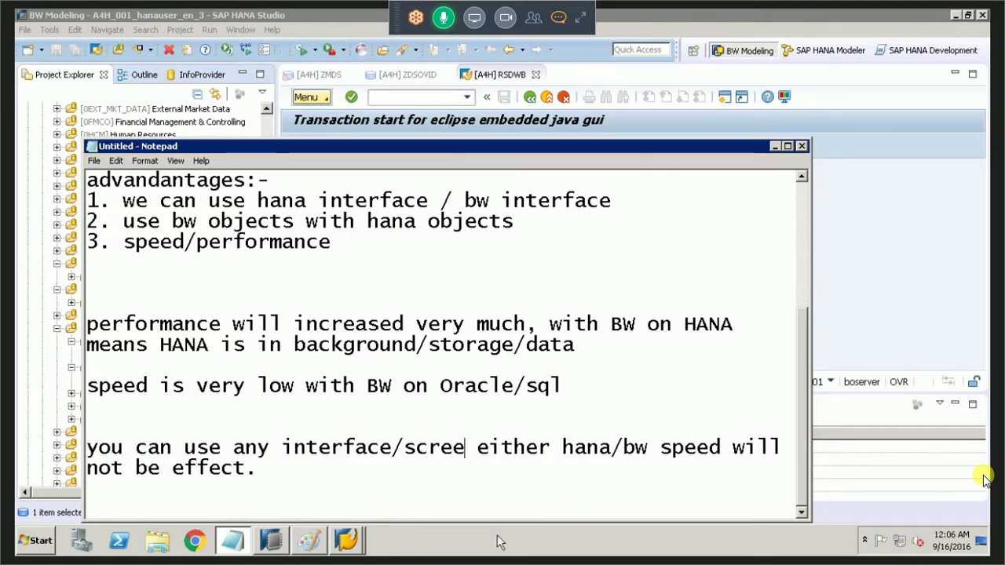
type("n")
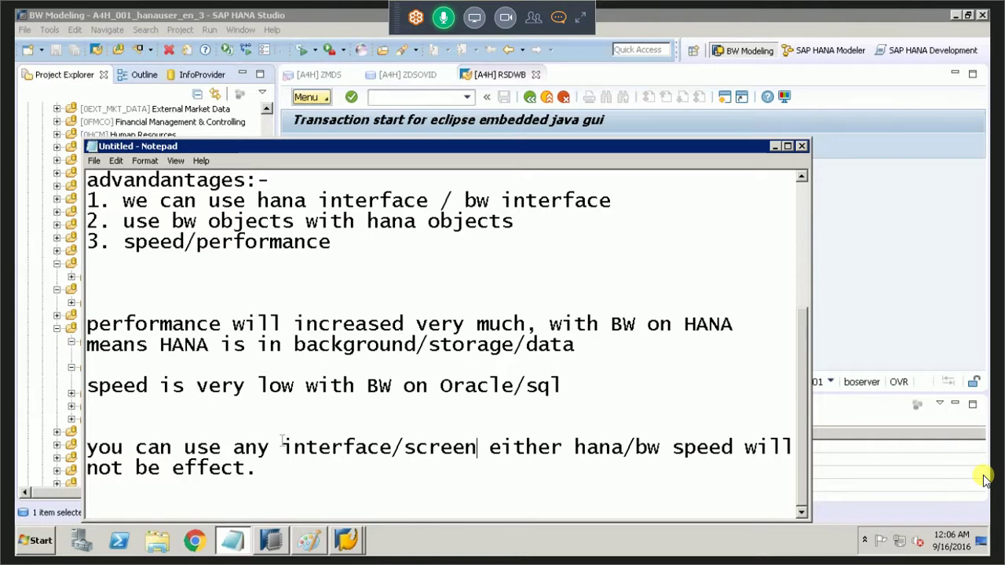
Step: Add the question "why we use hana screens for bw interface?" below the existing notes, separated by blank lines
left_click(352, 494)
key("Return")
key("Return")
key("Return")
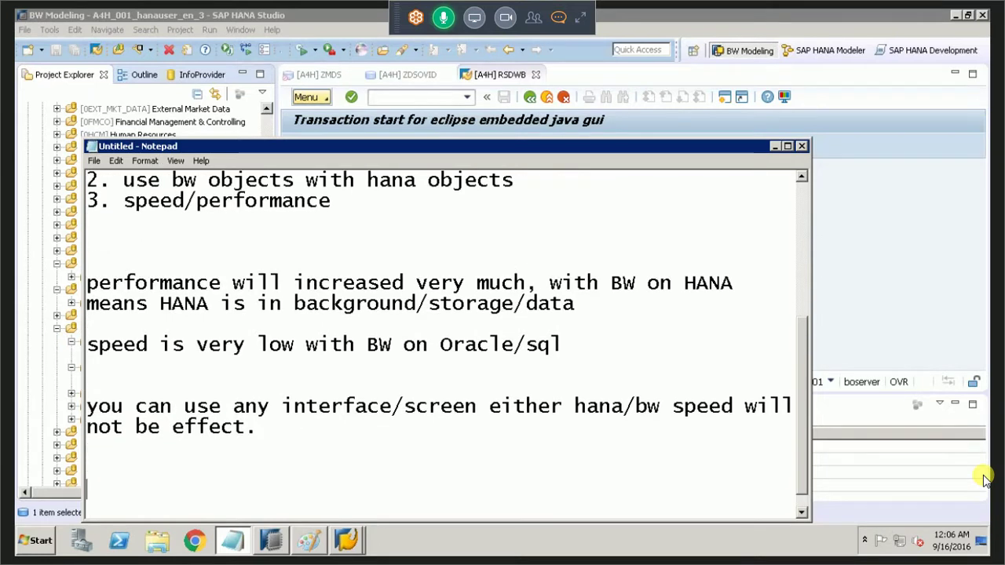
type("why w")
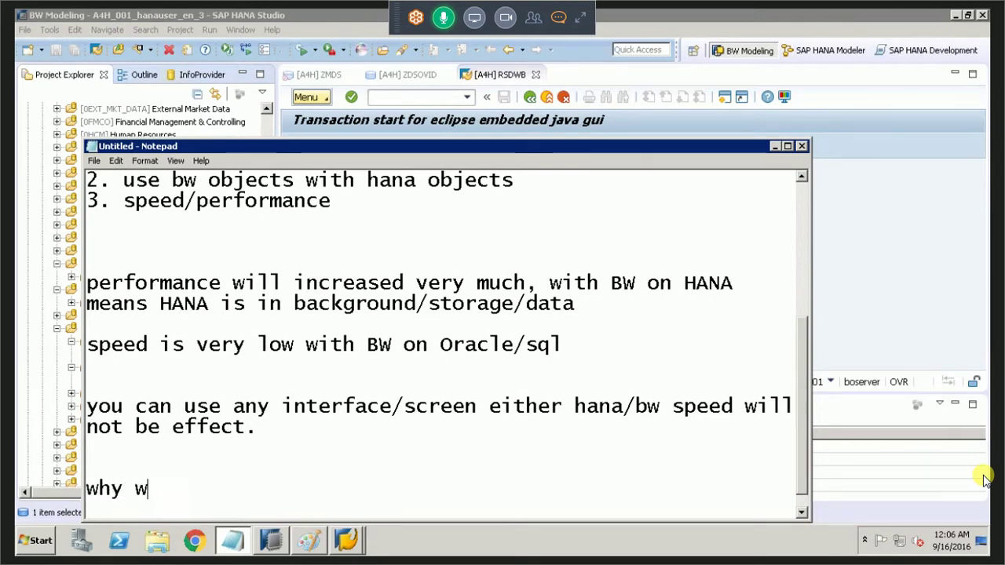
type("e use hana")
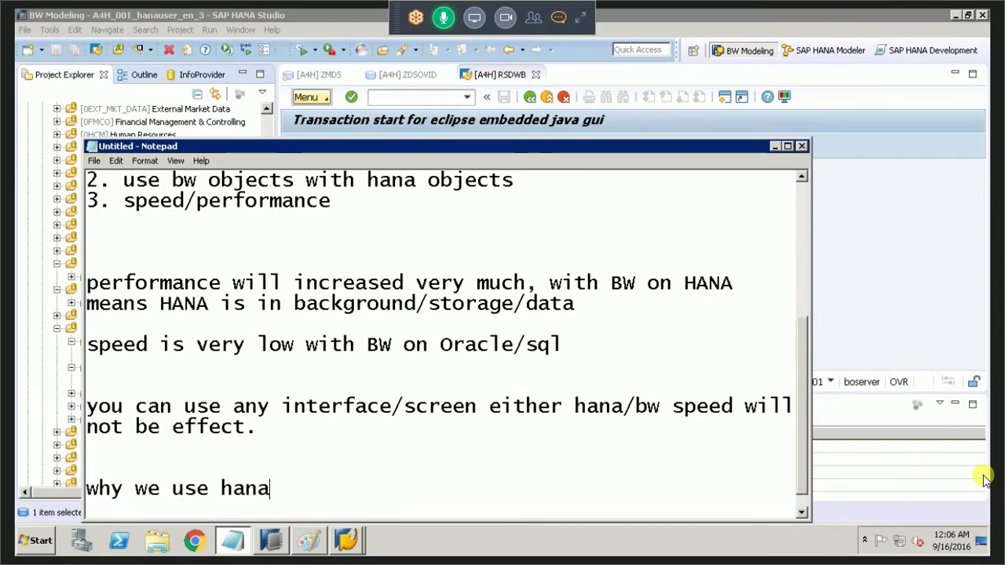
type(" screen")
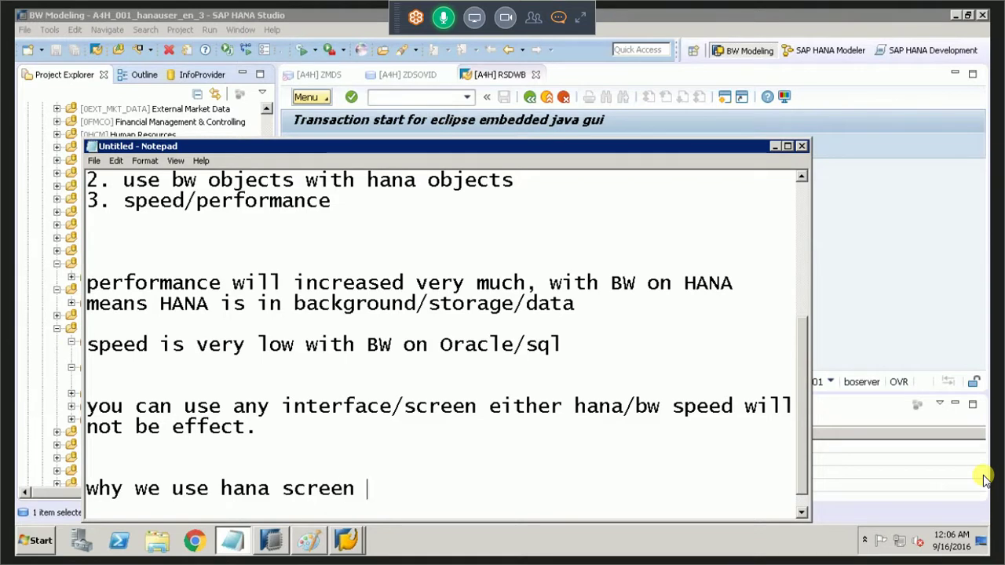
key("BackSpace")
type("'s for bw/")
key("BackSpace")
key("BackSpace")
key("BackSpace")
key("BackSpace")
key("BackSpace")
key("BackSpace")
key("BackSpace")
key("BackSpace")
key("BackSpace")
key("BackSpace")
key("BackSpace")
key("BackSpace")
type("ens b")
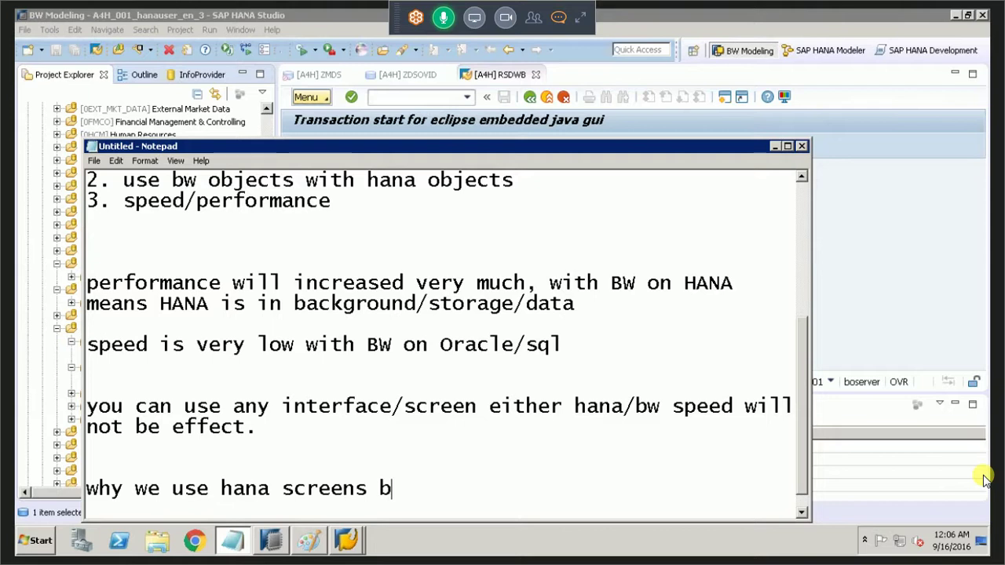
key("BackSpace")
type("for ")
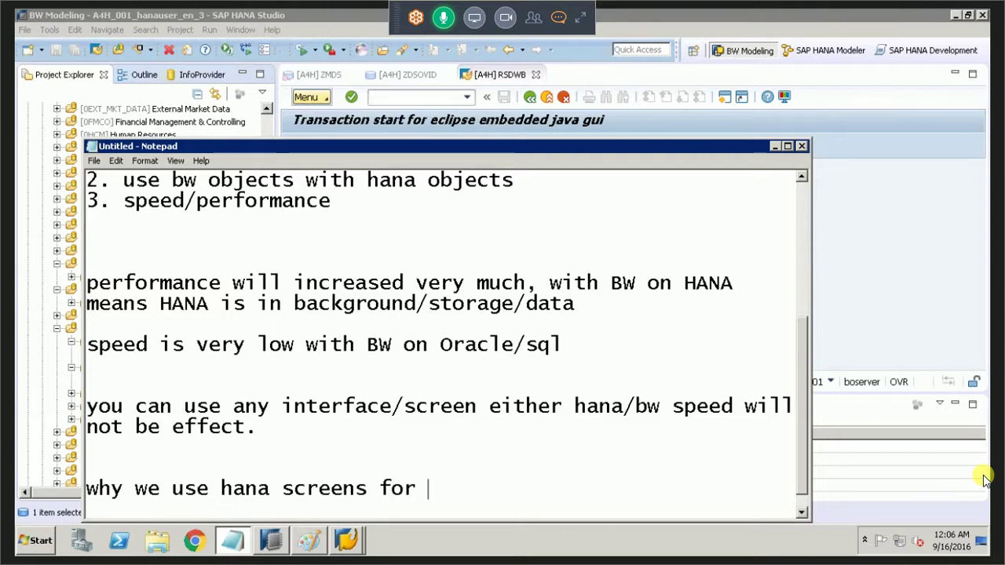
type("bw bd")
key("BackSpace")
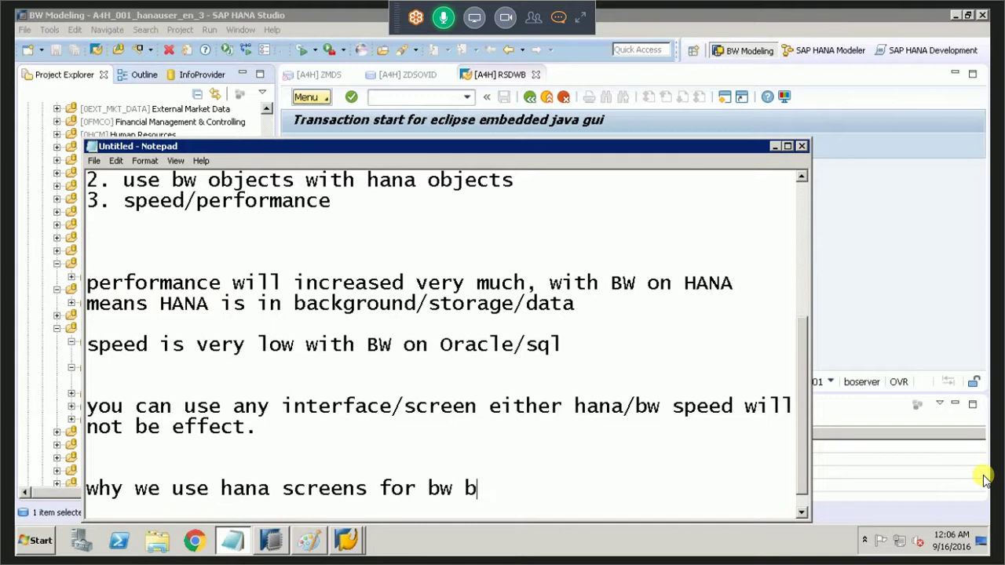
type("w")
key("BackSpace")
key("BackSpace")
type("interface")
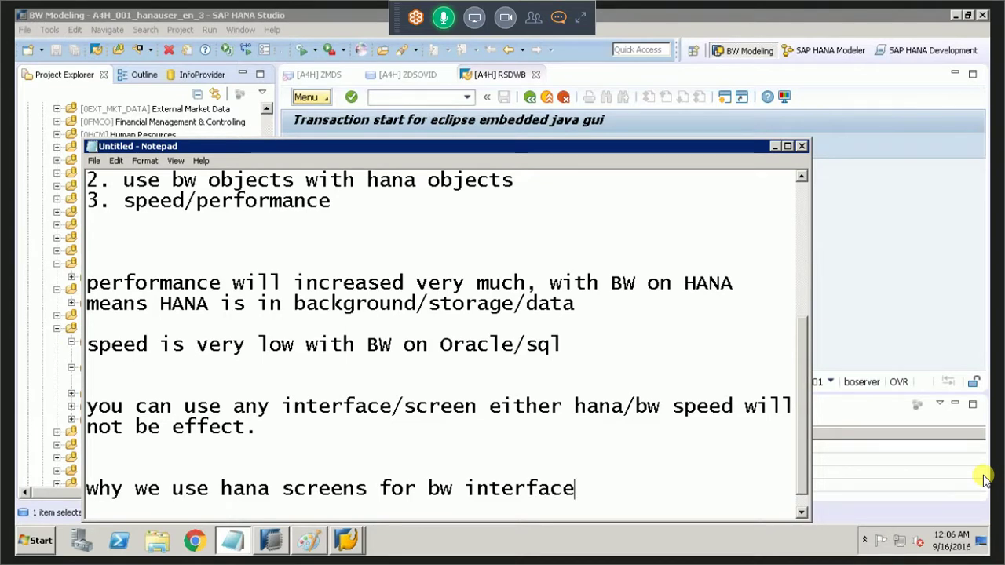
type(".")
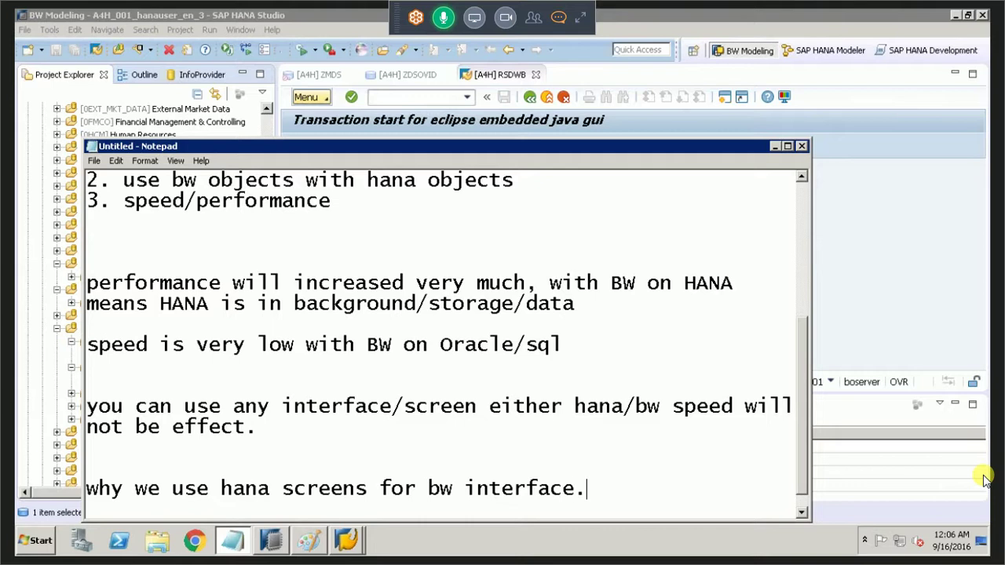
key("BackSpace")
type("?")
Step: Write the answer "we can access hana objects also." on the line directly under the question
key("Return")
type("we ca")
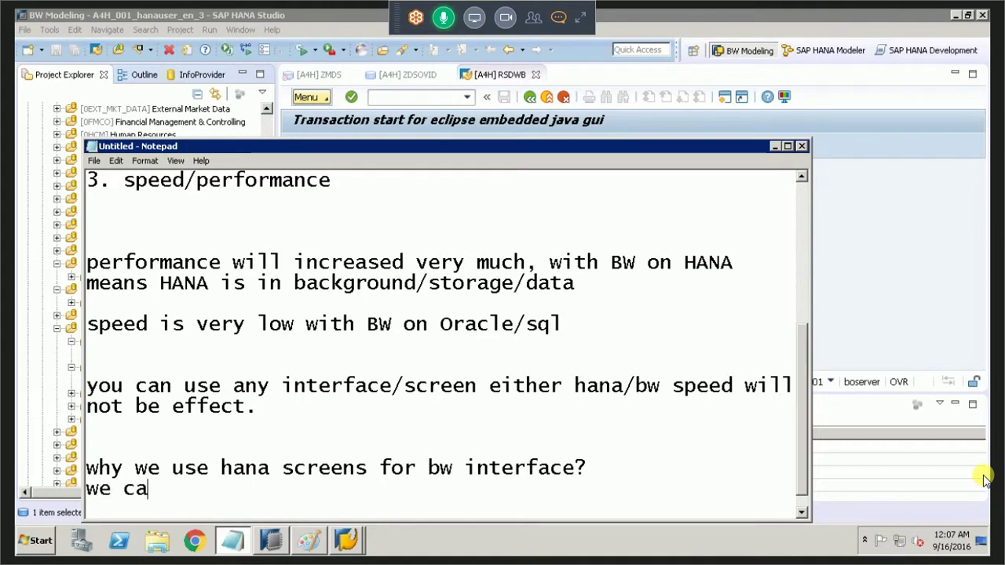
type("n access ")
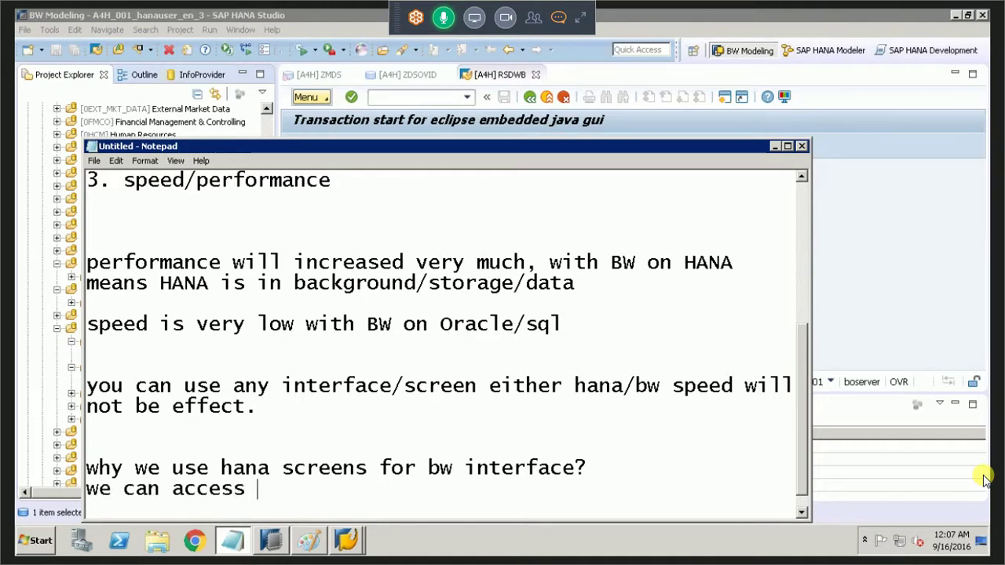
type("hana")
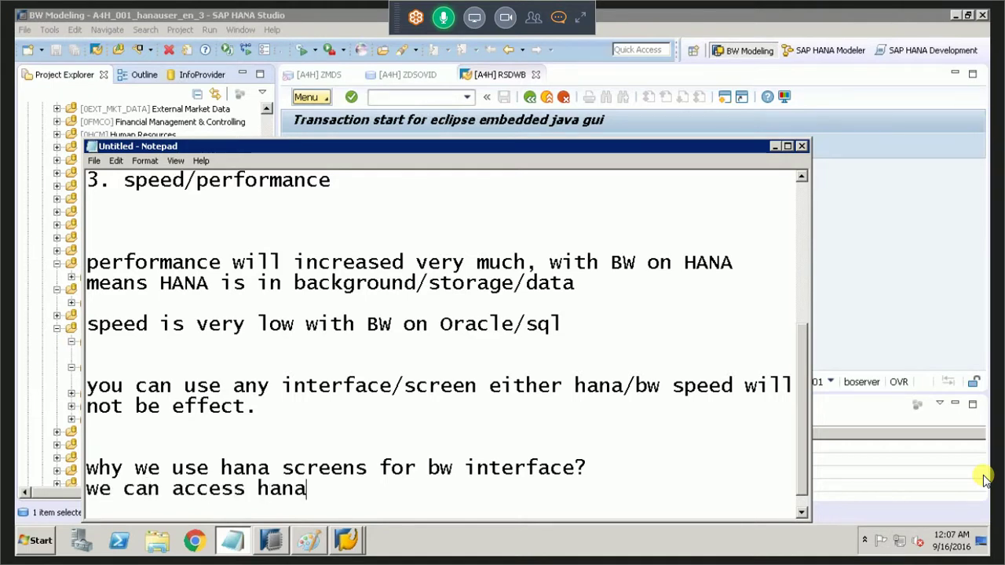
key("BackSpace")
key("BackSpace")
key("BackSpace")
key("BackSpace")
type("hana ")
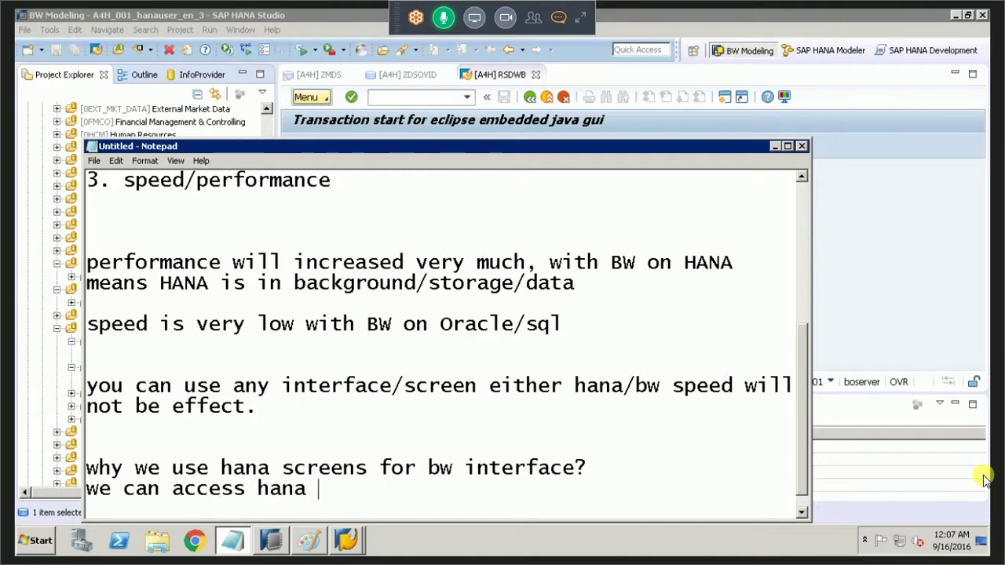
type("objecrs")
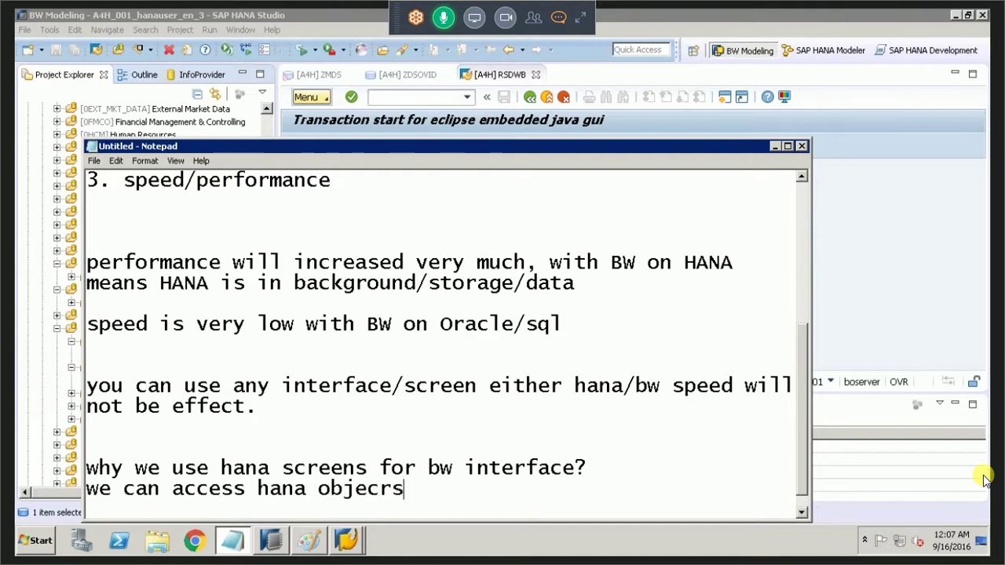
type(" al")
key("BackSpace")
key("BackSpace")
key("BackSpace")
key("BackSpace")
key("BackSpace")
type("ts alos.")
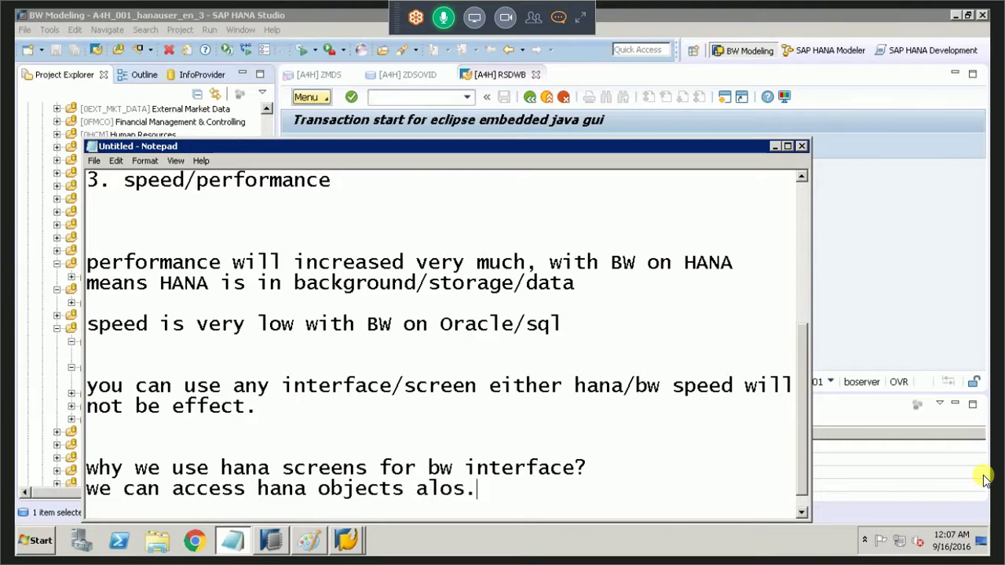
key("BackSpace")
key("BackSpace")
key("BackSpace")
type("so.")
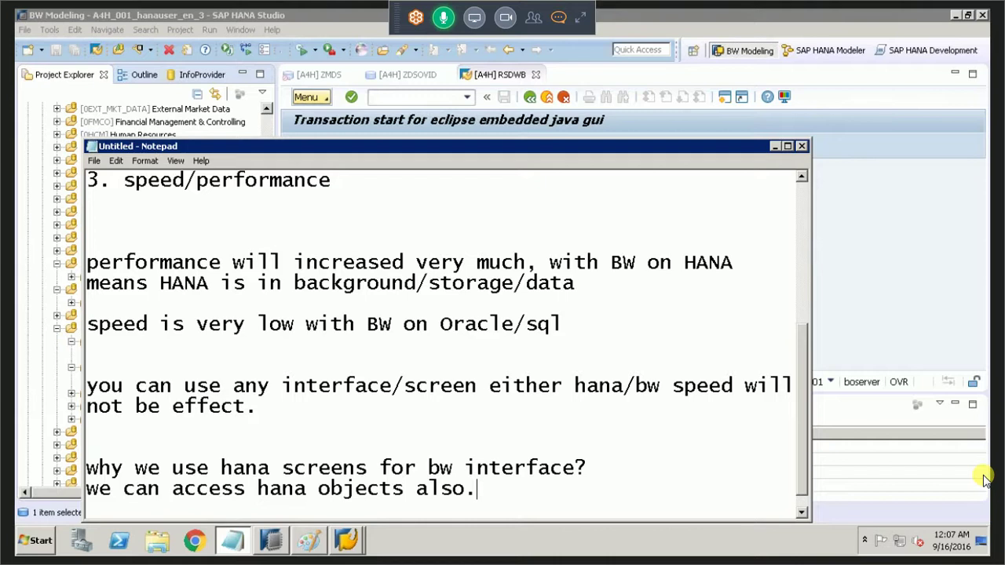
Step: Add the line "hana objects :- hana schemas-tables, olap views" after a blank line below the answer
key("Return")
key("Return")
type("hanao")
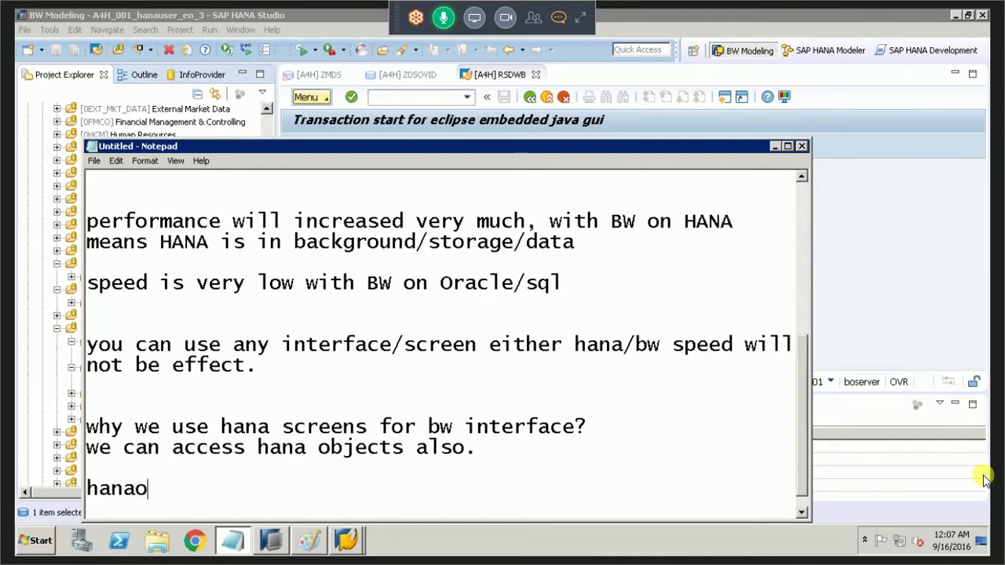
key("BackSpace")
type("objects")
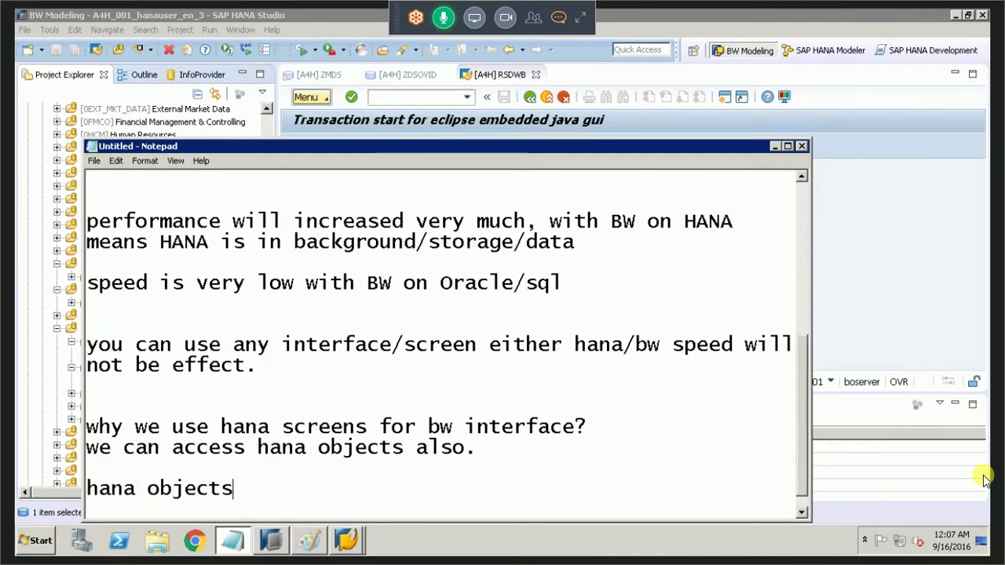
type(" :- hana ")
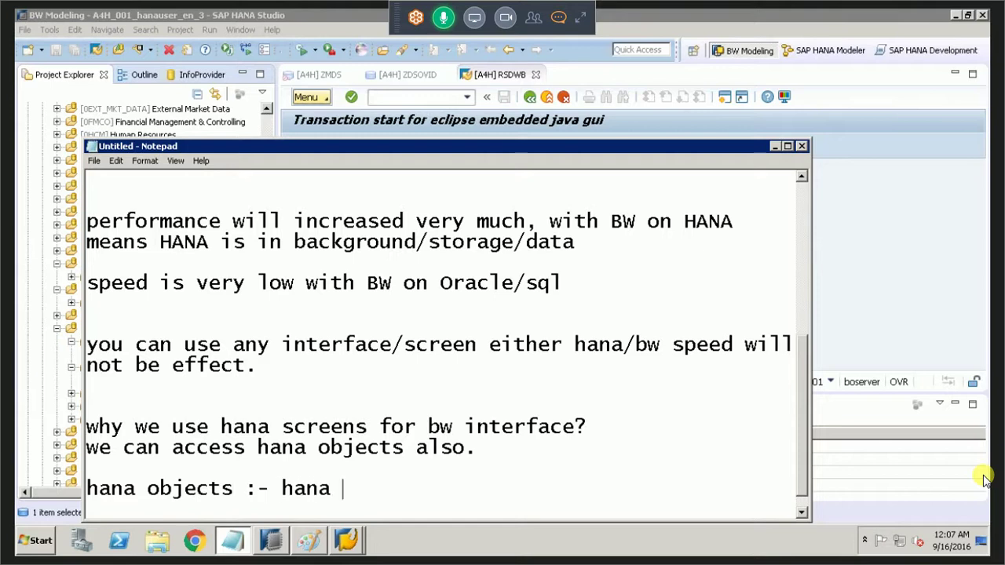
type("schemas")
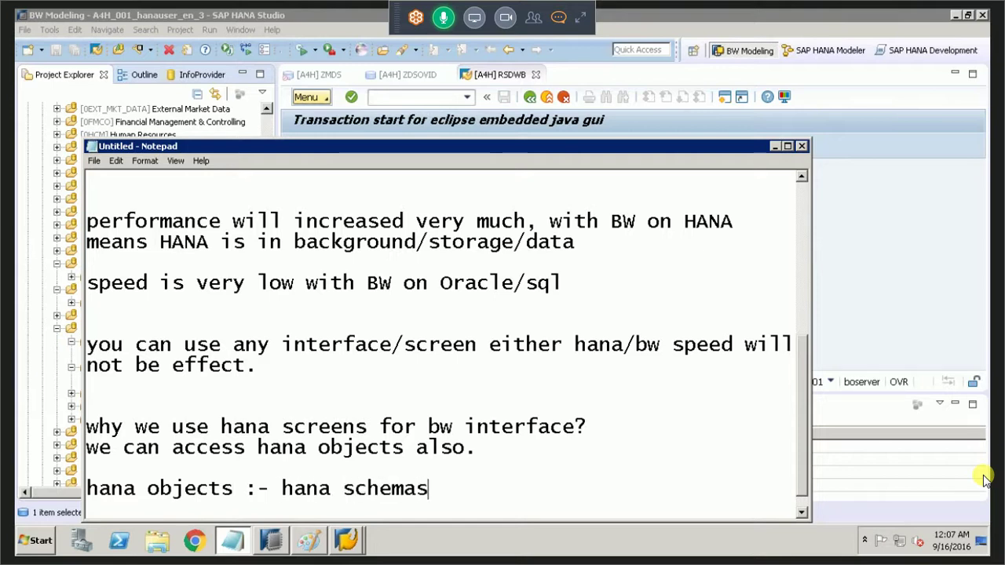
type("-tables")
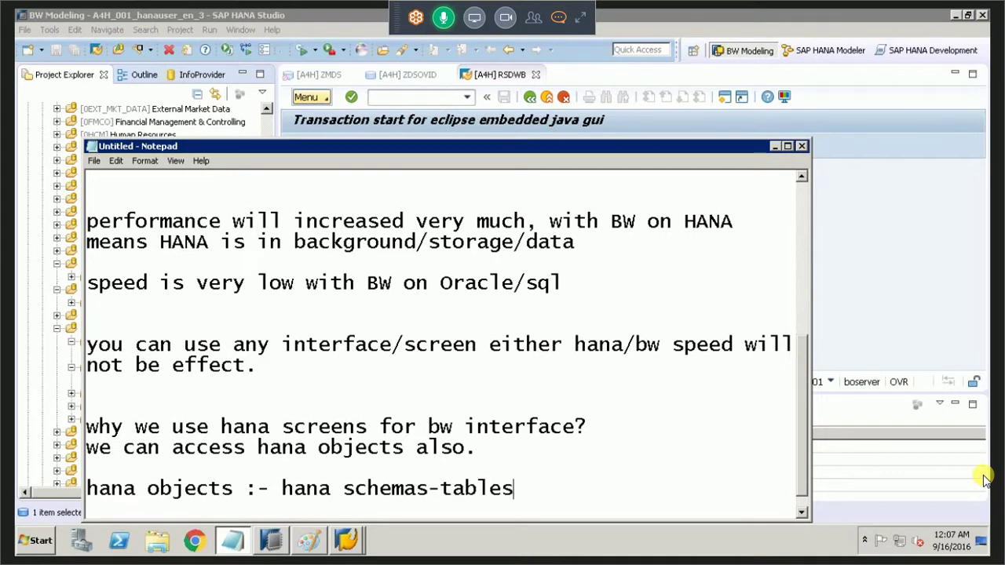
type(",")
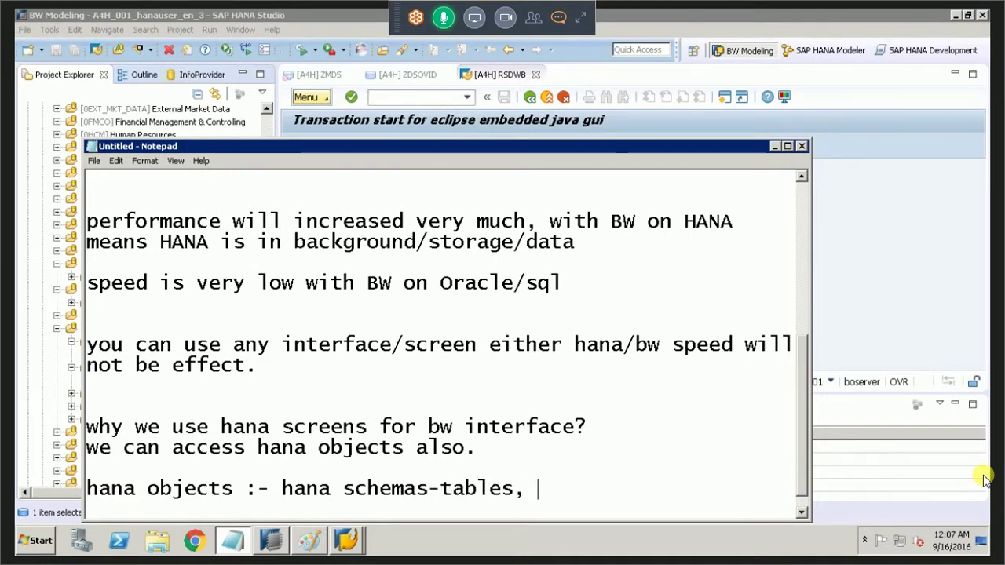
type(" olza")
key("BackSpace")
key("BackSpace")
type("a")
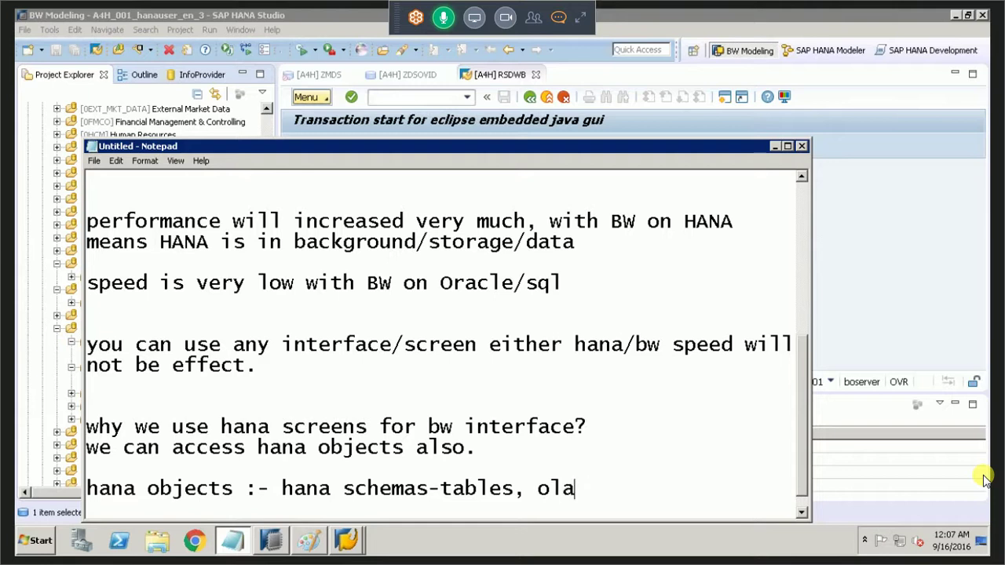
type("p viess")
key("BackSpace")
key("BackSpace")
type("w")
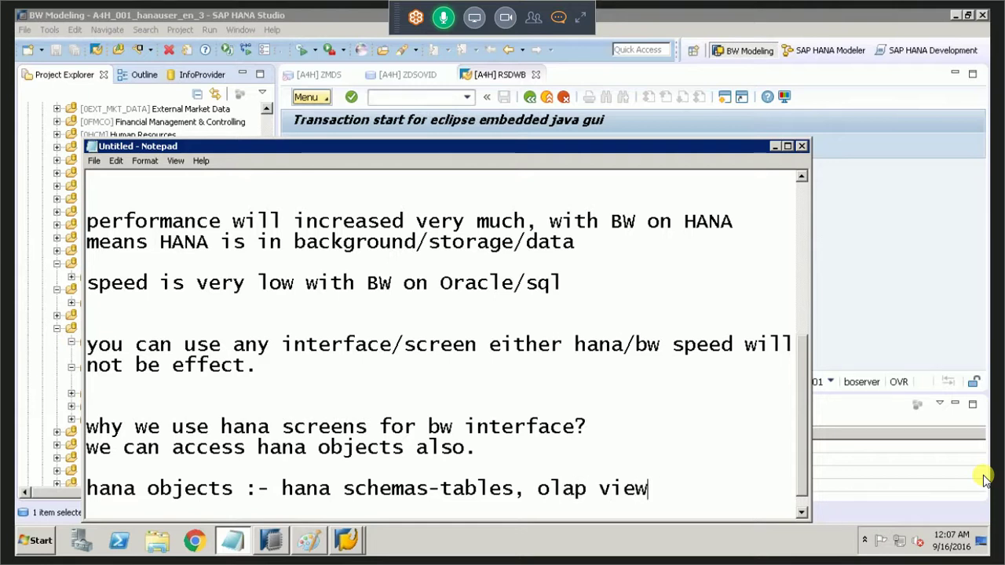
type("s")
Step: Switch to the Paint diagram and draw four stacked green horizontal lines, each about 275 px long, above the two BW boxes
key("alt+Tab")
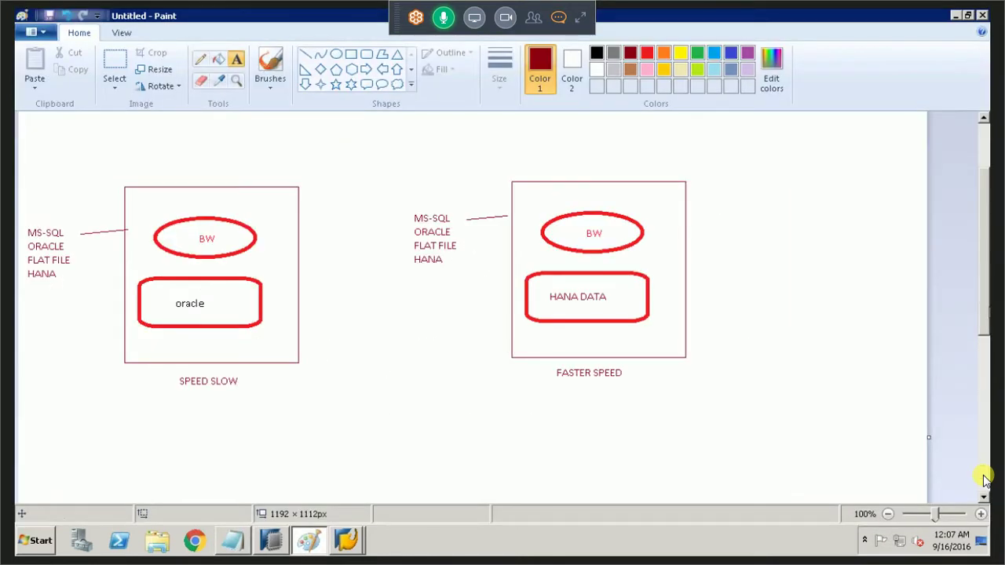
left_click_drag(984, 242, 987, 185)
left_click(305, 54)
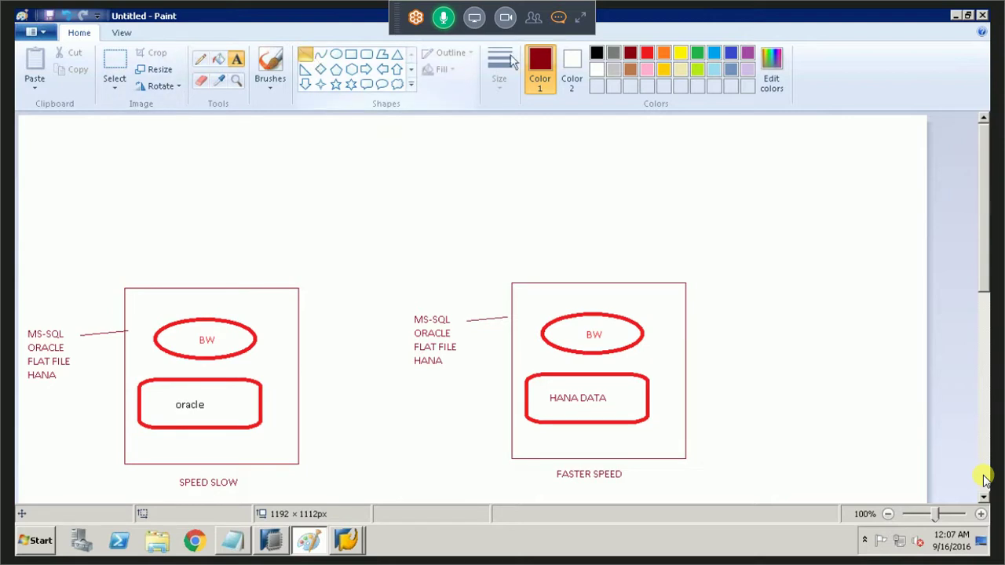
left_click(699, 53)
left_click_drag(253, 200, 460, 200)
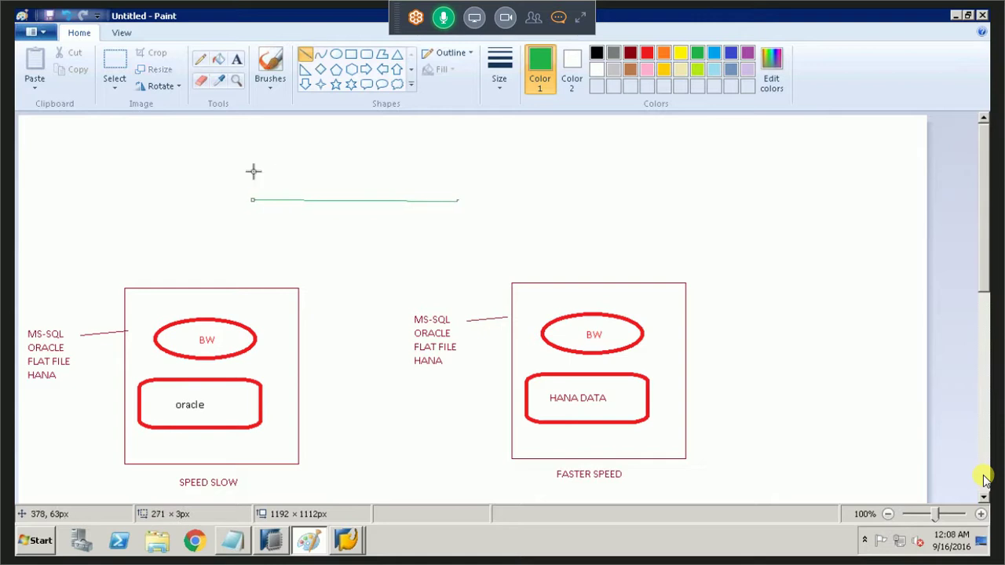
left_click_drag(253, 171, 299, 174)
left_click_drag(450, 174, 461, 172)
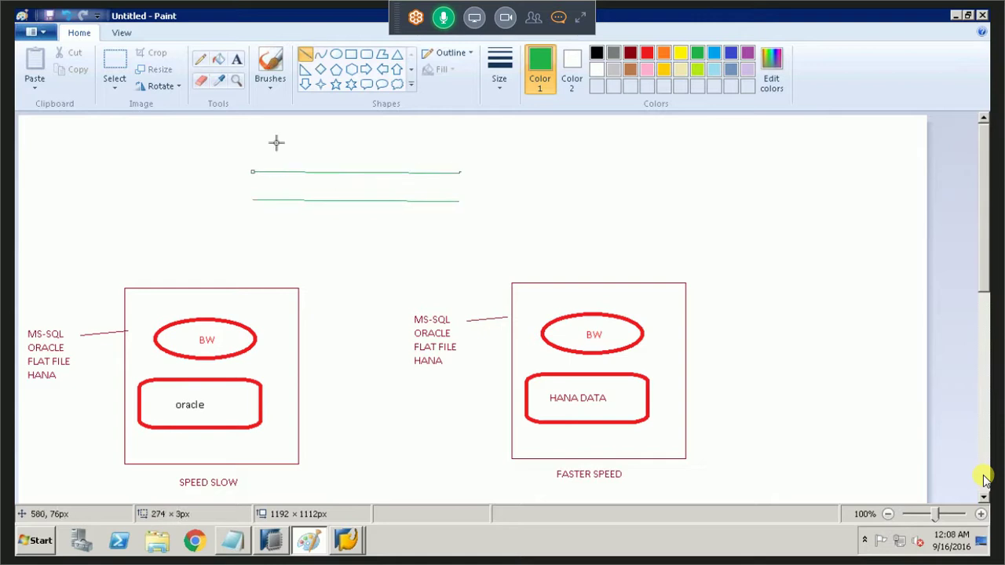
left_click_drag(253, 145, 458, 143)
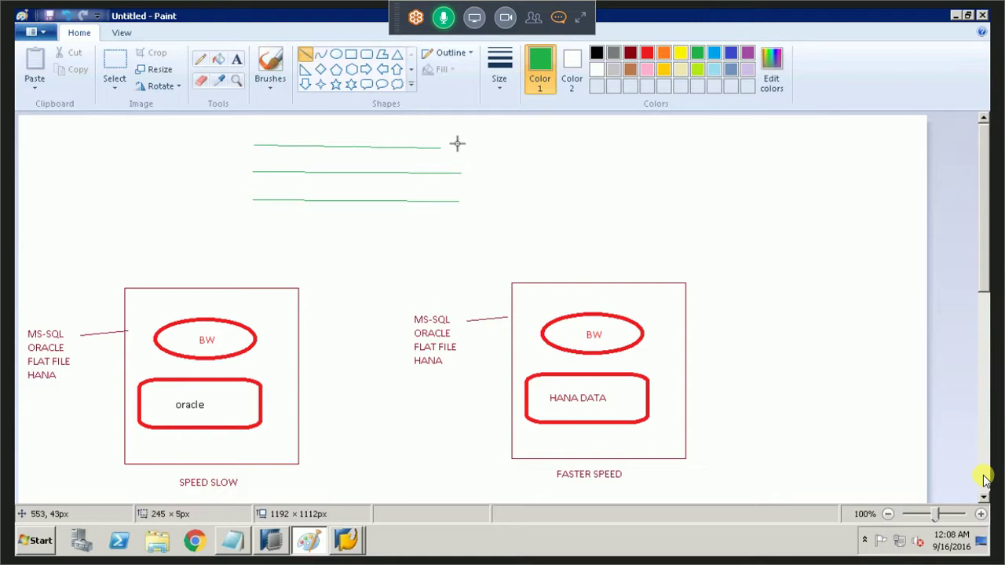
left_click_drag(255, 124, 259, 124)
left_click_drag(423, 129, 464, 121)
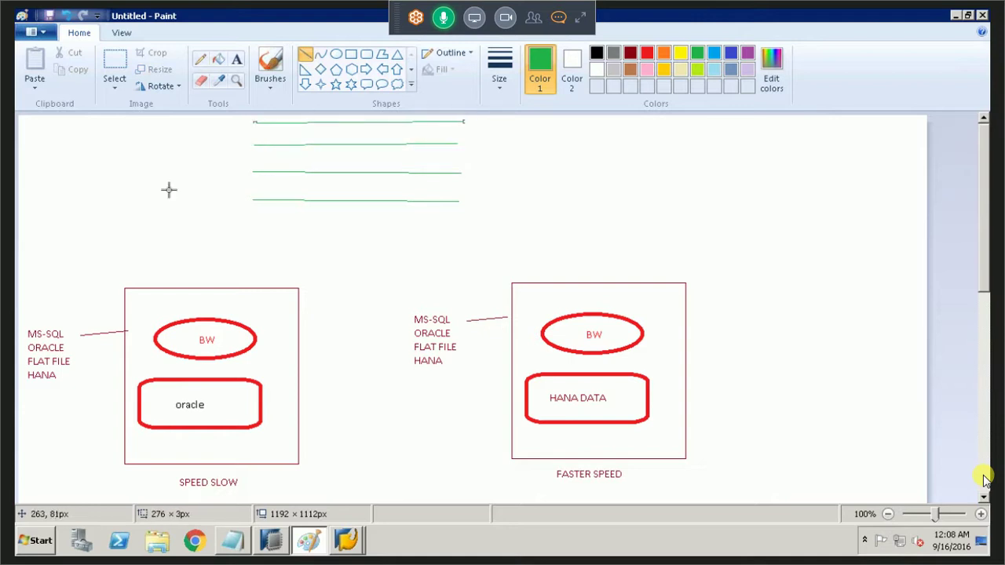
Step: Label the lowest green line with the green text "hana database" beside its right end
left_click(236, 58)
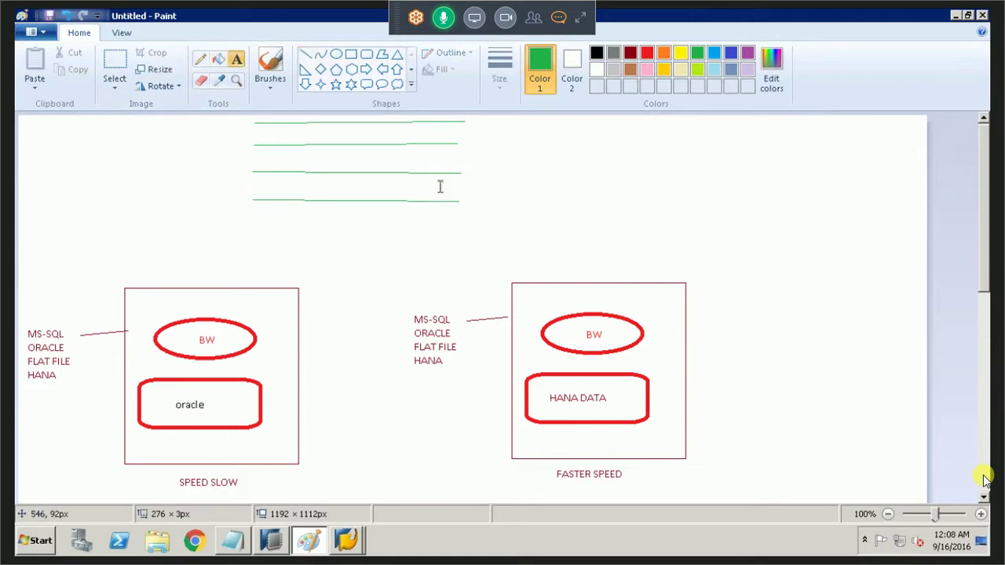
left_click(488, 193)
type("ha")
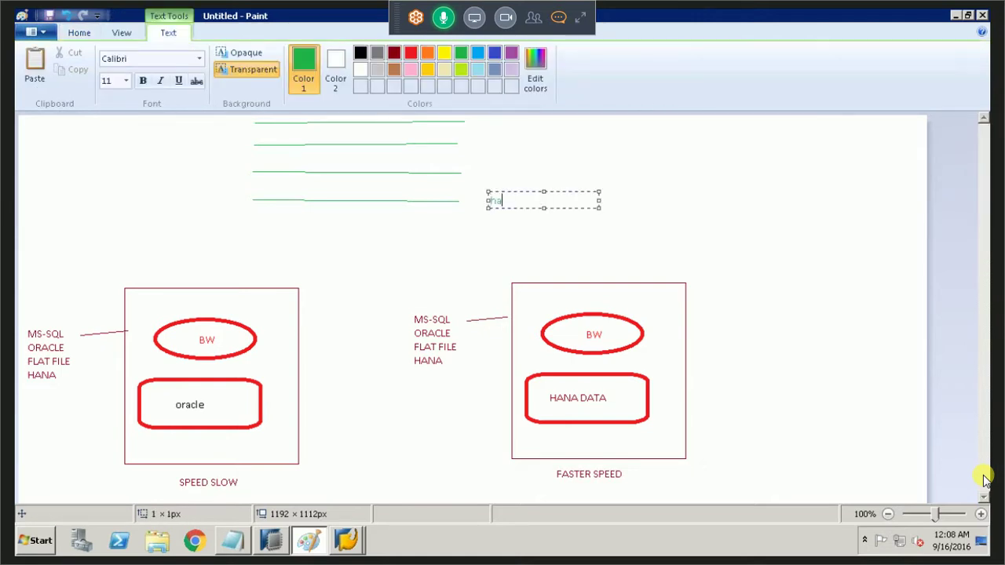
type("na database")
left_click(985, 479)
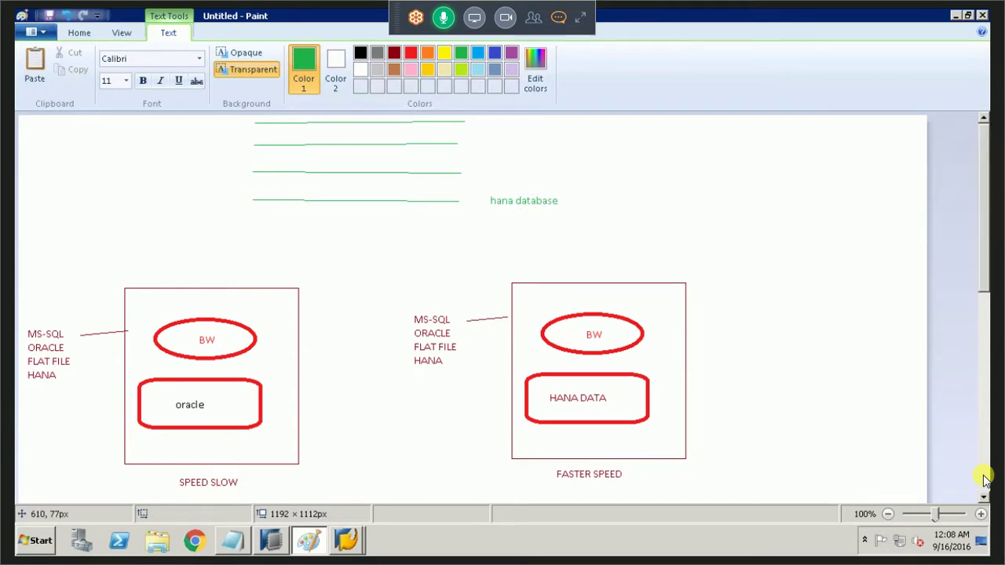
Step: Label the second green line from the bottom with the dark red text "bw application" beside its right end
left_click(497, 168)
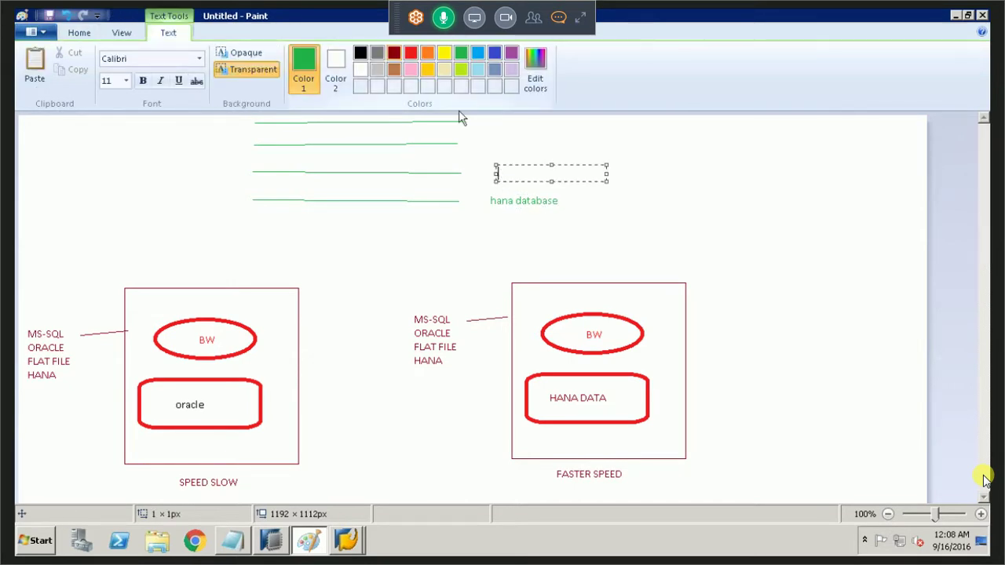
left_click(395, 52)
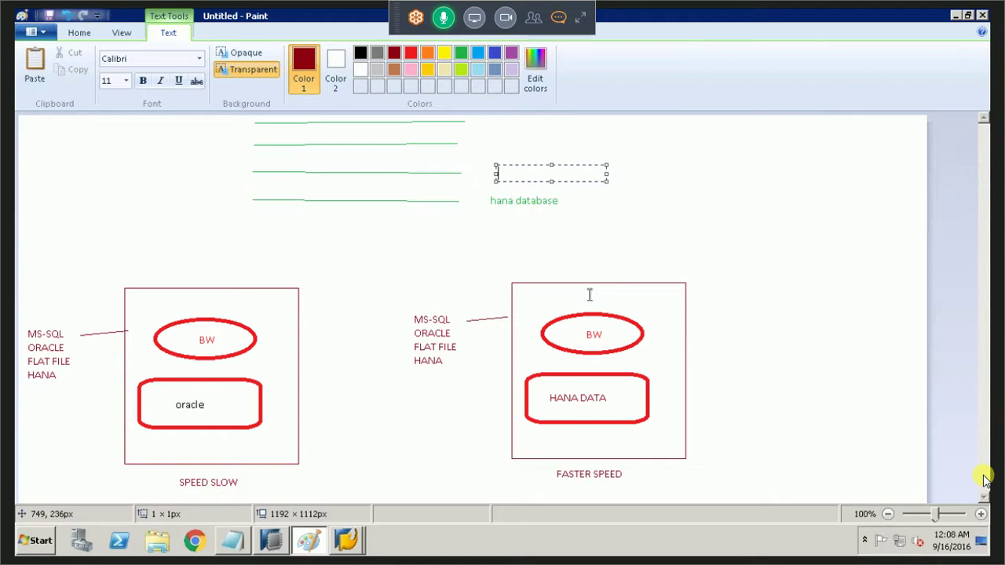
type("bw application")
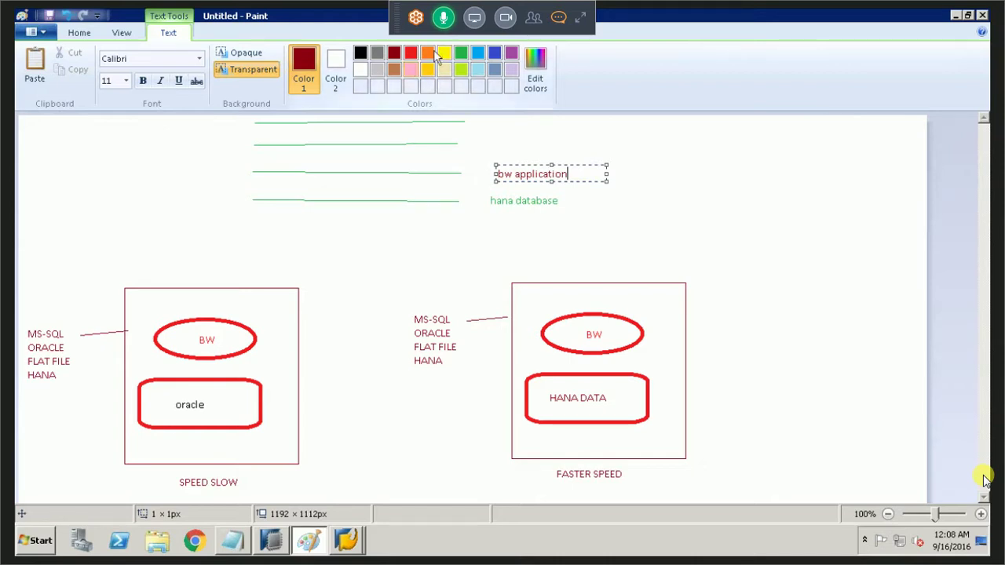
Step: Label the third green line from the bottom with the black text "hana aplication" beside its right end
left_click(360, 53)
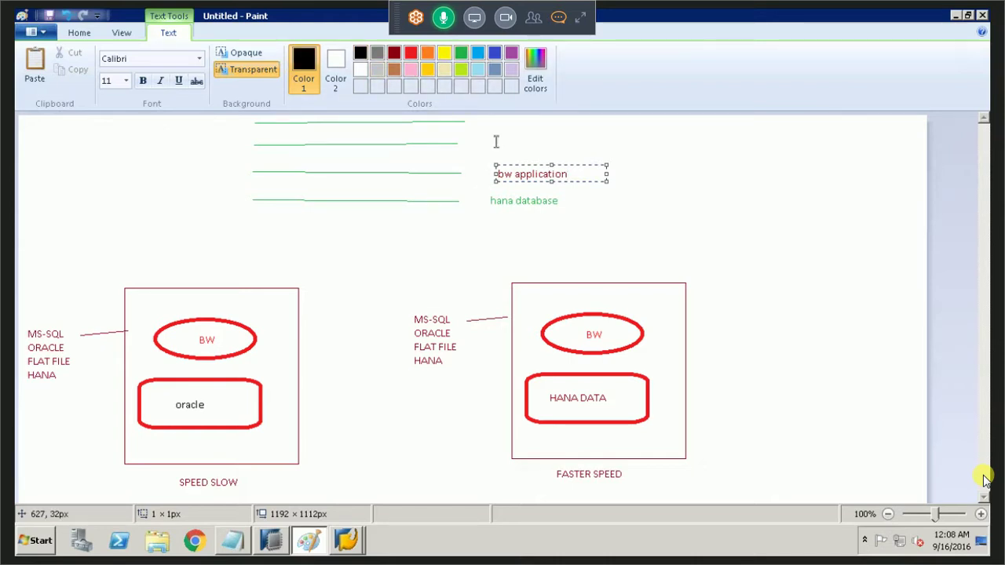
left_click(496, 140)
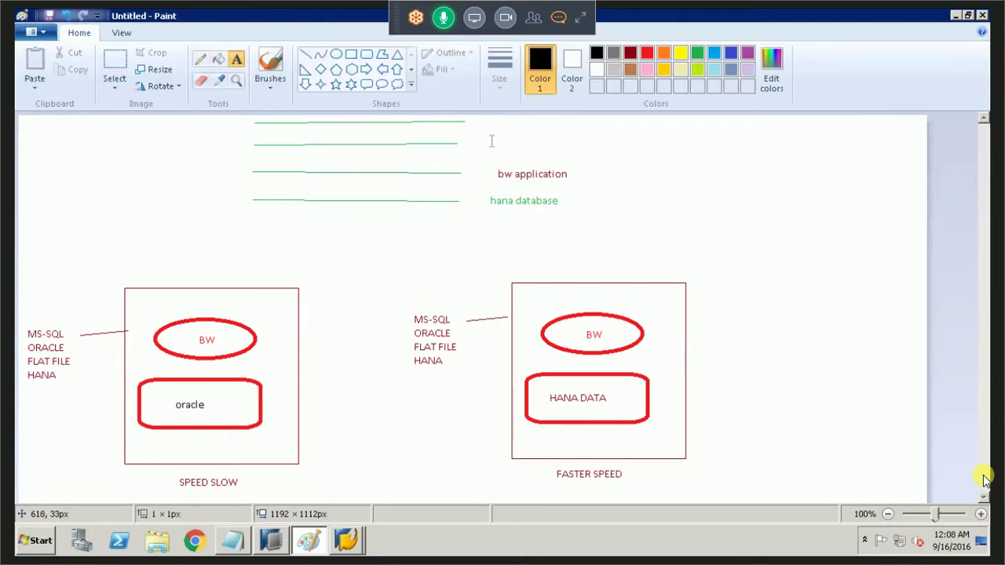
left_click(488, 142)
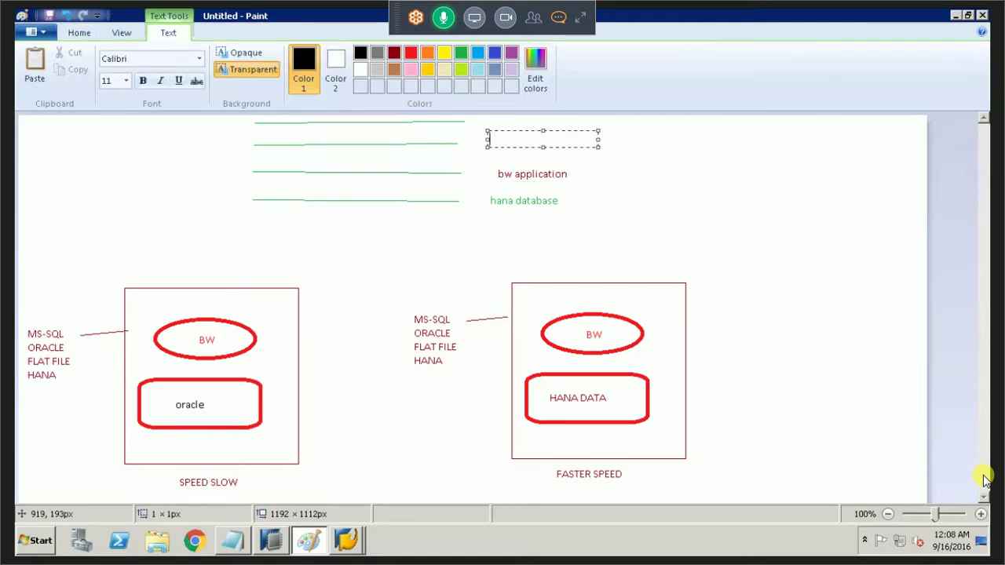
type("hana aplication")
left_click(610, 216)
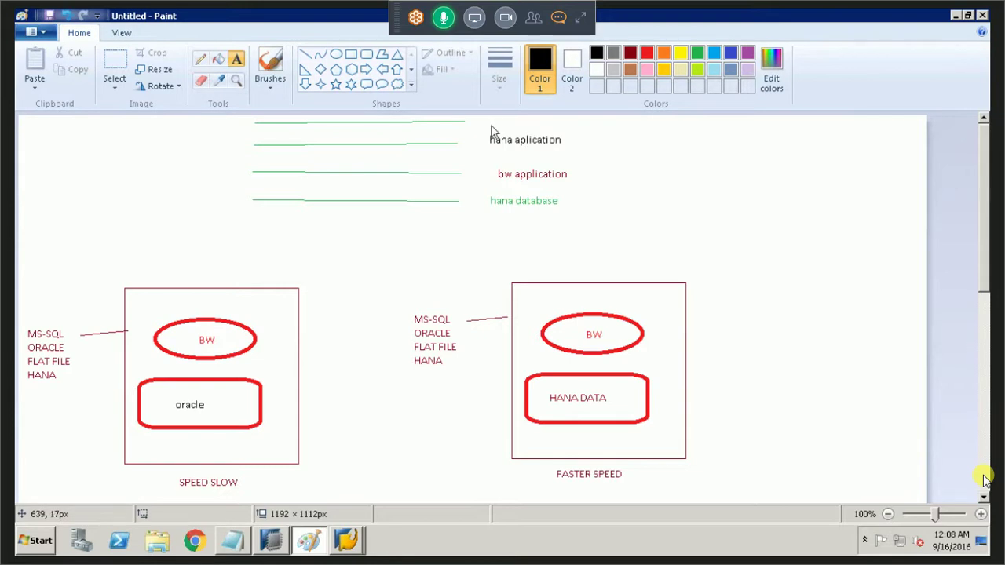
Step: Label the topmost green line with the indigo text "bw on hana" beside its right end
left_click(733, 54)
left_click(495, 116)
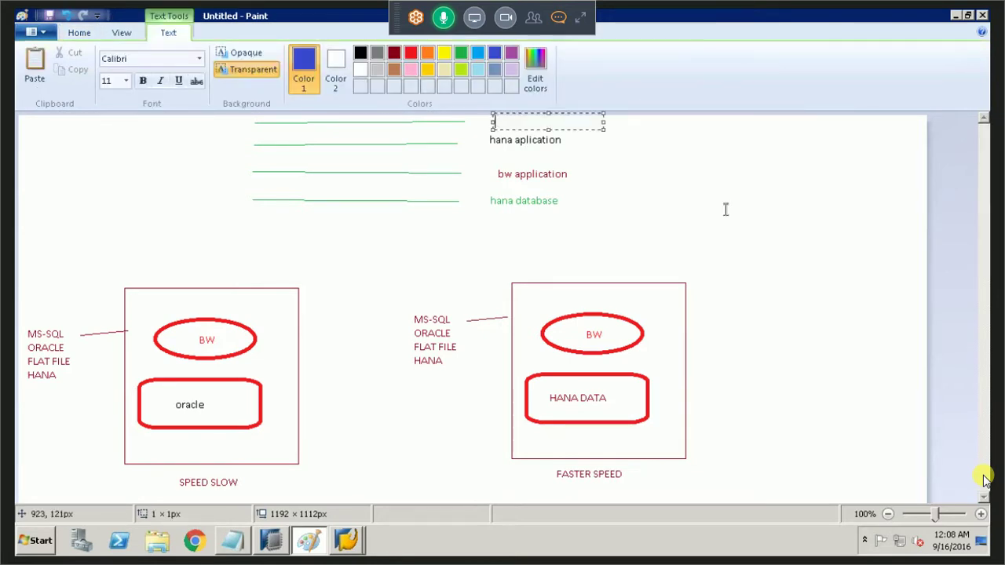
type("bw on hana")
left_click(742, 208)
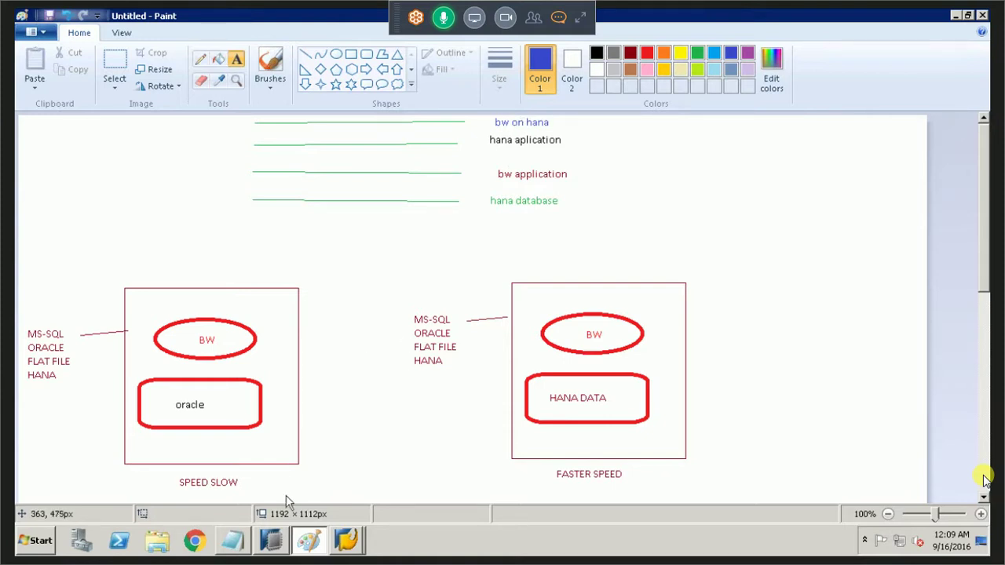
Step: Outline the "bw application" label and the "hana aplication" label in turn with a temporary rectangular selection to point them out
mouse_move(271, 542)
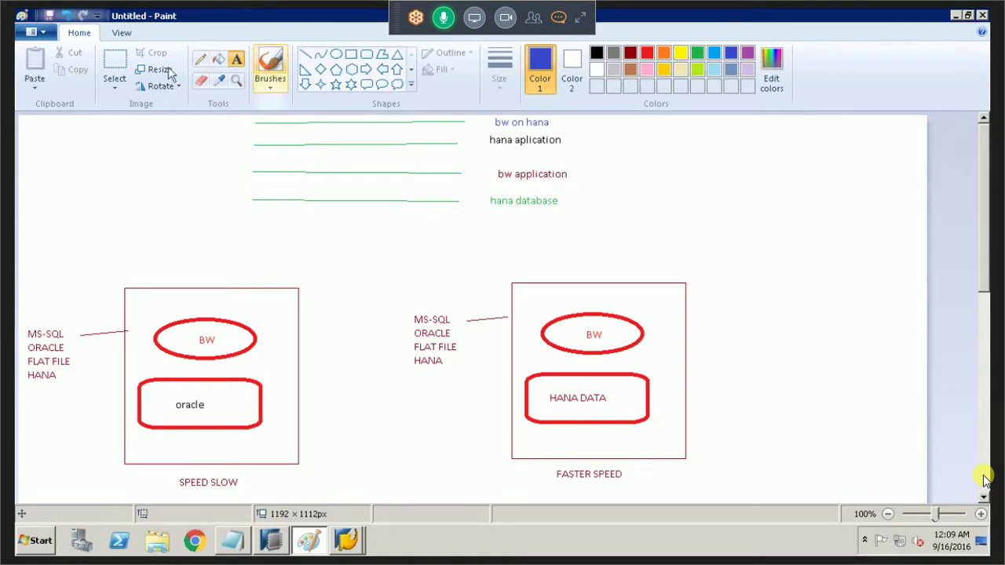
left_click(114, 62)
left_click_drag(487, 167, 594, 188)
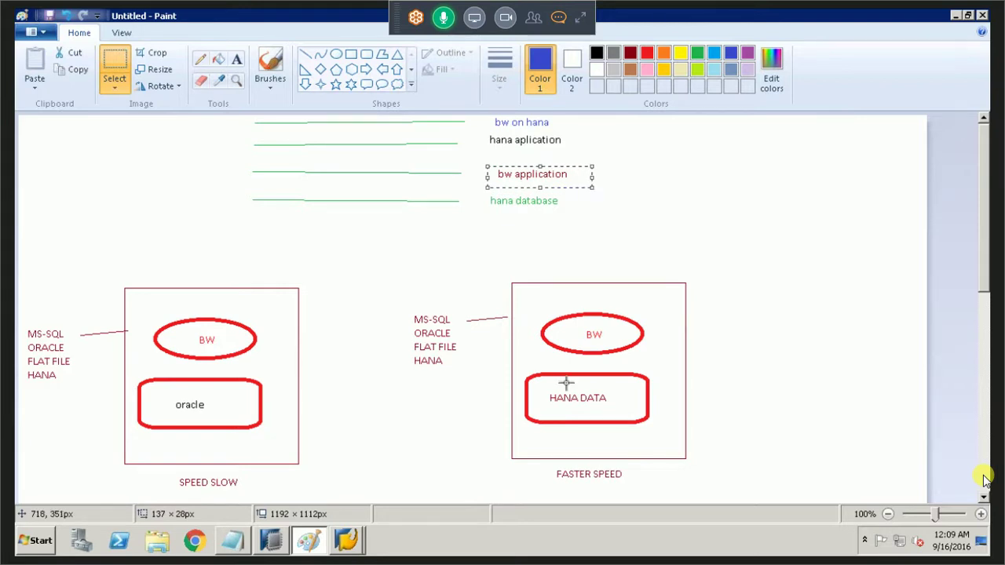
left_click(515, 143)
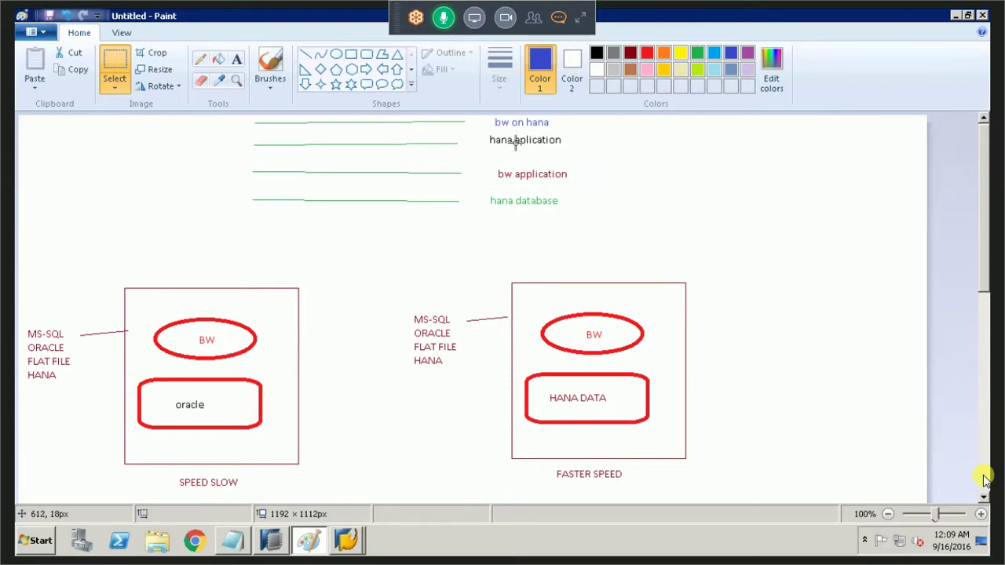
left_click_drag(484, 129, 579, 151)
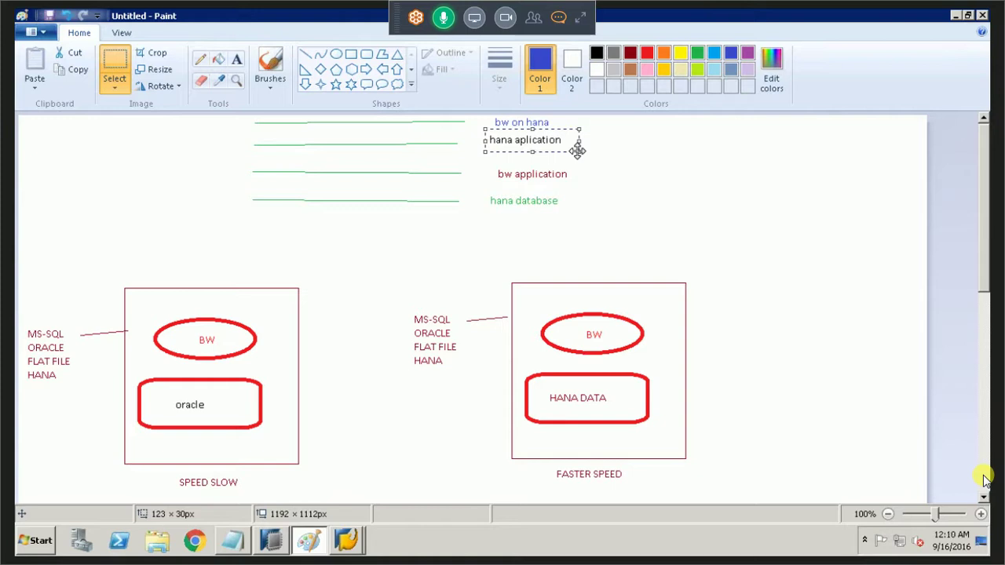
left_click(642, 179)
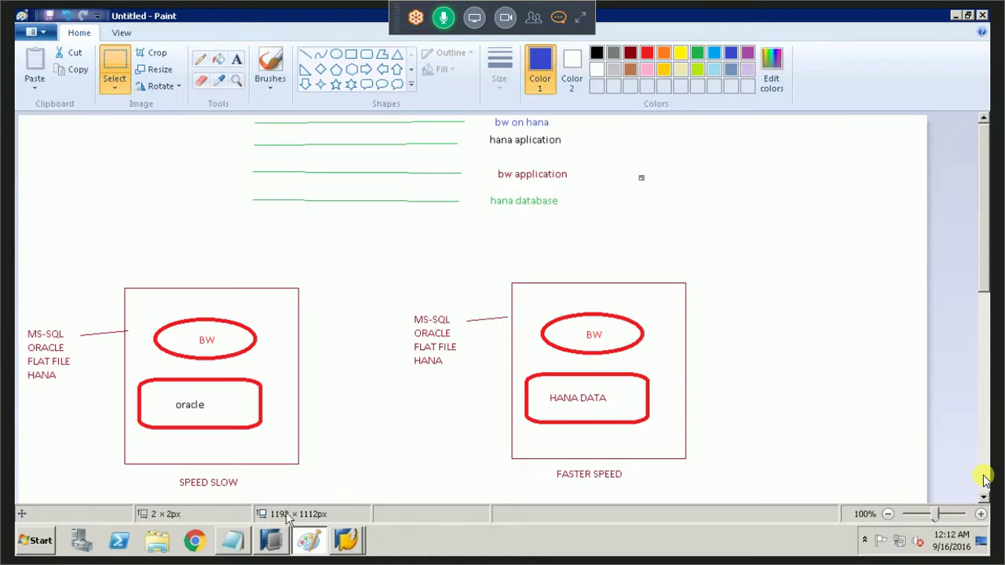
Step: Switch to SAP HANA Studio and look at the InfoProvider and Outline views before returning to the Project Explorer
mouse_move(289, 519)
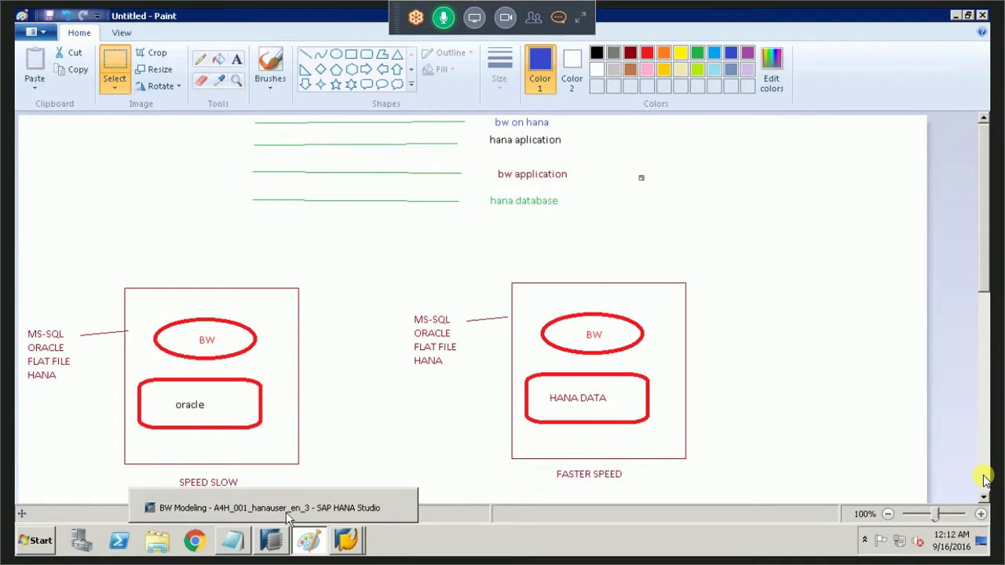
left_click(289, 511)
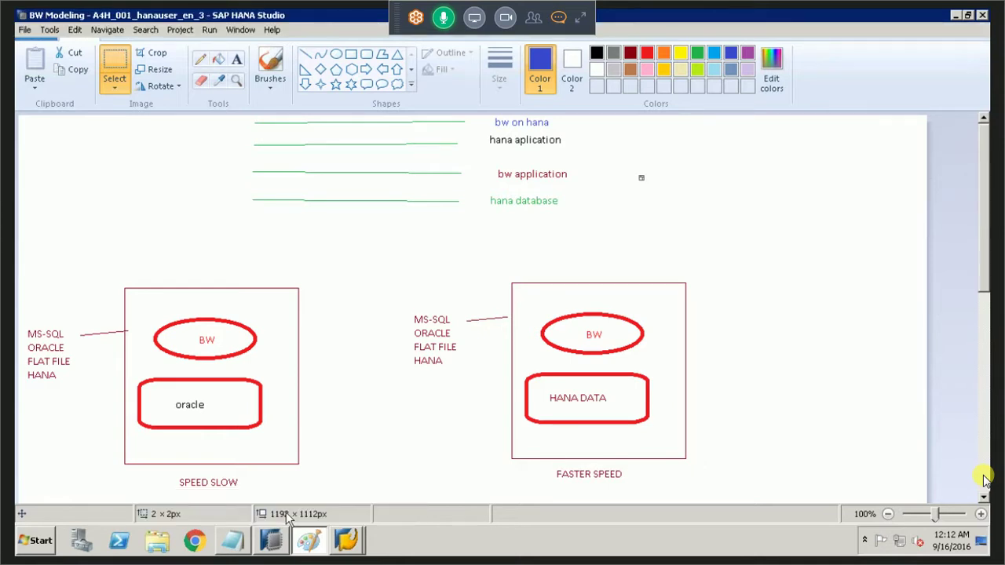
scroll(269, 159, "up", 5)
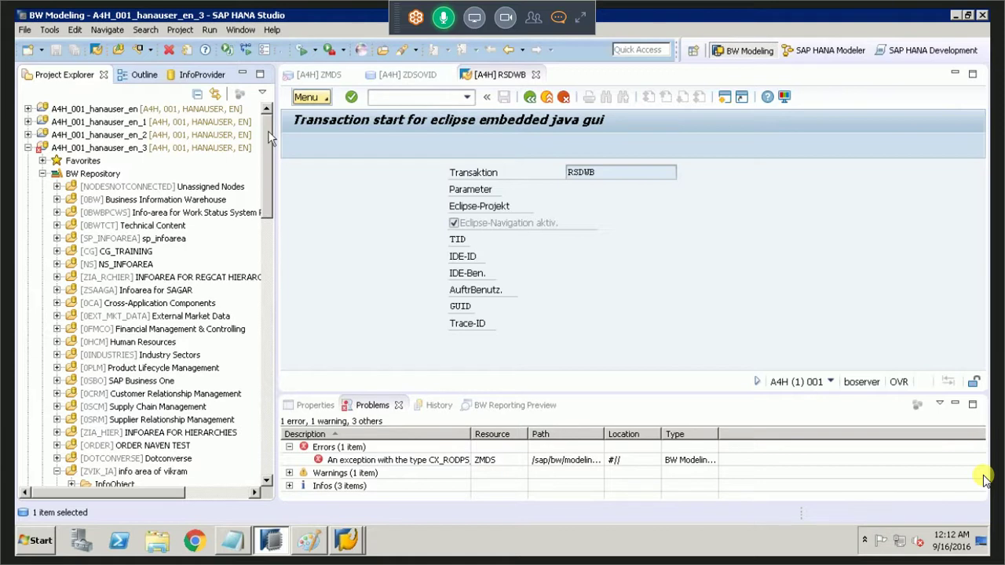
left_click(196, 76)
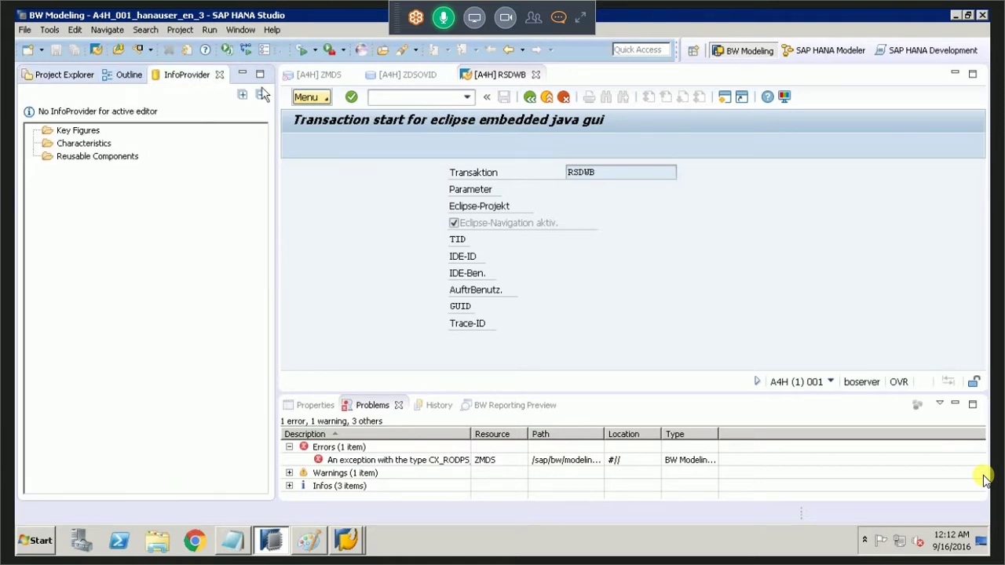
left_click(128, 76)
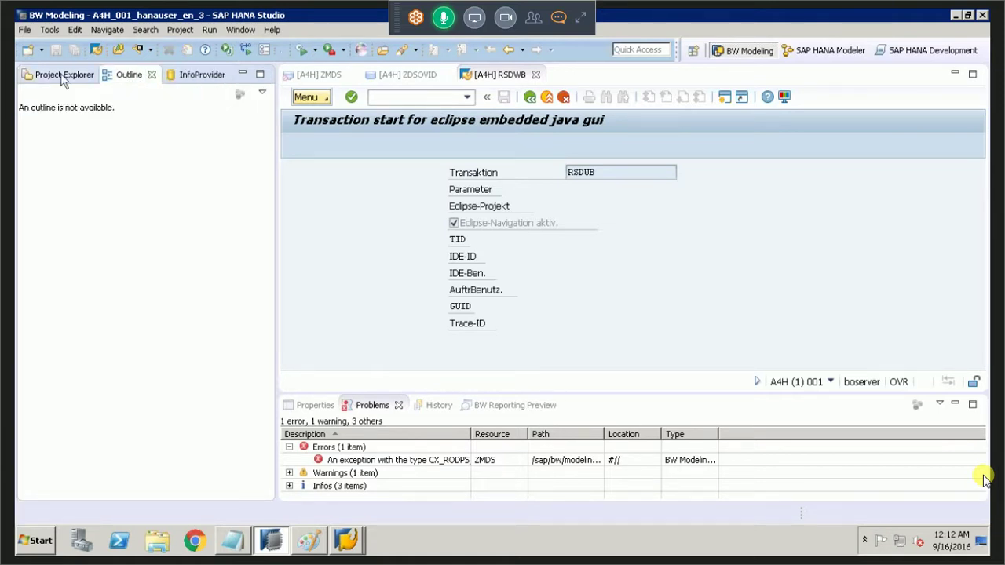
left_click(61, 74)
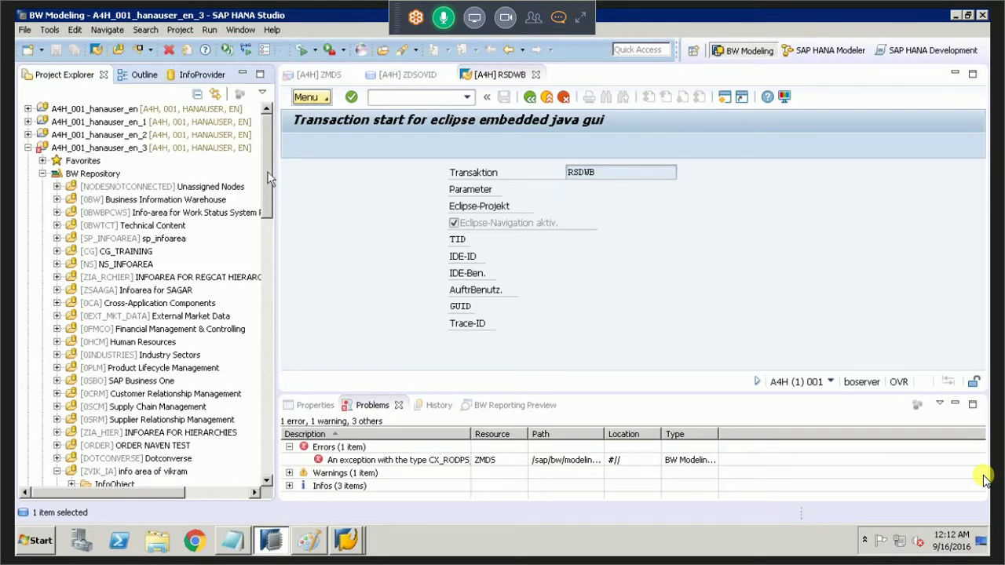
Step: Show the advanced DataStore Object ZDSOVID from InfoArea for Mobile and check the InfoProvider and Outline views for it
scroll(261, 223, "down", 6)
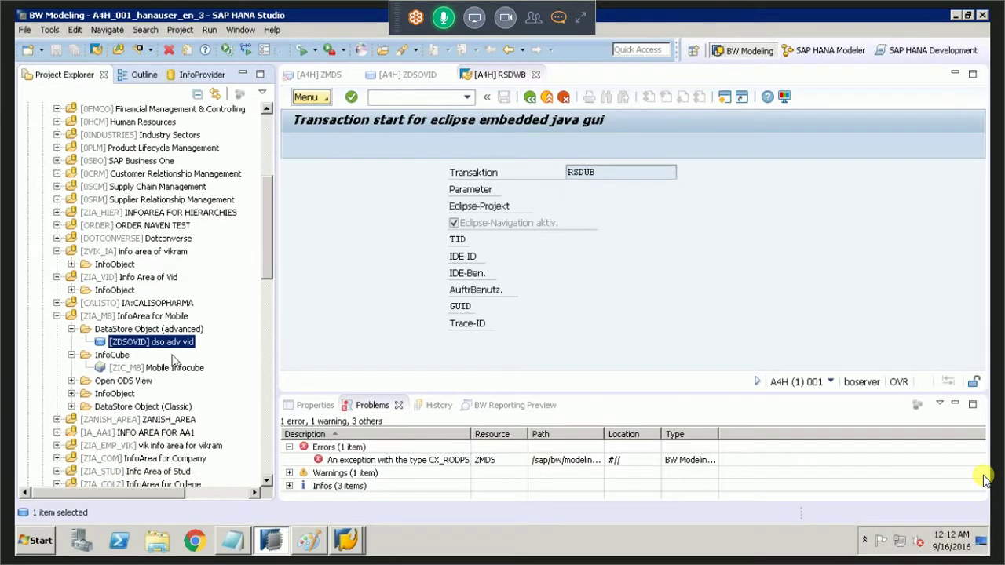
double_click(166, 346)
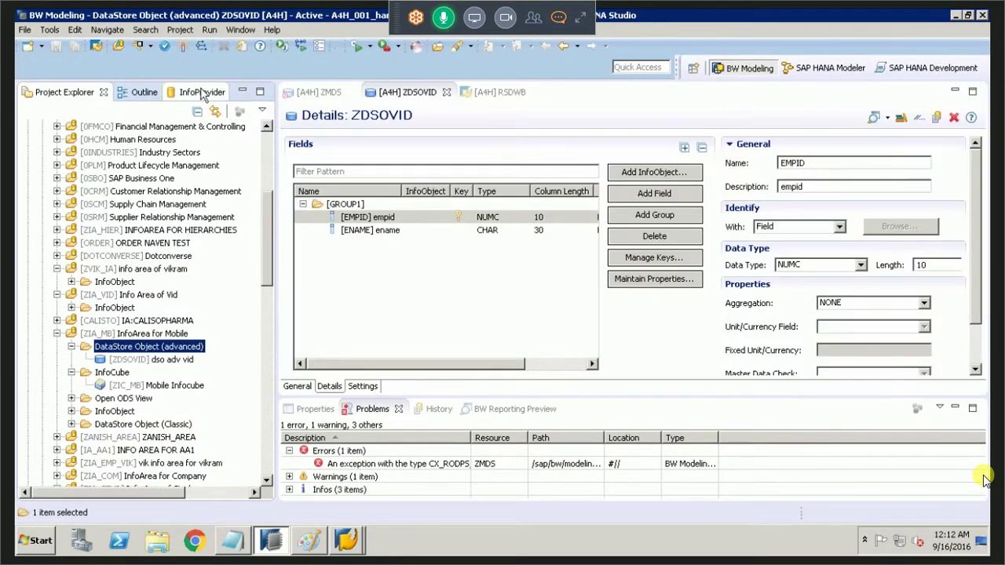
left_click(201, 93)
left_click(121, 94)
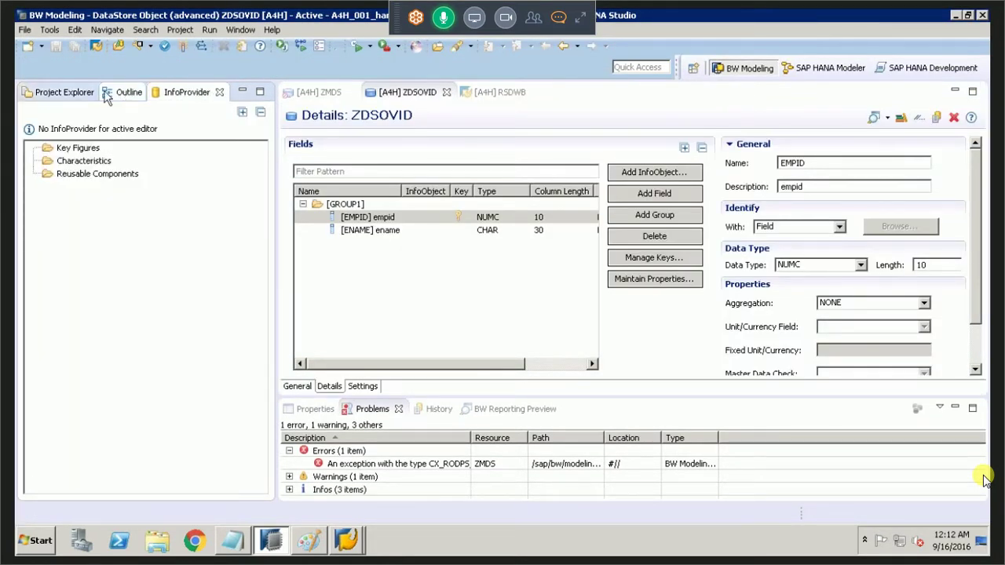
left_click(57, 92)
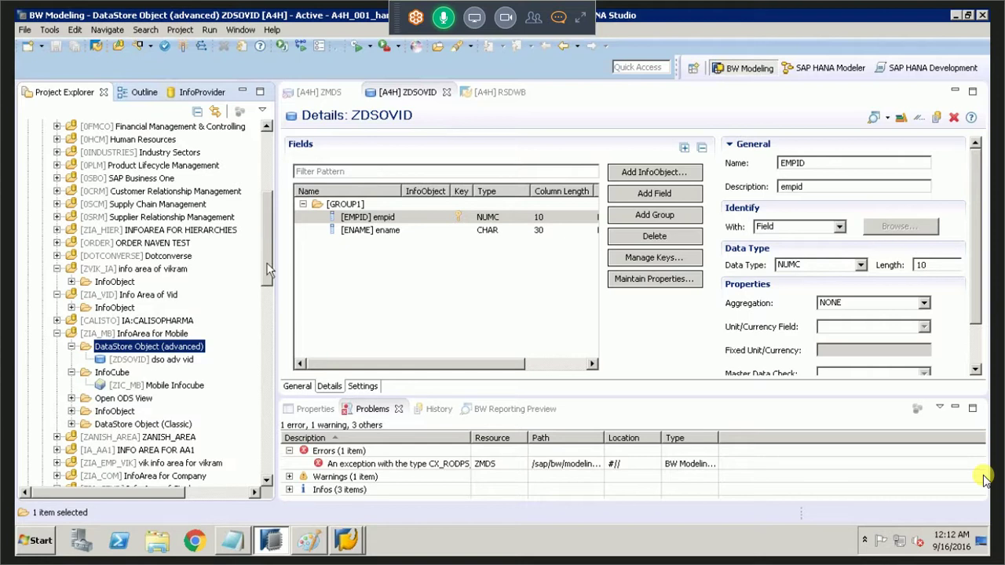
Step: Examine the info areas and their objects in the BW Repository of project A4H_001_hanauser_en_3
scroll(267, 269, "up", 2)
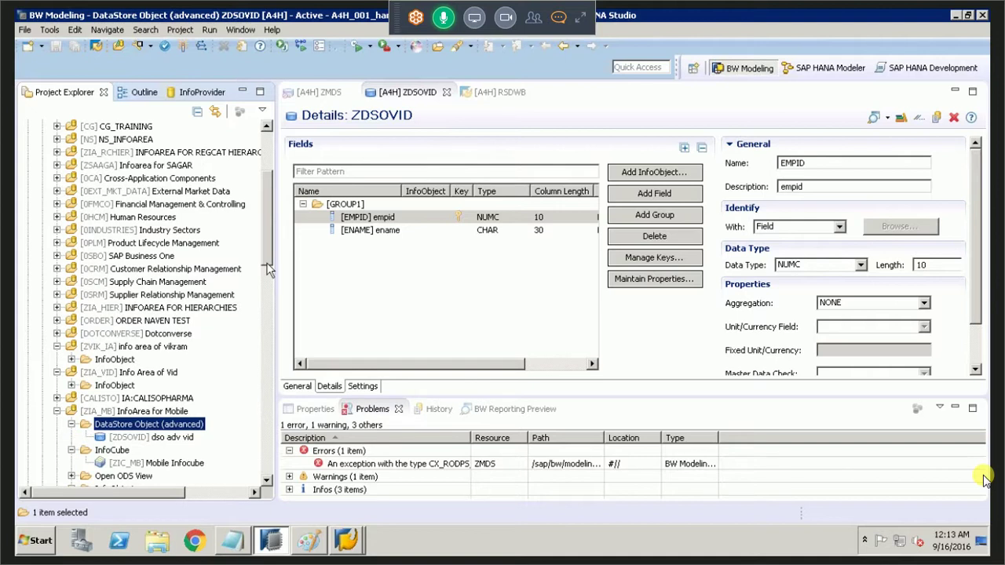
scroll(267, 283, "down", 2)
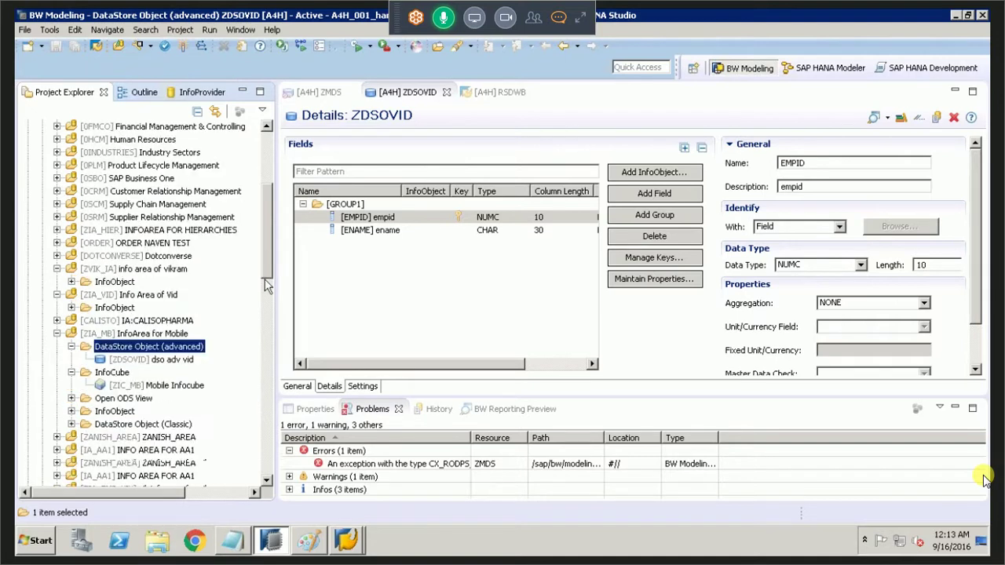
scroll(271, 259, "down", 1)
scroll(275, 238, "up", 6)
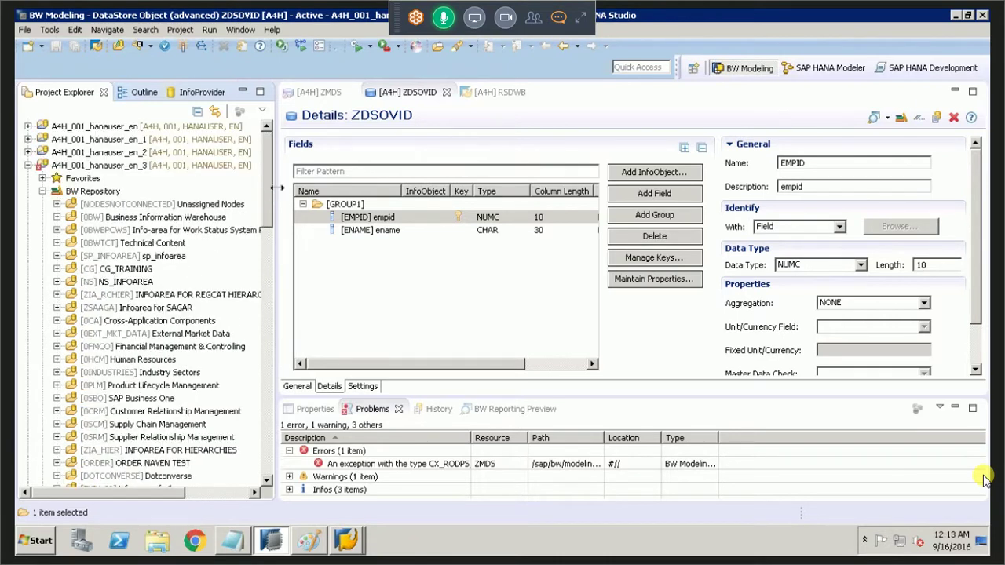
left_click(103, 166)
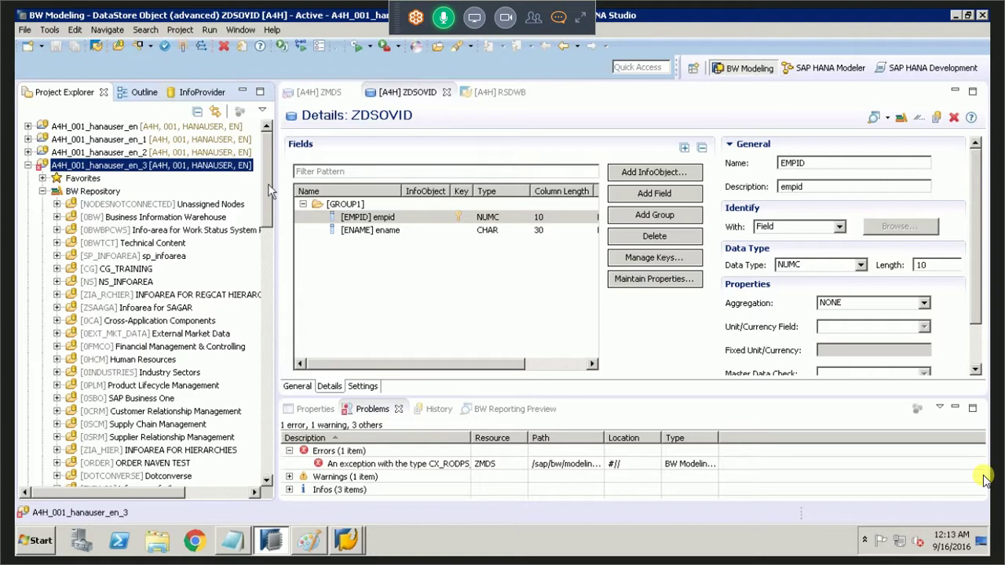
scroll(260, 216, "down", 3)
scroll(259, 240, "down", 3)
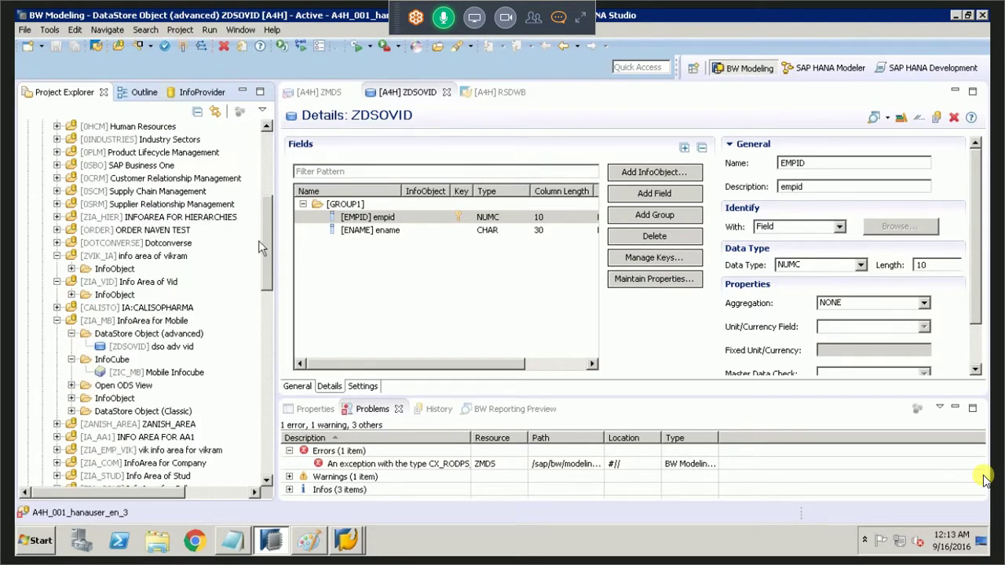
scroll(261, 201, "up", 1)
scroll(260, 201, "up", 6)
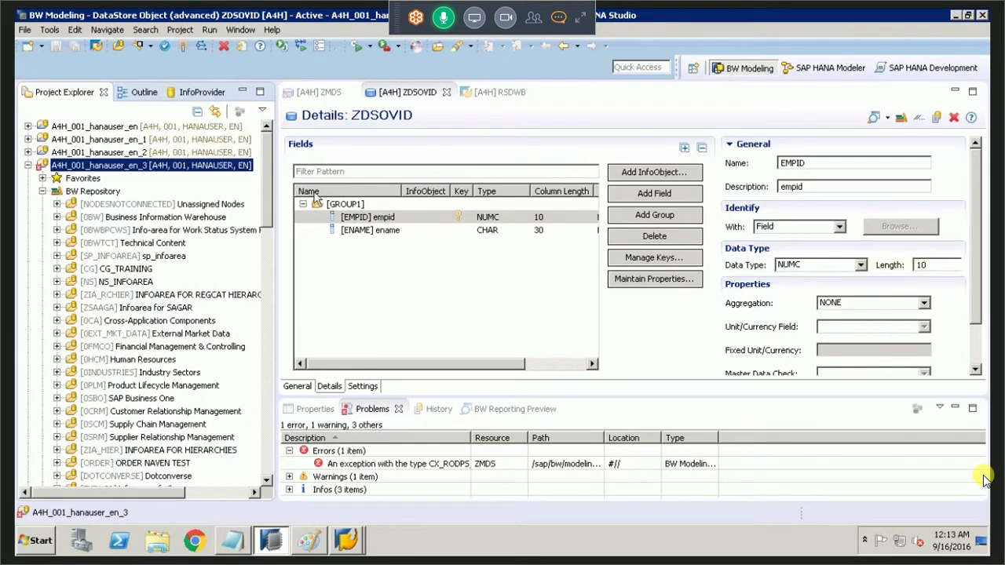
Step: Collapse project A4H_001_hanauser_en_3 and view the object types that can be created in the vid project
left_click(27, 165)
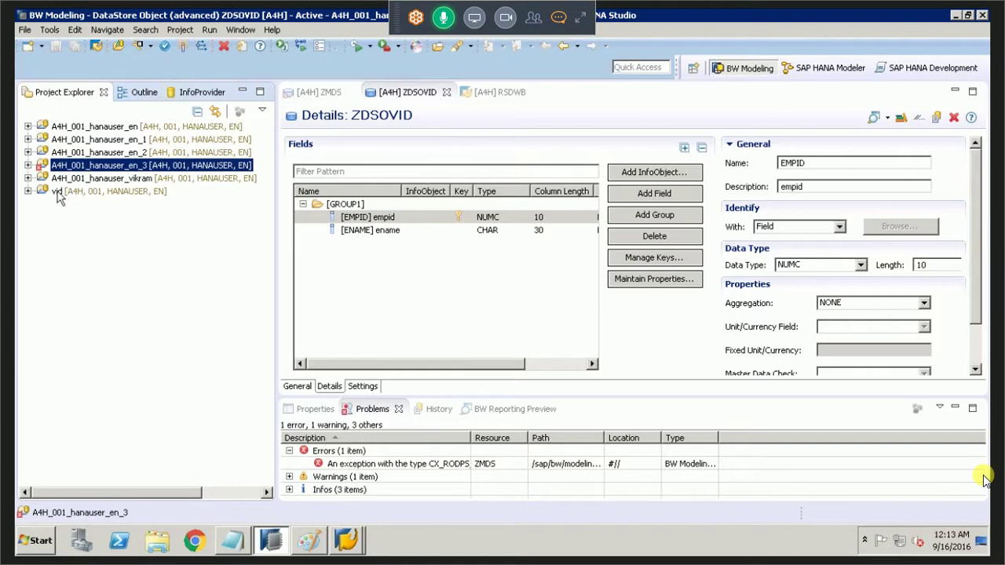
left_click(32, 191)
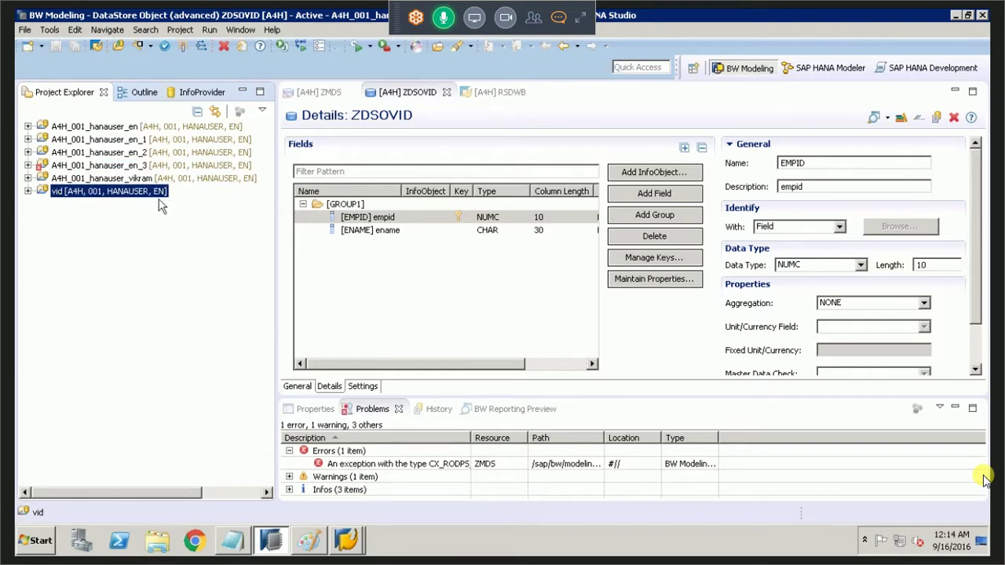
right_click(60, 191)
mouse_move(236, 143)
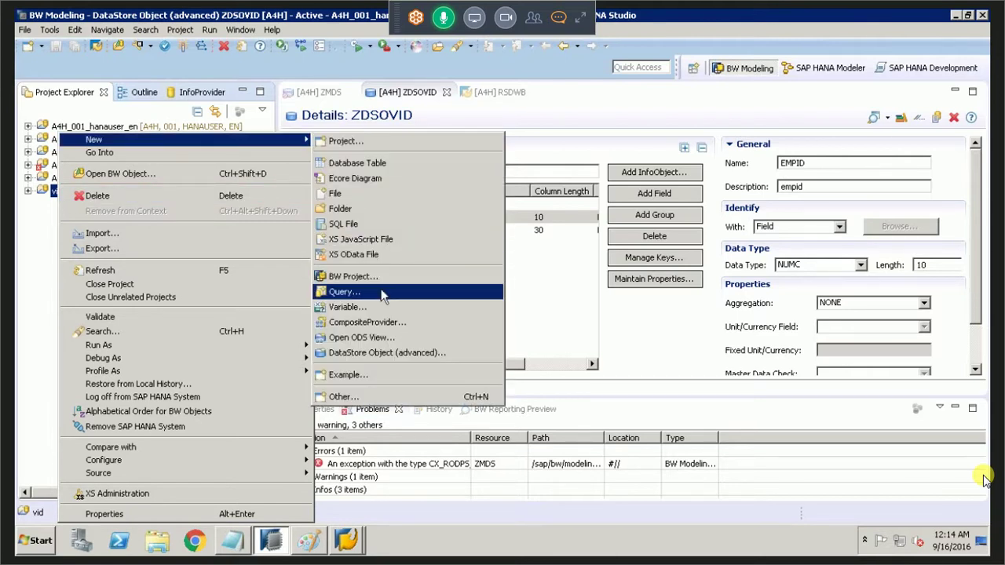
left_click(31, 194)
Step: Expand the vid project and log on to it by entering the account password
left_click(29, 192)
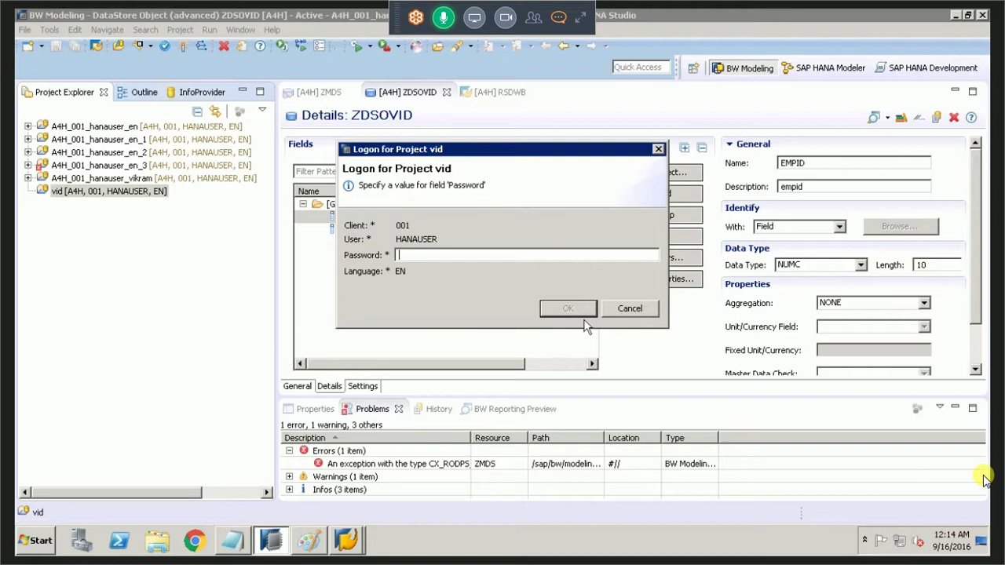
type("•••")
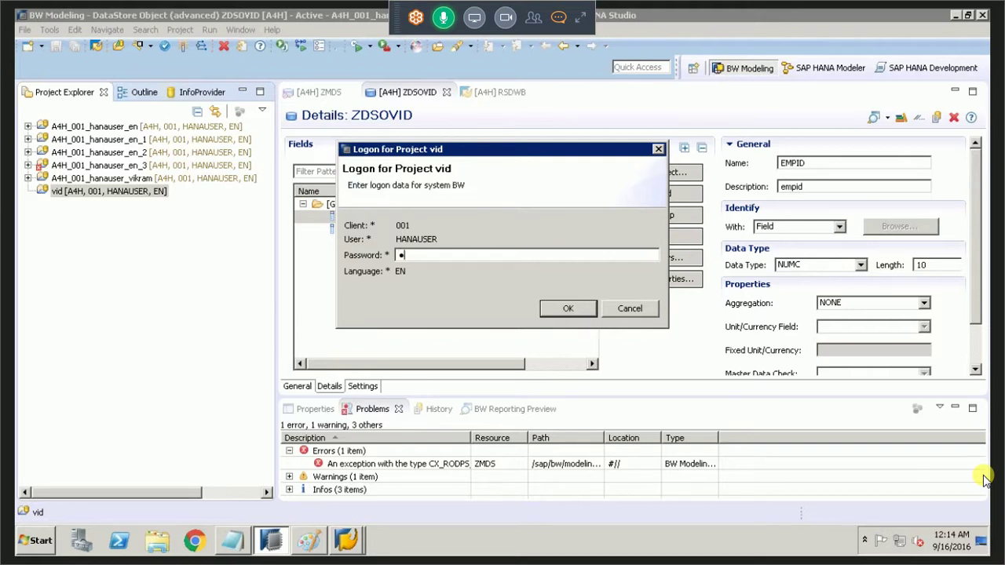
type("••••••")
left_click(583, 308)
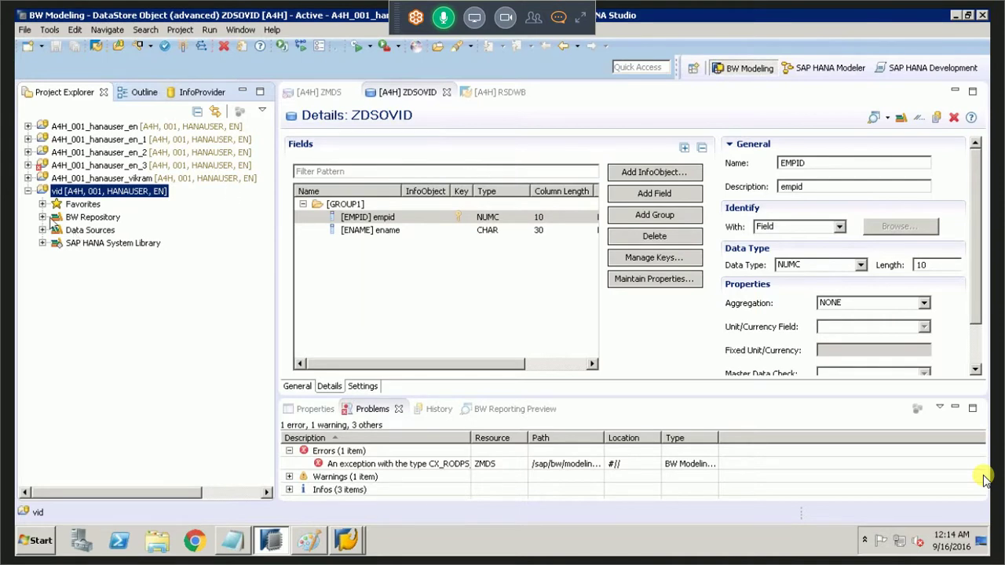
Step: Examine the BW Repository of the vid project, check its available actions, and expand info area ZIA_EMP
left_click(54, 218)
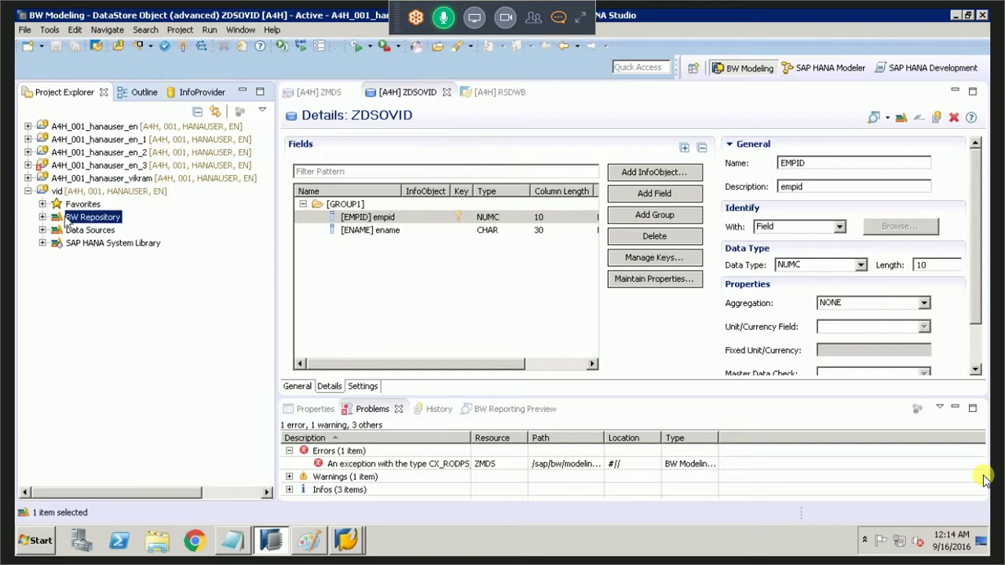
right_click(69, 219)
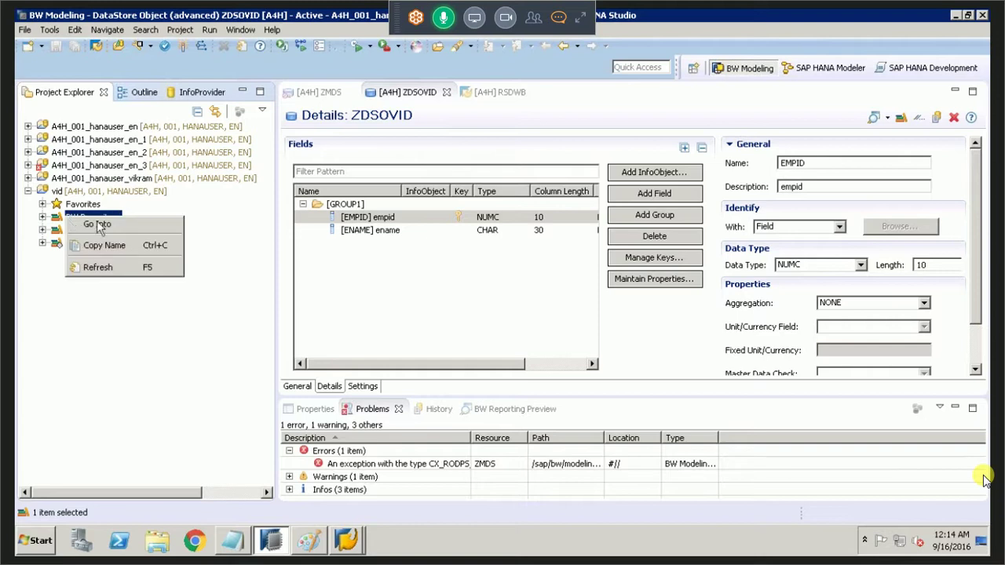
left_click(43, 219)
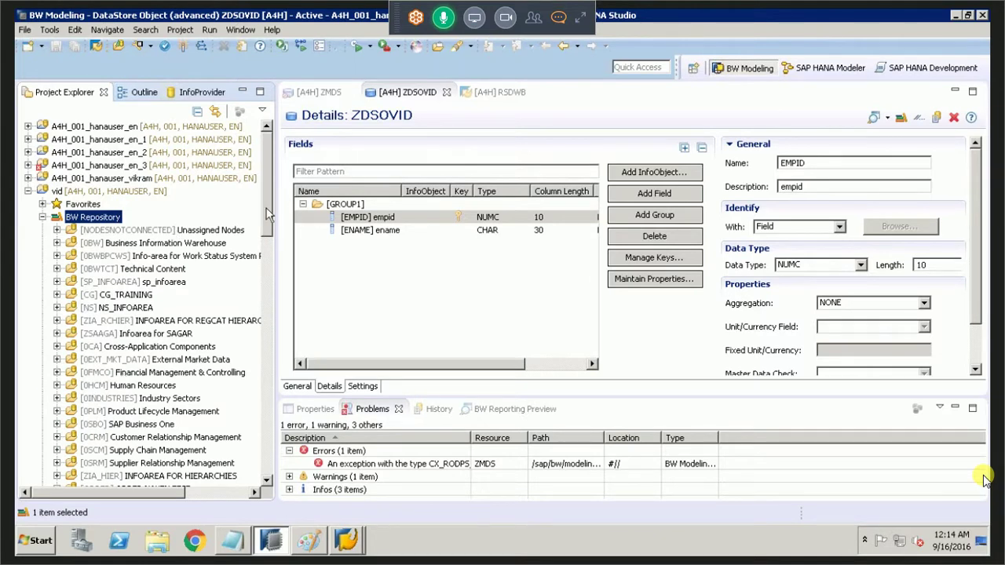
scroll(268, 235, "down", 3)
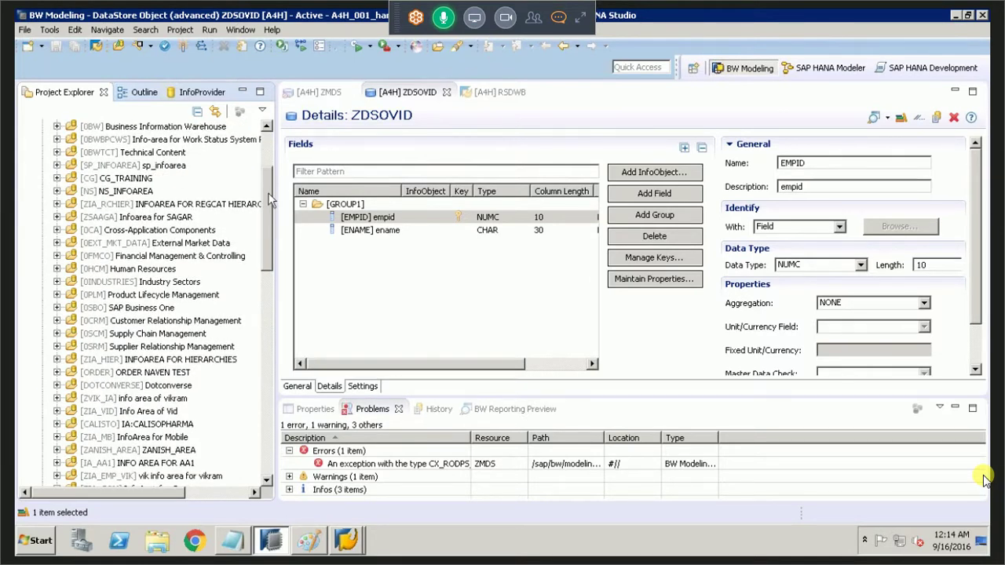
scroll(268, 200, "up", 3)
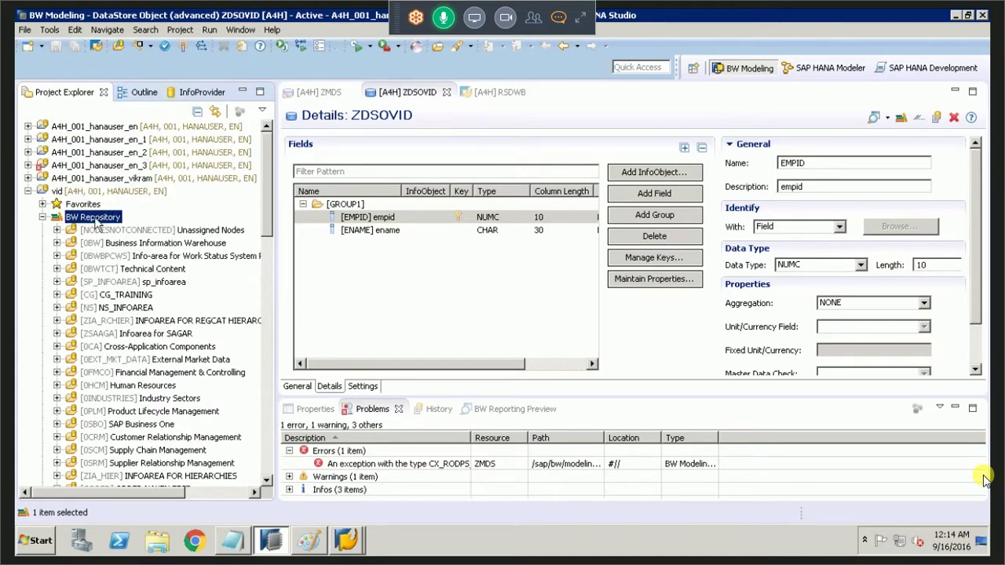
right_click(120, 225)
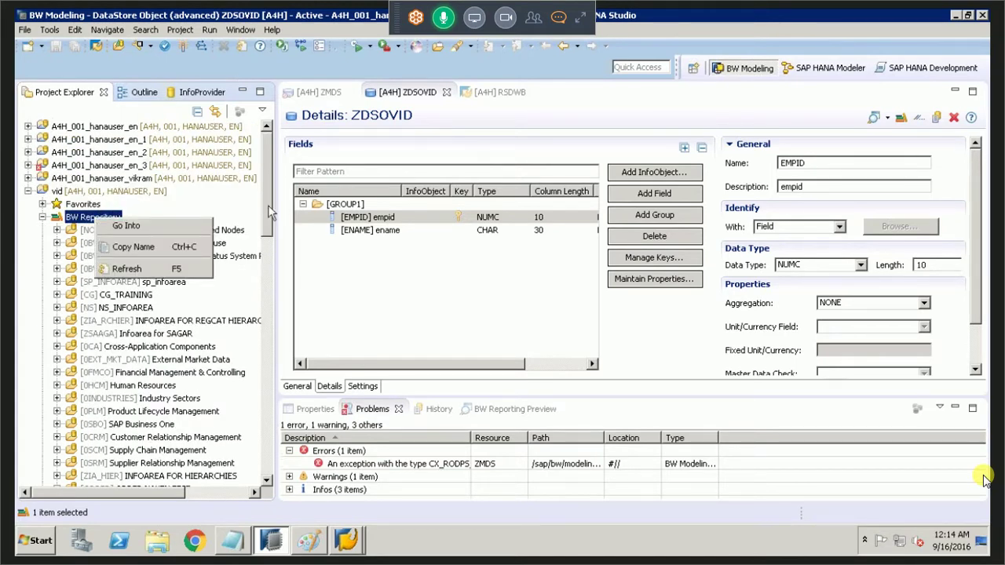
left_click(268, 205)
left_click_drag(268, 269, 267, 331)
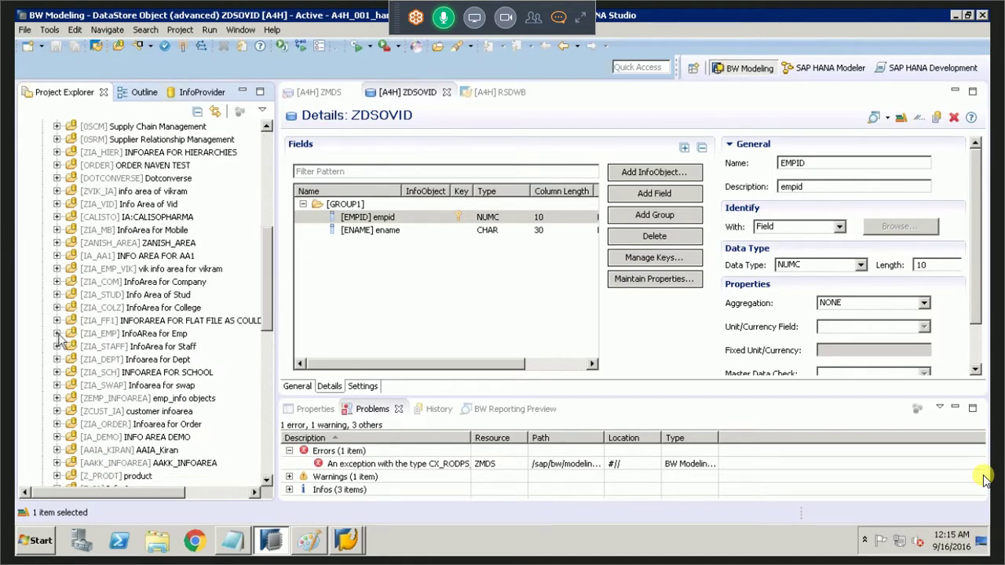
left_click(57, 334)
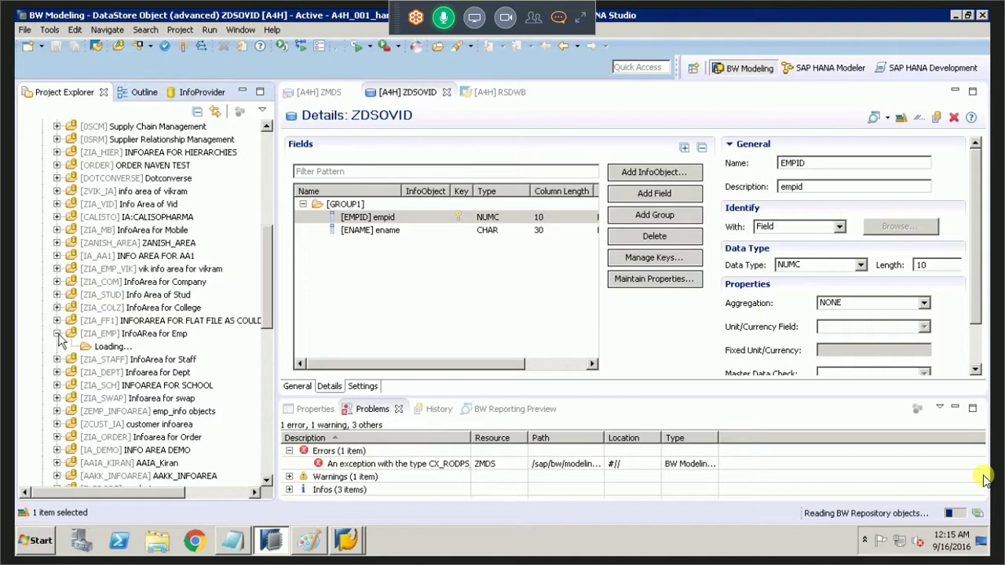
key("Escape")
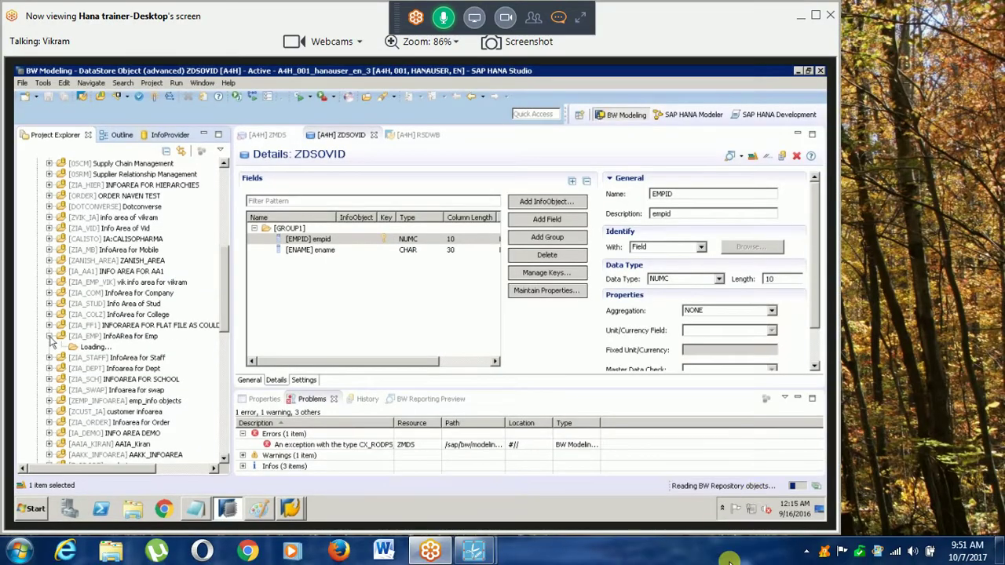
mouse_move(471, 554)
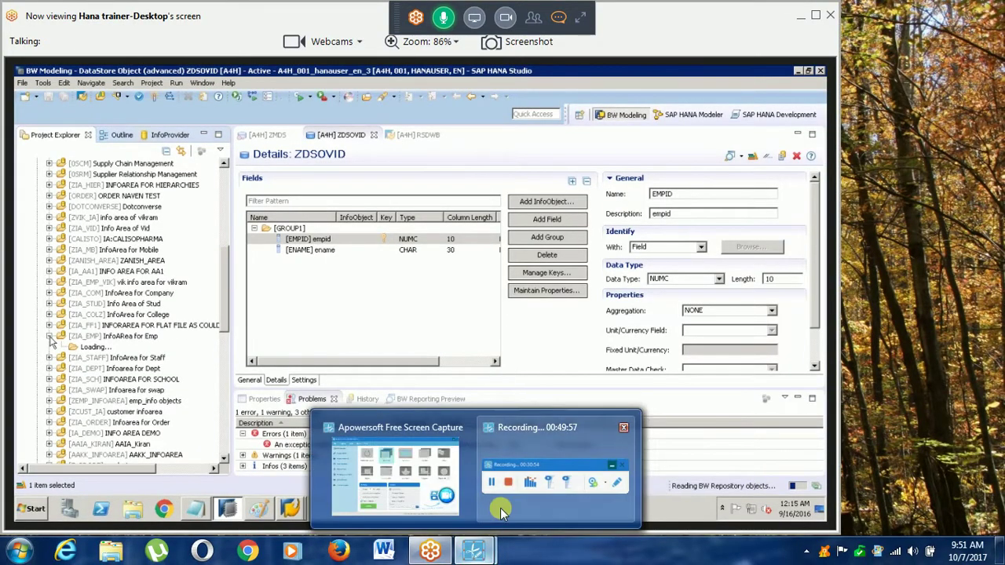
left_click(500, 509)
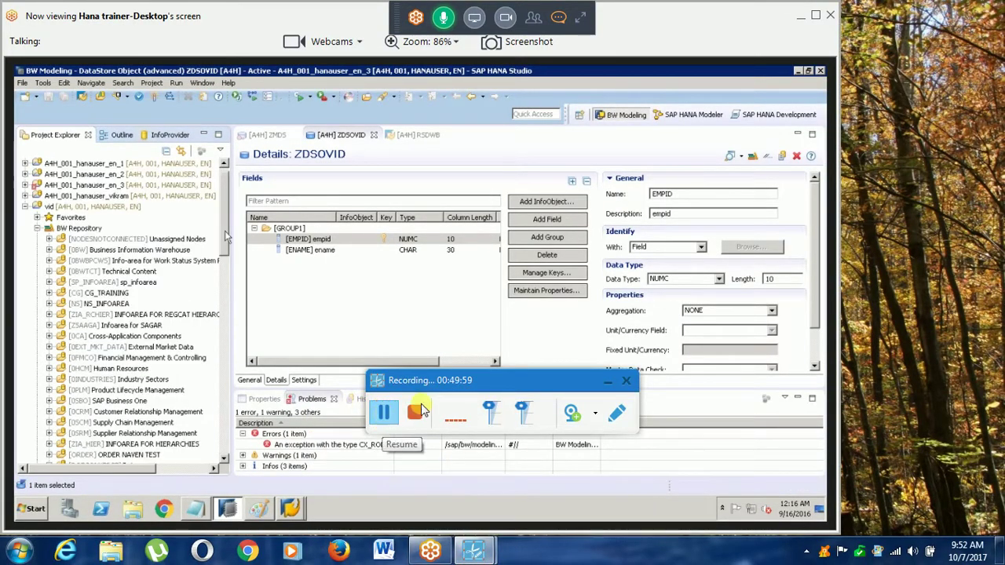
left_click(608, 382)
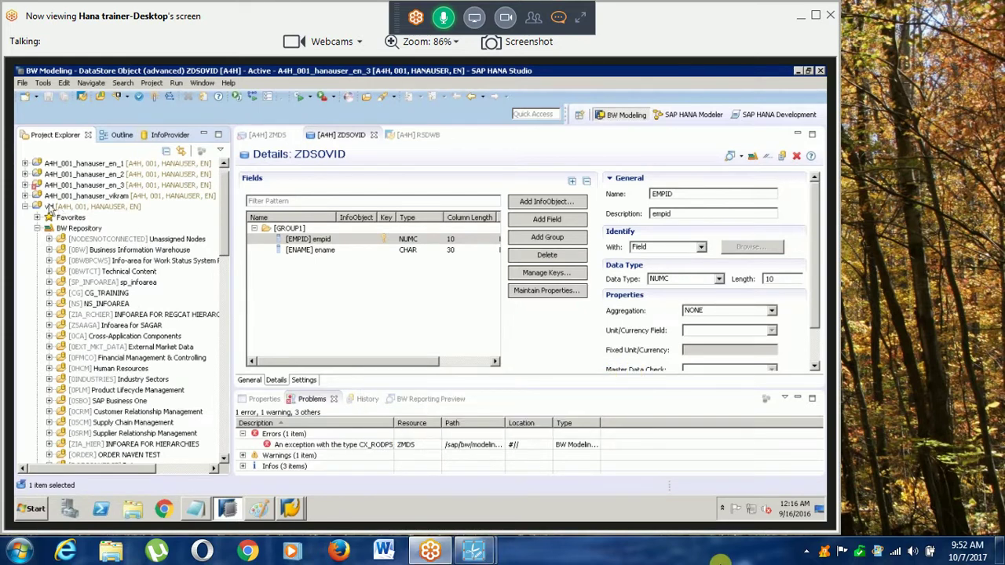
left_click(815, 15)
Step: Try to create an InfoArea named AAAAAAAAAAAAAA in the vid project
mouse_move(39, 43)
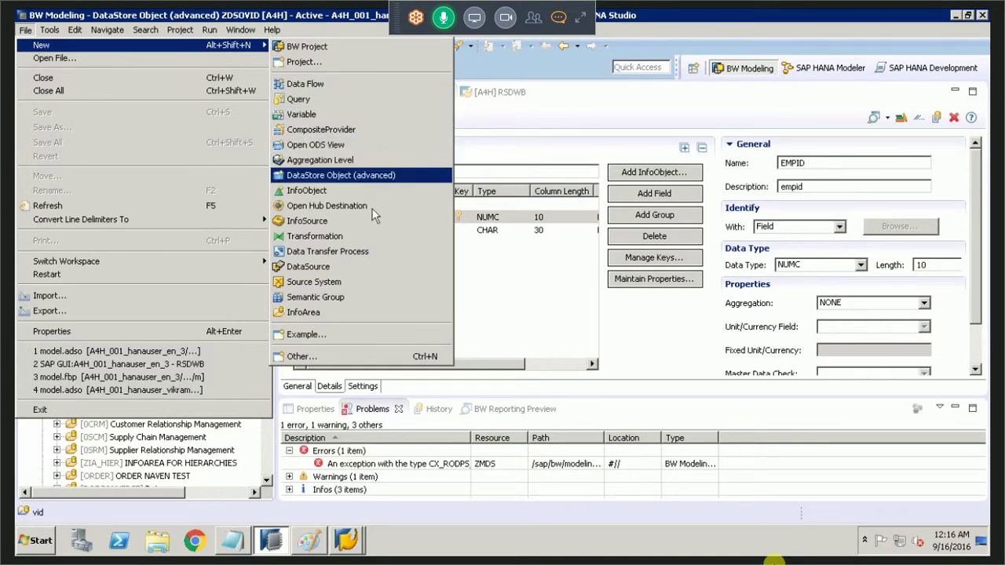
left_click(367, 313)
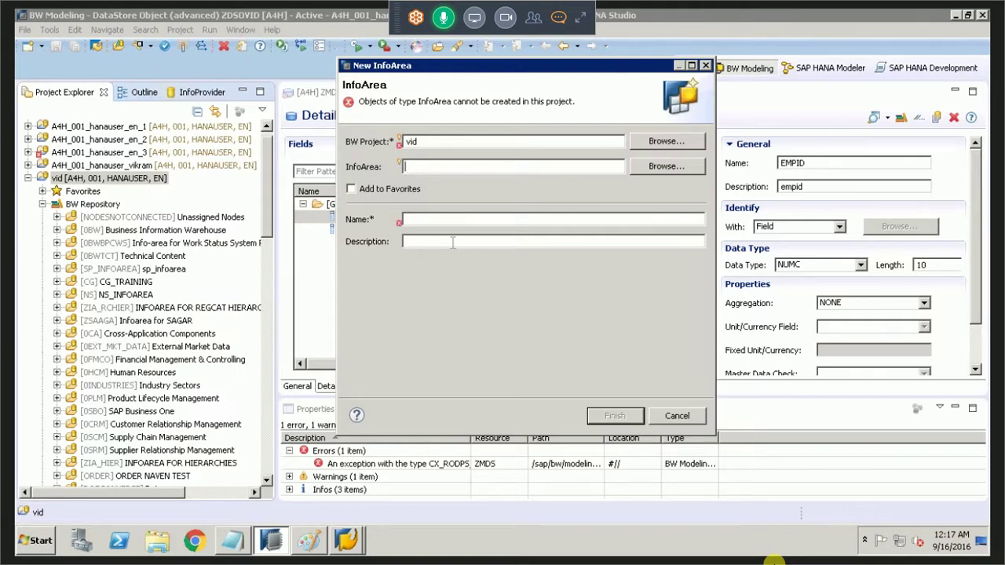
left_click(458, 219)
type("AAAAAAAAAAAAAA")
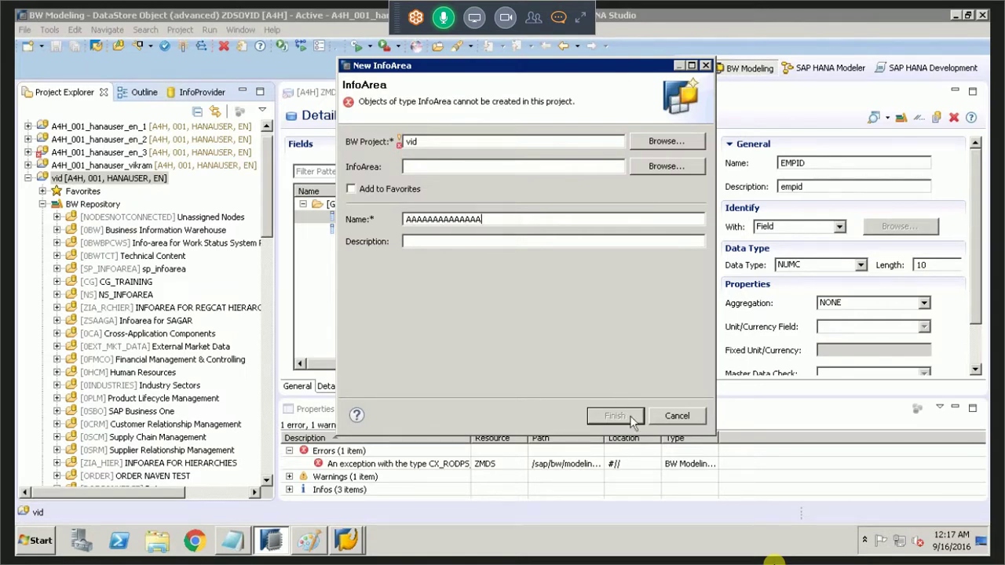
left_click(666, 419)
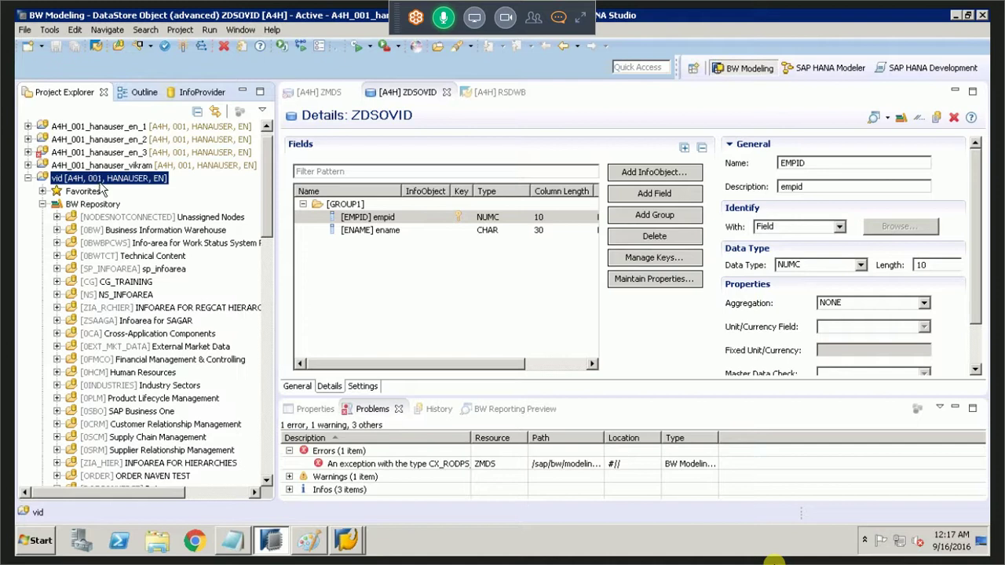
Step: Review the object types that can be created in the vid project and the other actions available for it
right_click(101, 186)
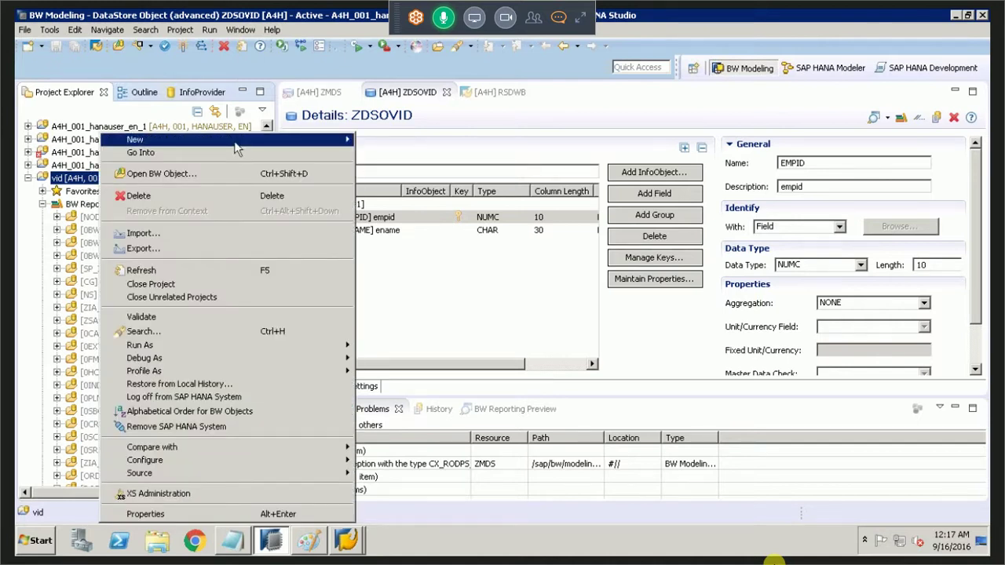
mouse_move(236, 142)
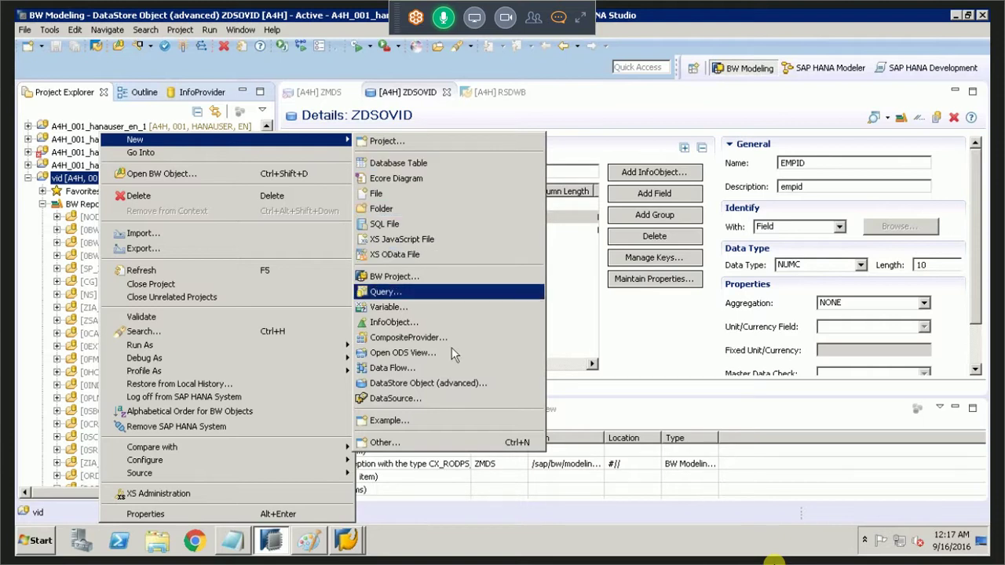
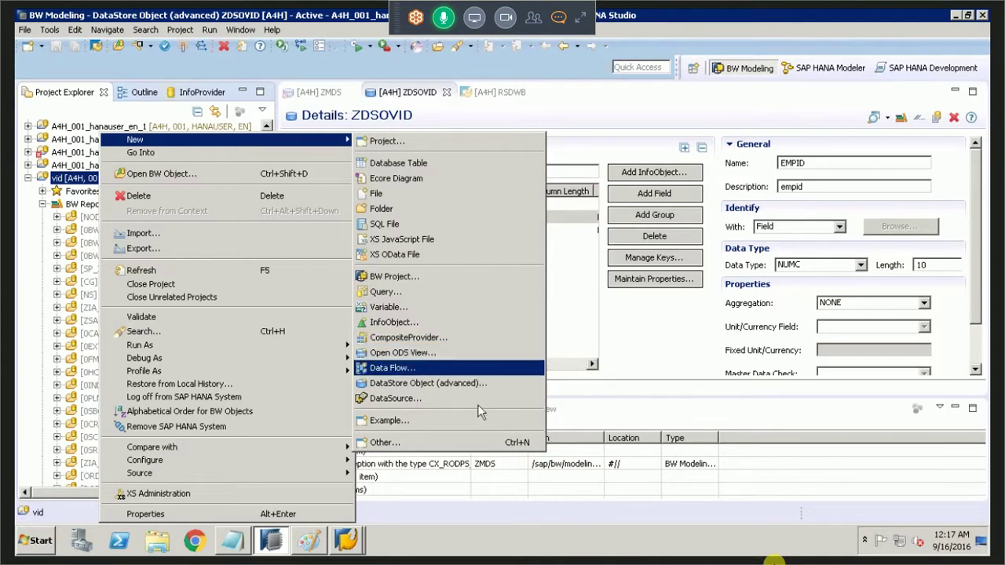
left_click(579, 326)
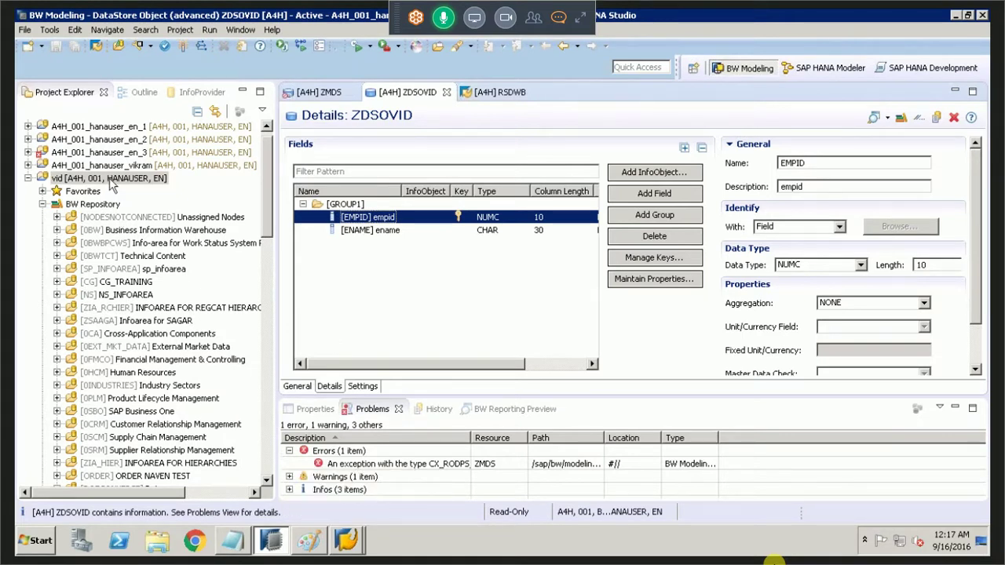
left_click(113, 180)
right_click(113, 180)
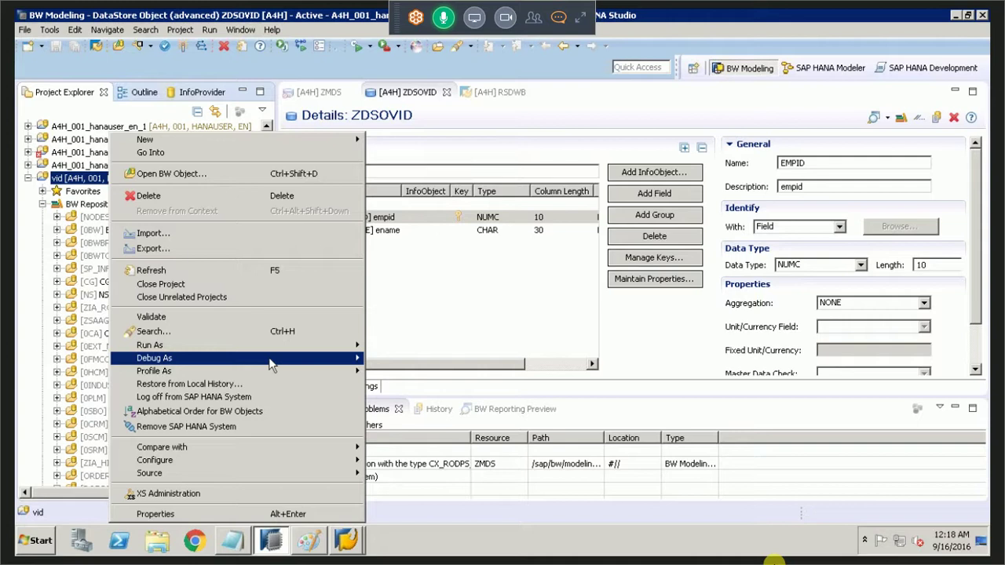
mouse_move(280, 453)
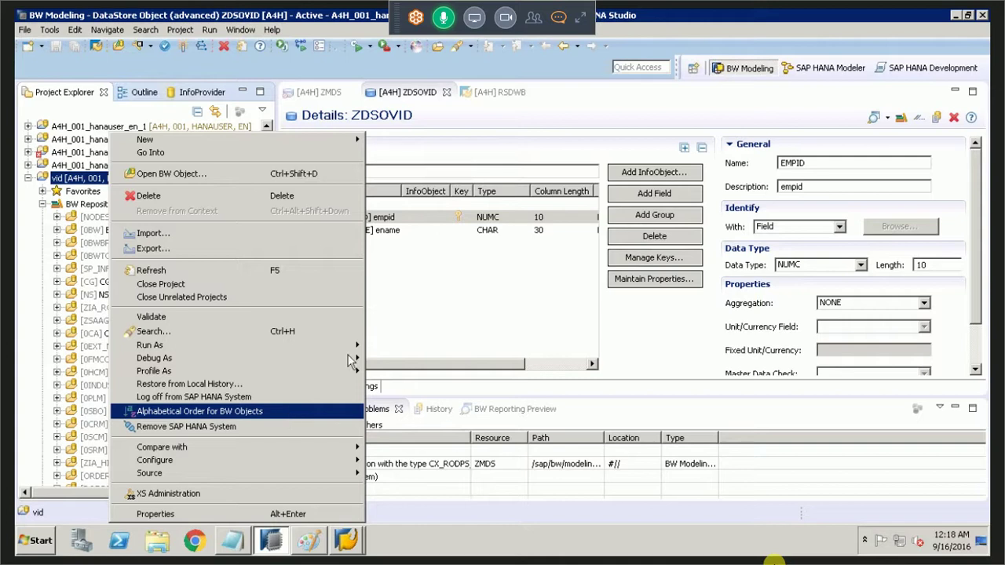
left_click(407, 319)
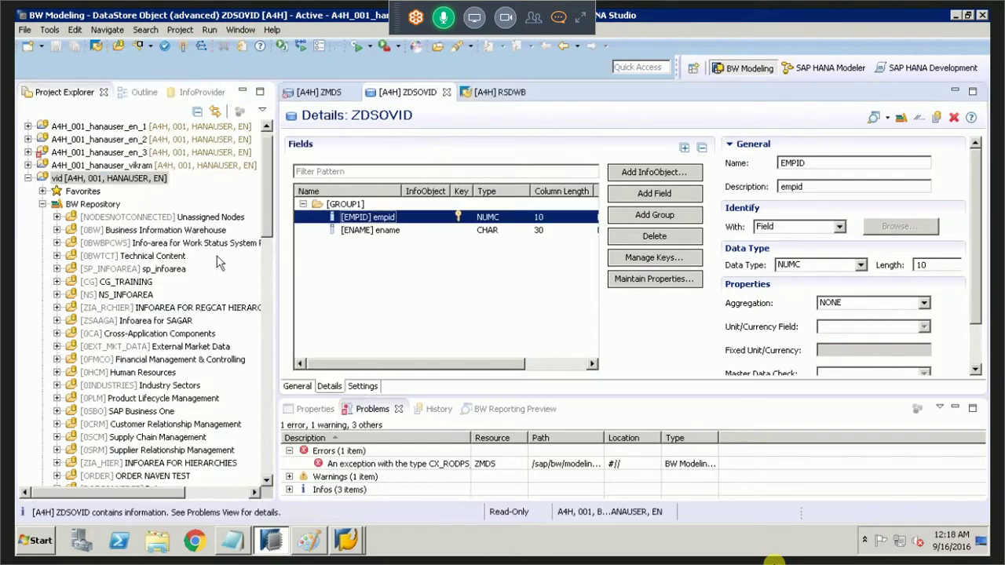
Step: Collapse the BW Repository and browse the Catalog and Repository content of the vid project's SAP HANA System Library
left_click(42, 204)
left_click(43, 244)
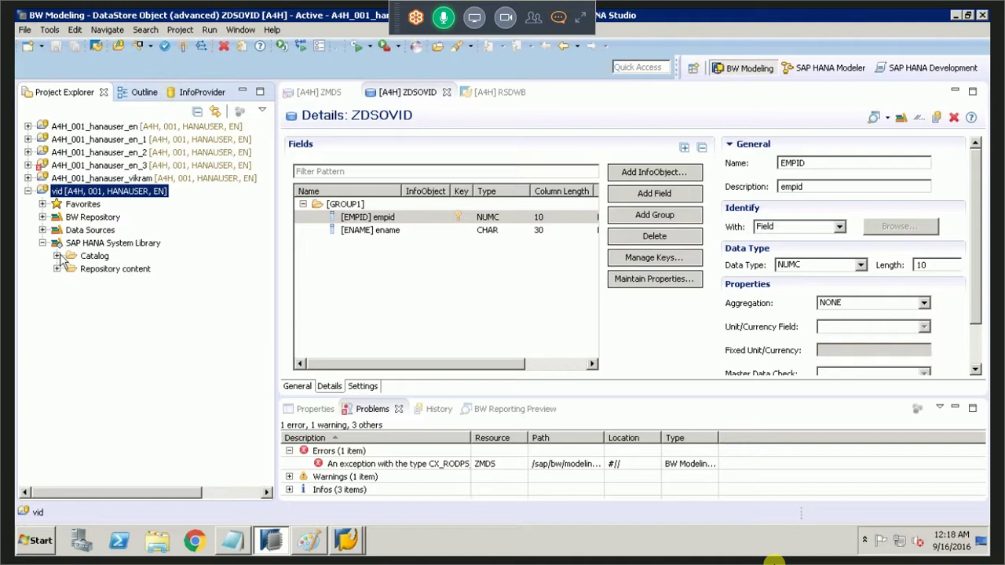
left_click(58, 257)
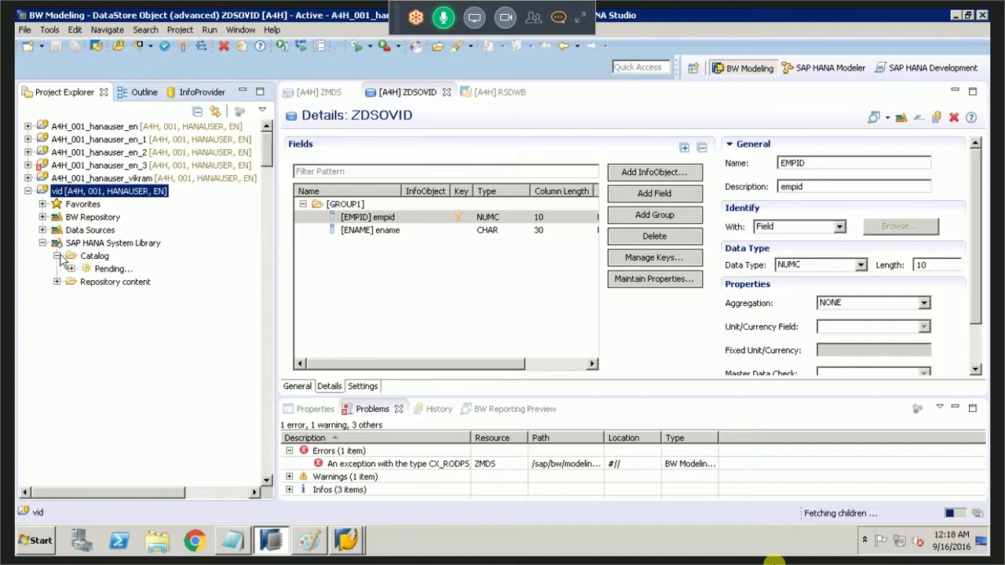
left_click(57, 257)
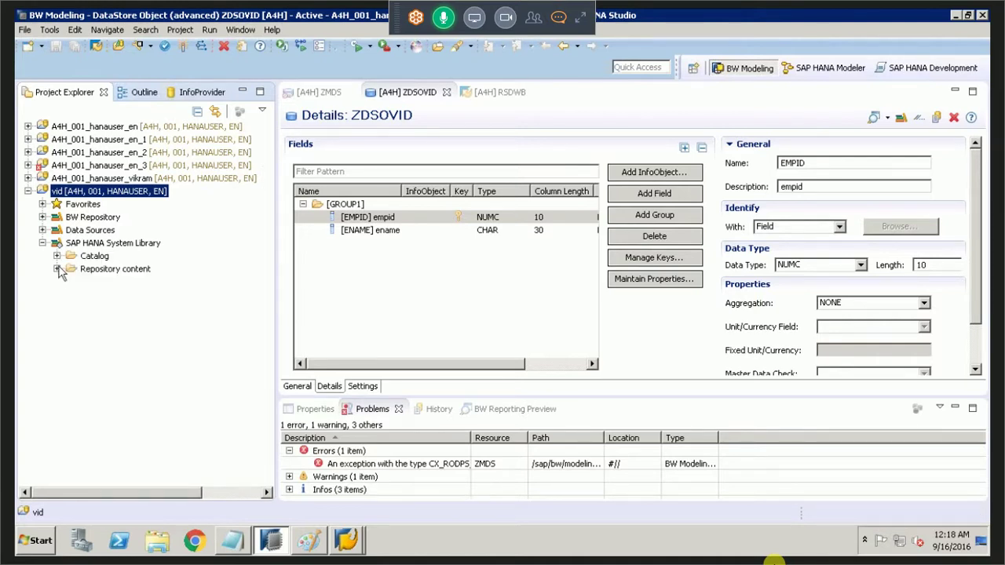
left_click(57, 269)
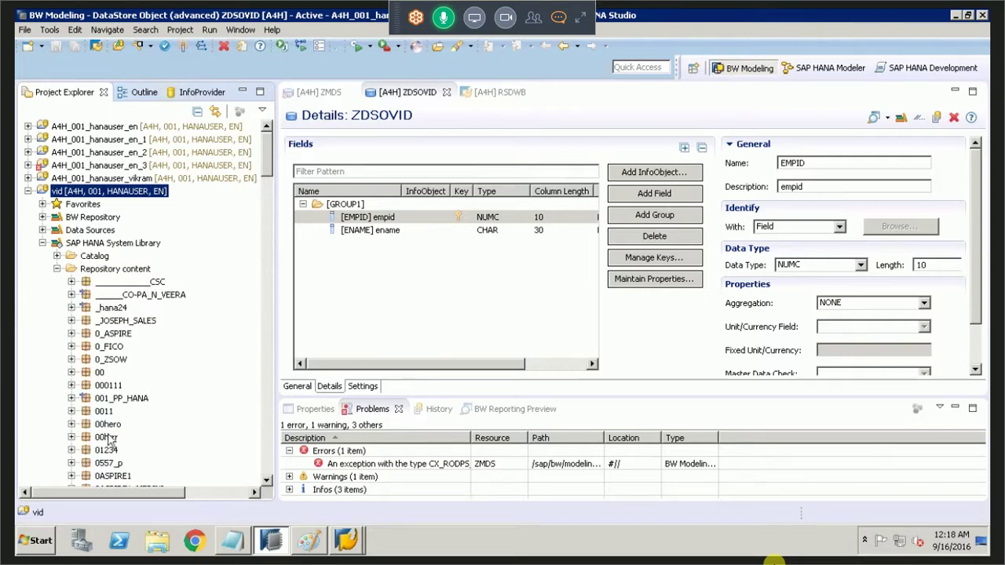
left_click_drag(267, 187, 263, 399)
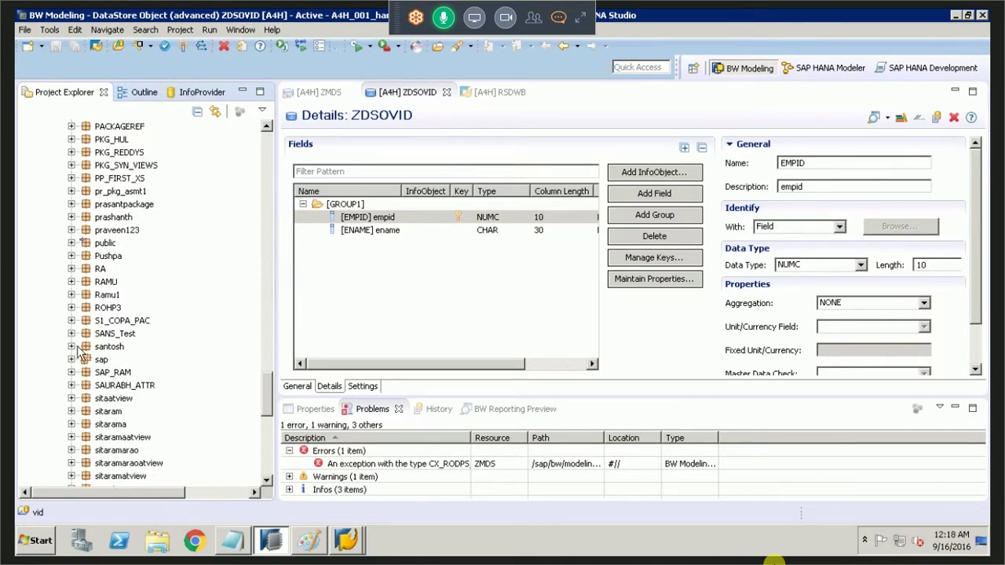
Step: Expand the package containing ANALY_SALEVIEW.analyticview and check the actions available for that view and for AT_PRODUCT.attributeview
left_click(72, 346)
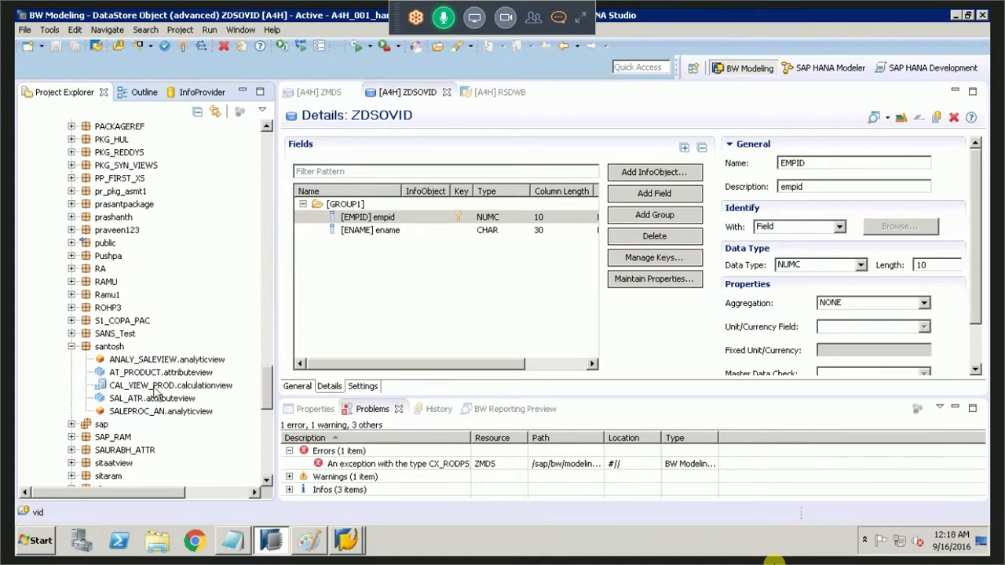
left_click(155, 361)
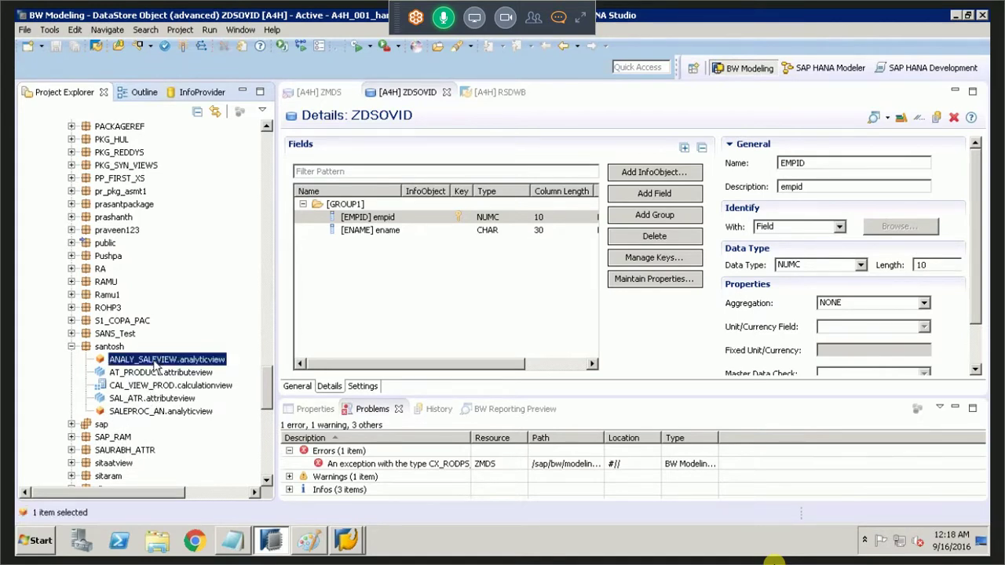
right_click(156, 363)
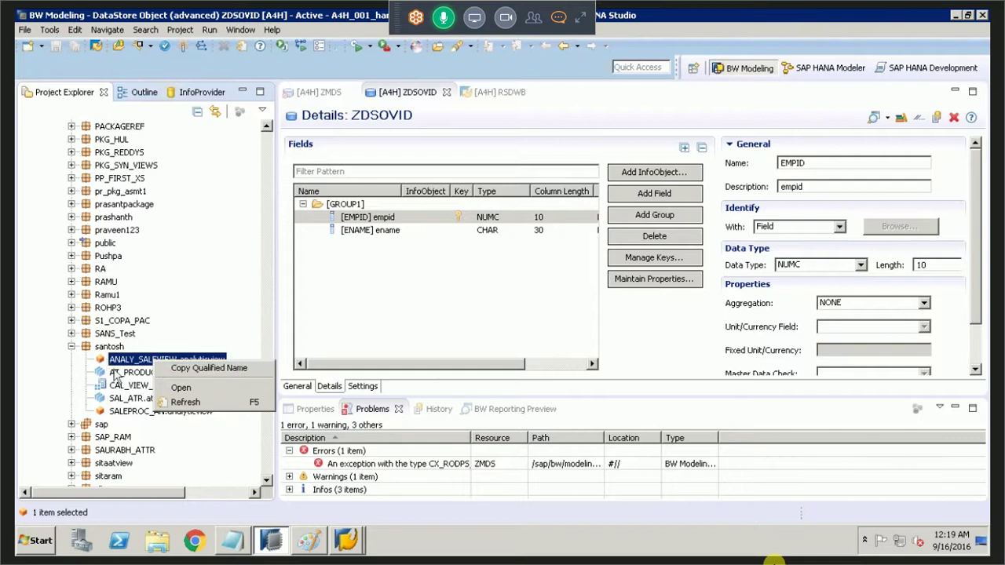
left_click(116, 374)
right_click(116, 377)
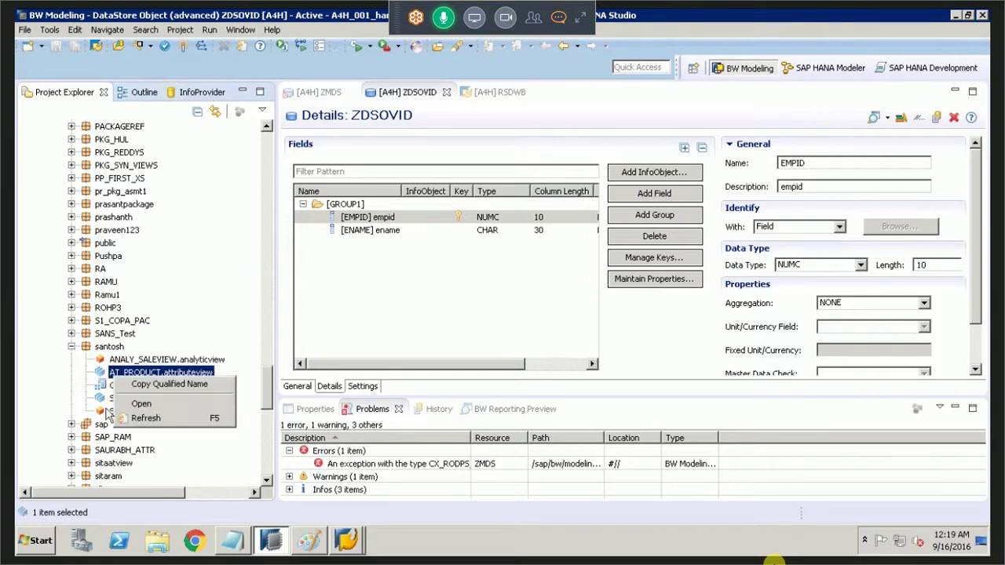
Step: Check the actions available for SALEPROC_AN.analyticview in the santosh package
left_click(103, 416)
left_click(105, 414)
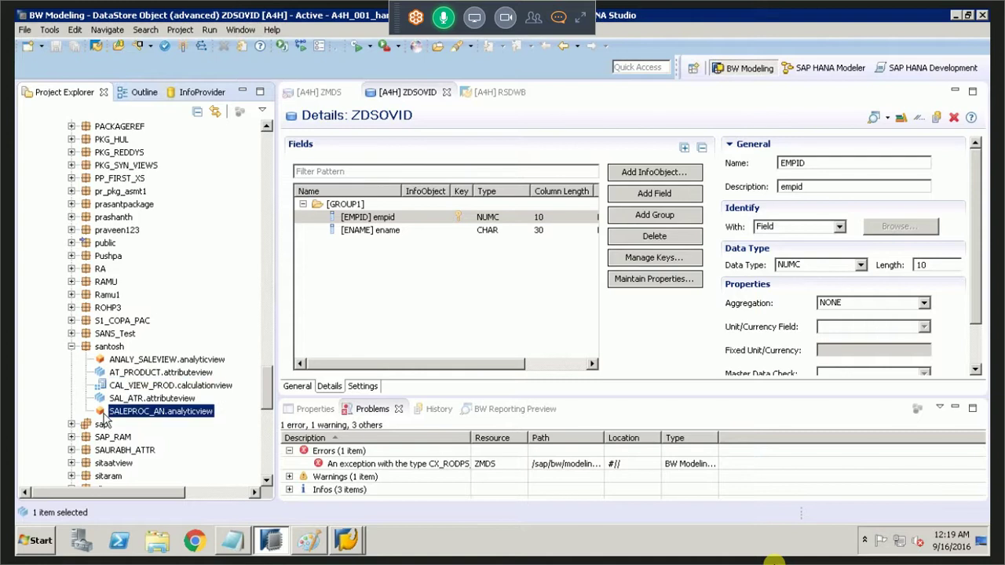
right_click(110, 414)
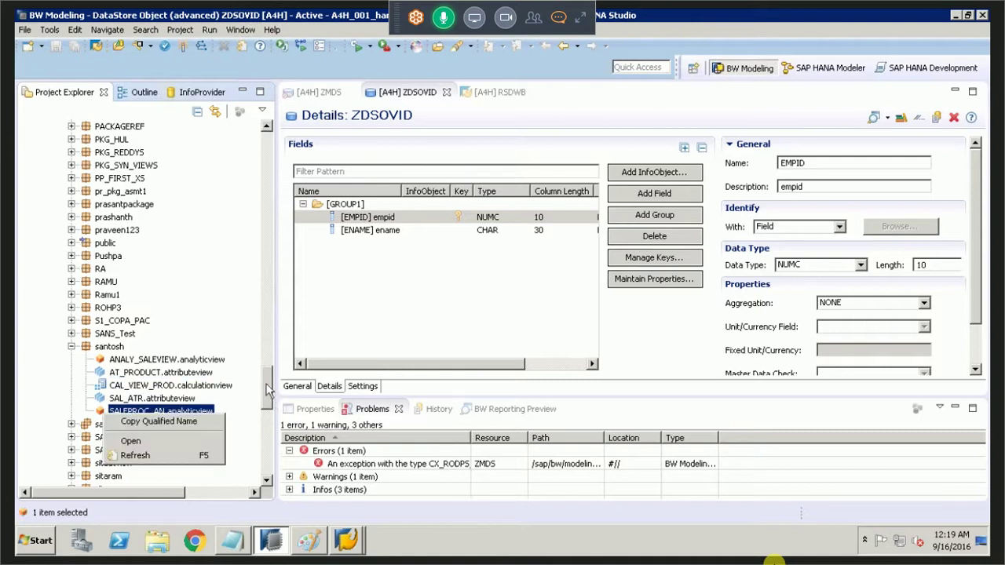
Step: Expand the vid project's BW Repository and review the object types that can be created in the ZIA_MB InfoArea
left_click_drag(267, 385, 274, 147)
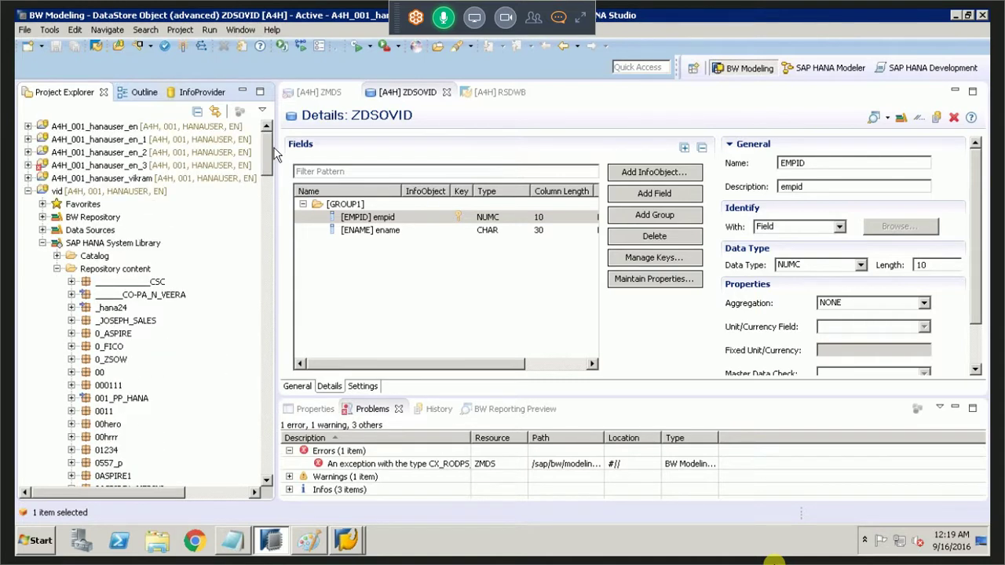
left_click(43, 218)
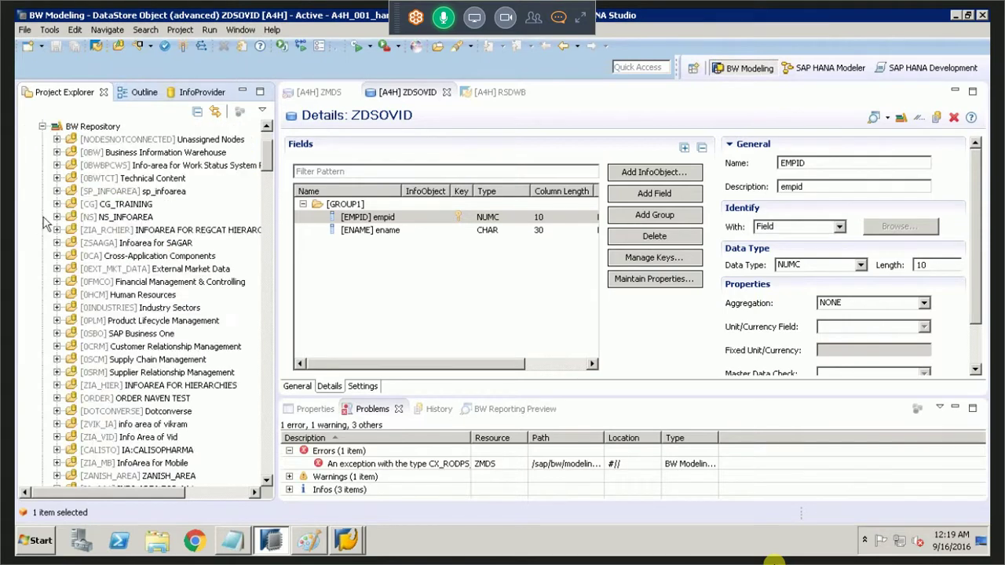
left_click(131, 228)
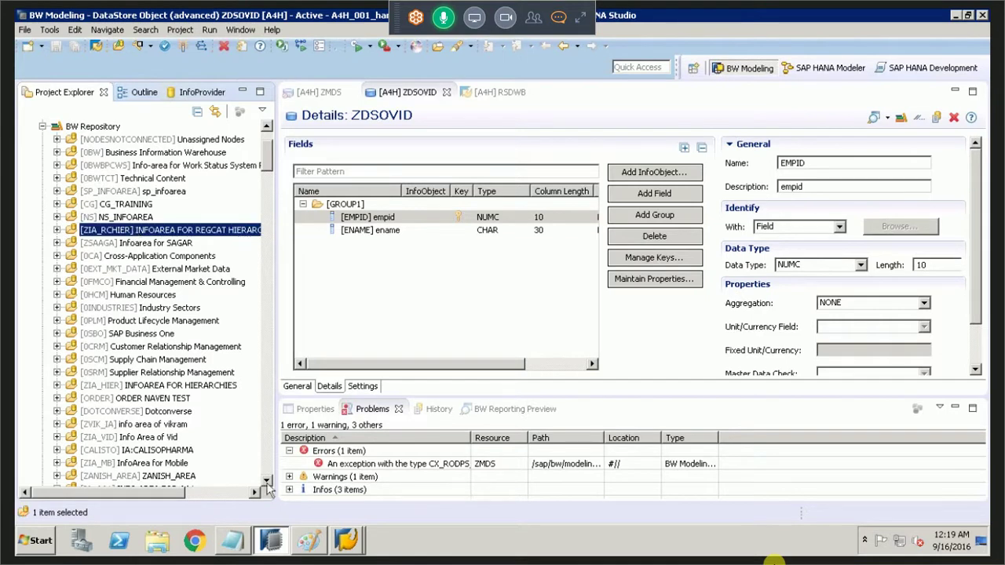
left_click(166, 463)
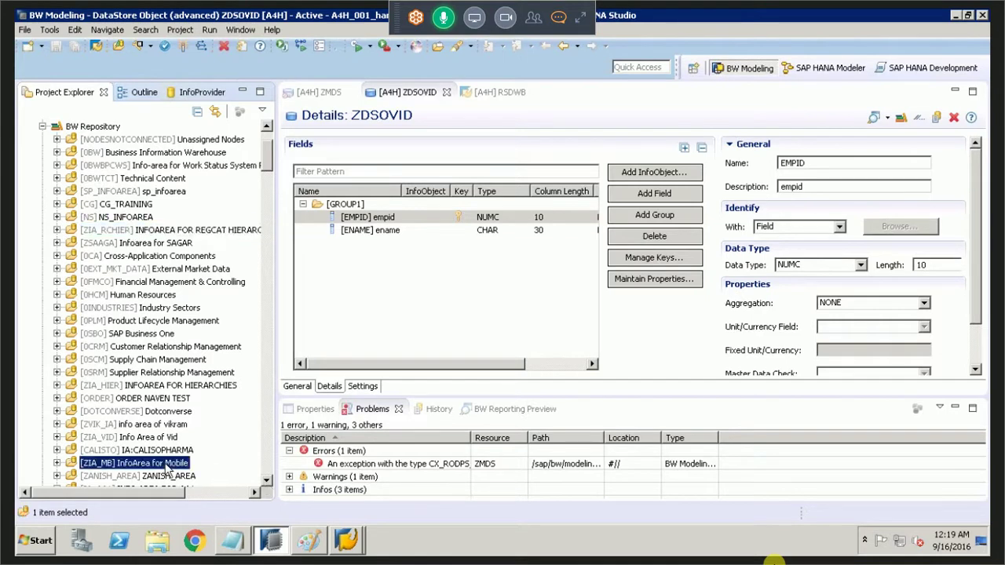
right_click(165, 466)
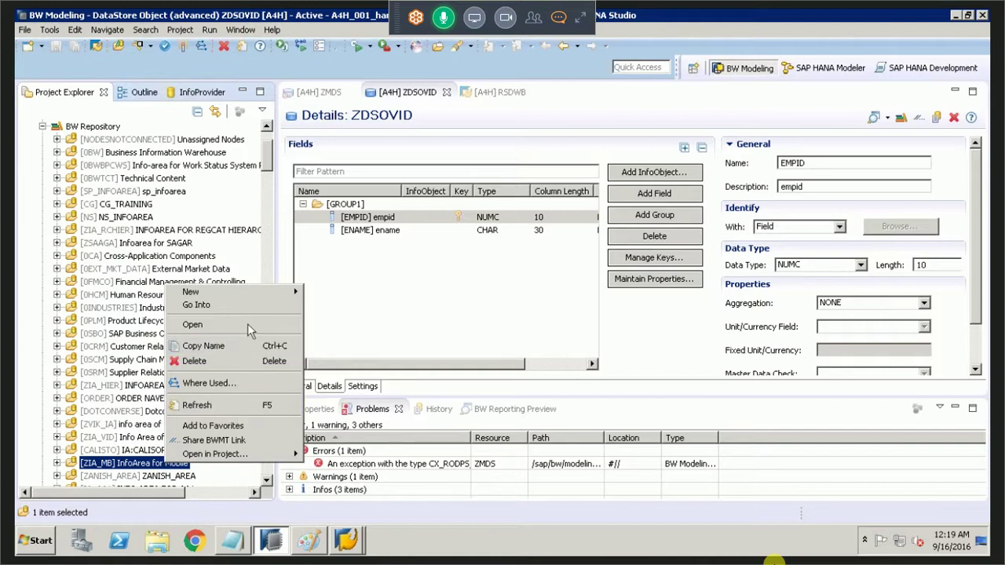
mouse_move(252, 294)
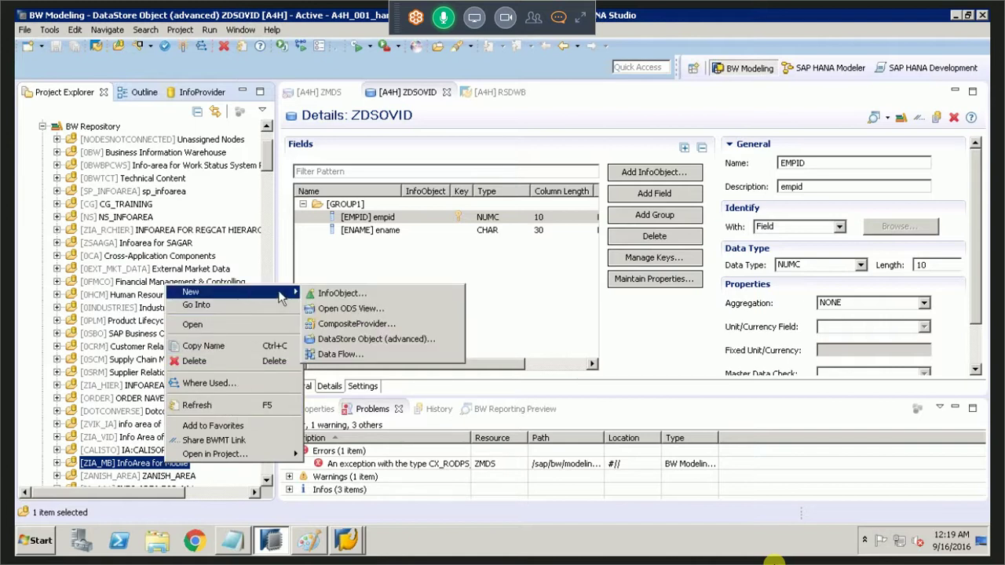
Step: Expand the ZIA_MB InfoArea and show its InfoCube and DataStore Object (advanced) contents
left_click(58, 463)
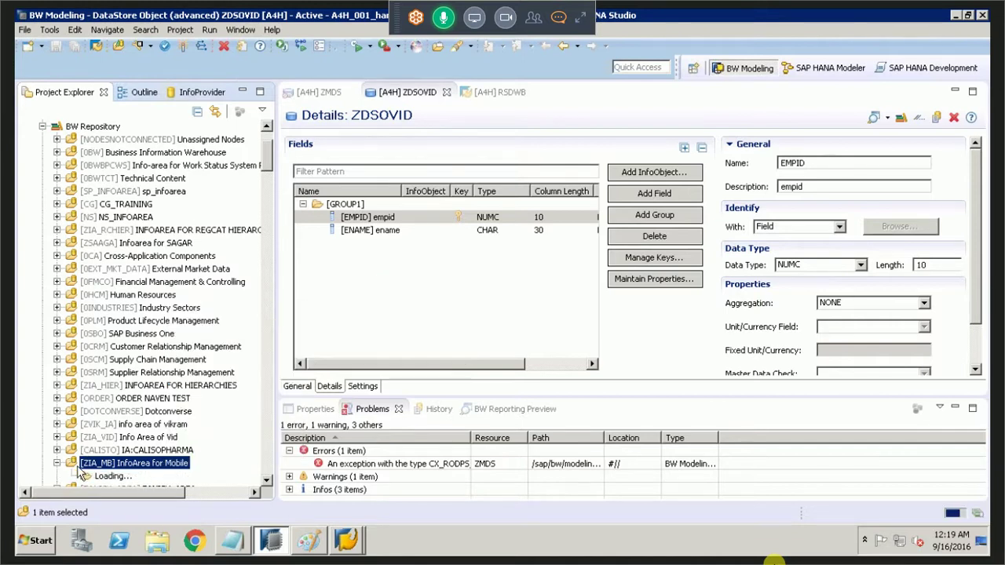
left_click(266, 481)
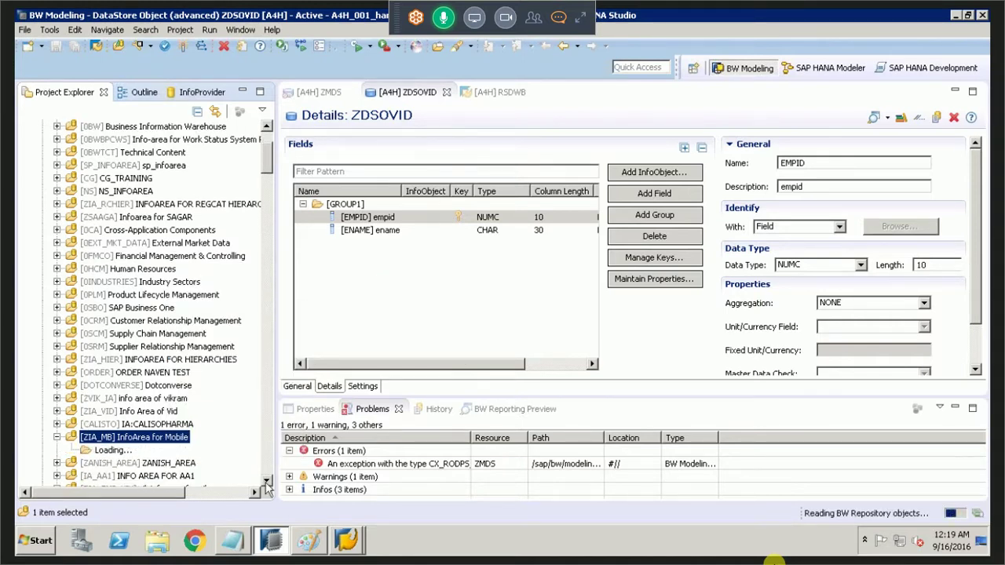
left_click(267, 482)
left_click(267, 481)
left_click(266, 482)
left_click(266, 481)
left_click(266, 482)
left_click(266, 481)
left_click(267, 482)
left_click(267, 481)
left_click(267, 482)
left_click(267, 481)
left_click(266, 482)
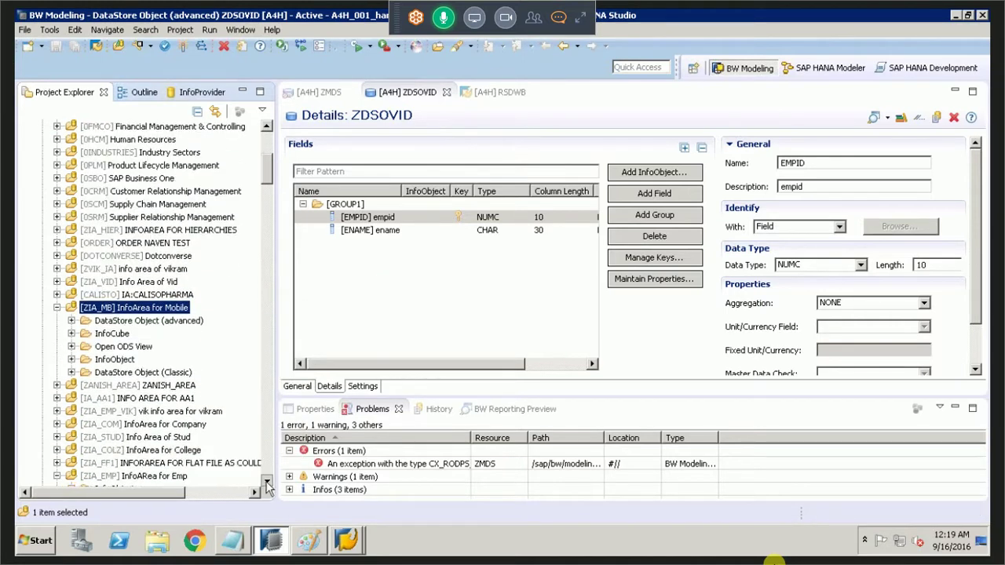
left_click(71, 334)
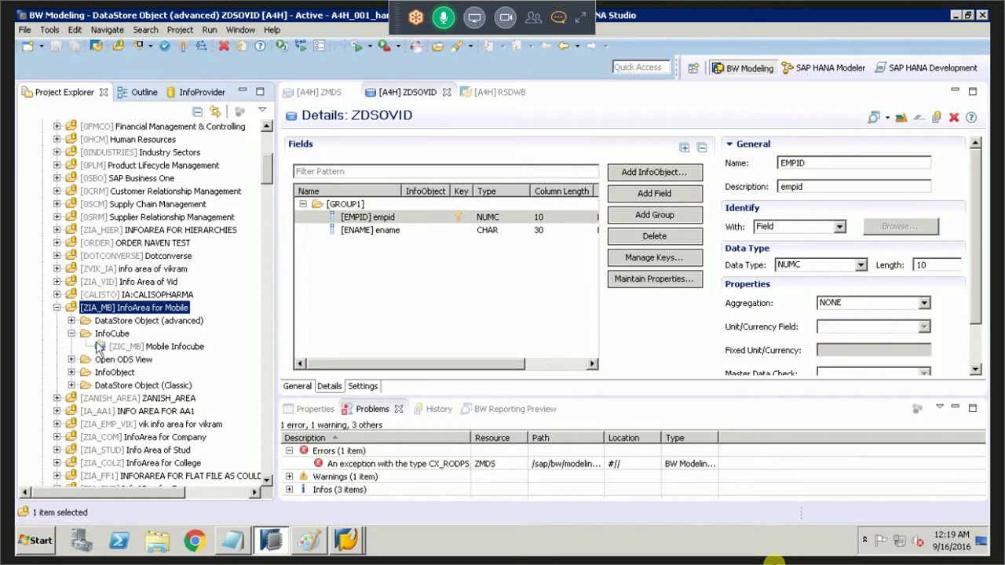
left_click(70, 321)
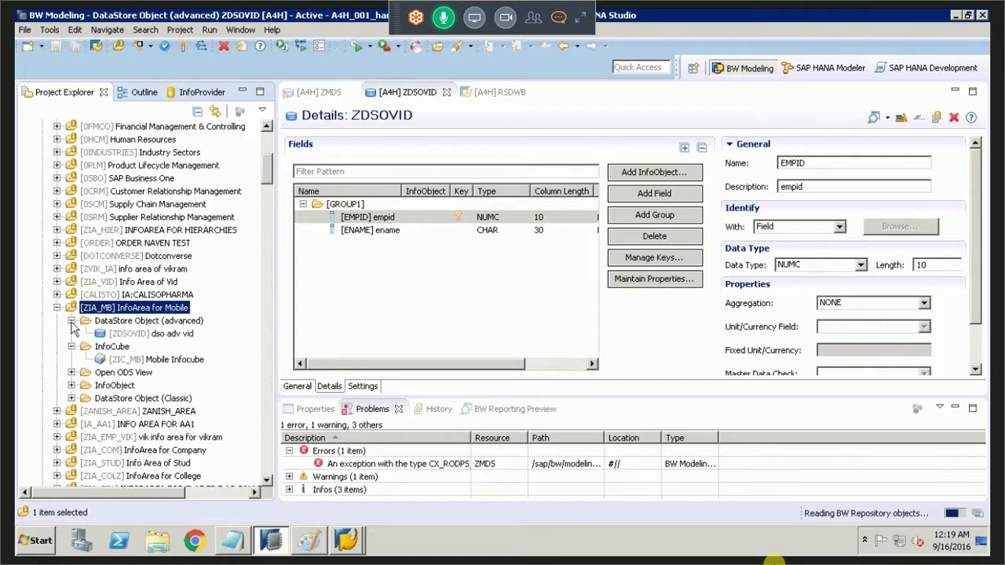
Step: Try to create a global structure named GSS with description gss on the ZDSOVID DataStore object
left_click(149, 334)
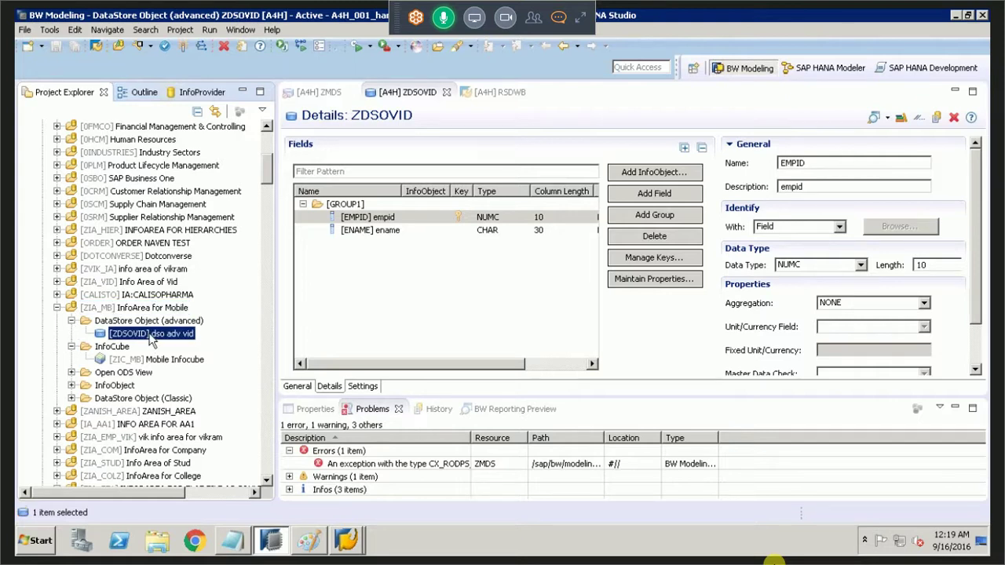
right_click(151, 338)
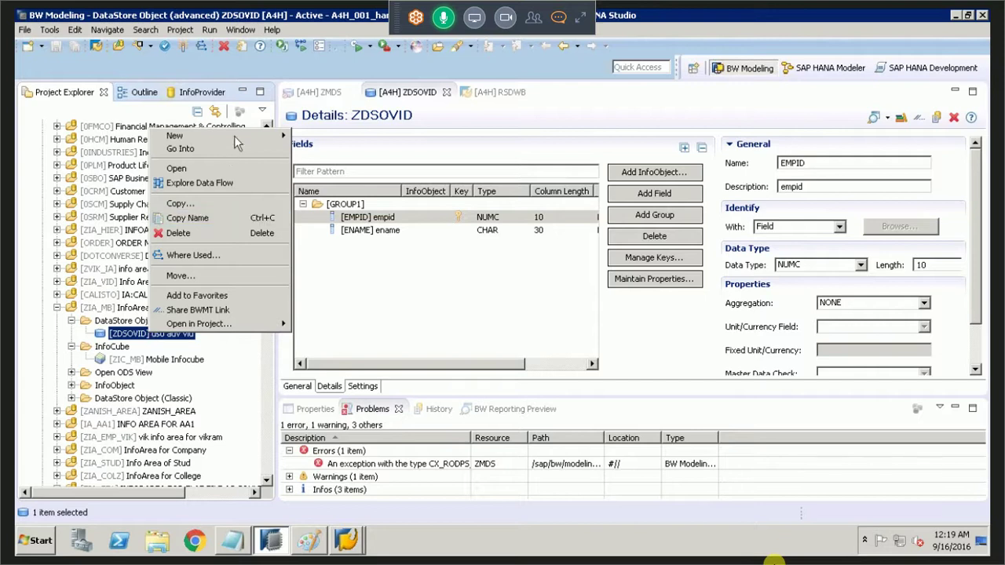
mouse_move(243, 141)
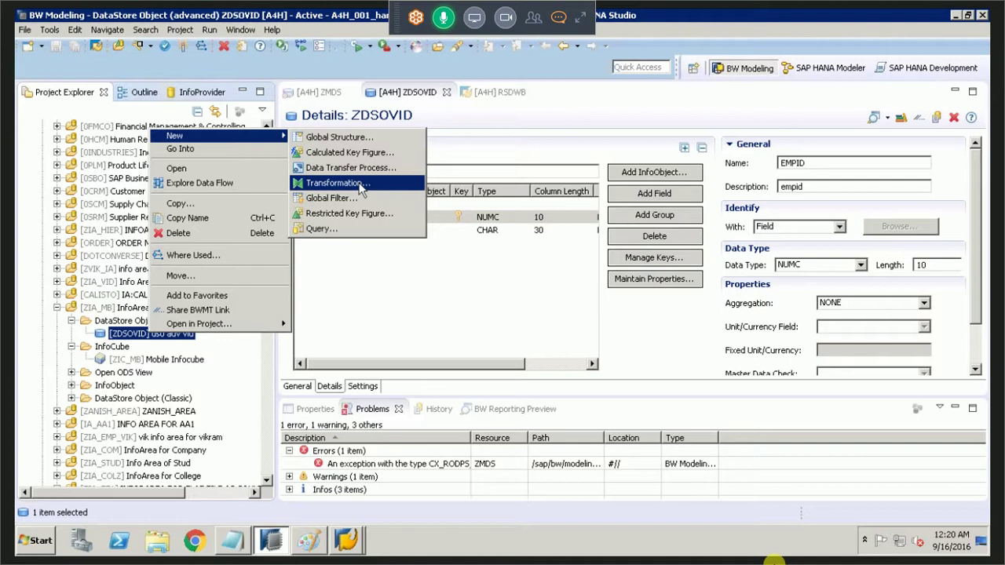
left_click(356, 140)
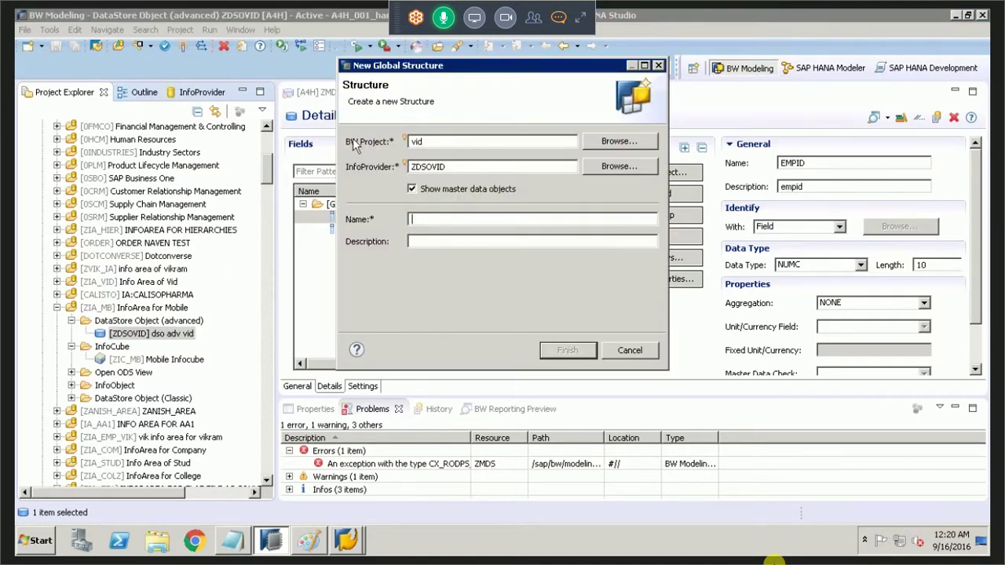
type("GSS")
left_click(507, 245)
type("gss")
left_click(559, 352)
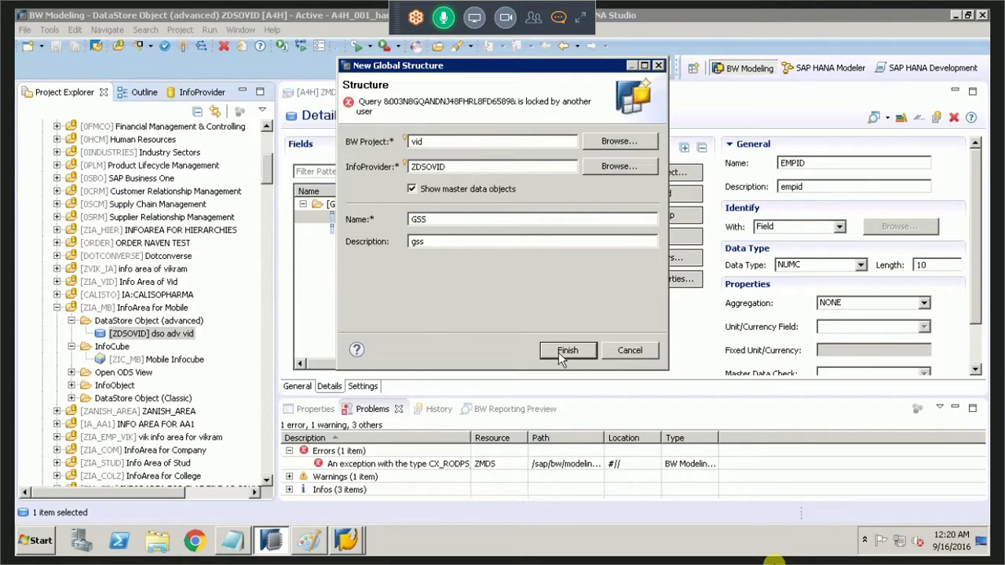
left_click(605, 349)
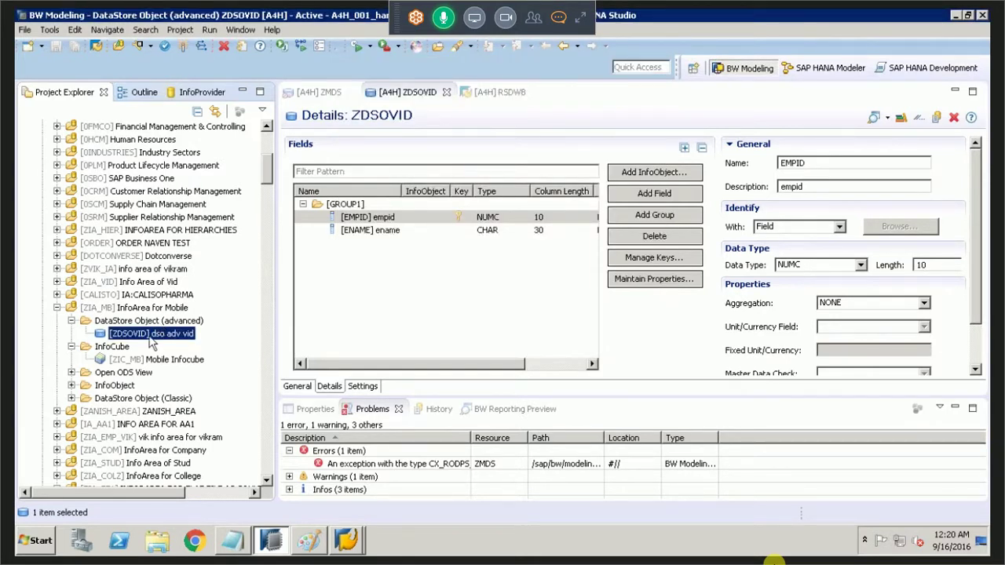
Step: Start creating a new transformation for the ZDSOVID DataStore object
right_click(153, 339)
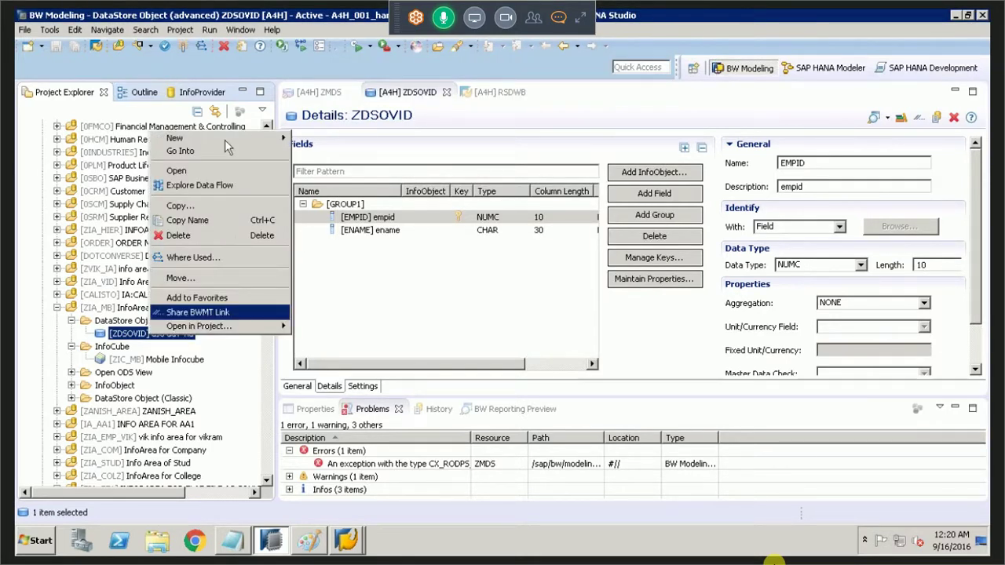
mouse_move(273, 140)
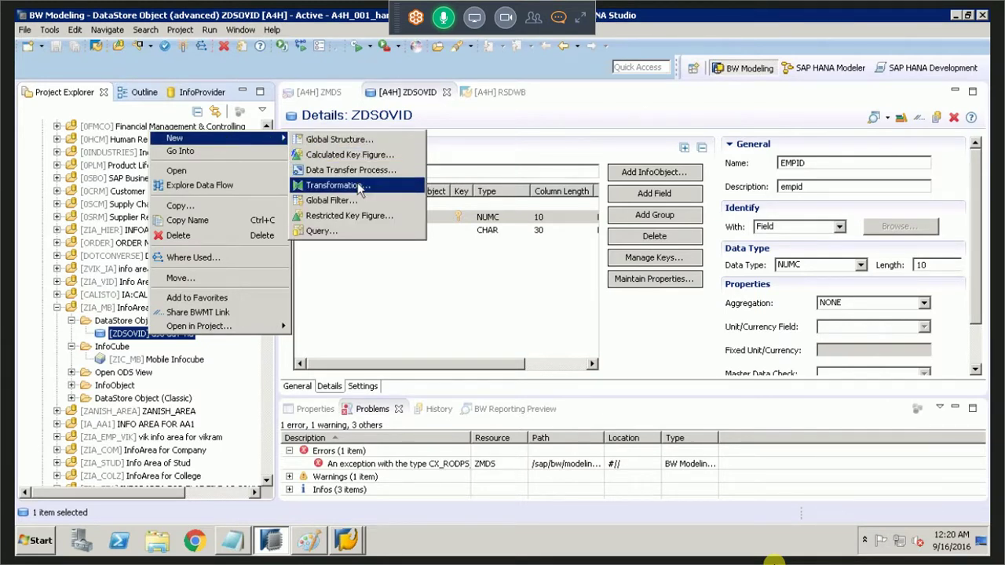
left_click(358, 185)
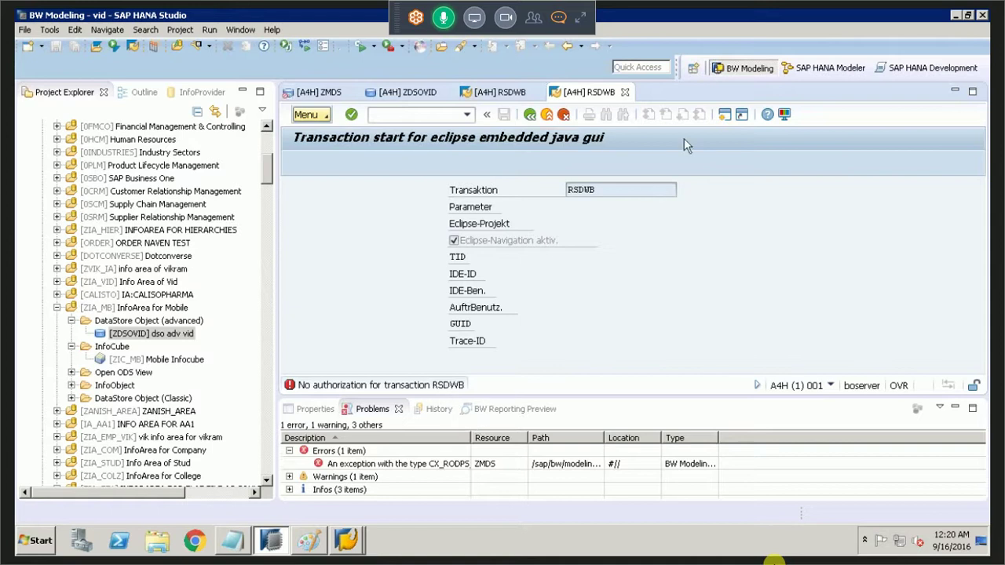
Step: Try to start the workbench tool from the embedded RSDWB transaction screen
left_click(325, 116)
mouse_move(359, 123)
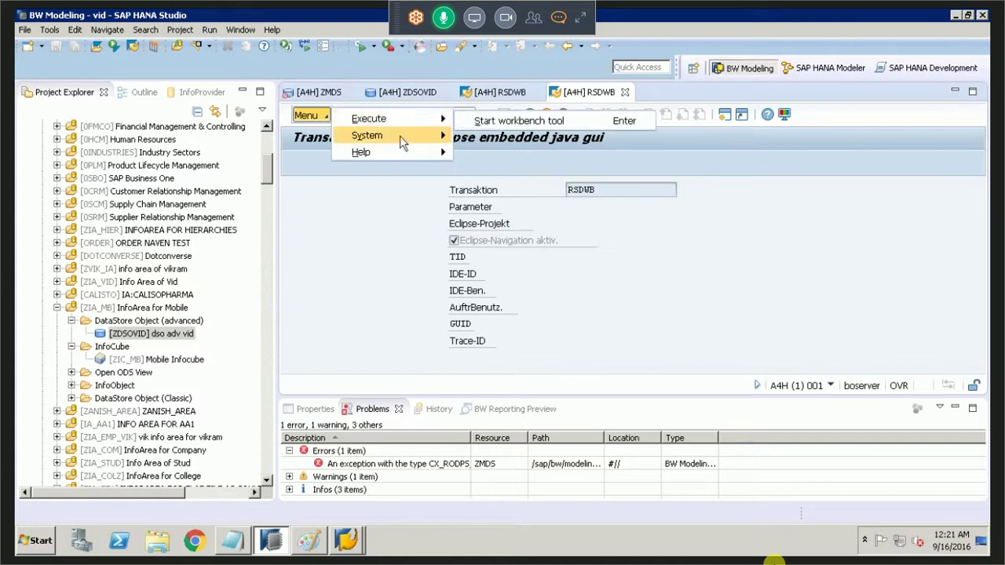
mouse_move(402, 142)
mouse_move(414, 118)
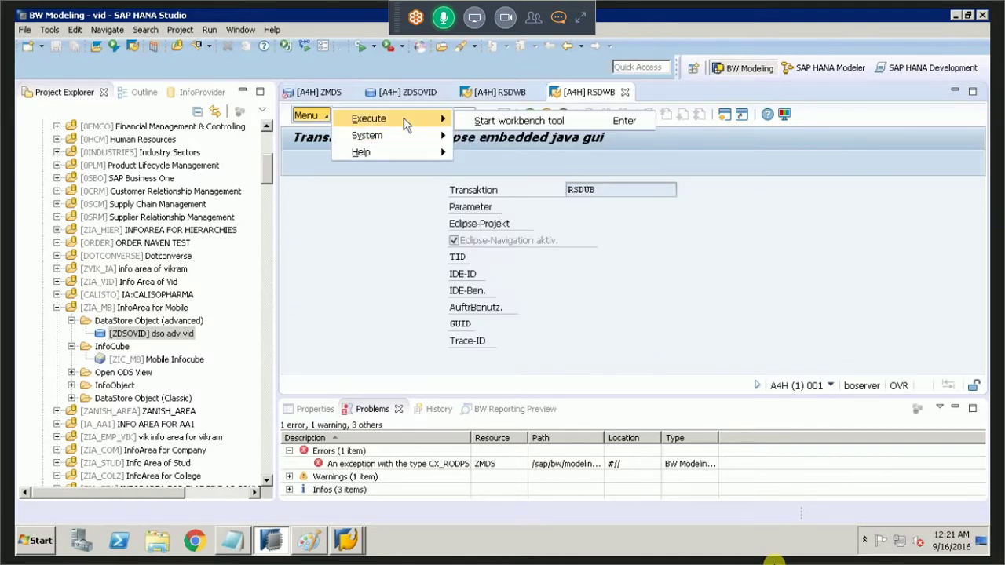
left_click(485, 122)
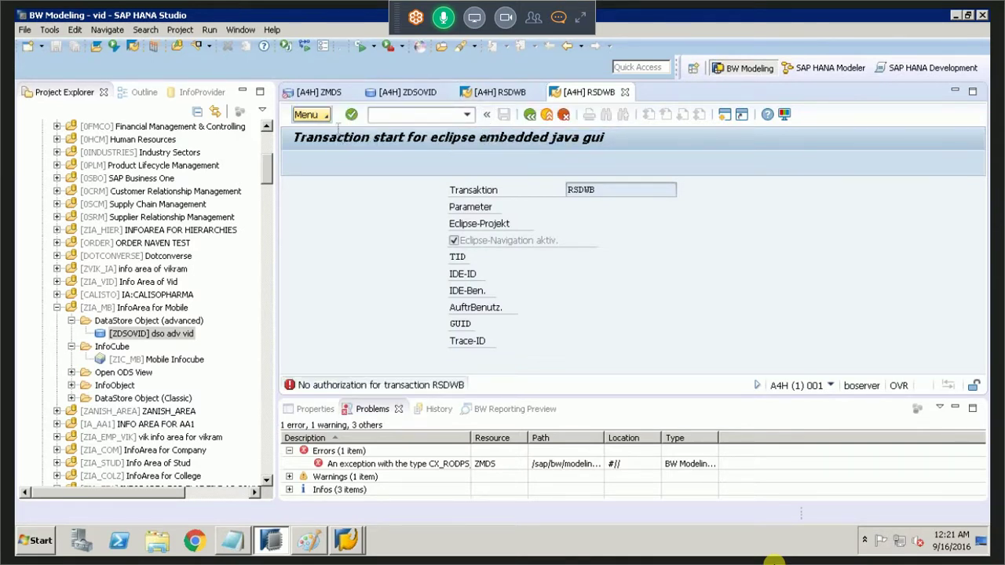
Step: Try to run transaction rsdwb in the embedded SAP GUI
left_click(469, 115)
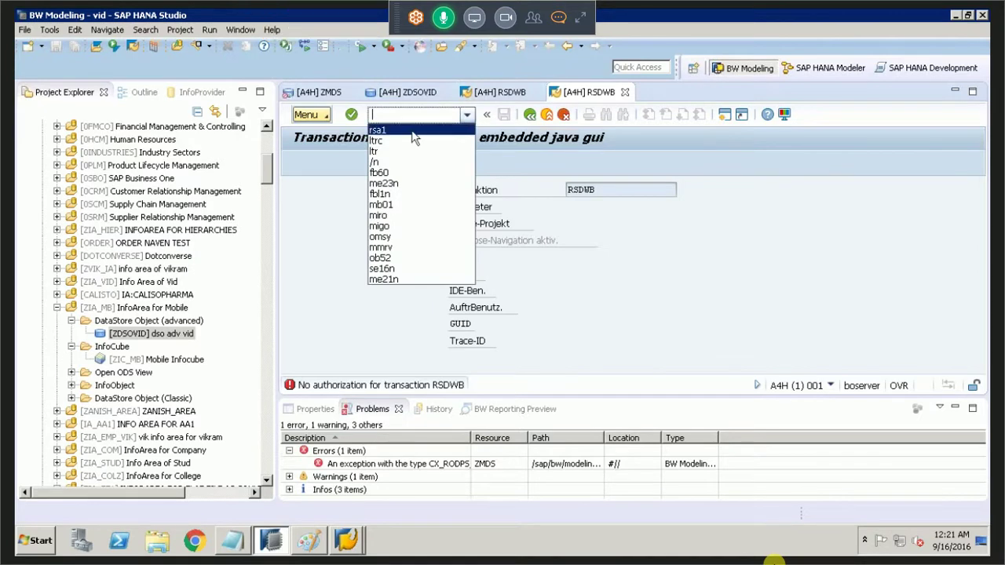
left_click(318, 210)
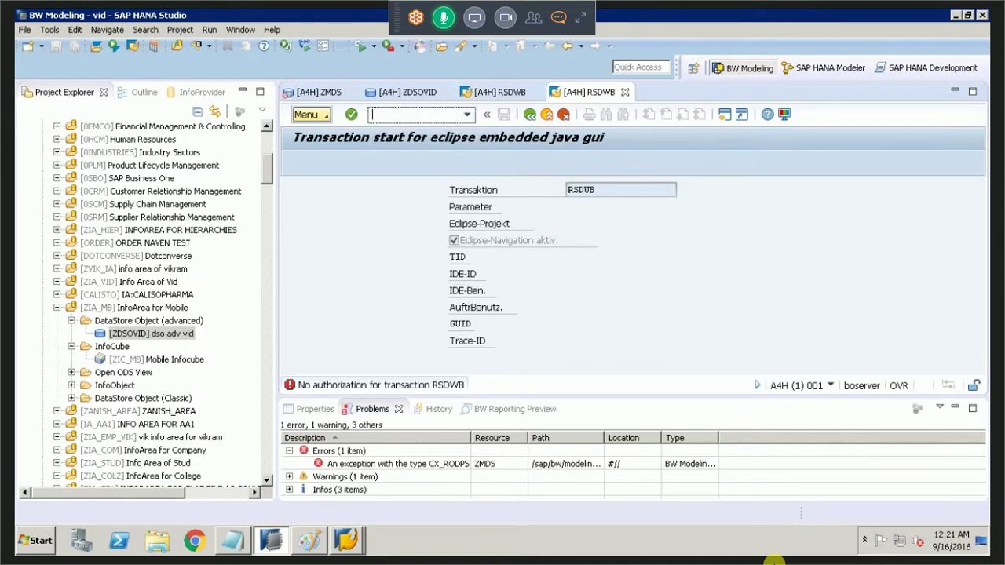
type("rsdwb")
key("Return")
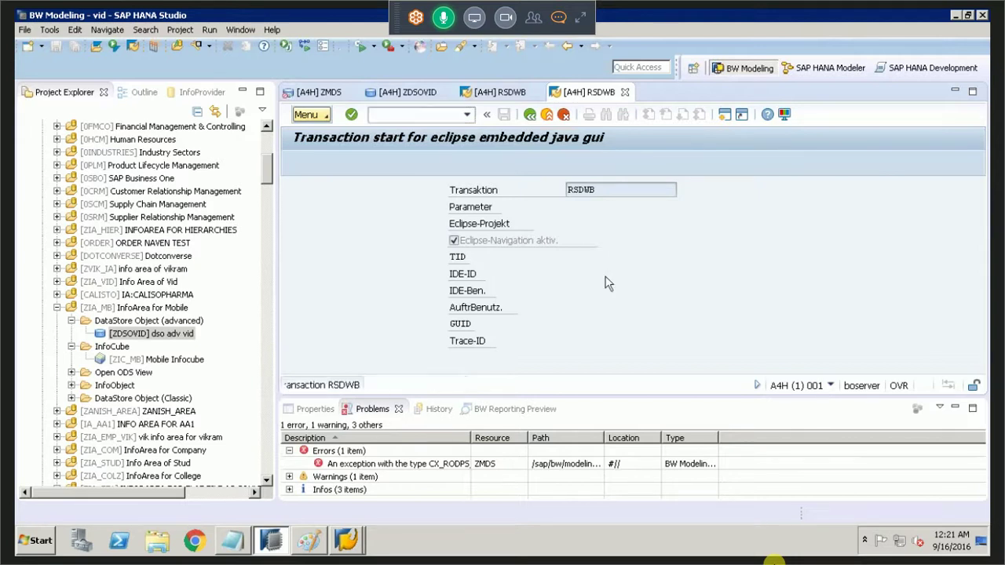
Step: Try to run transaction rsa1 from the command history of the embedded SAP GUI
left_click(466, 114)
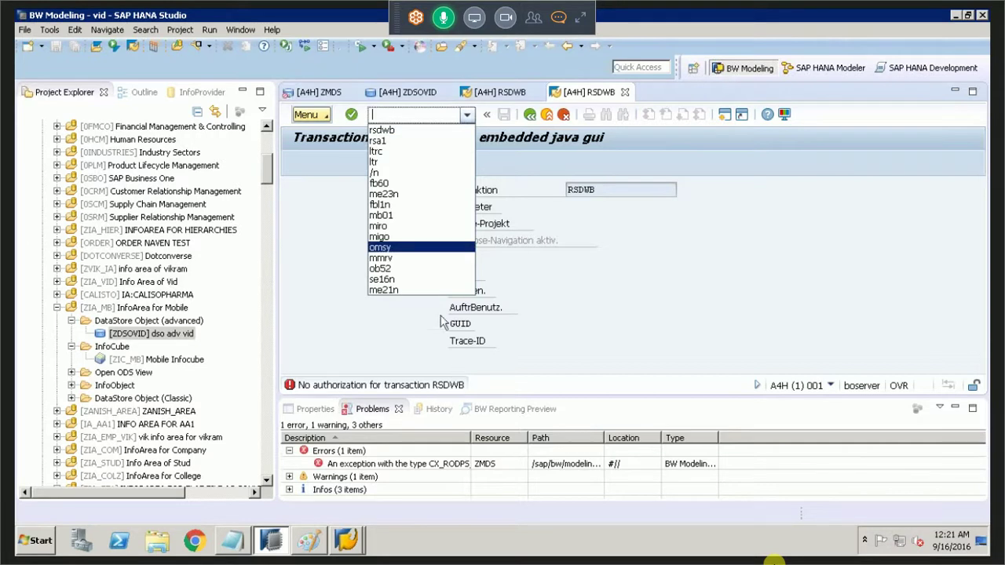
left_click(426, 141)
key("Return")
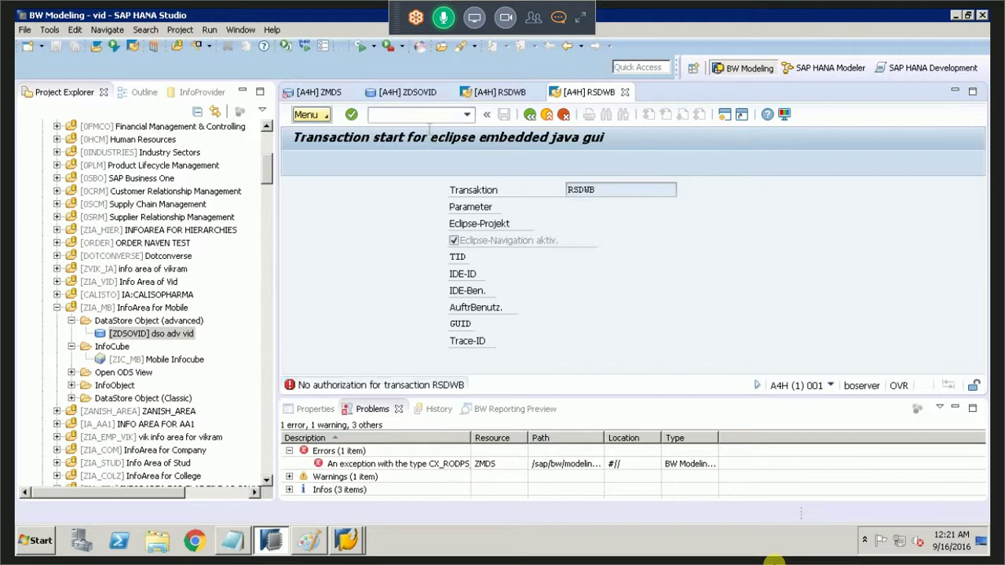
left_click(380, 117)
left_click(352, 115)
Step: Open a new SAP GUI session and launch the Data Warehousing Workbench with transaction rsa1
left_click(725, 115)
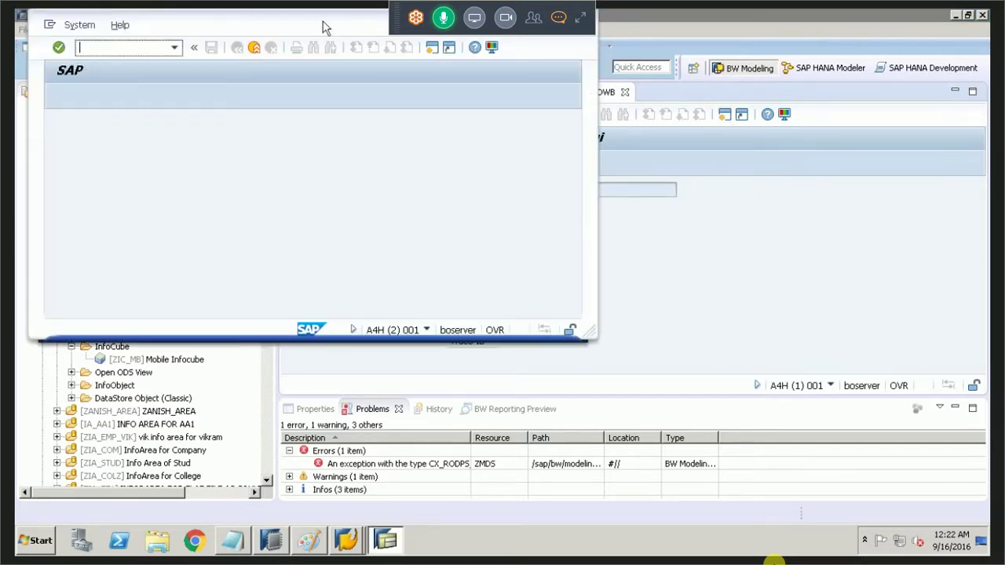
left_click(175, 49)
left_click(128, 65)
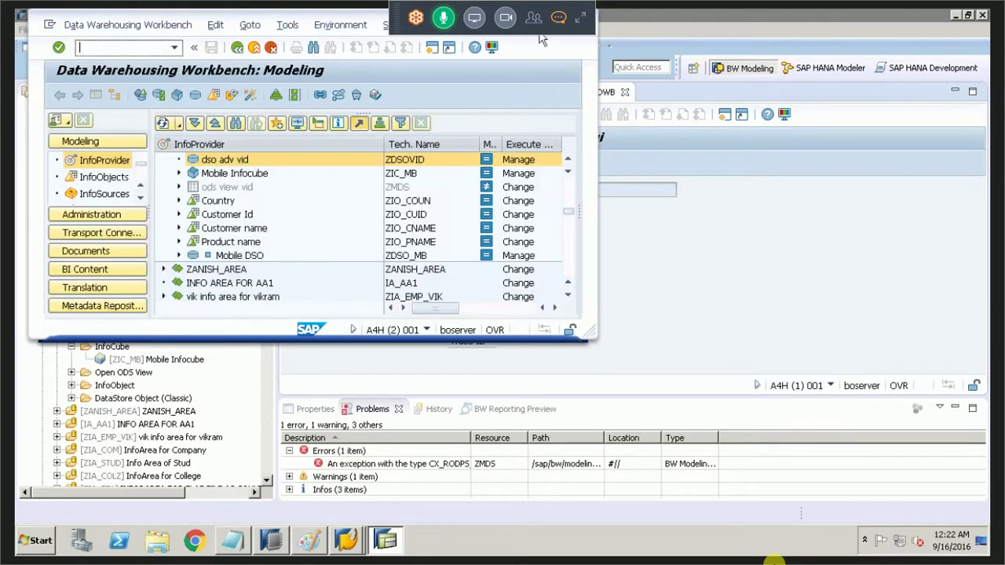
Step: Place the Data Warehousing Workbench window over the editor area and widen it on both sides
left_click_drag(511, 51, 802, 200)
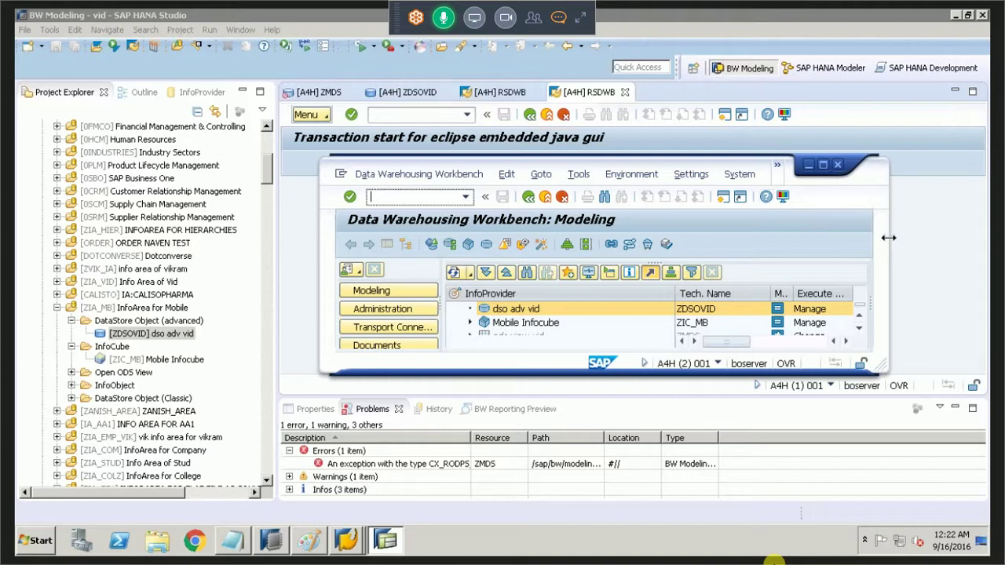
left_click_drag(891, 234, 964, 245)
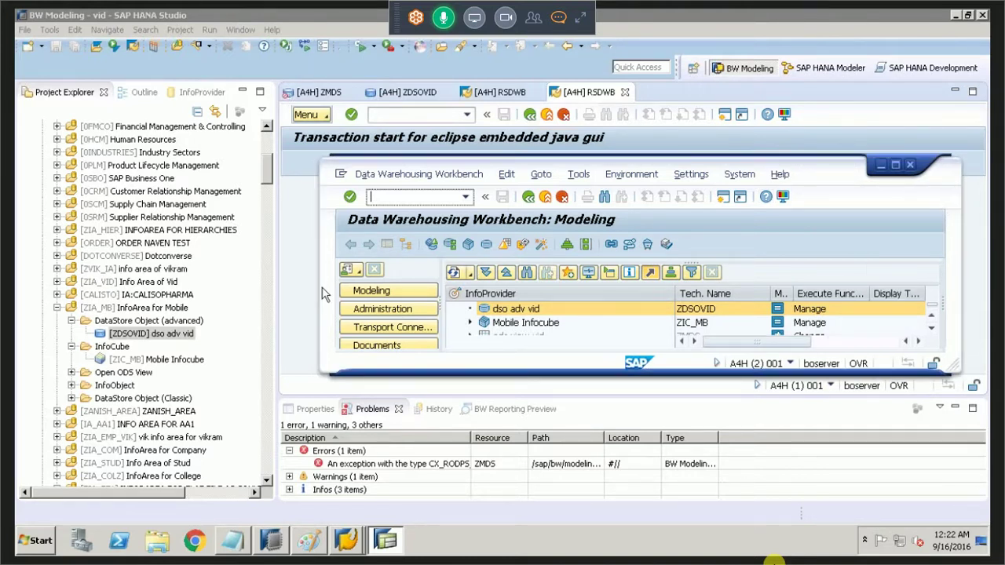
left_click_drag(301, 291, 285, 289)
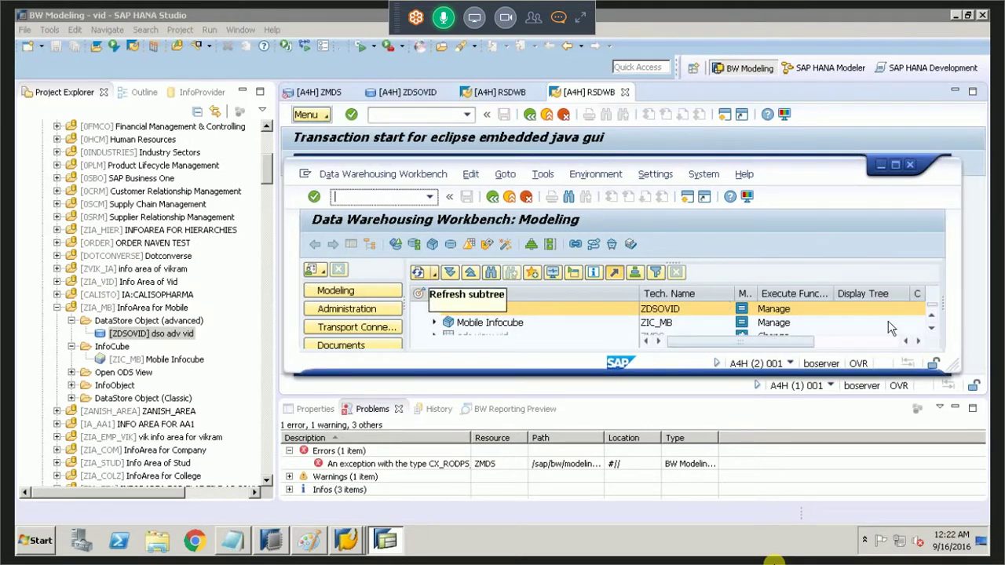
Step: Widen the floating Data Warehousing Workbench window slightly, review its InfoProvider list, and close the window
left_click_drag(984, 318, 985, 318)
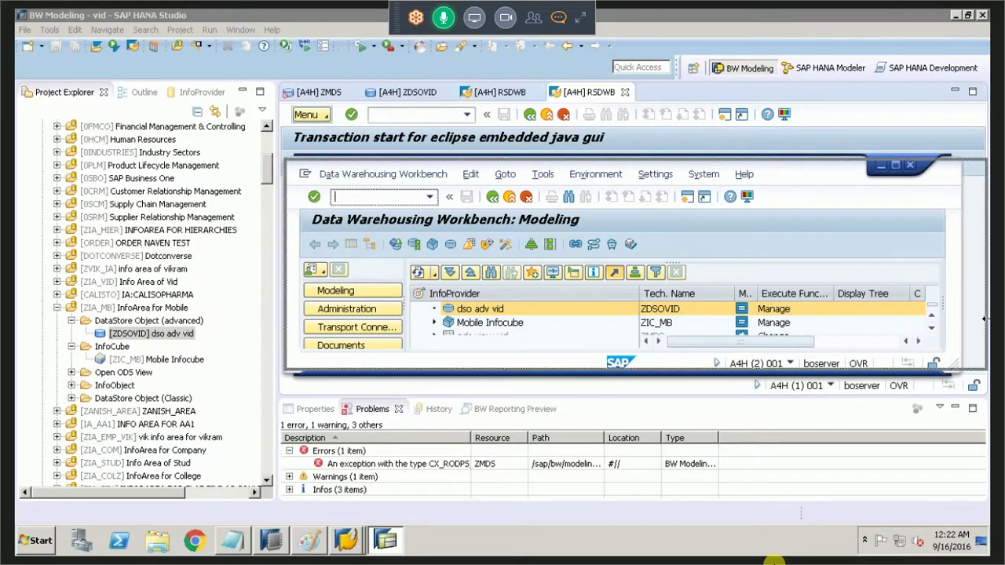
left_click(957, 330)
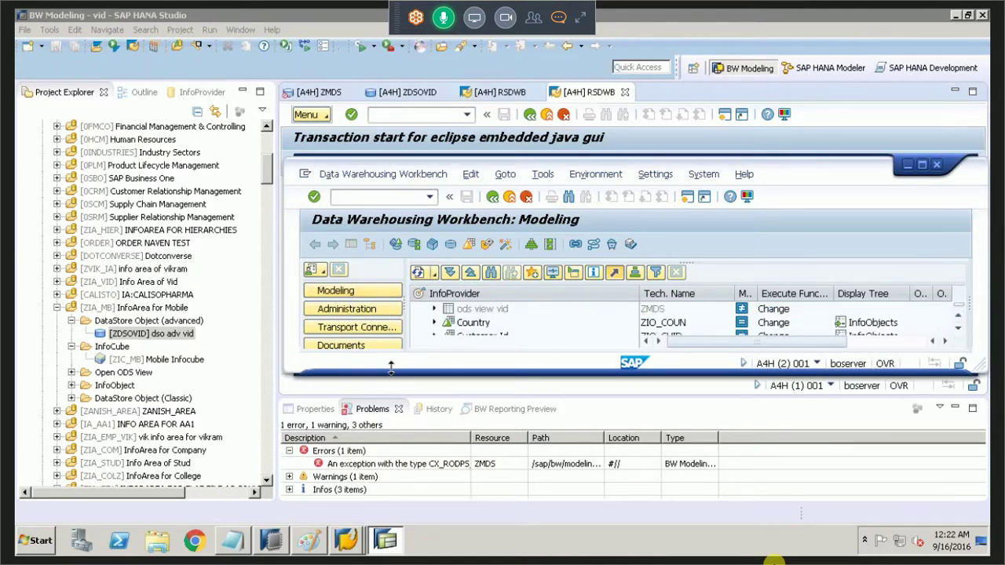
left_click(937, 166)
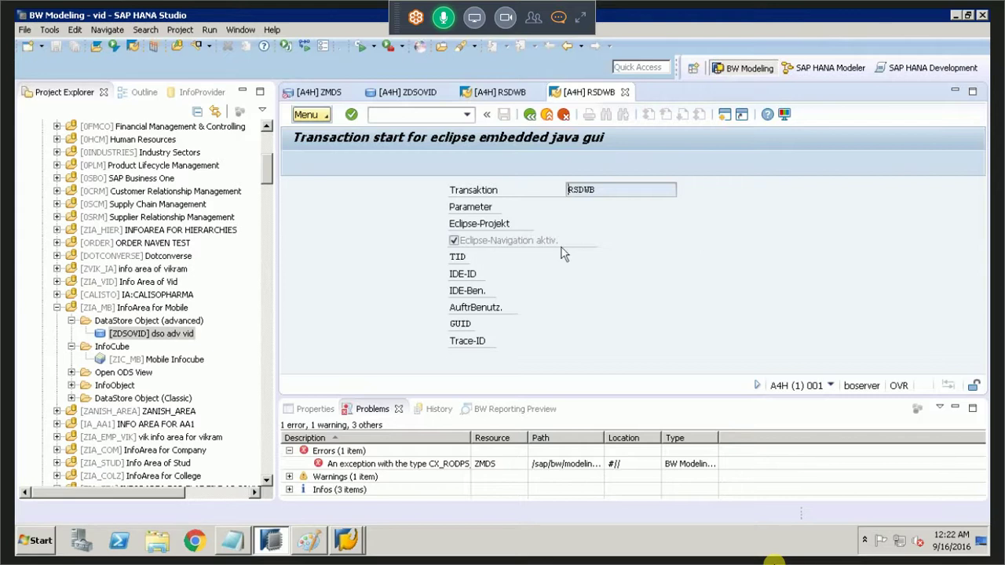
Step: Try to create a new transformation for the advanced DataStore object ZDSOVID in InfoArea for Mobile
left_click(146, 333)
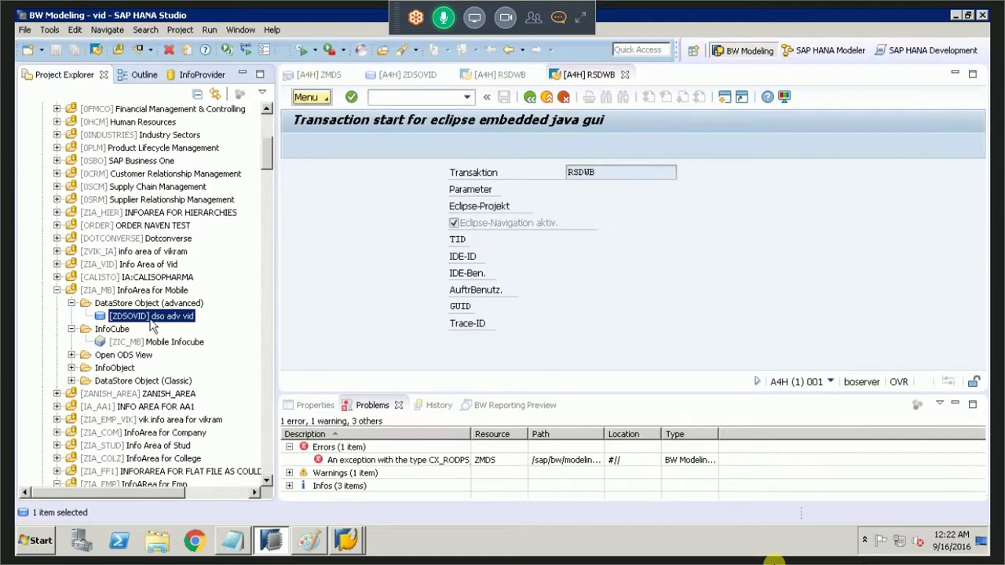
right_click(155, 321)
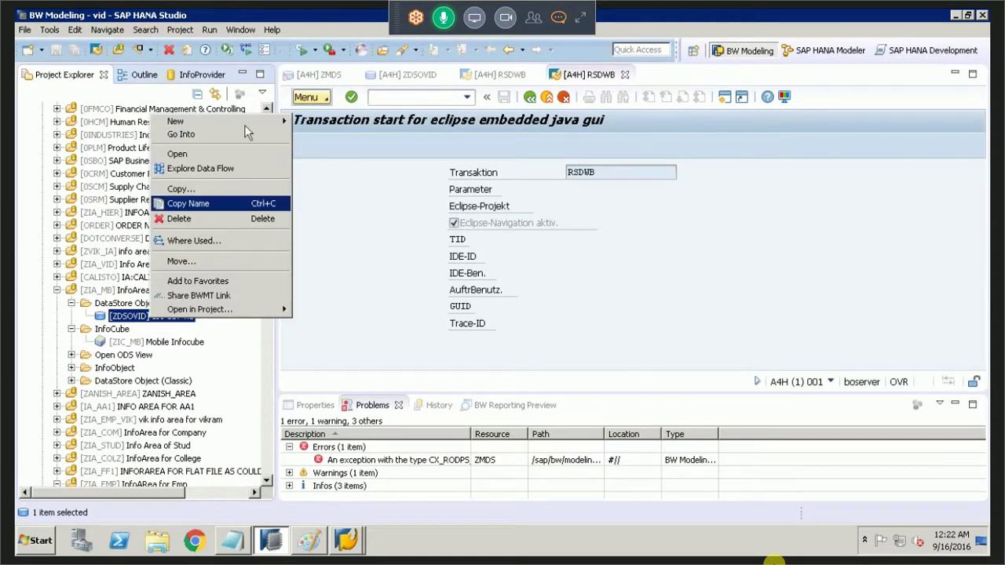
mouse_move(240, 122)
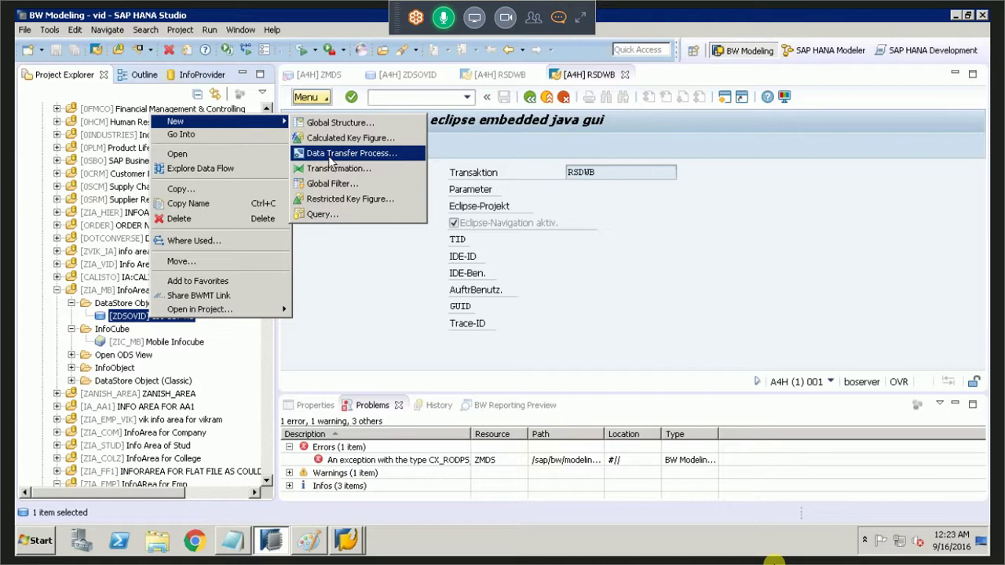
left_click(395, 180)
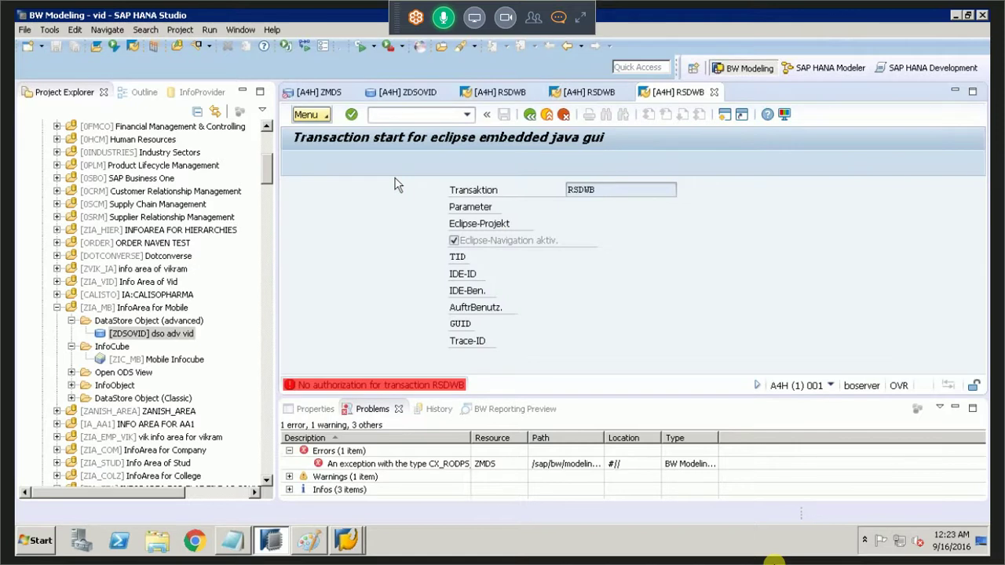
Step: Try to run transaction rsa1 from the command history in the newly opened RSDWB editor
left_click(467, 115)
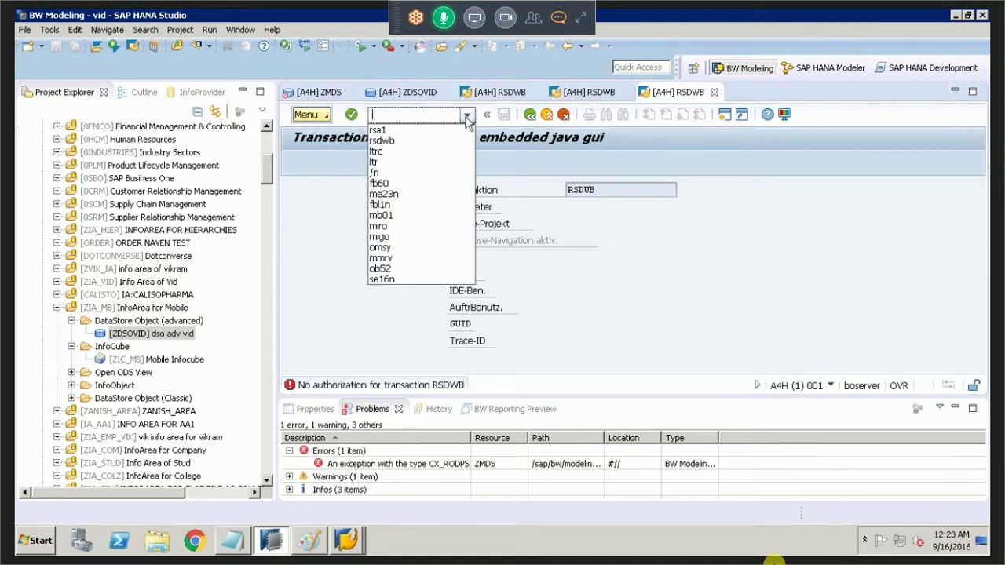
left_click(384, 129)
left_click(351, 115)
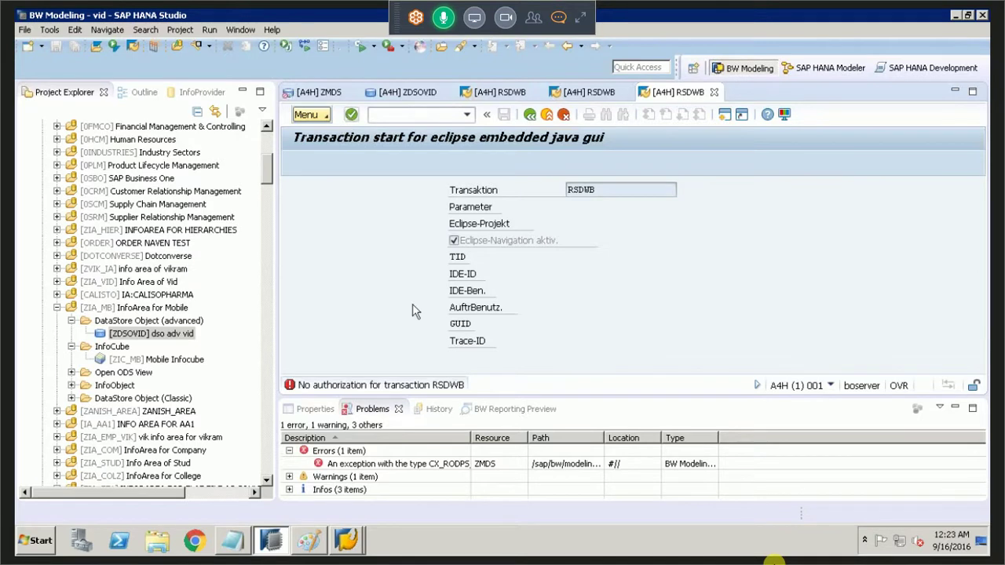
Step: Open the Mobile Infocube ZIC_MB from the InfoArea for Mobile and examine its Data Package and Dimension 1 contents
left_click(157, 359)
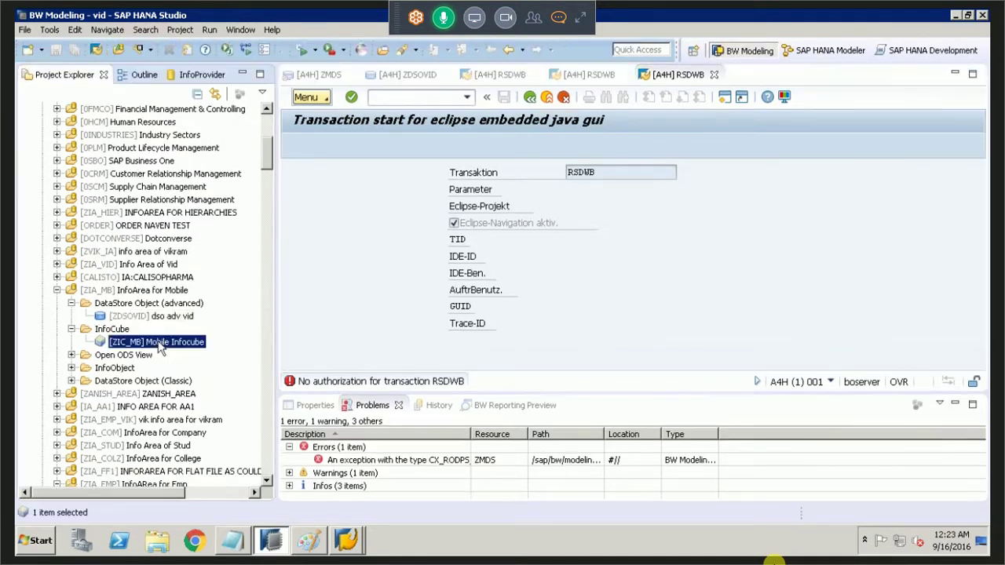
double_click(157, 341)
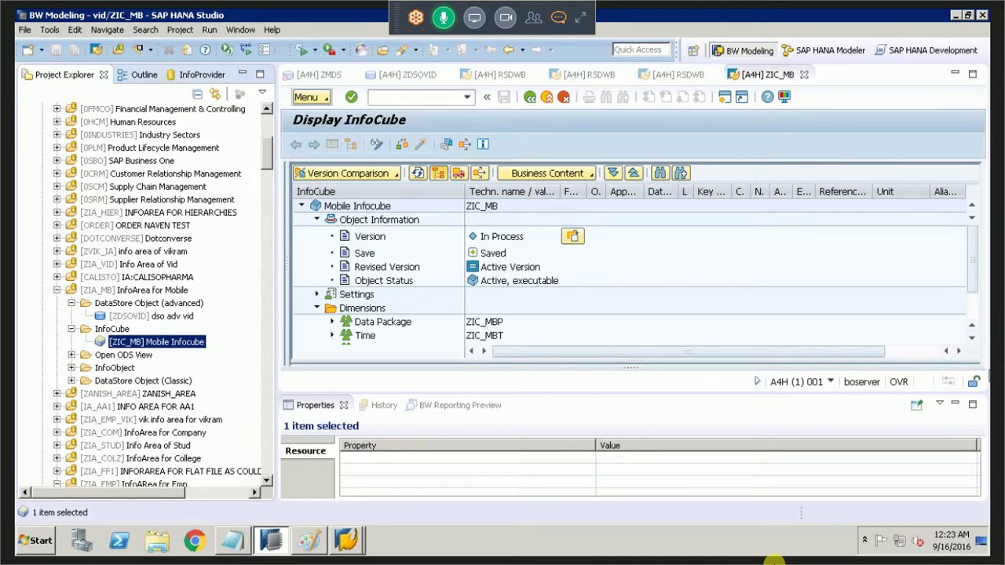
left_click(332, 322)
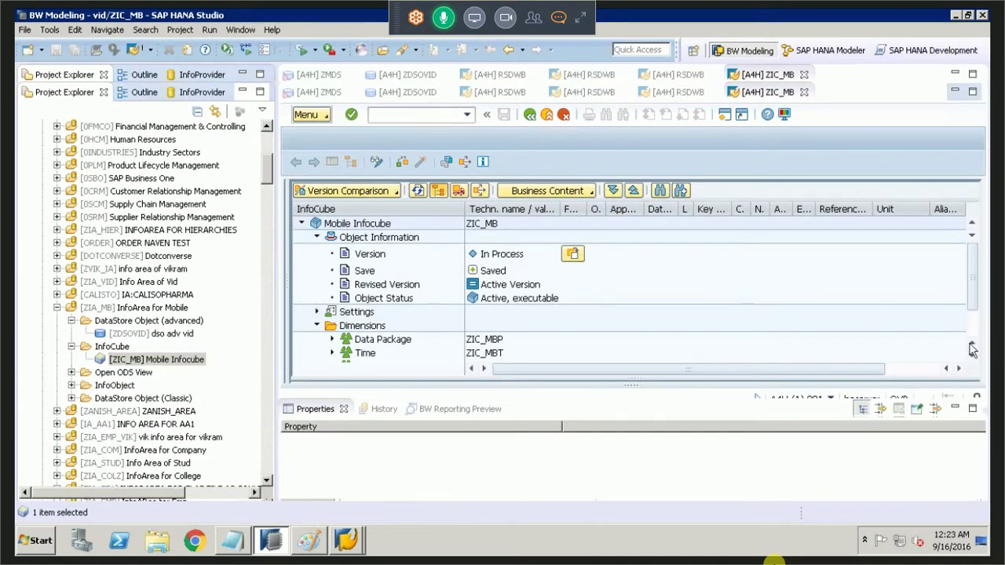
scroll(344, 301, "down", 3)
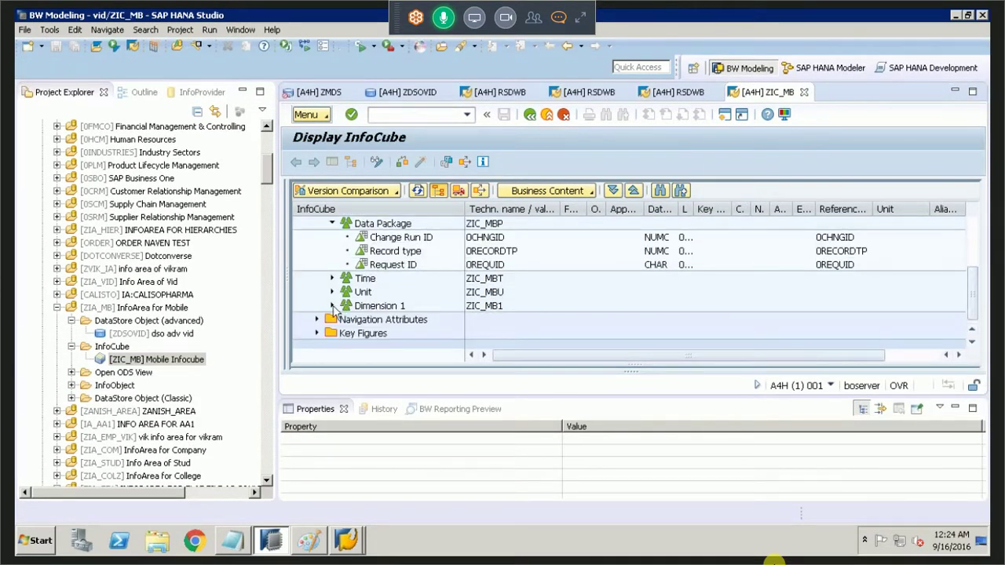
left_click(332, 306)
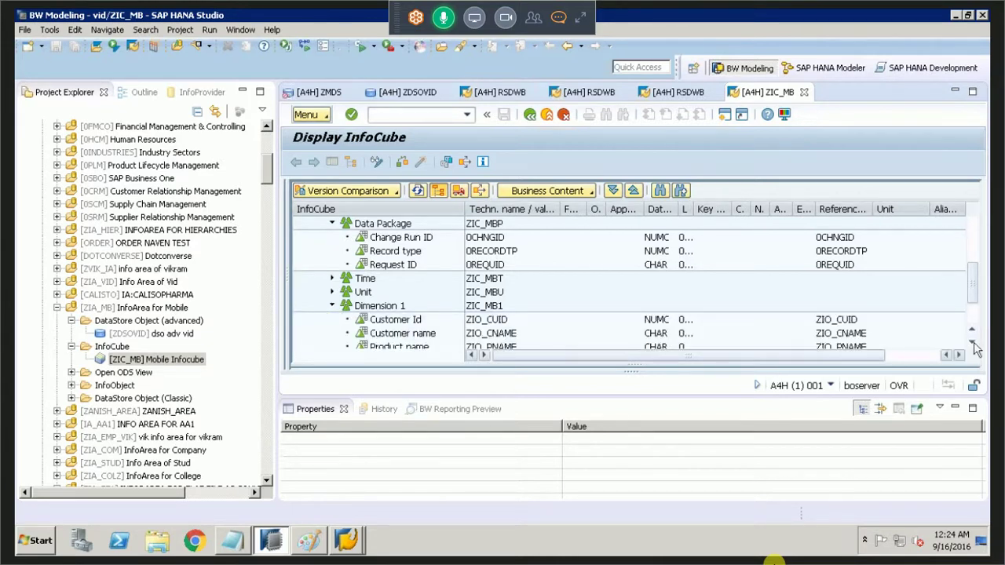
left_click(972, 343)
scroll(974, 343, "down", 2)
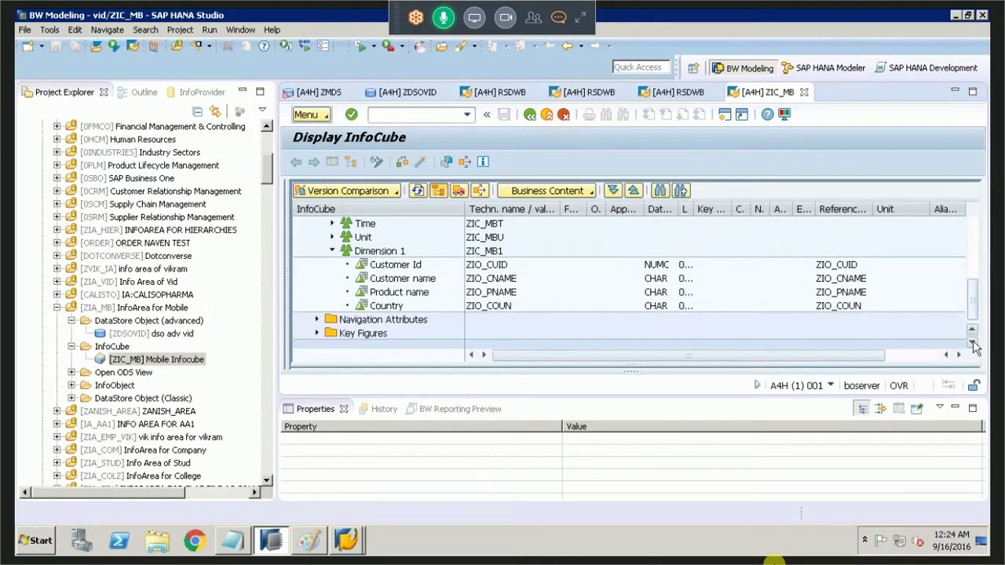
Step: Try again to create a transformation on the advanced DataStore object ZDSOVID from the project tree
double_click(125, 333)
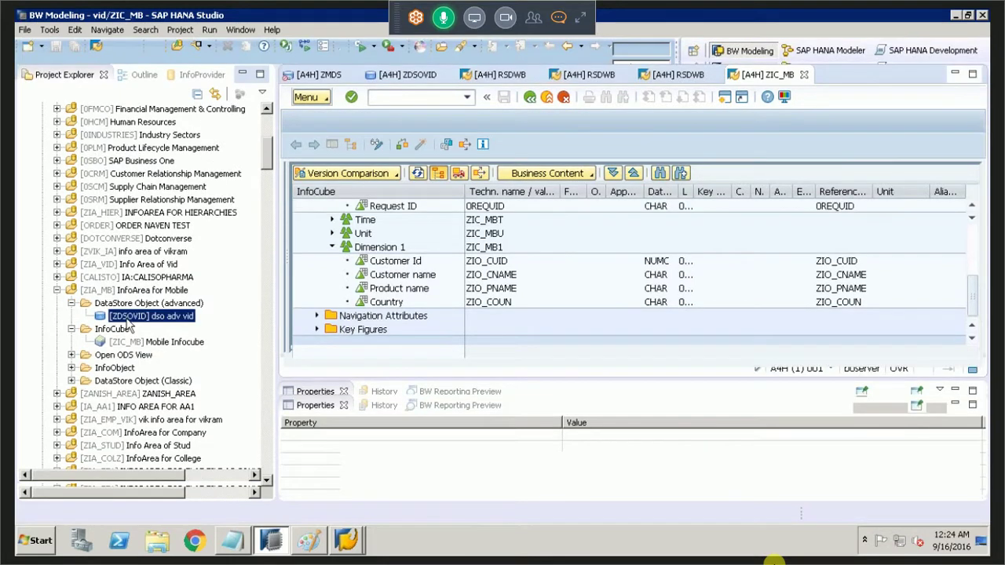
right_click(121, 328)
right_click(106, 315)
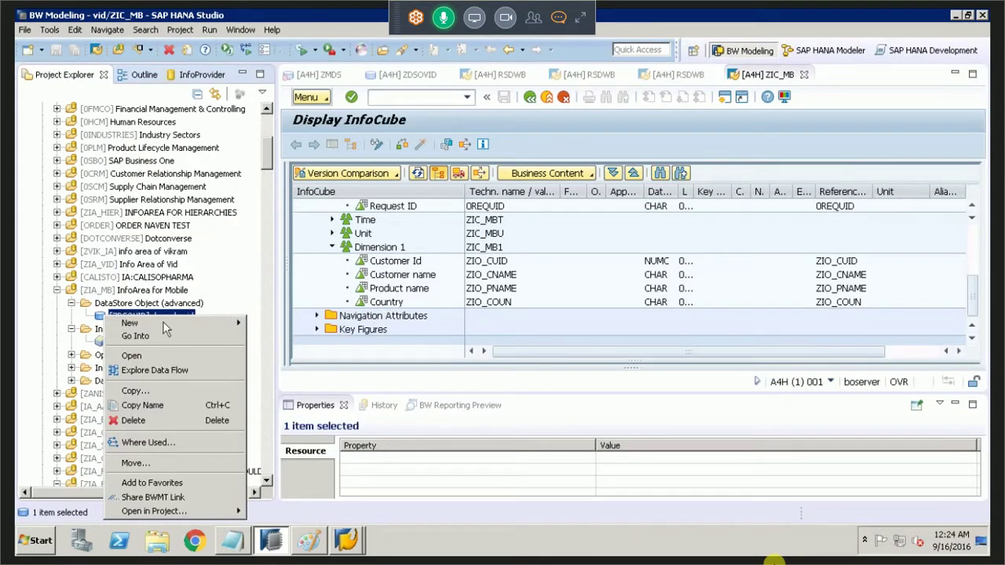
mouse_move(164, 322)
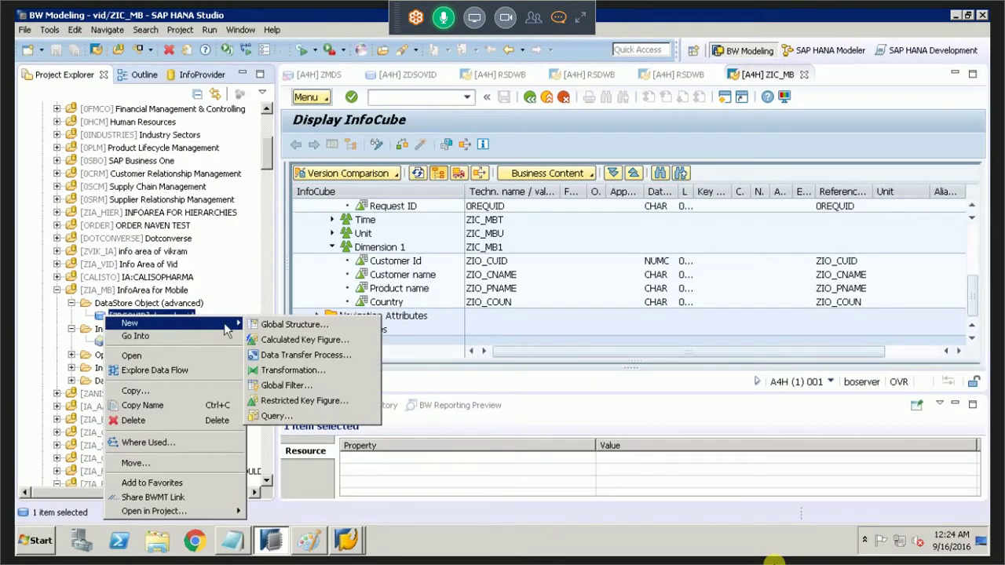
left_click(317, 372)
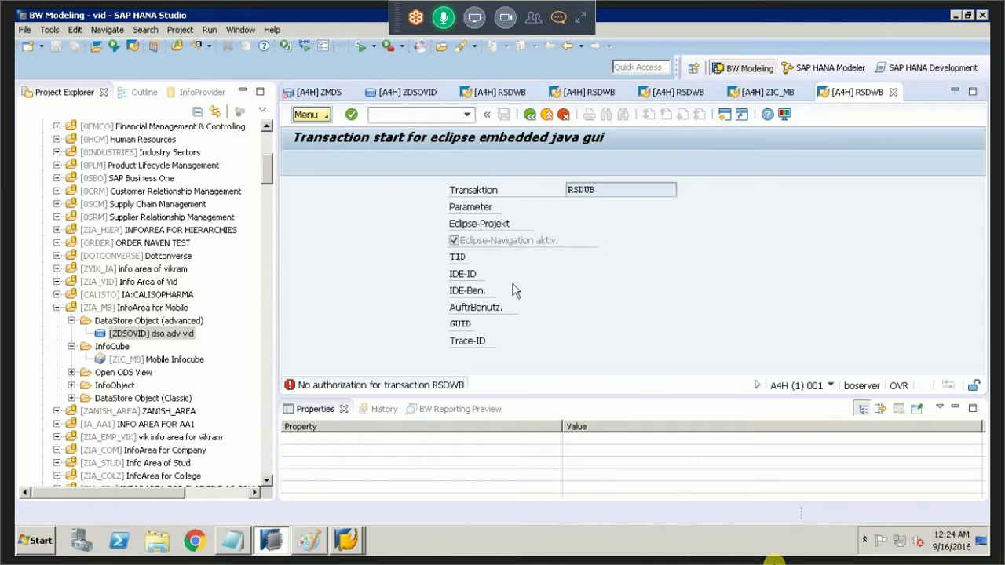
Step: Launch the Data Warehousing Workbench with transaction rsa1 in a new SAP GUI session
left_click(468, 115)
left_click(409, 130)
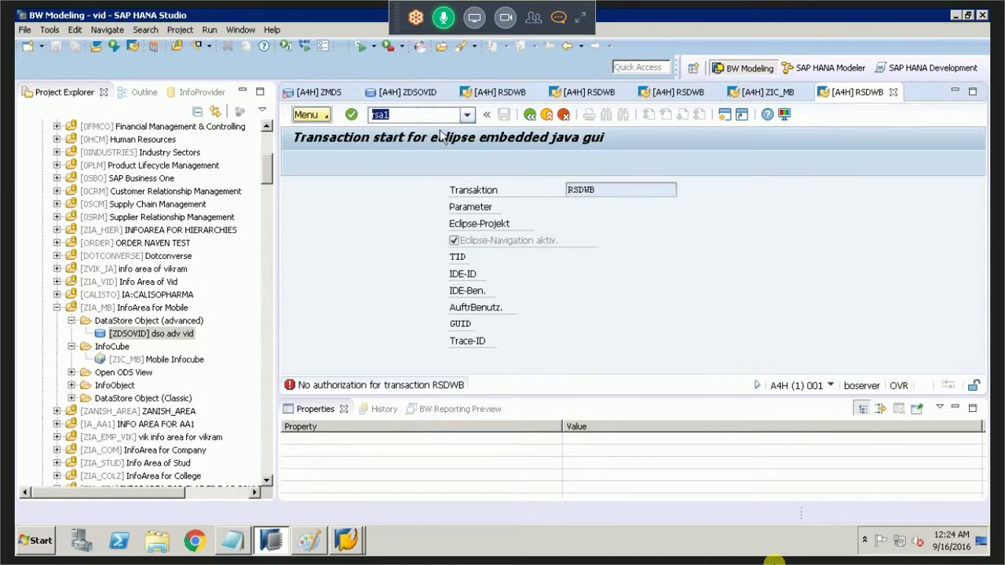
key("Return")
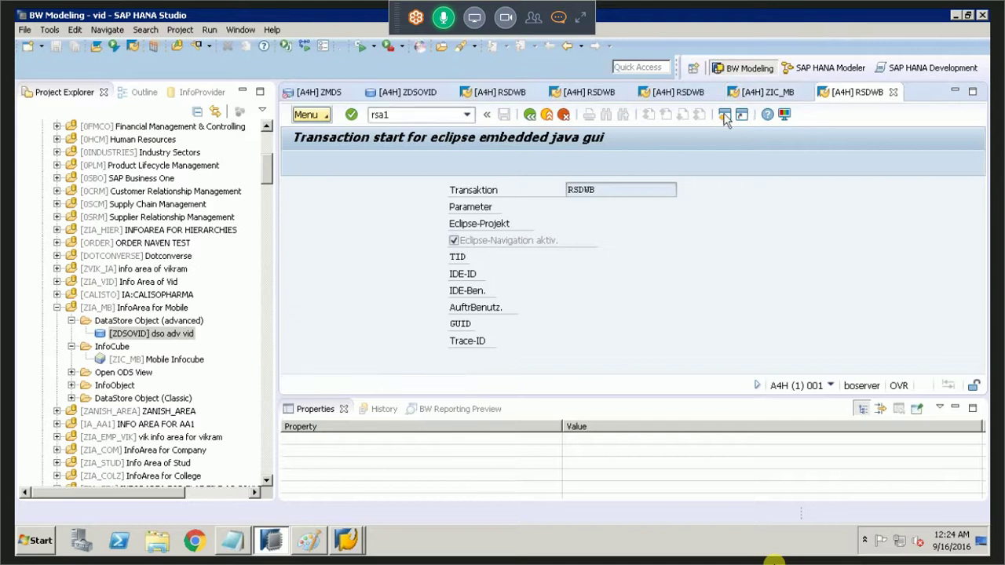
left_click(724, 116)
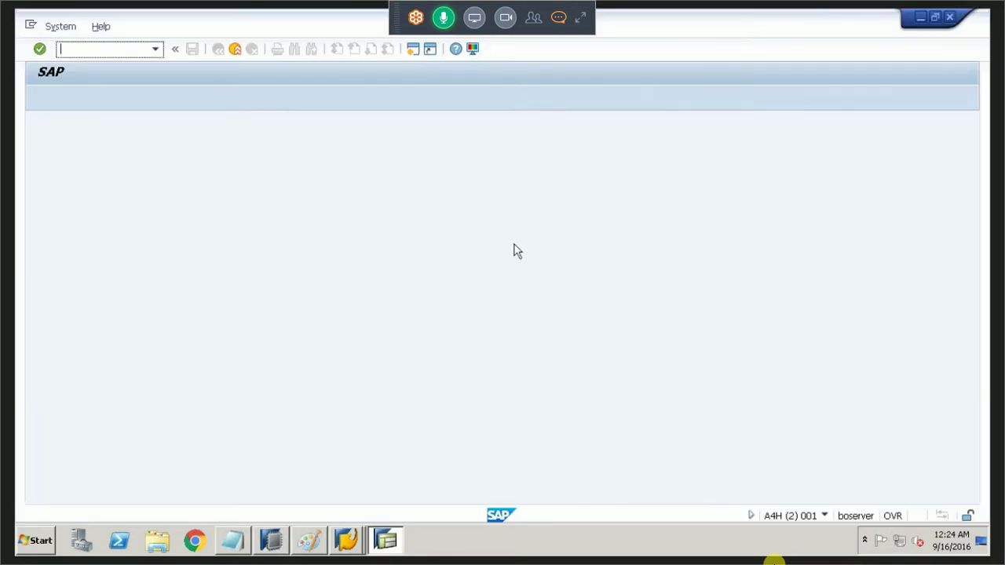
left_click(122, 46)
left_click(92, 66)
left_click(39, 49)
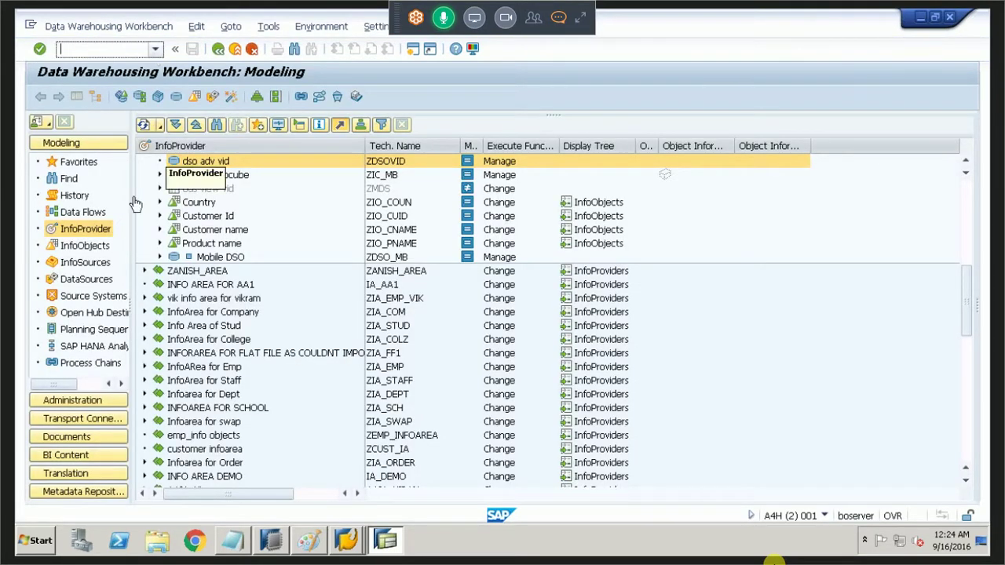
Step: Create a transformation targeting ZDSOVID, with DataSource SAL_DS from source system EMP_DATA as its source
right_click(218, 165)
left_click(330, 360)
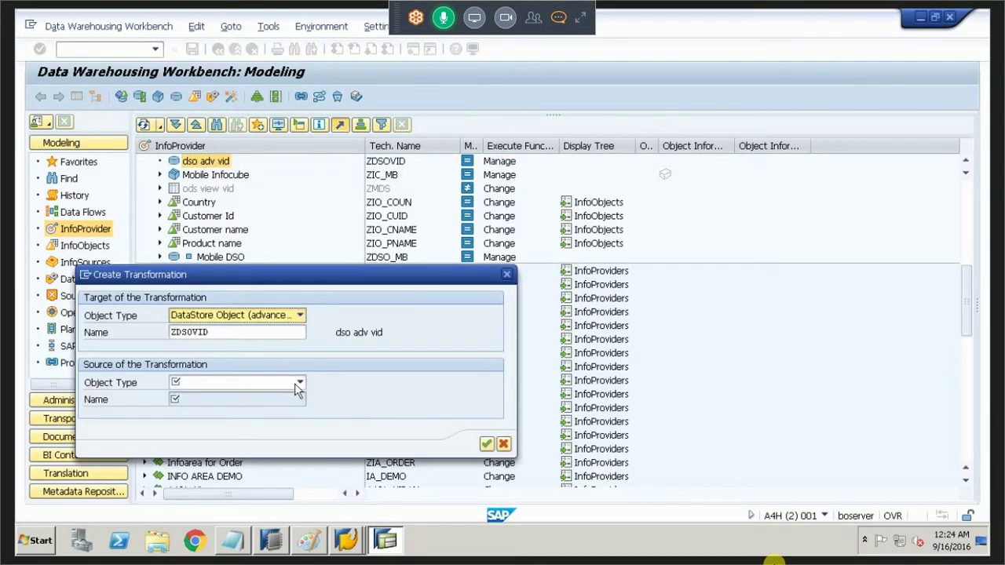
left_click(296, 382)
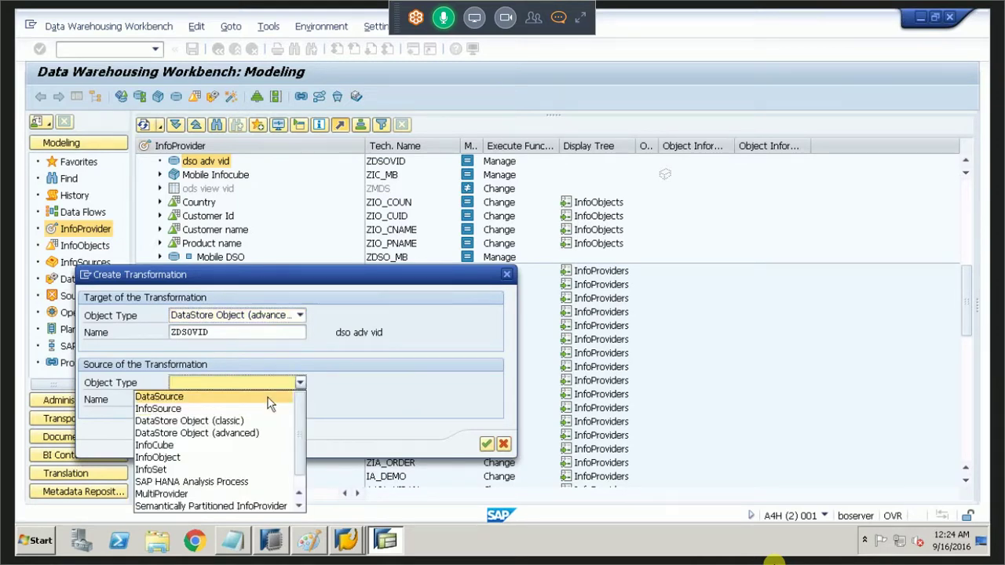
left_click(267, 398)
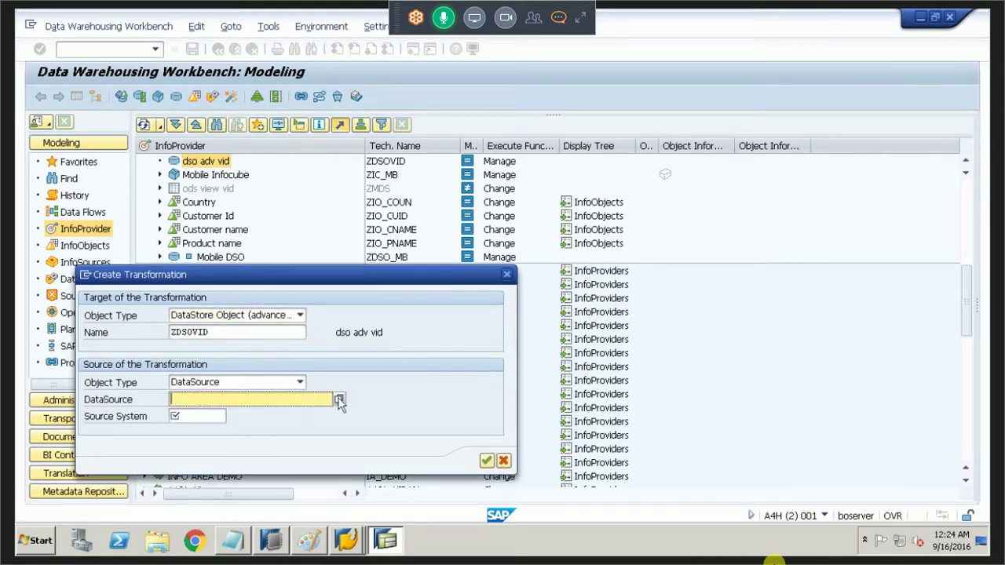
left_click(339, 400)
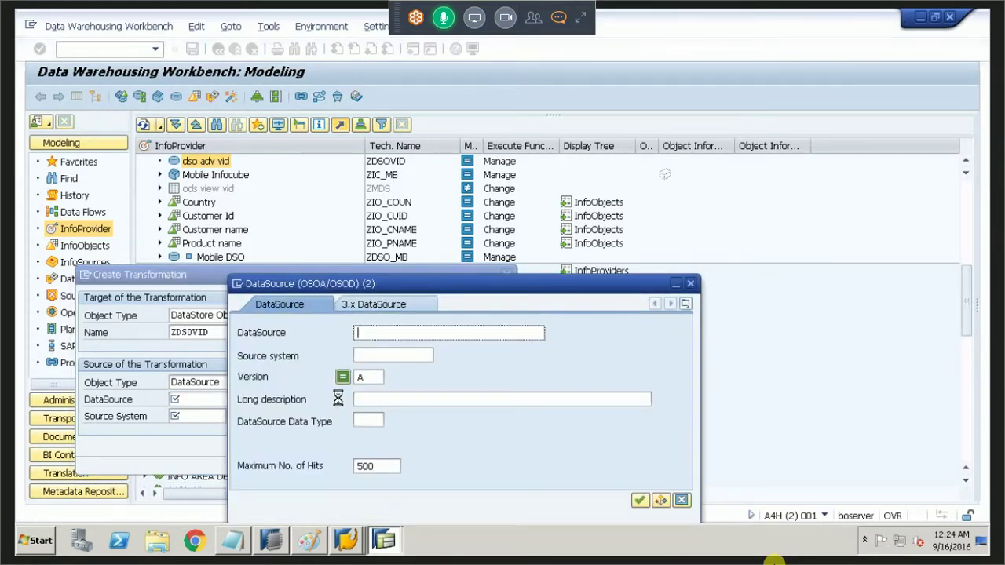
key("Return")
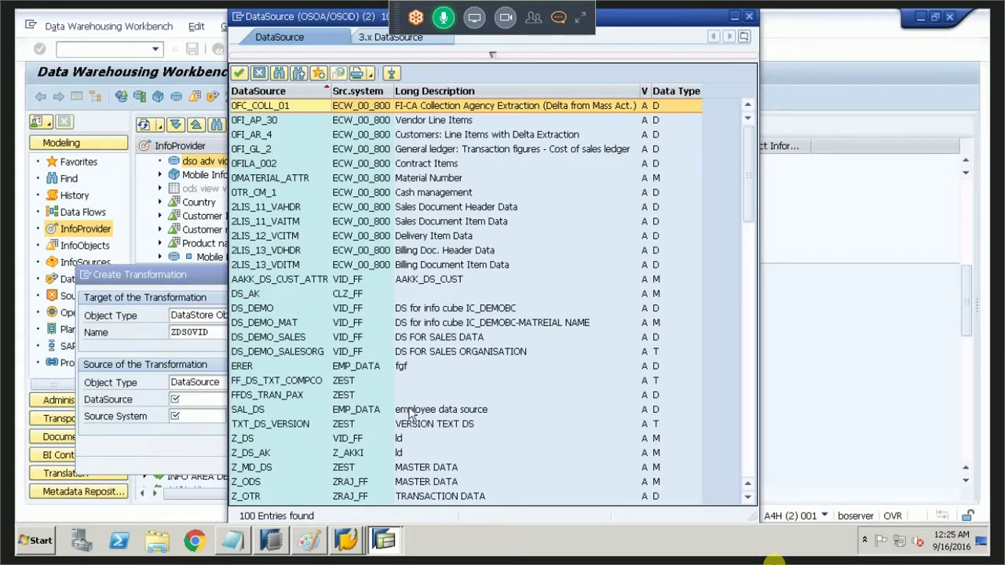
double_click(409, 416)
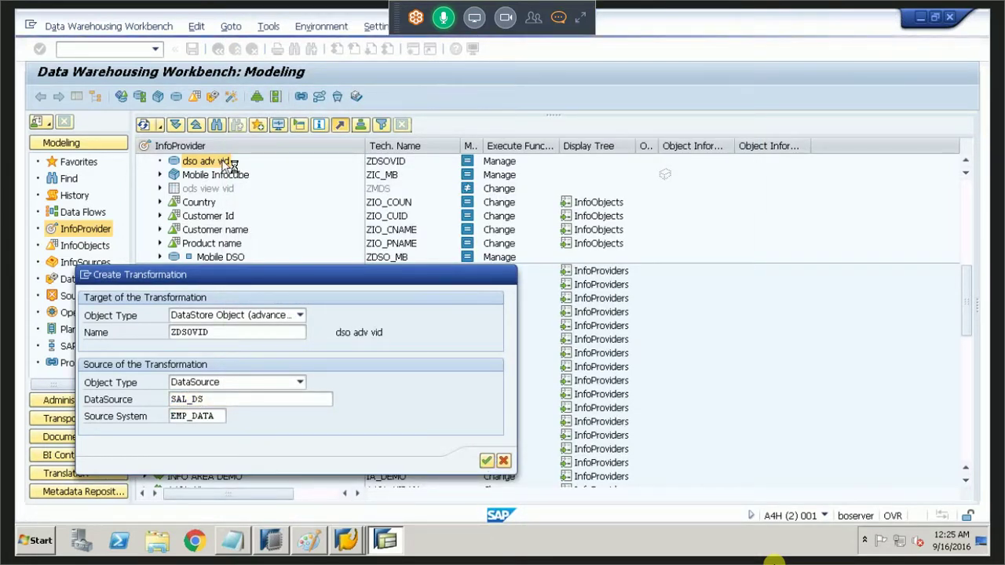
key("Return")
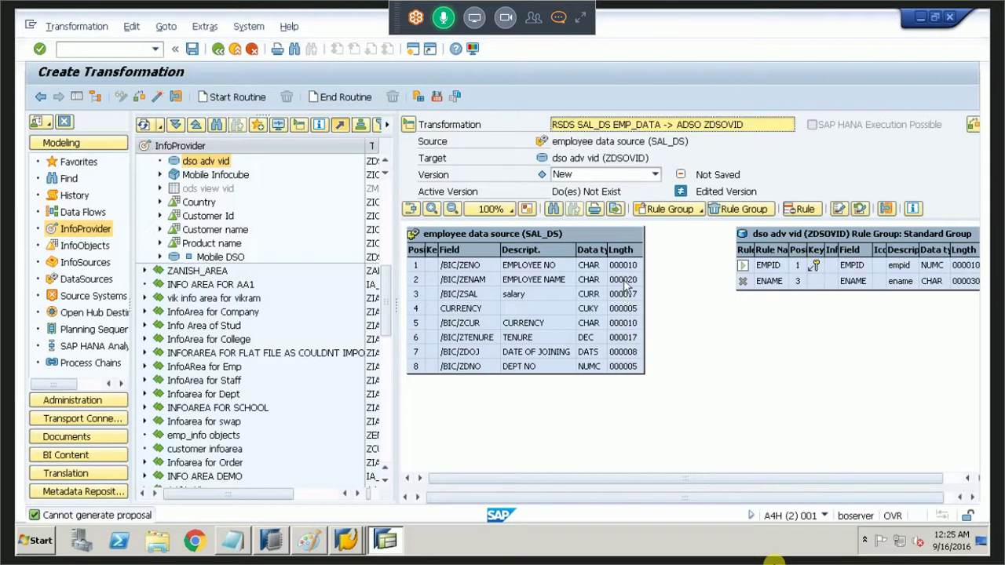
Step: Map EMPLOYEE NO to EMPID and EMPLOYEE NAME to ENAME, and activate the transformation
left_click_drag(631, 273, 743, 265)
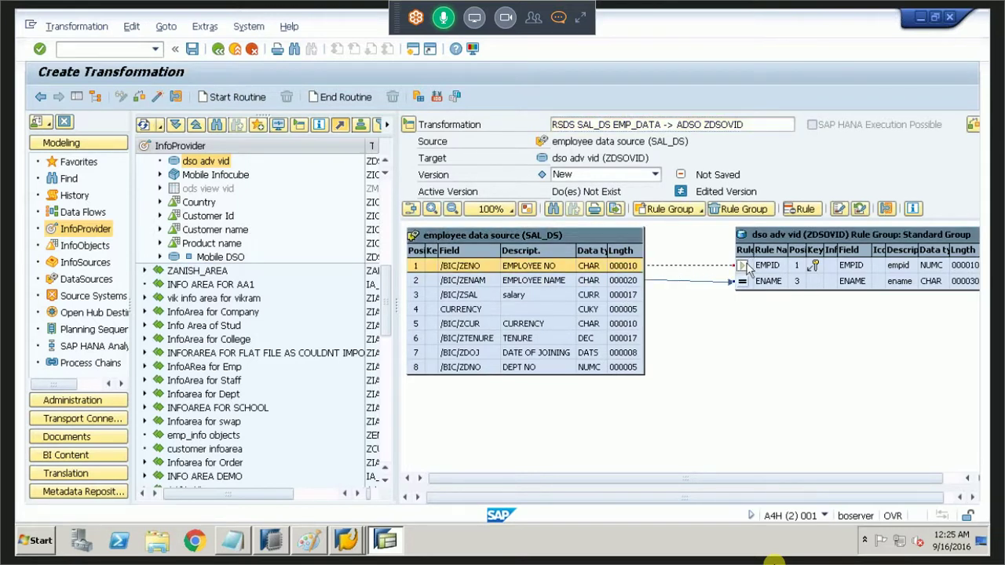
left_click(157, 97)
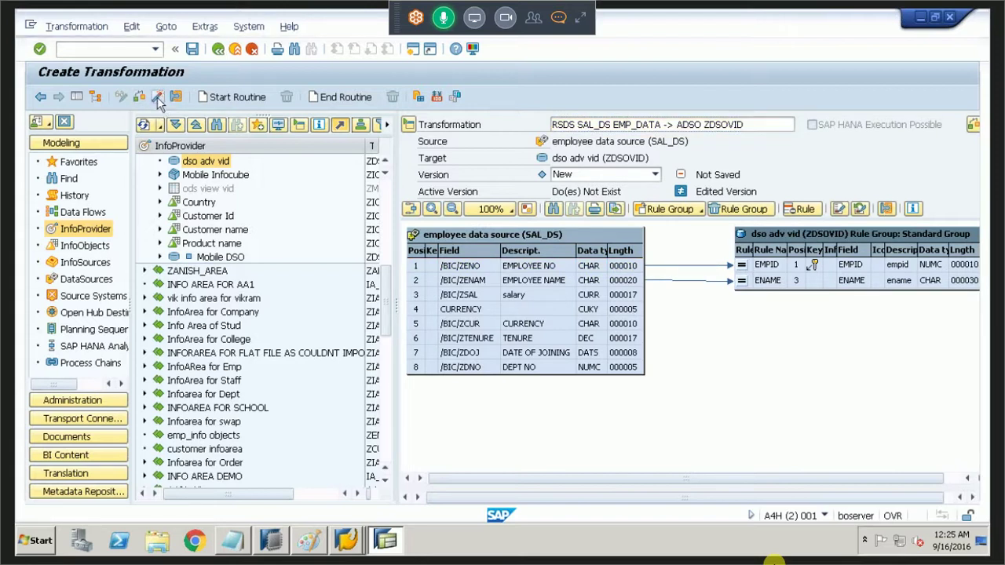
left_click(291, 294)
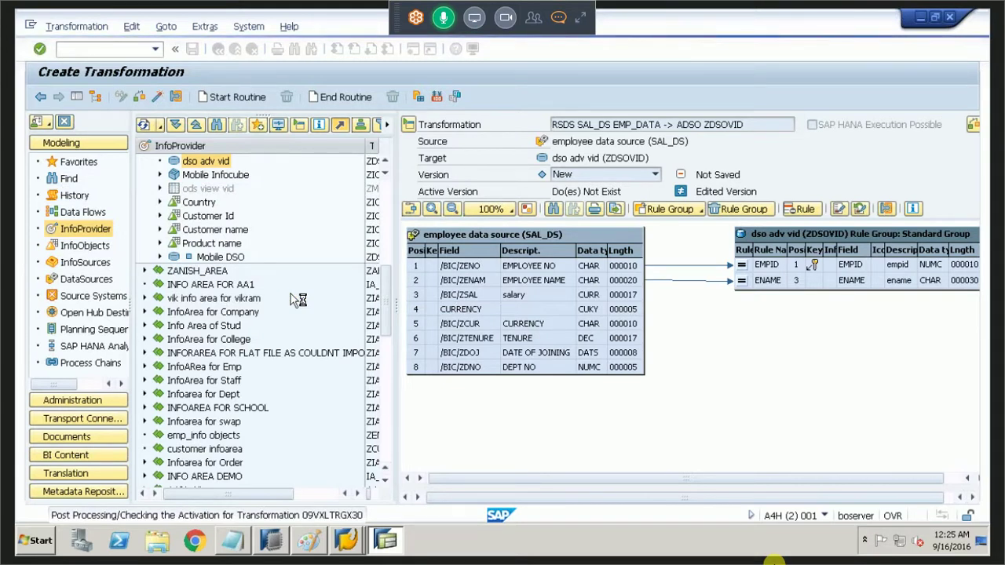
left_click(351, 542)
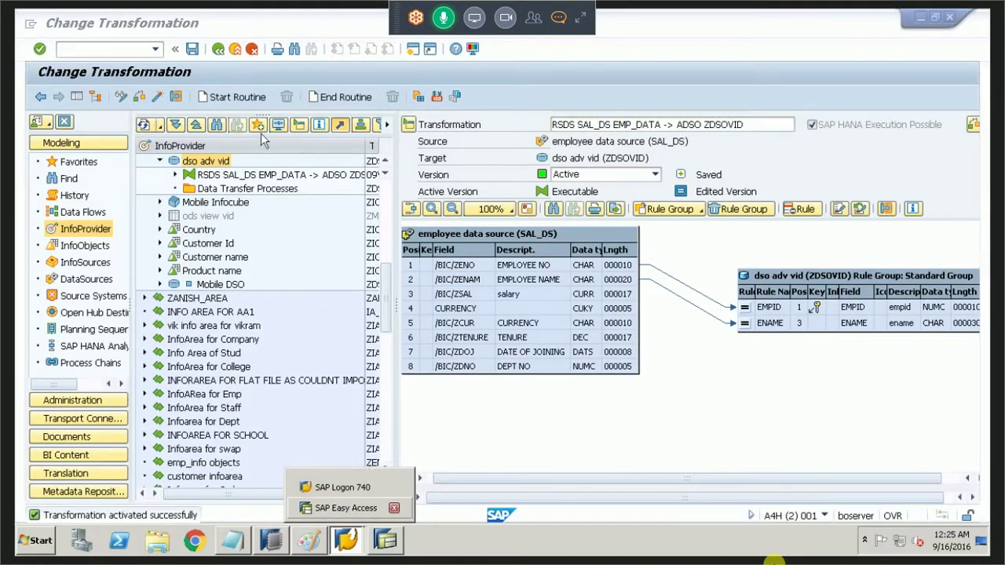
left_click(250, 51)
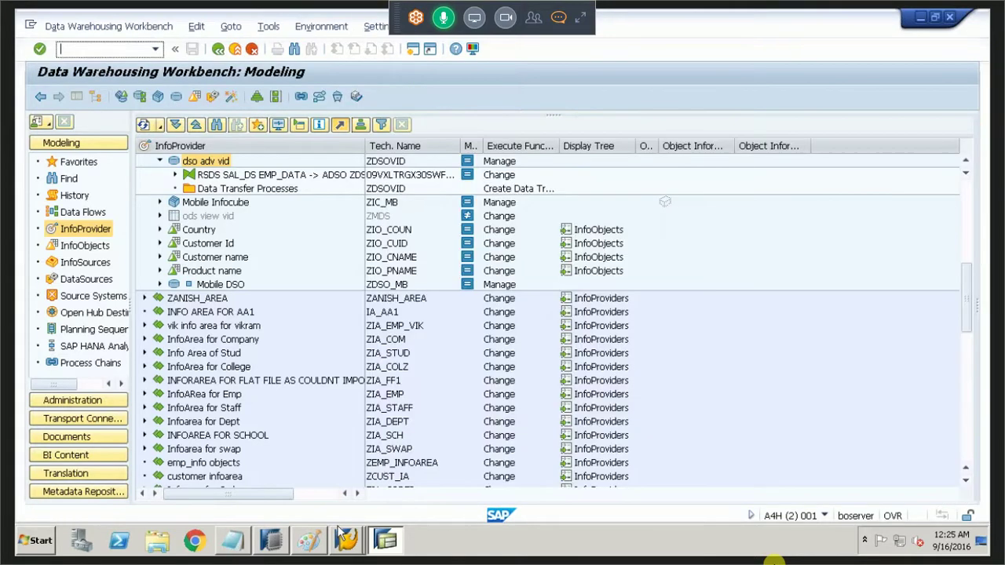
Step: In SAP HANA Studio, open advanced DataStore object ZDSOVID and try to create a data transfer process on it
left_click(263, 543)
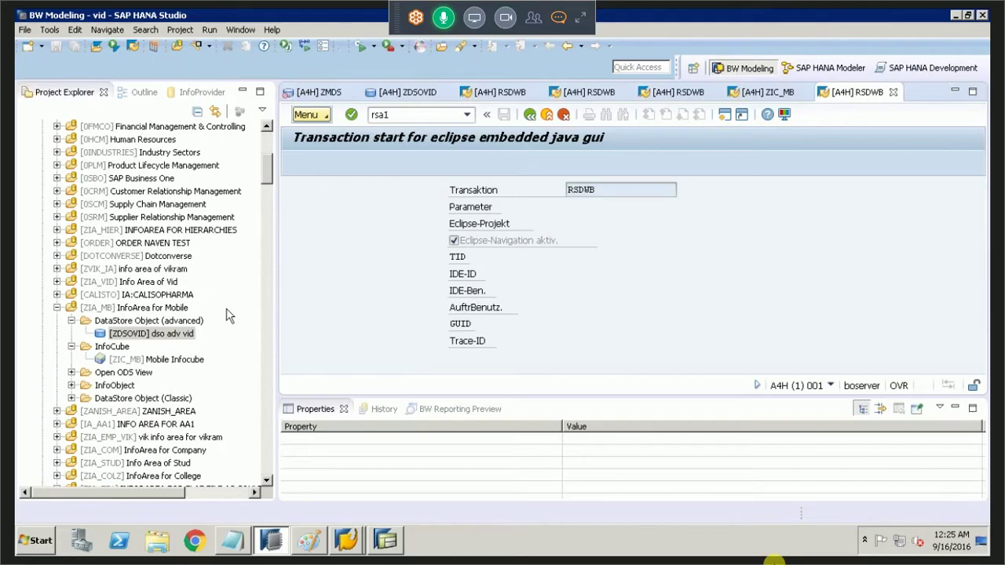
left_click(154, 339)
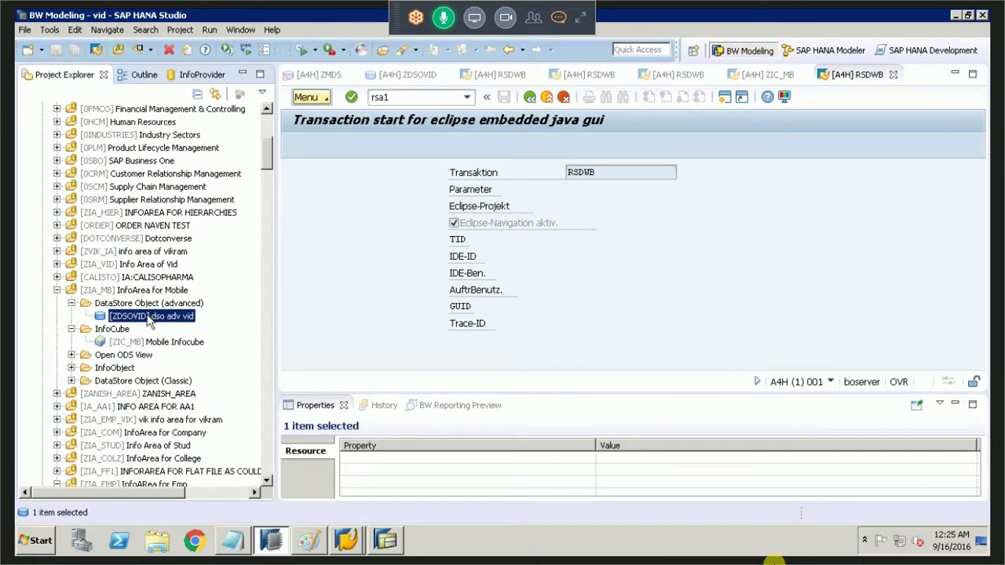
double_click(148, 317)
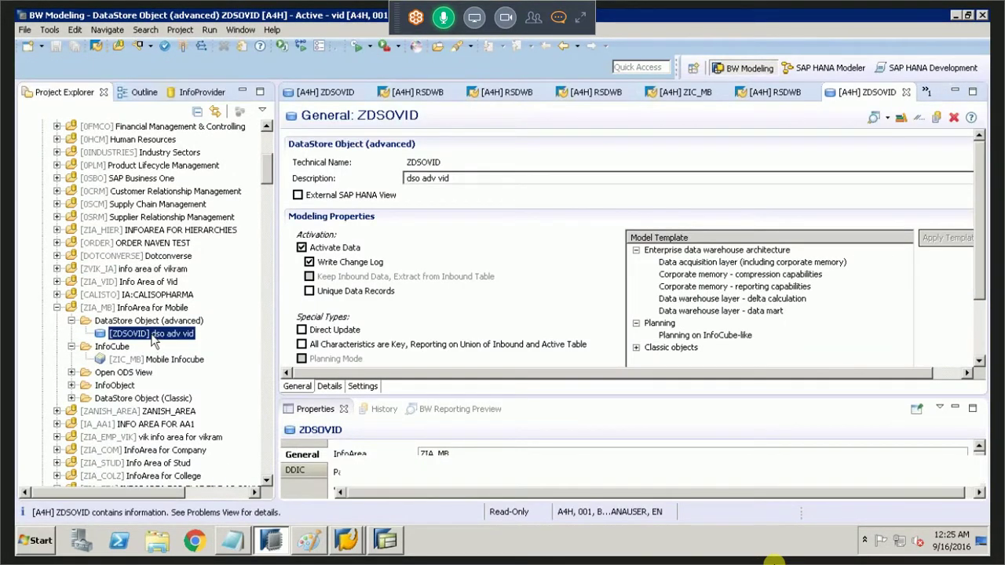
right_click(154, 335)
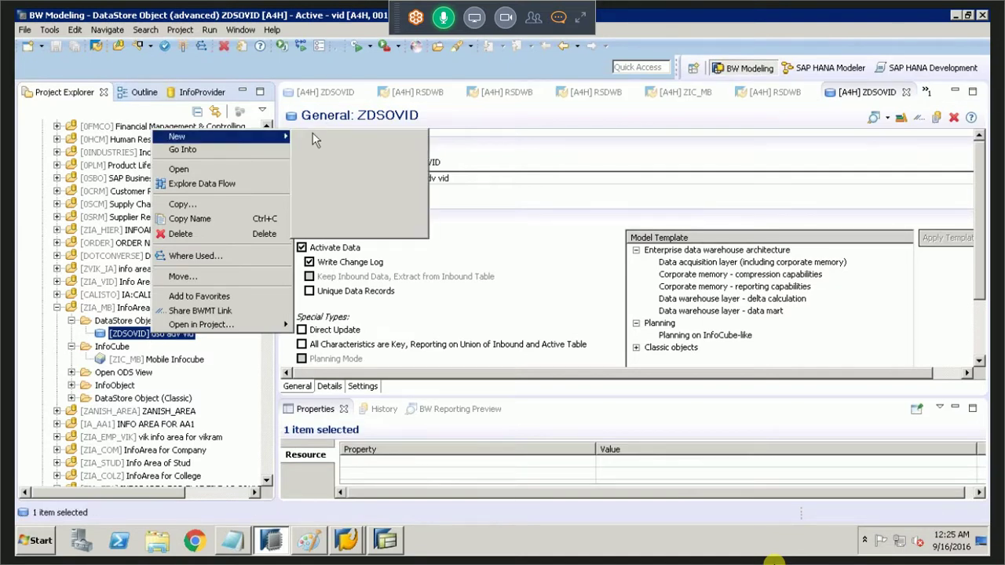
mouse_move(235, 137)
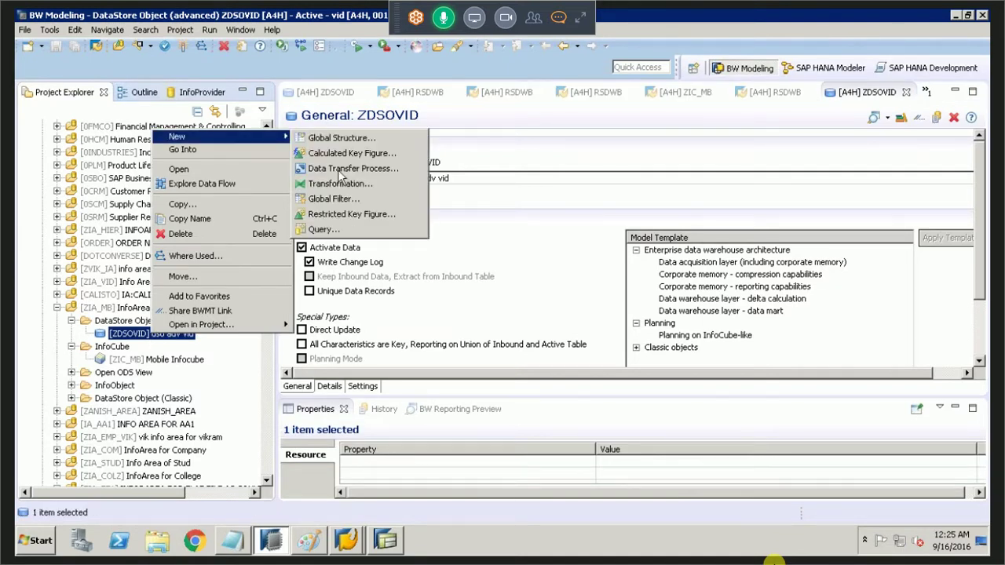
left_click(384, 174)
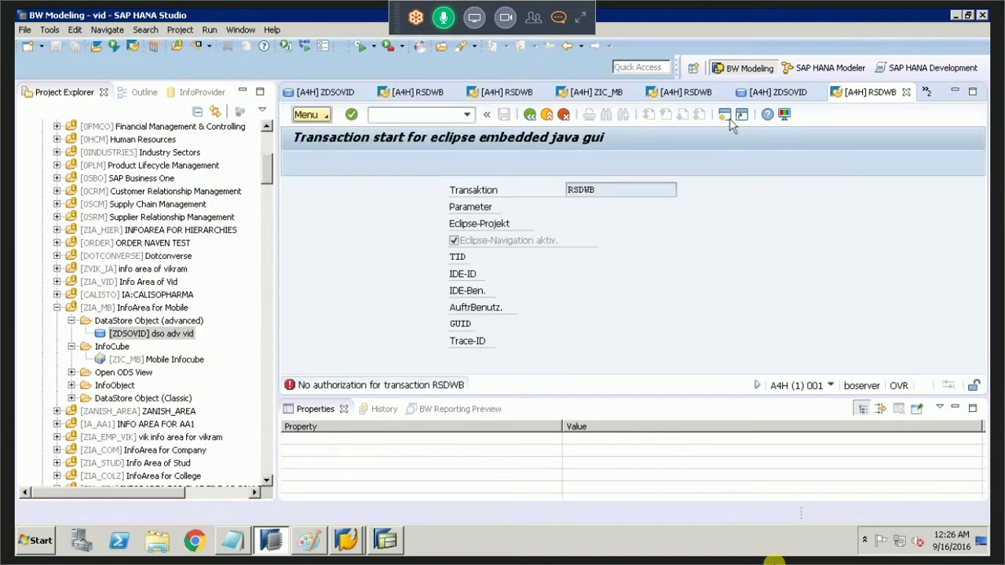
Step: Launch the Data Warehousing Workbench in a new SAP GUI session and maximize its window
left_click(724, 118)
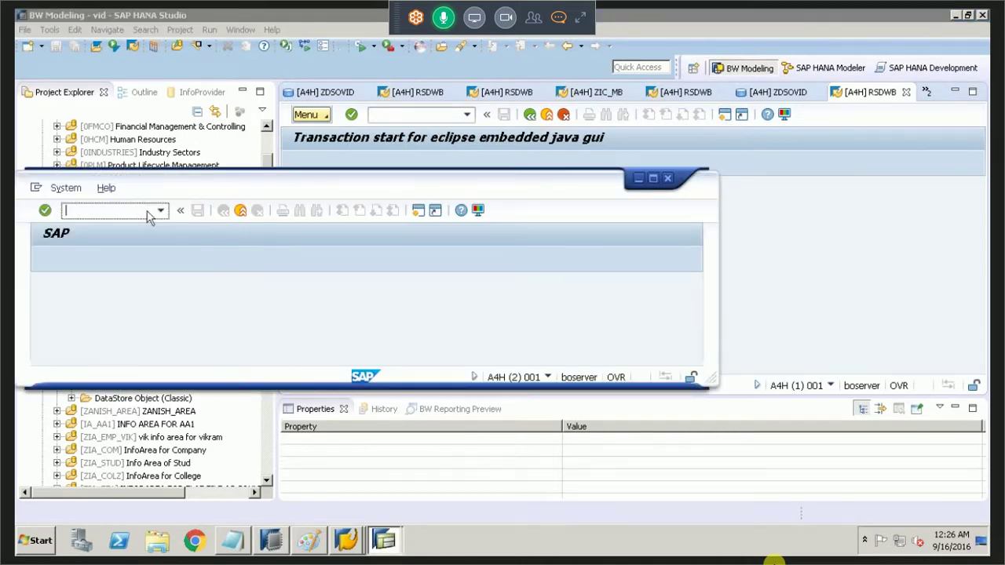
left_click(160, 211)
left_click(130, 235)
key("Return")
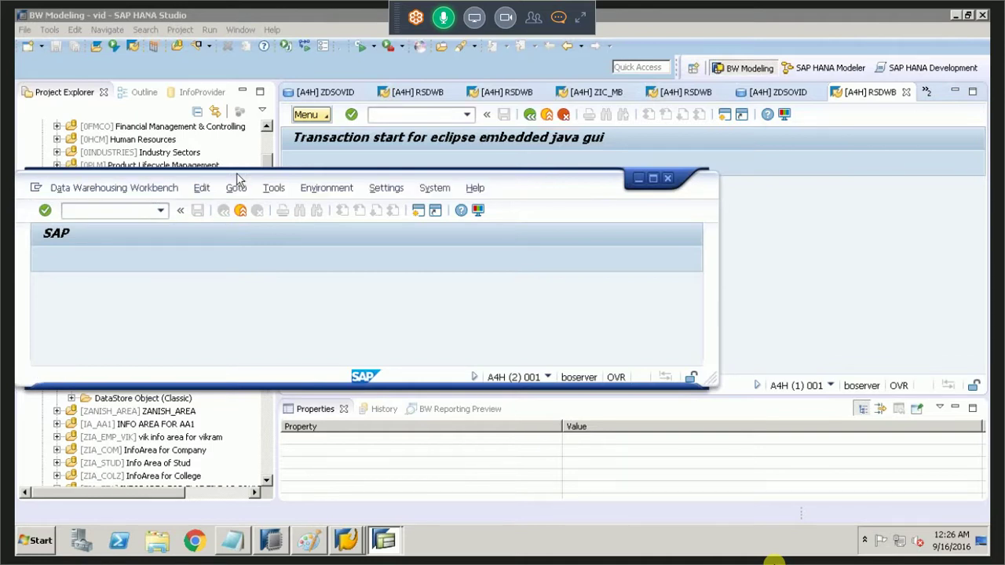
double_click(238, 179)
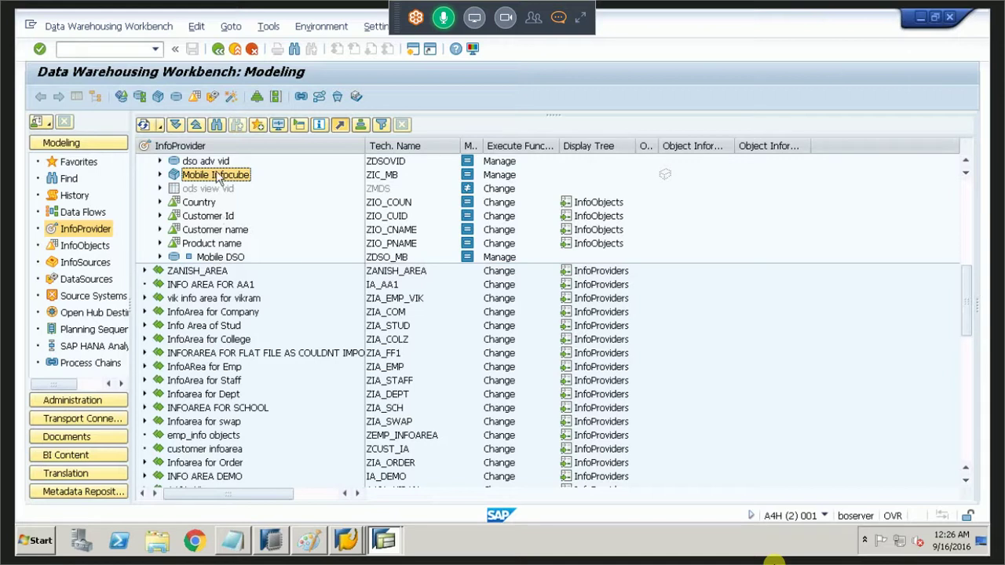
Step: Create and activate a standard data transfer process for ZDSOVID from DataSource SAL_DS of source system EMP_DATA
left_click(161, 161)
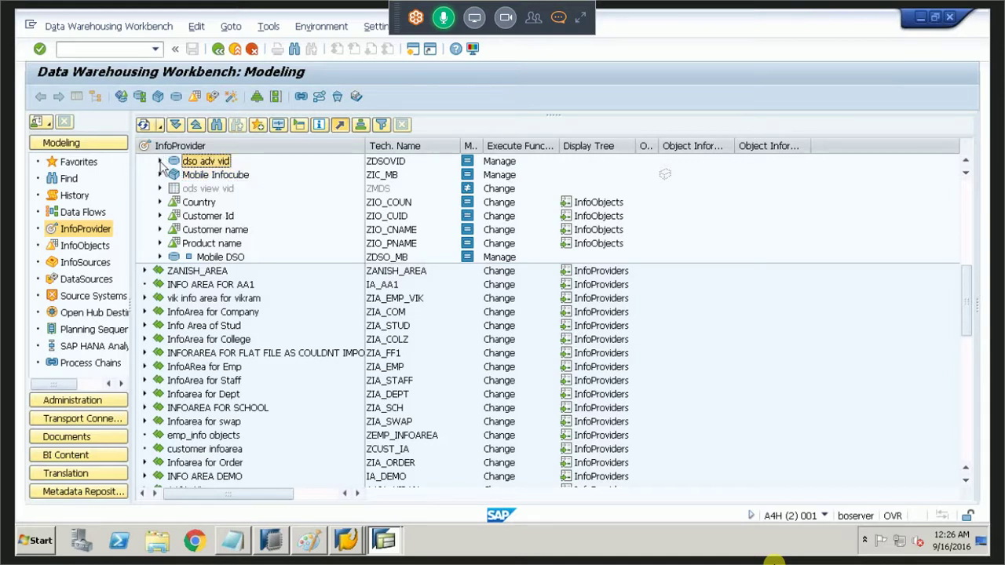
left_click(222, 190)
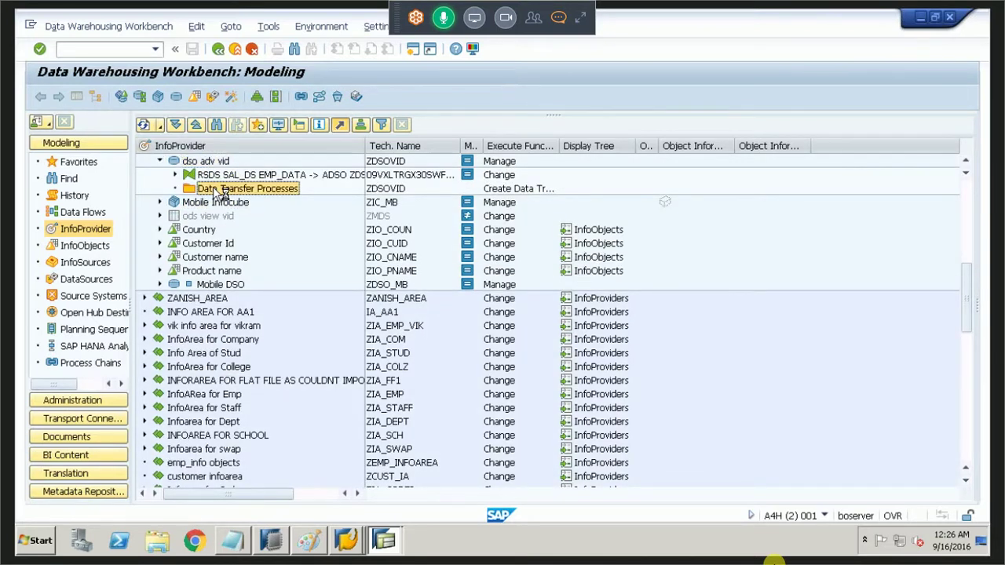
double_click(220, 191)
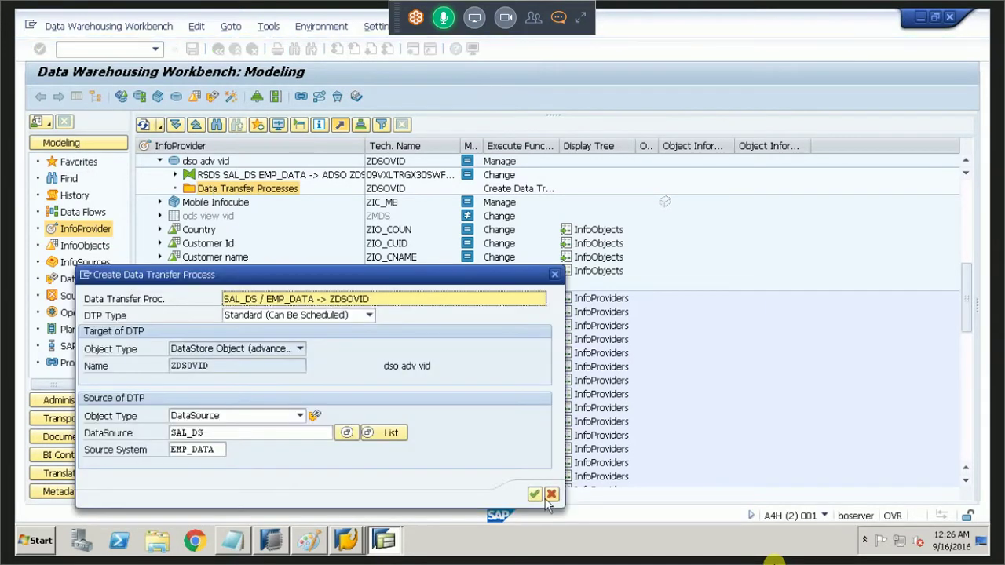
left_click(534, 494)
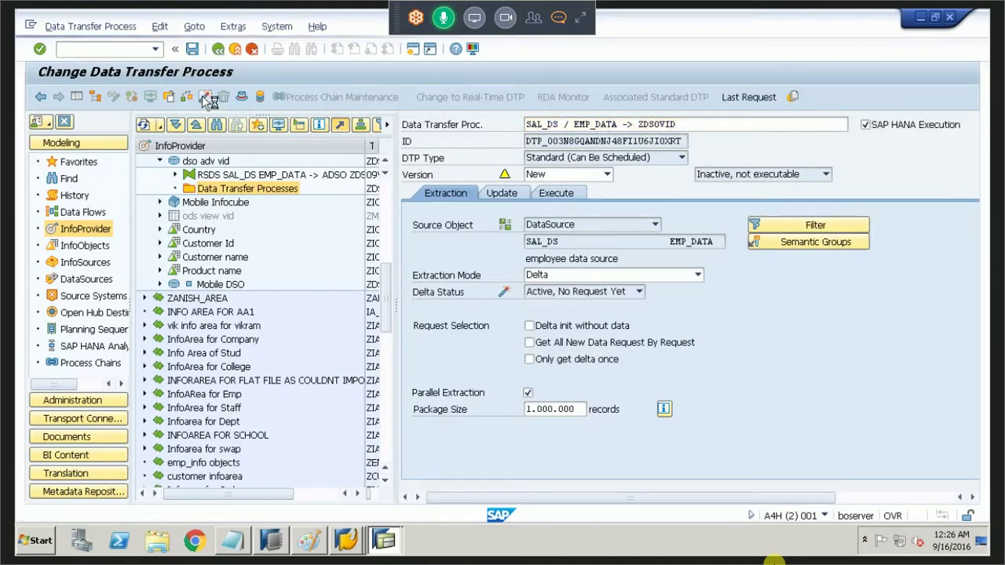
left_click(207, 97)
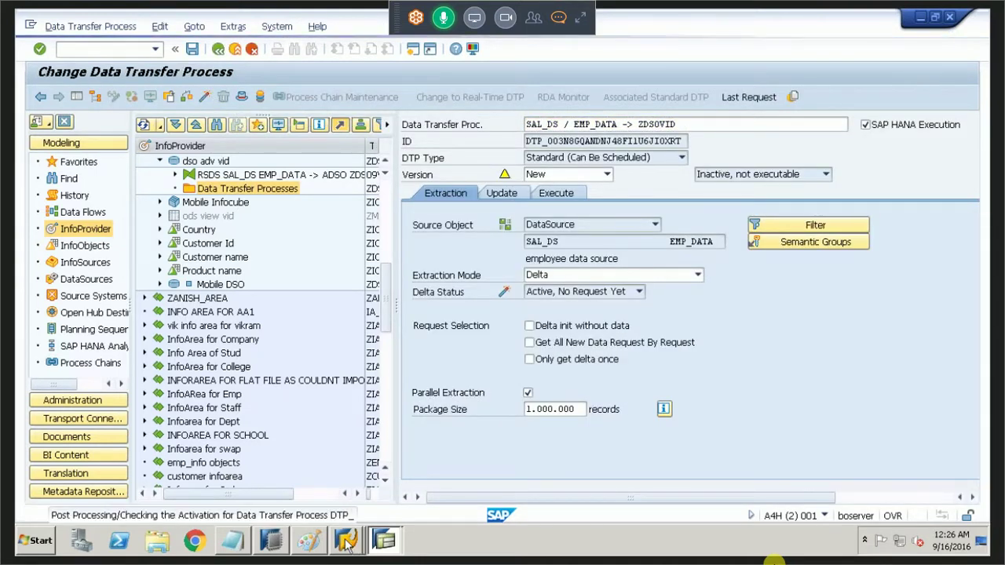
mouse_move(348, 544)
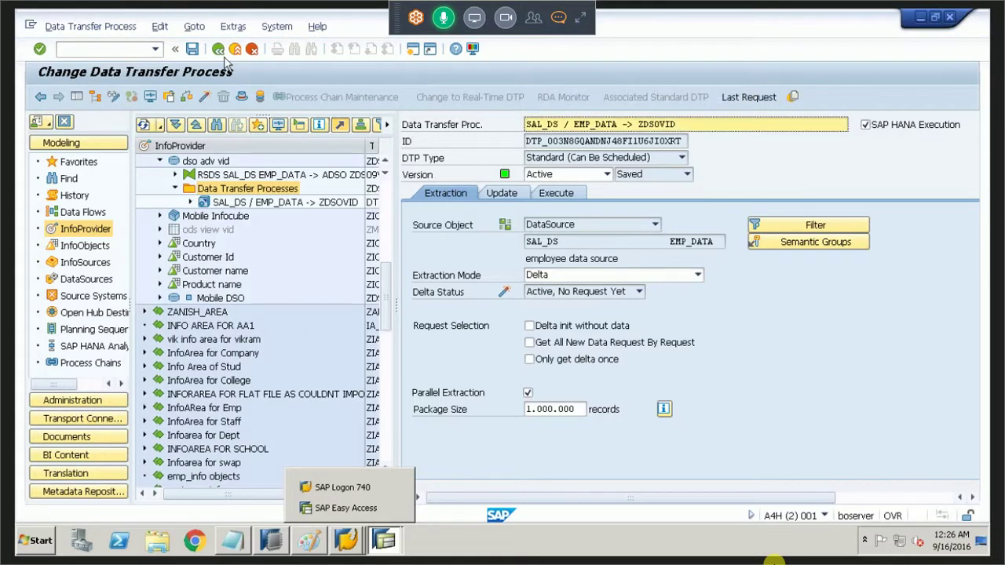
left_click(235, 49)
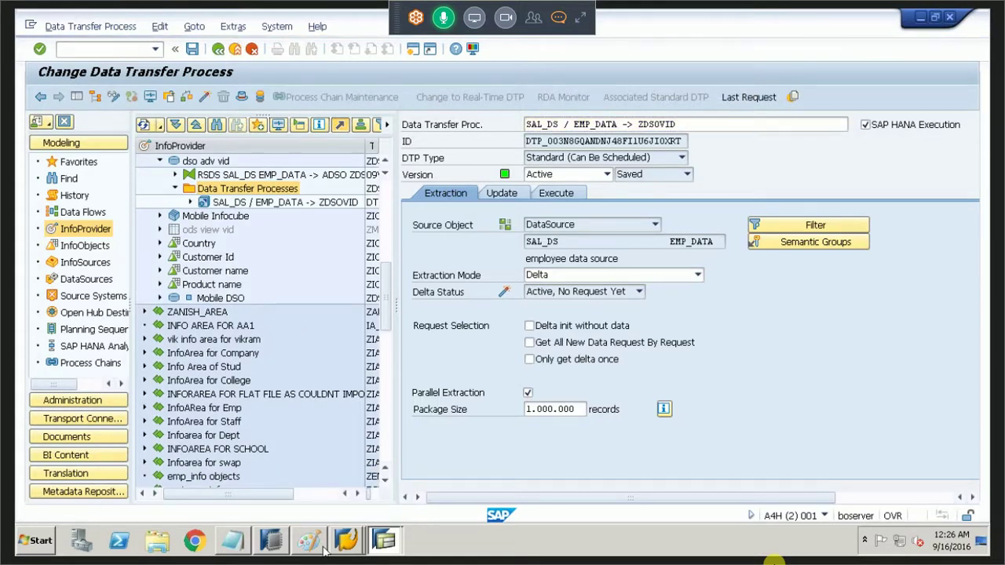
Step: Switch to SAP HANA Studio and examine which new objects, such as a query, can be created on ZDSOVID
left_click(273, 544)
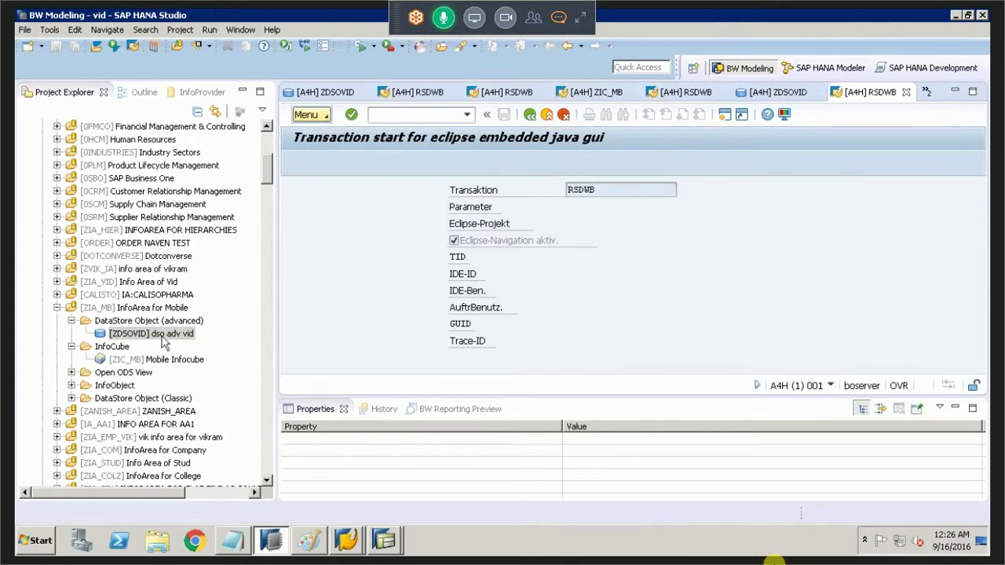
right_click(163, 318)
left_click(163, 318)
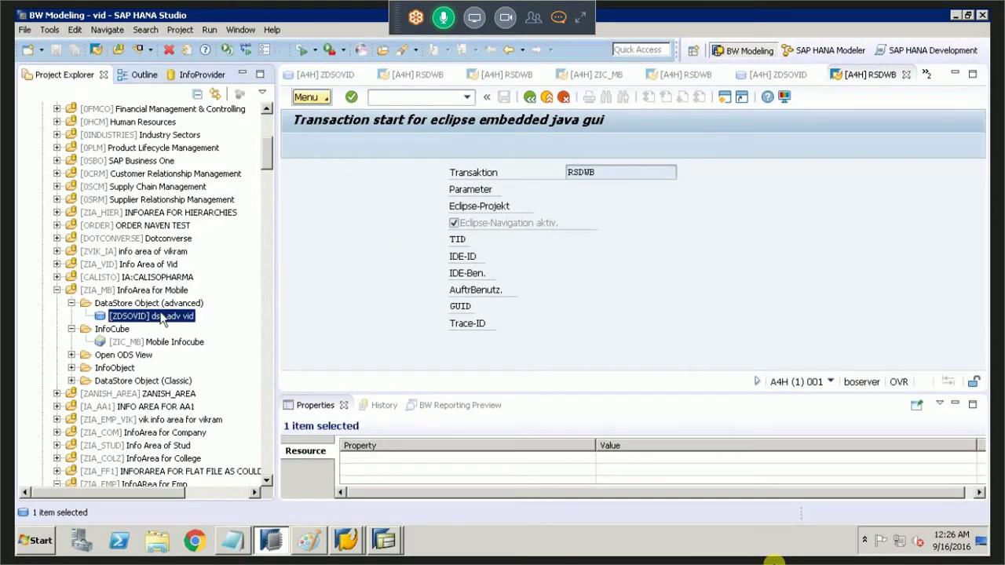
right_click(163, 318)
mouse_move(229, 319)
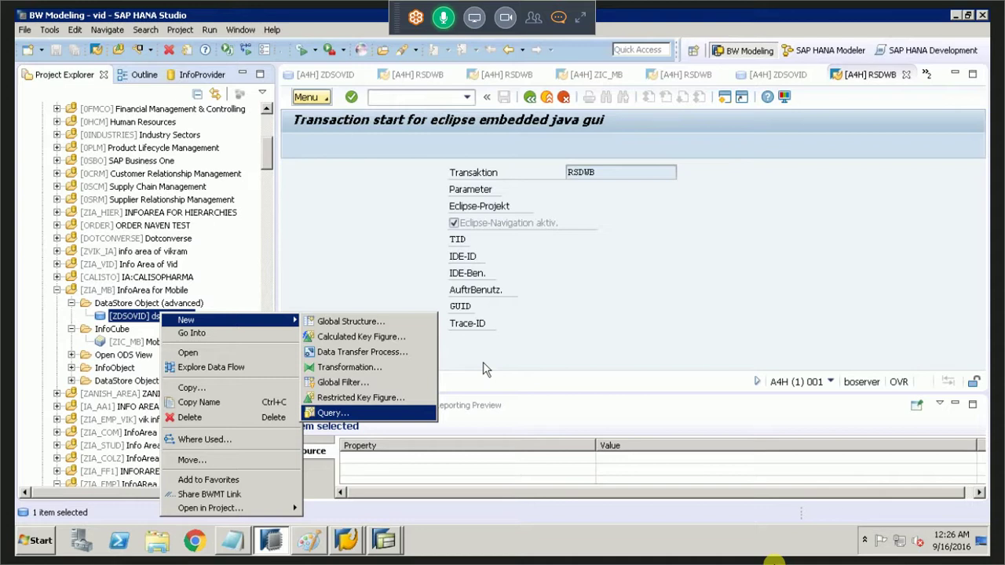
left_click(381, 277)
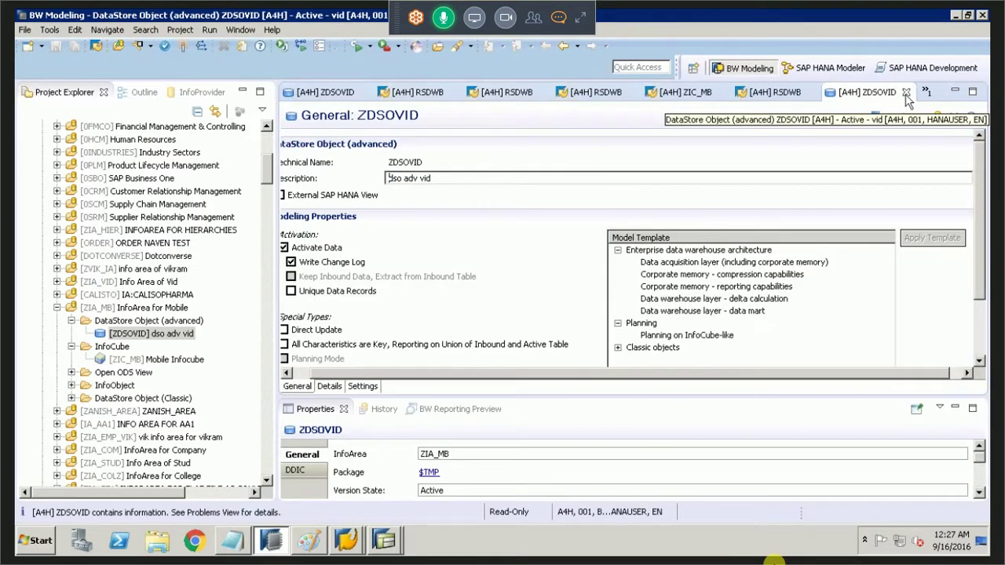
Step: Close the most recent RSDWB and ZDSOVID editors and exit SAP HANA Studio
left_click(907, 93)
left_click(907, 92)
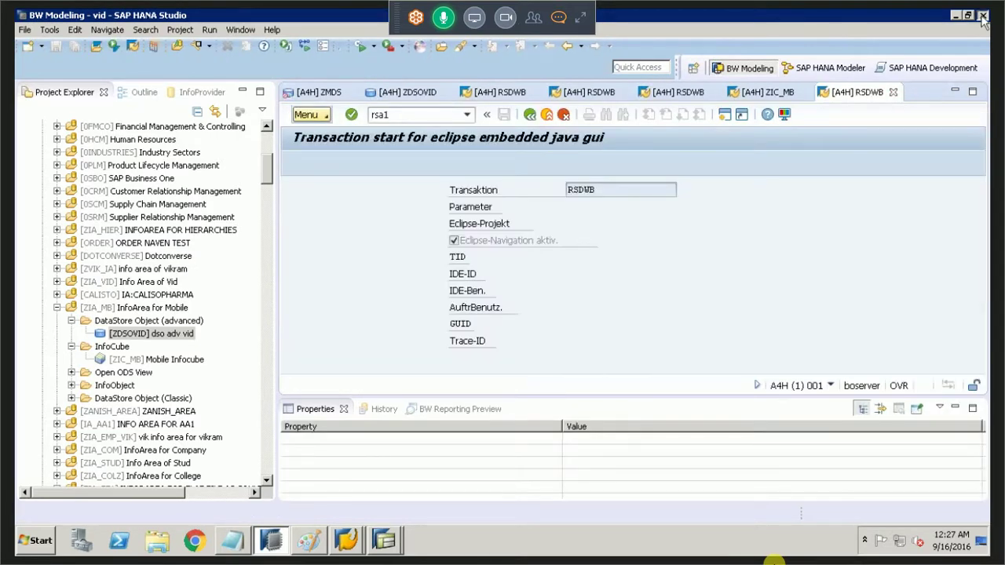
left_click(982, 17)
left_click(559, 285)
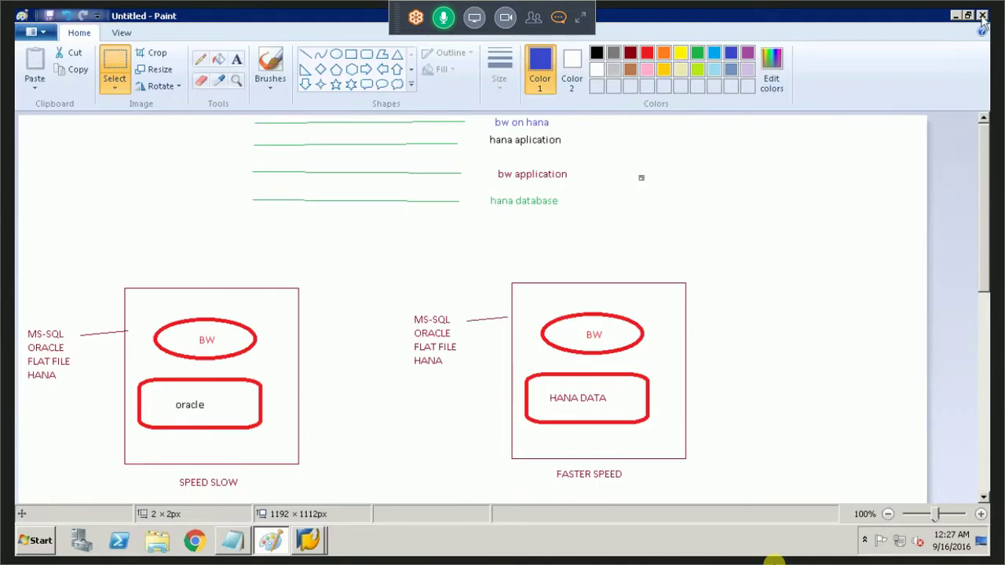
Step: Close the Paint drawing and the Notepad notes without saving either
key("alt+F4")
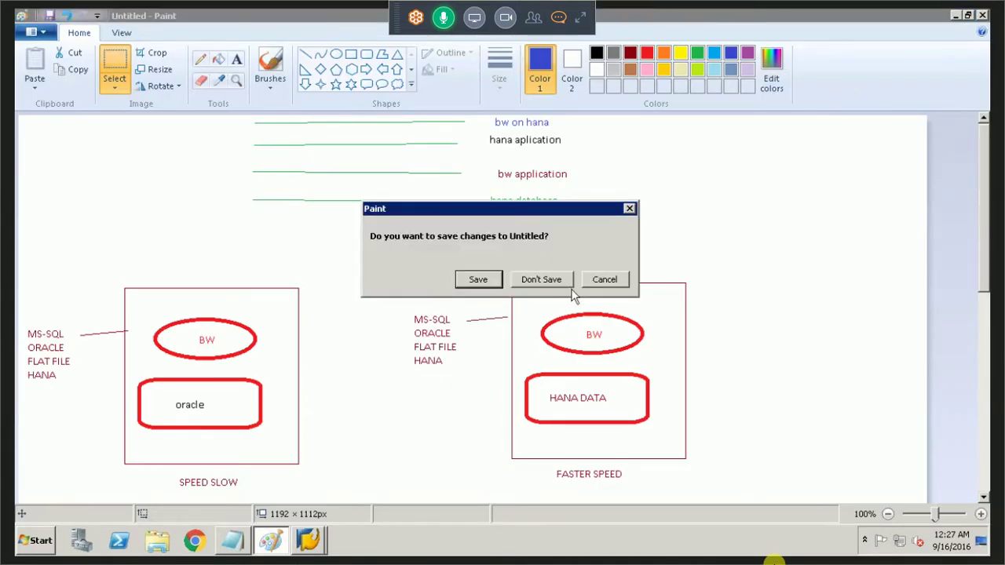
left_click(528, 284)
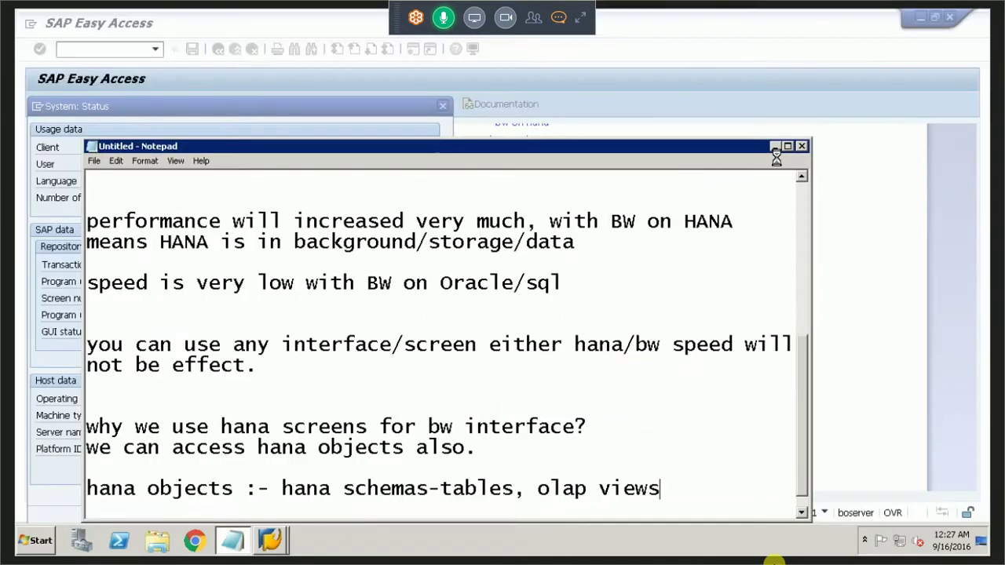
left_click(802, 146)
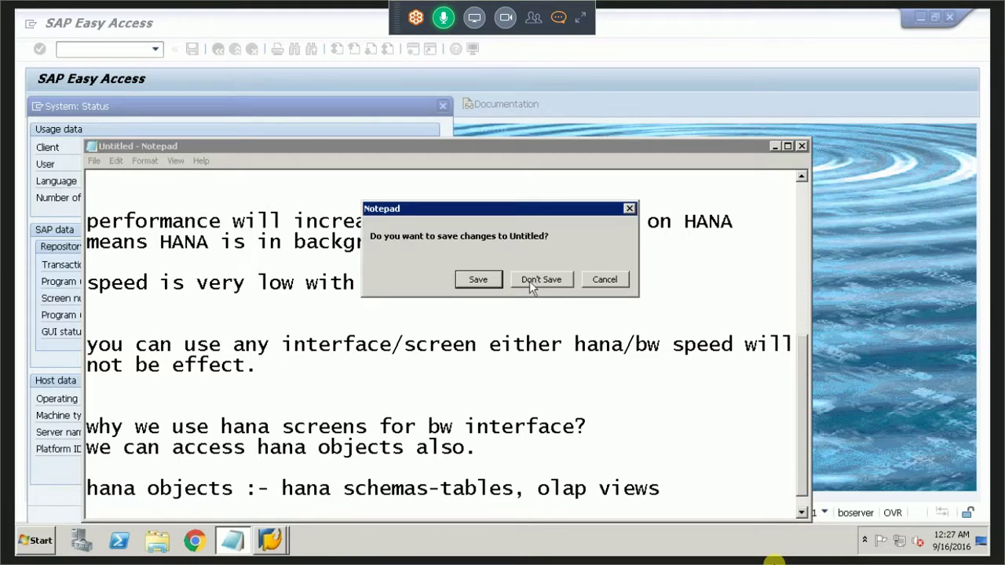
left_click(530, 284)
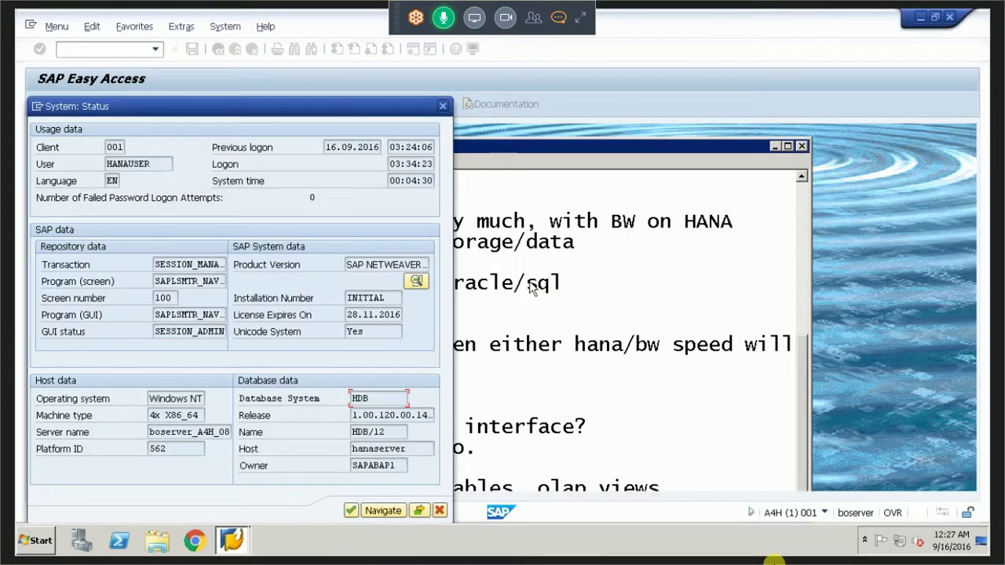
Step: Close the SAP system status dialog and disconnect the Remote Desktop session
left_click(443, 107)
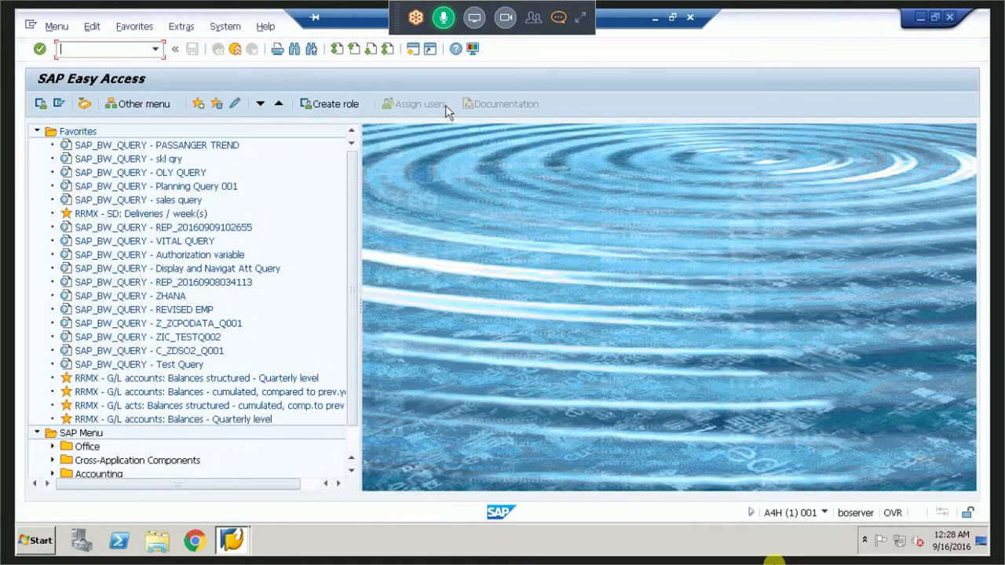
left_click(688, 19)
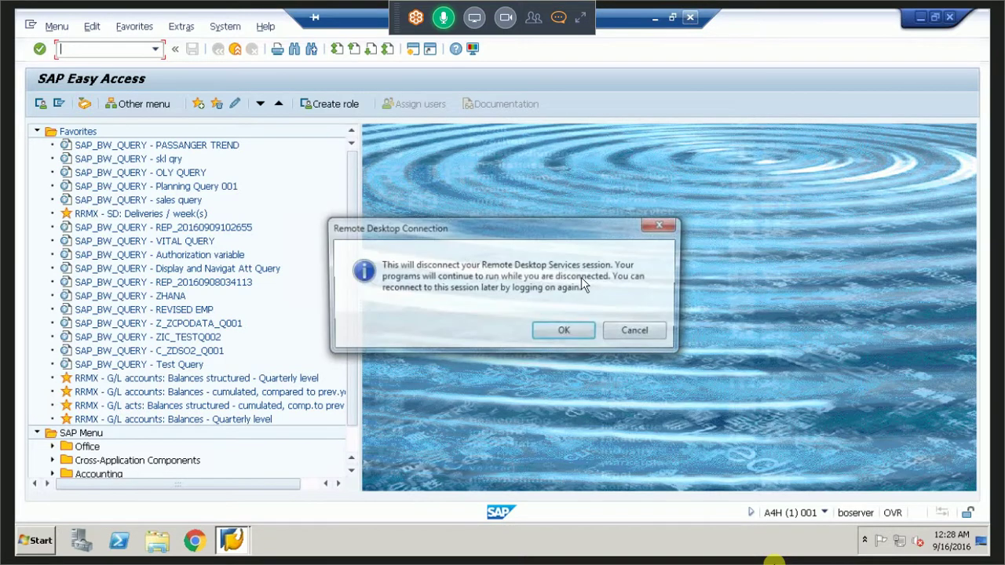
left_click(580, 332)
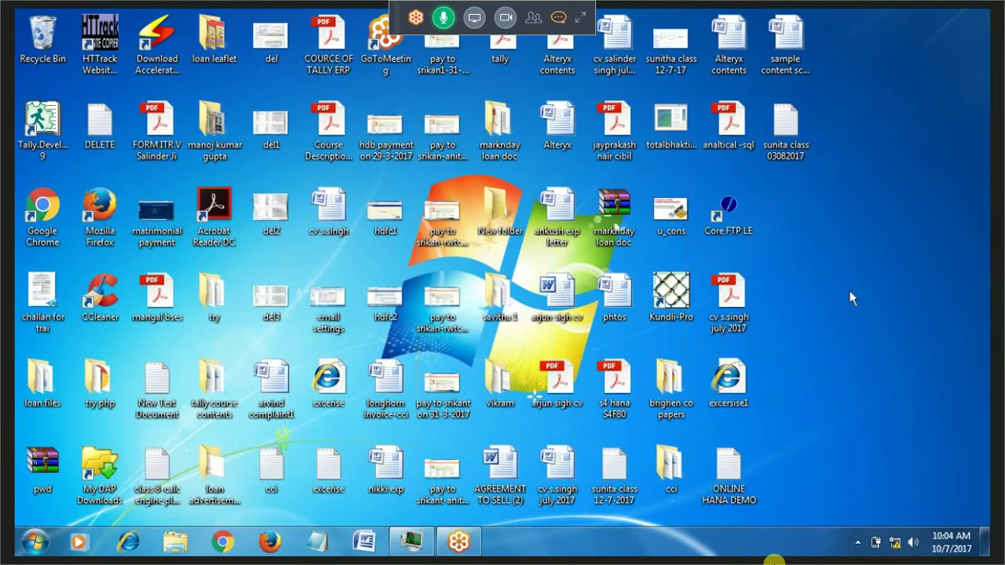
right_click(850, 292)
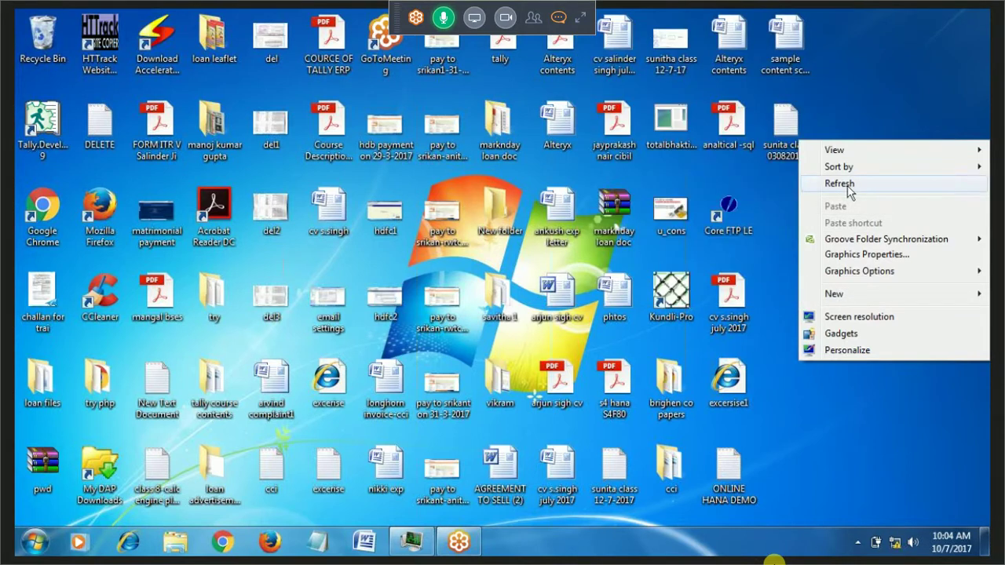
left_click(840, 184)
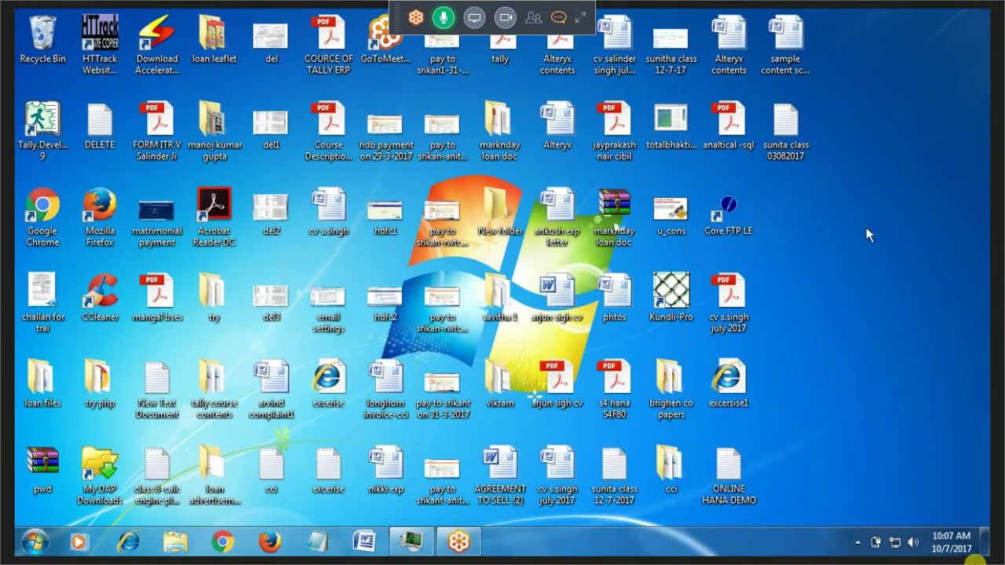
right_click(868, 192)
left_click(868, 192)
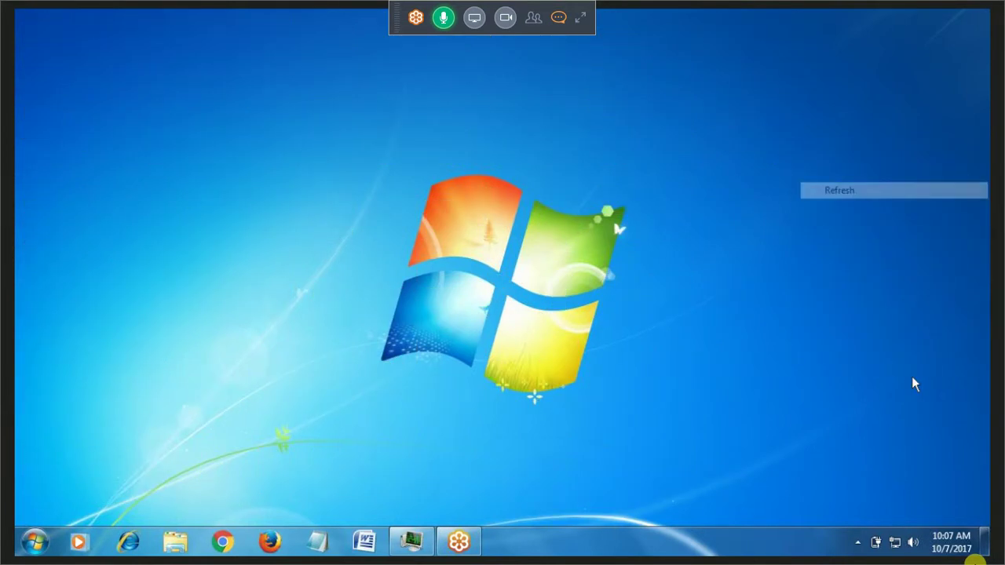
right_click(868, 157)
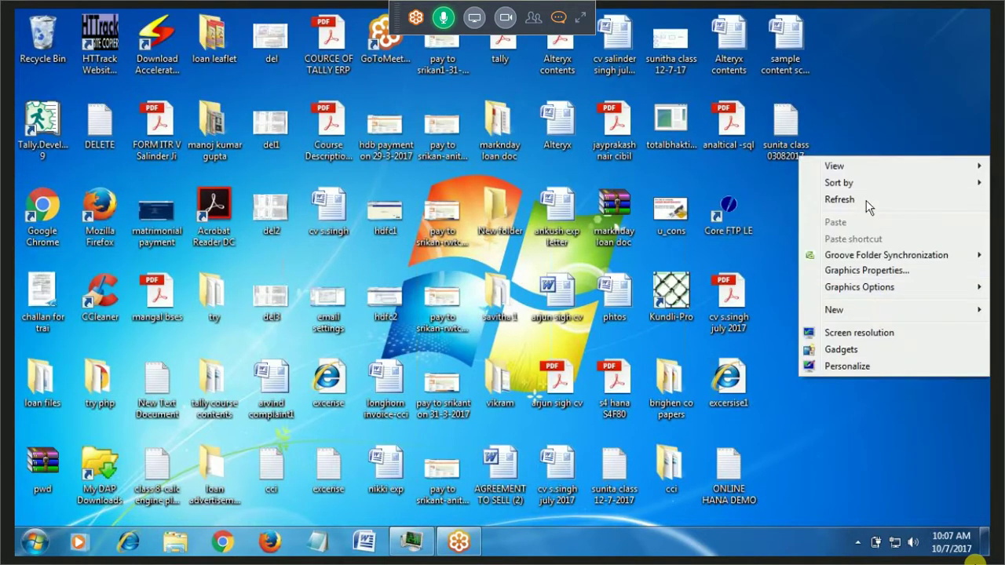
left_click(869, 203)
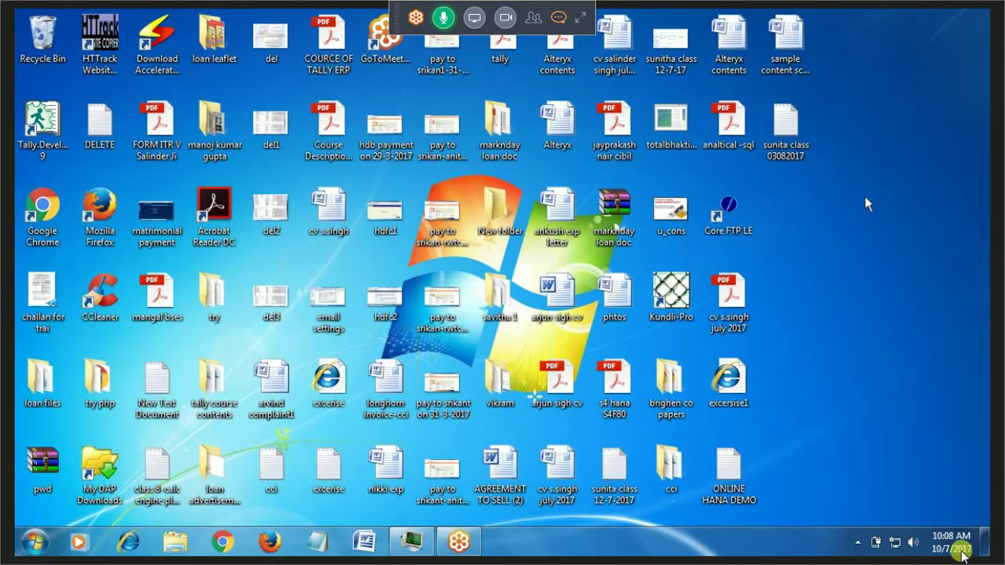
key("Escape")
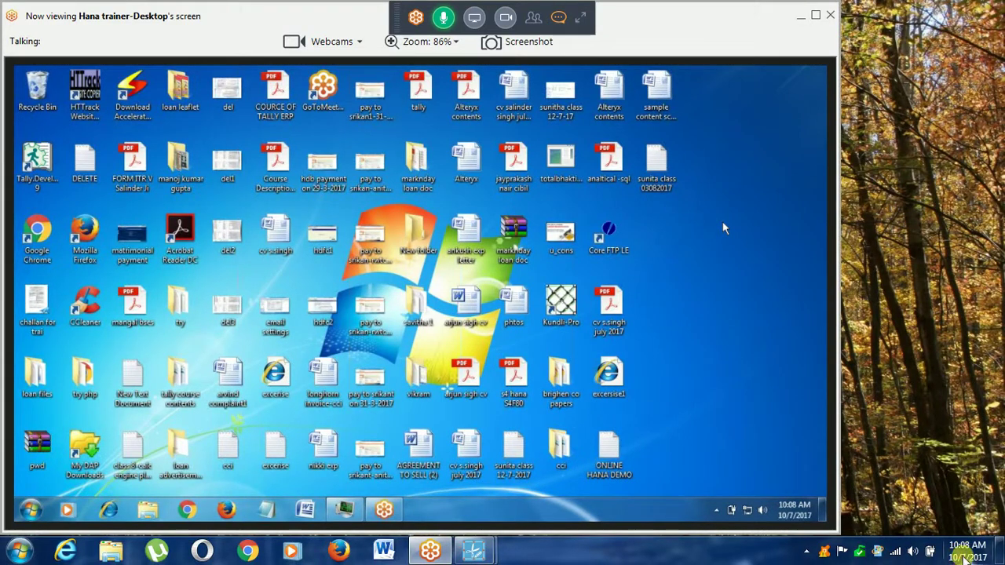
left_click(958, 554)
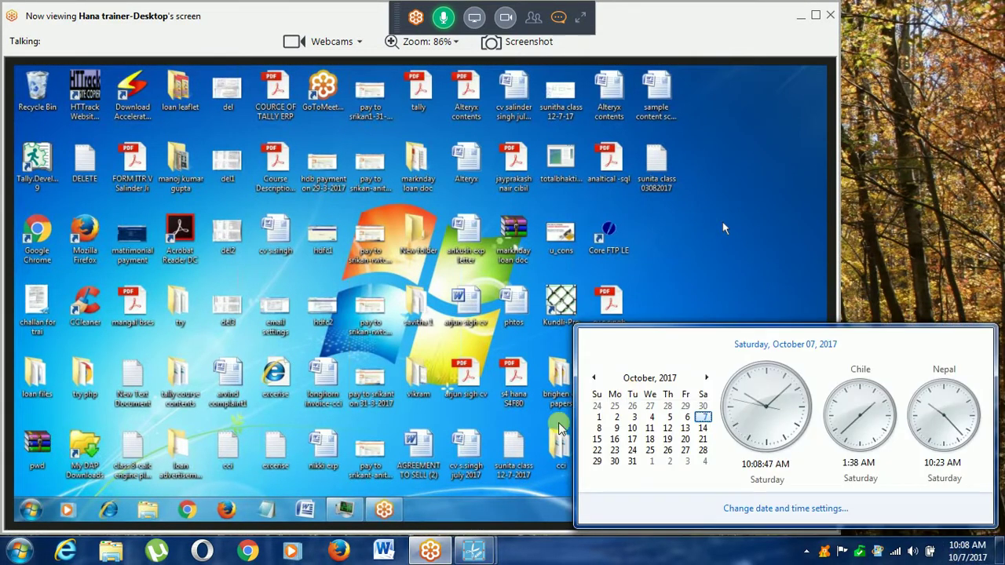
left_click(477, 552)
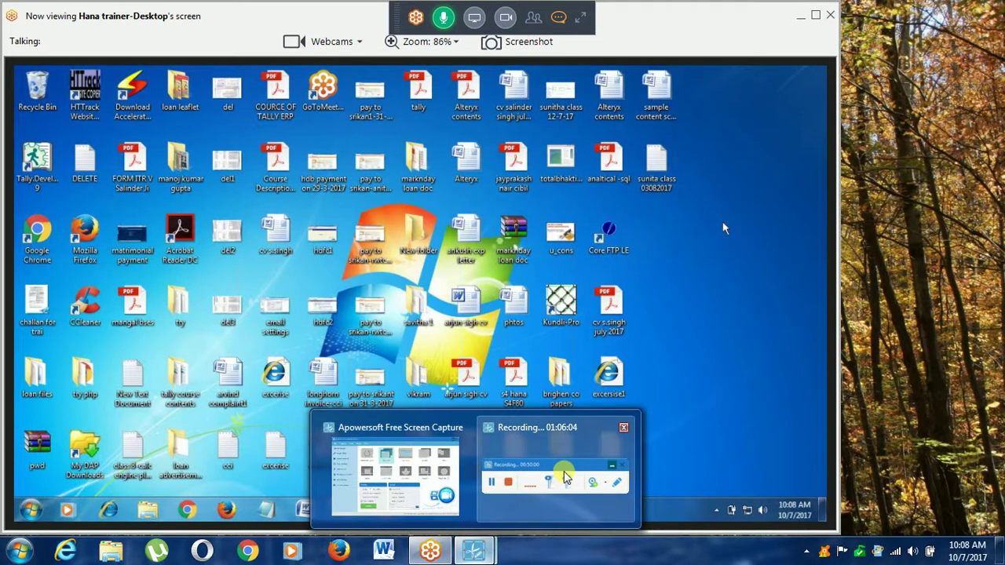
mouse_move(564, 472)
left_click(500, 440)
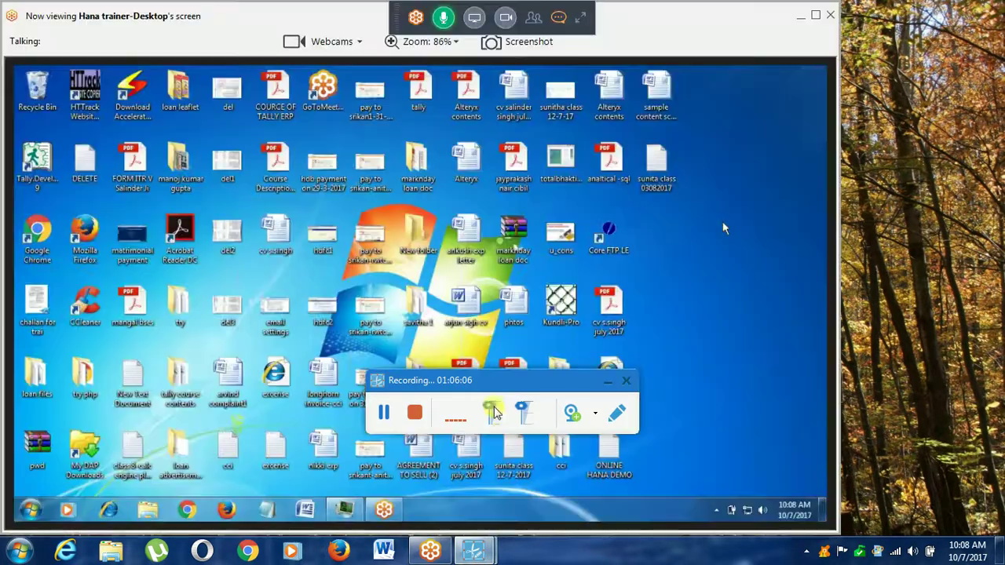